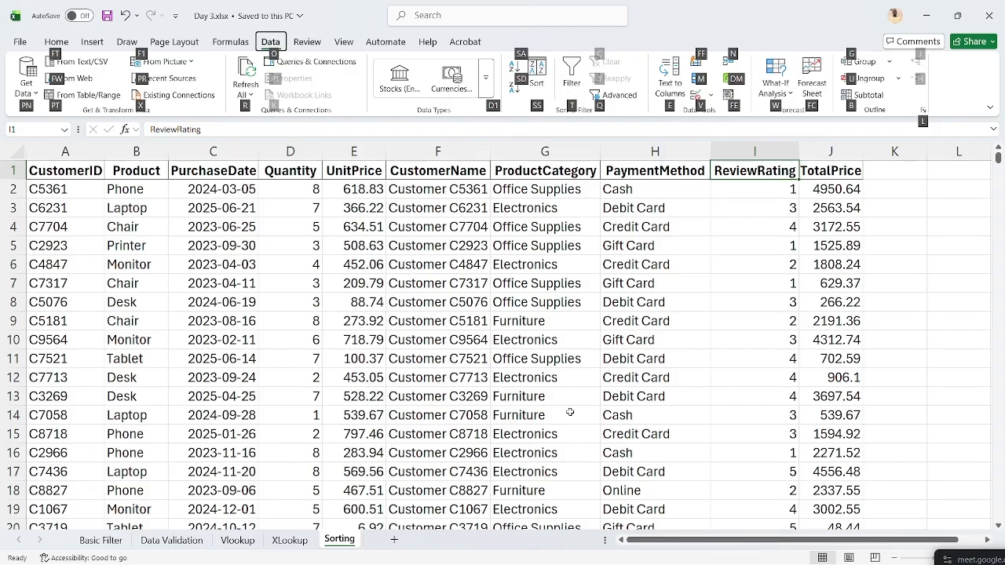
- Open the Sort dialog for the sales table and move it to the left of the sheet
{"action": "key", "text": "s"}
{"action": "key", "text": "s"}
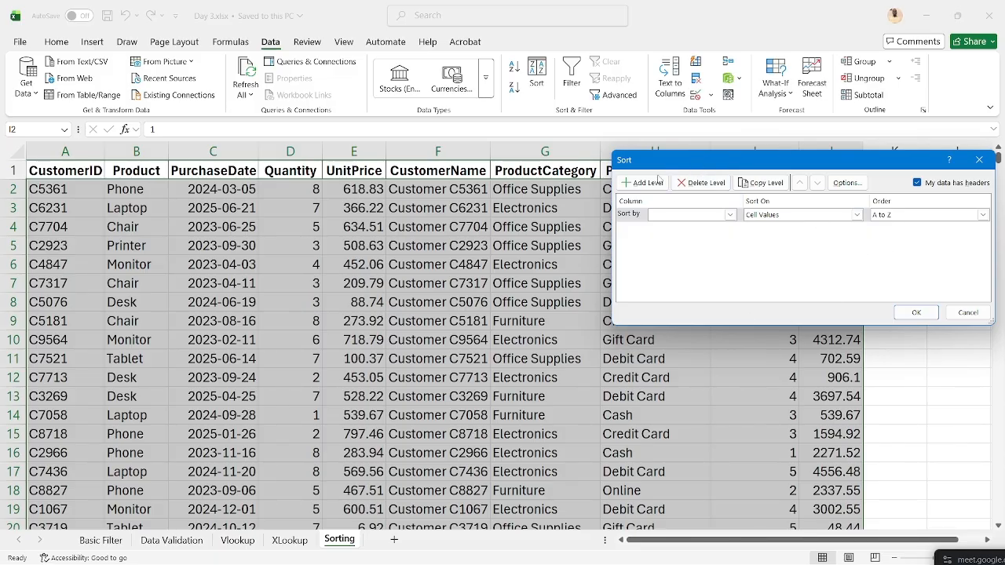
{"action": "left_click_drag", "start_coordinate": [658, 161], "coordinate": [192, 242]}
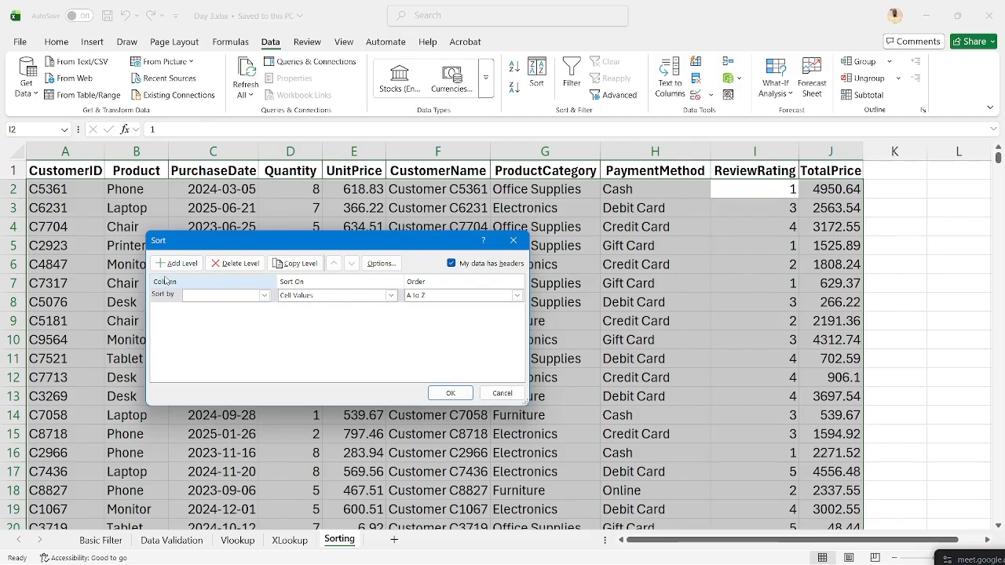
- Choose ReviewRating as the Sort by column, with My data has headers switched back on
{"action": "left_click", "coordinate": [265, 296]}
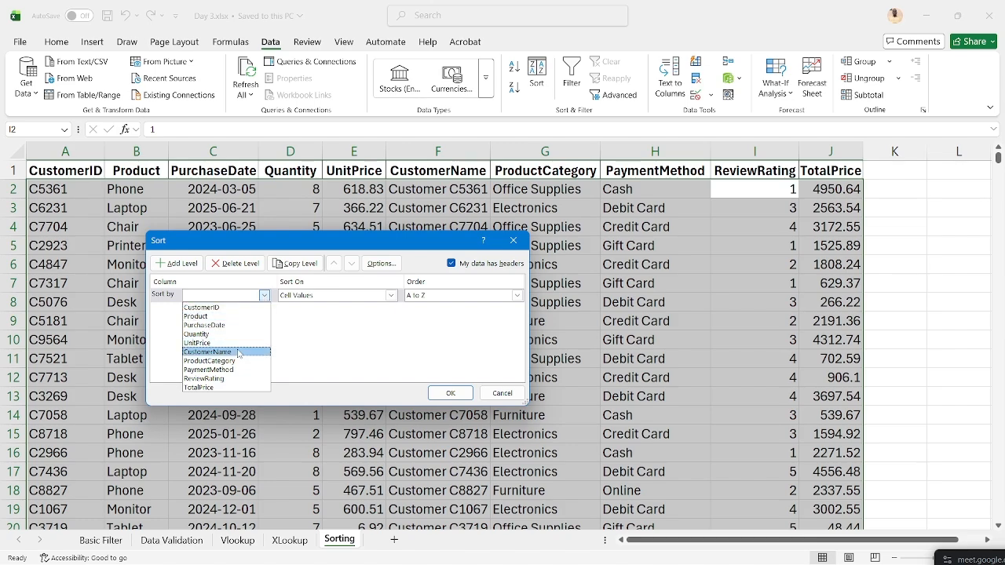
{"action": "left_click", "coordinate": [223, 379]}
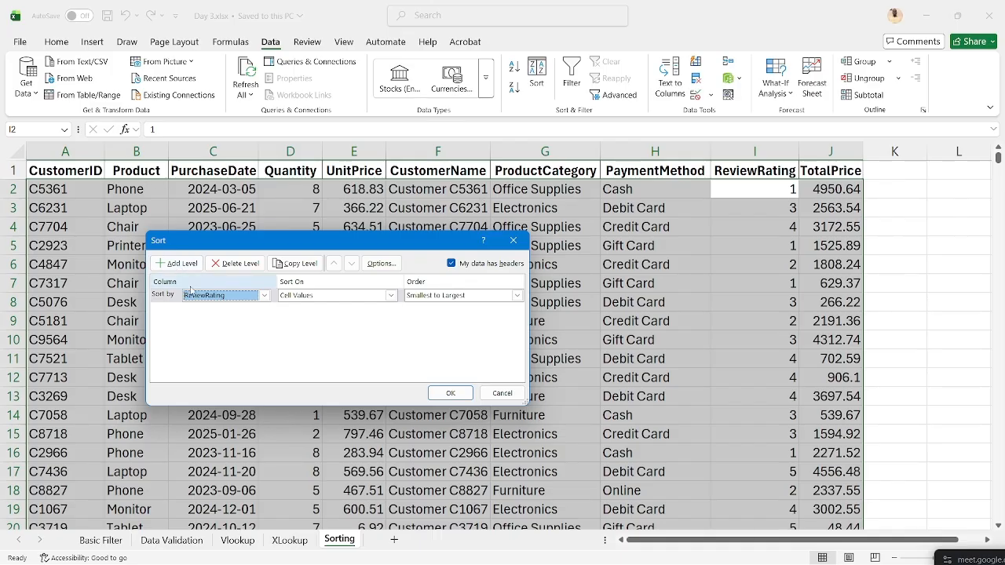
{"action": "left_click", "coordinate": [265, 296]}
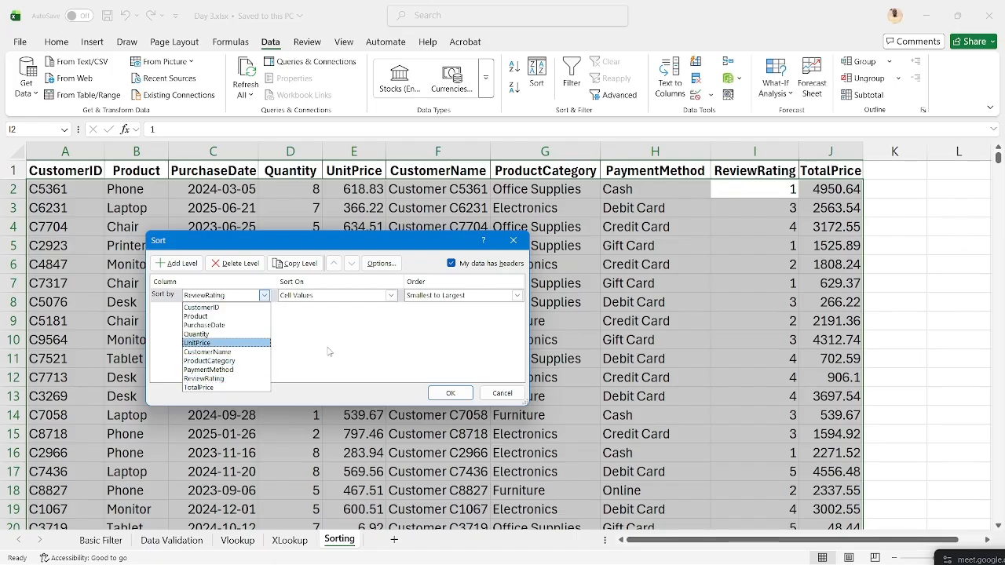
{"action": "key", "text": "Escape"}
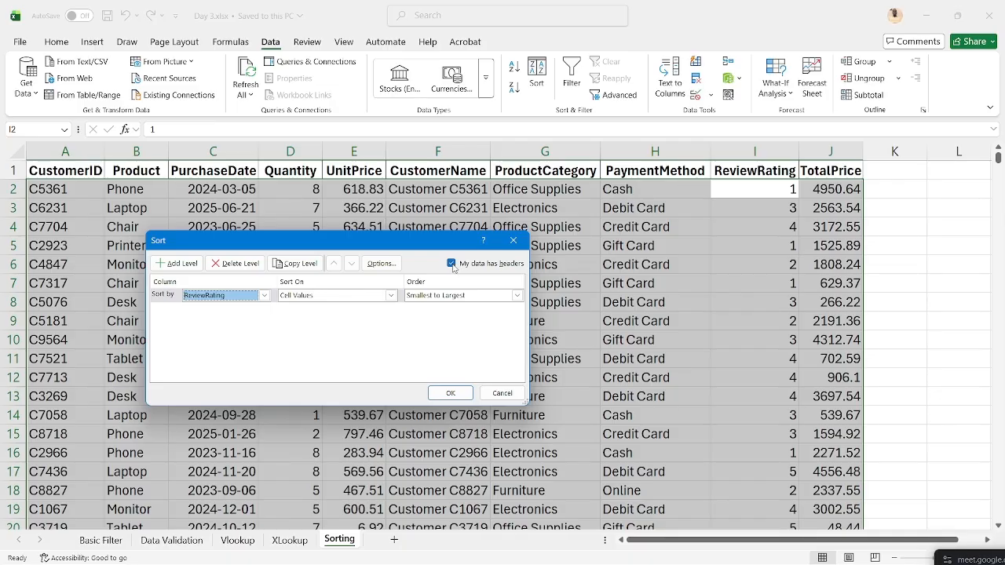
{"action": "left_click", "coordinate": [451, 264]}
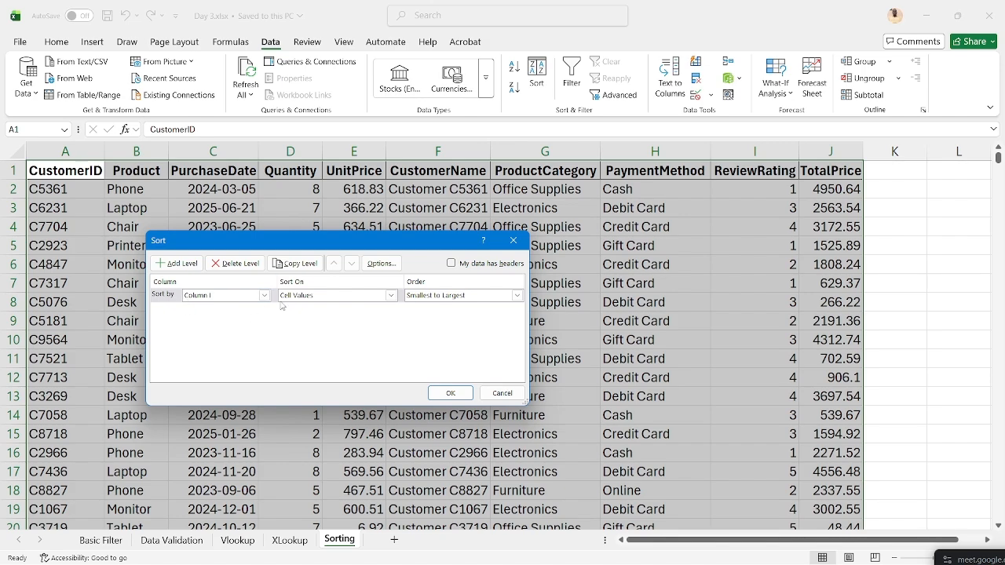
{"action": "left_click", "coordinate": [264, 295]}
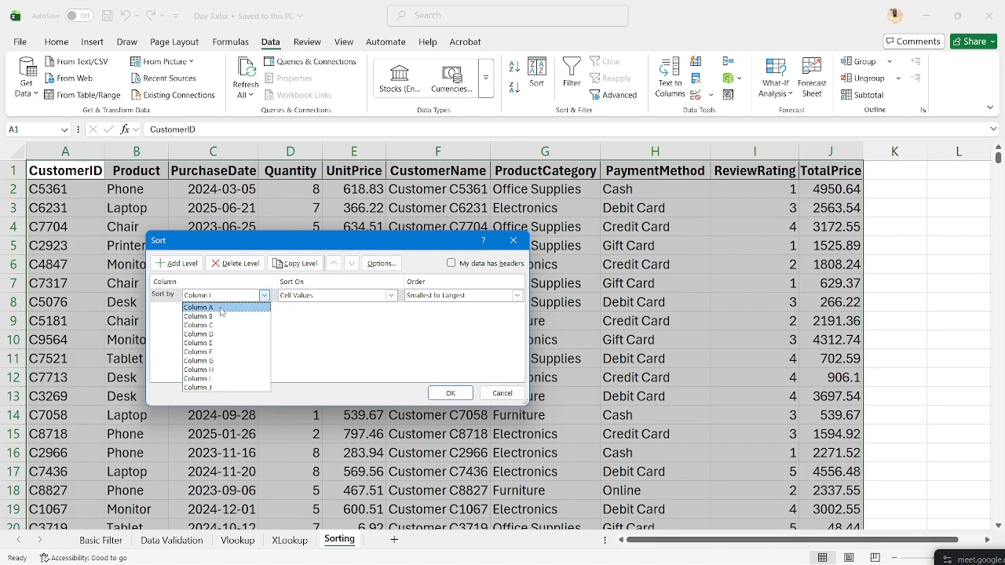
{"action": "left_click", "coordinate": [292, 331]}
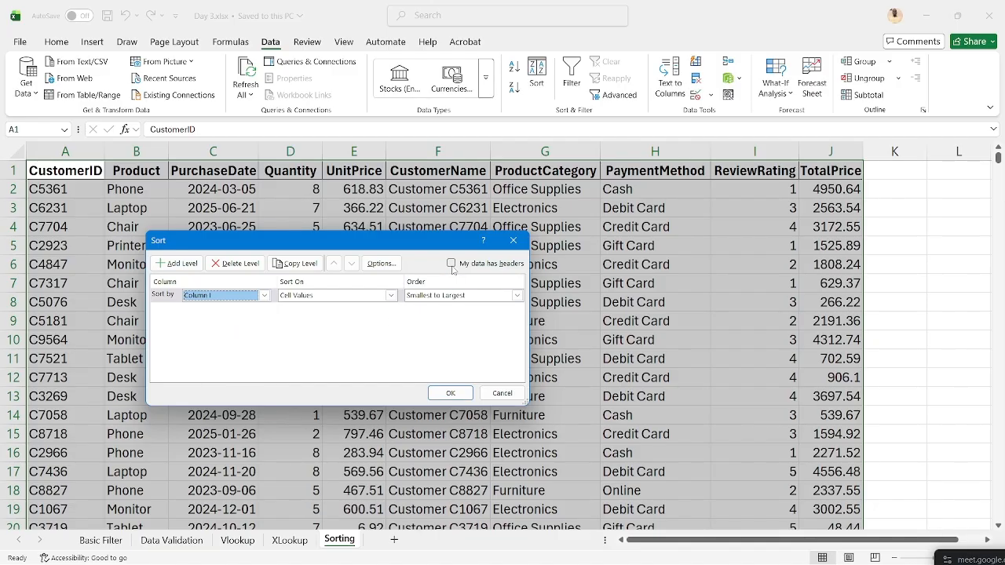
{"action": "left_click", "coordinate": [451, 263]}
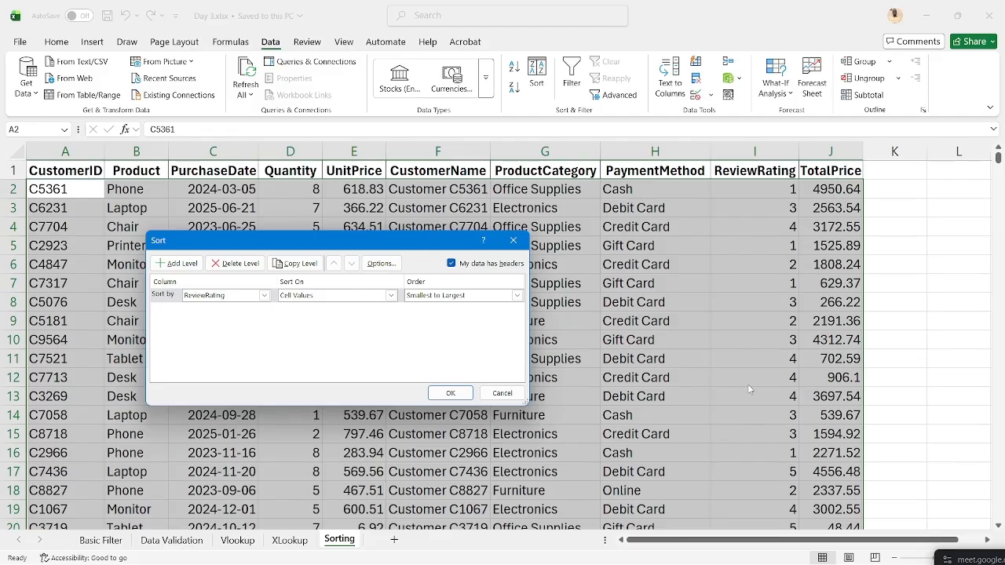
- Set the ReviewRating order to Largest to Smallest and apply the sort
{"action": "left_click", "coordinate": [515, 296]}
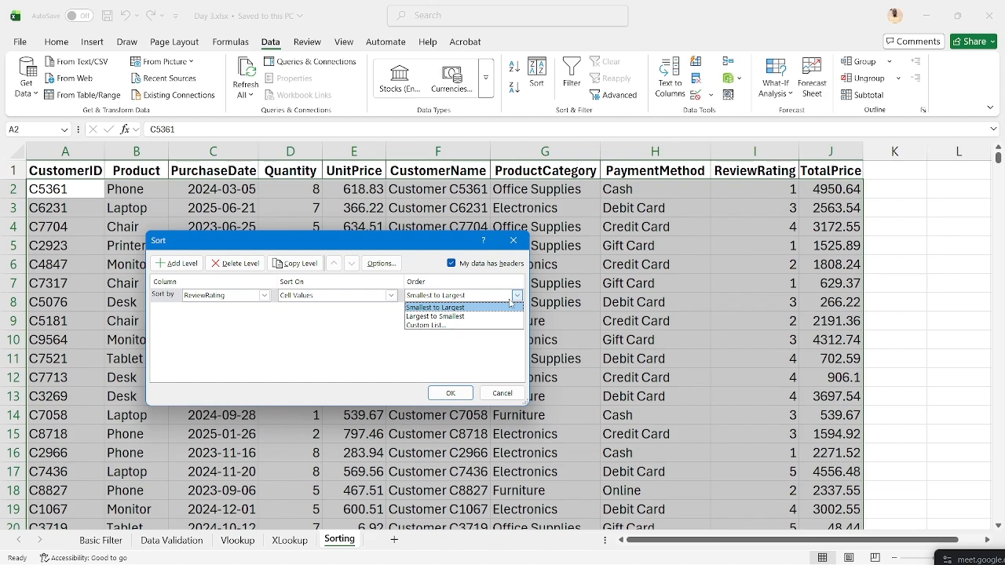
{"action": "left_click", "coordinate": [458, 317]}
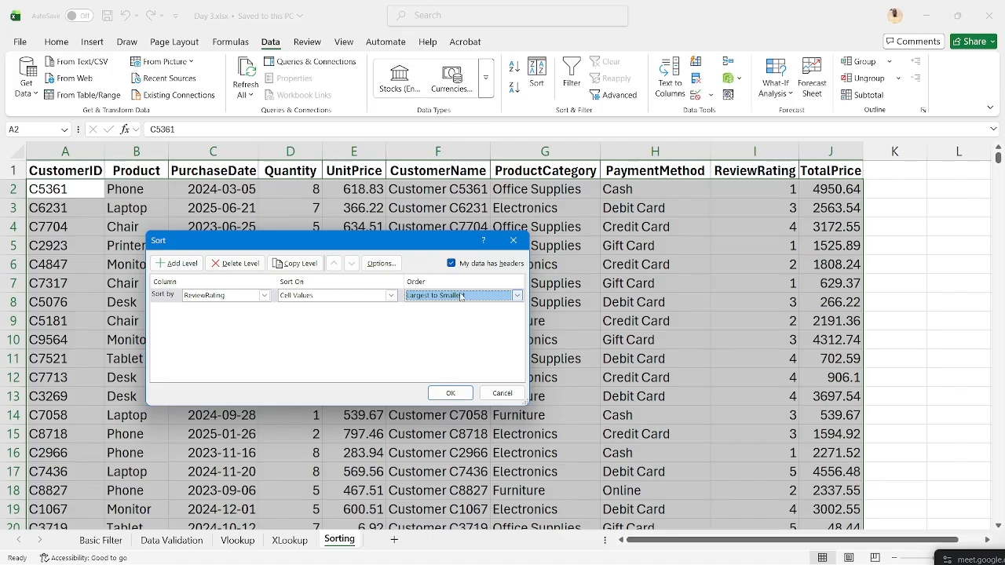
{"action": "left_click", "coordinate": [437, 394]}
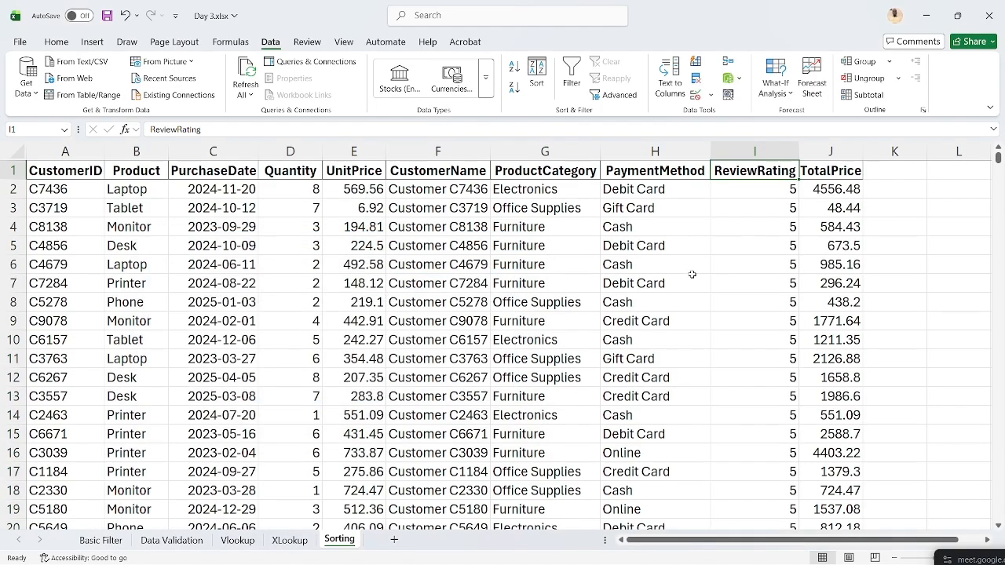
{"action": "left_click", "coordinate": [771, 188]}
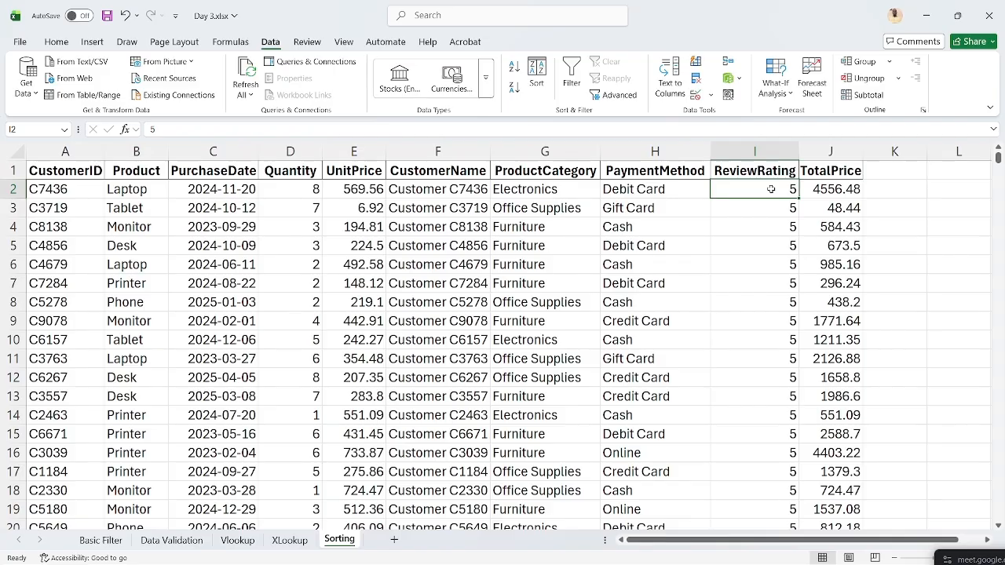
{"action": "key", "text": "Down"}
{"action": "key", "text": "Down"}
{"action": "key", "text": "Down"}
{"action": "key", "text": "Down"}
{"action": "key", "text": "Down"}
{"action": "key", "text": "Down"}
{"action": "key", "text": "Down"}
{"action": "key", "text": "Down"}
{"action": "key", "text": "Down"}
{"action": "key", "text": "Down"}
{"action": "key", "text": "Down"}
{"action": "key", "text": "Down"}
{"action": "key", "text": "Down"}
{"action": "key", "text": "Down"}
{"action": "key", "text": "Down"}
{"action": "key", "text": "Down"}
{"action": "key", "text": "Down"}
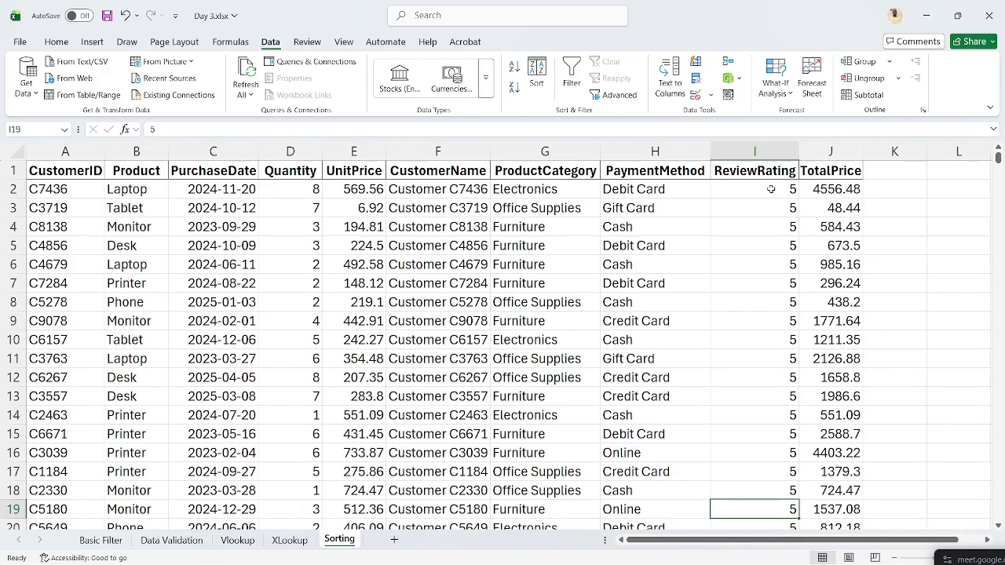
{"action": "key", "text": "Down"}
{"action": "key", "text": "Down"}
{"action": "key", "text": "Down"}
{"action": "key", "text": "Down"}
{"action": "key", "text": "Down"}
{"action": "key", "text": "Down"}
{"action": "key", "text": "Down"}
{"action": "key", "text": "Down"}
{"action": "key", "text": "Down"}
{"action": "key", "text": "Down"}
{"action": "key", "text": "Down"}
{"action": "key", "text": "Down"}
{"action": "key", "text": "Down"}
{"action": "key", "text": "Down"}
{"action": "key", "text": "Down"}
{"action": "key", "text": "Down"}
{"action": "key", "text": "Down"}
{"action": "key", "text": "Down"}
{"action": "key", "text": "Down"}
{"action": "key", "text": "Down"}
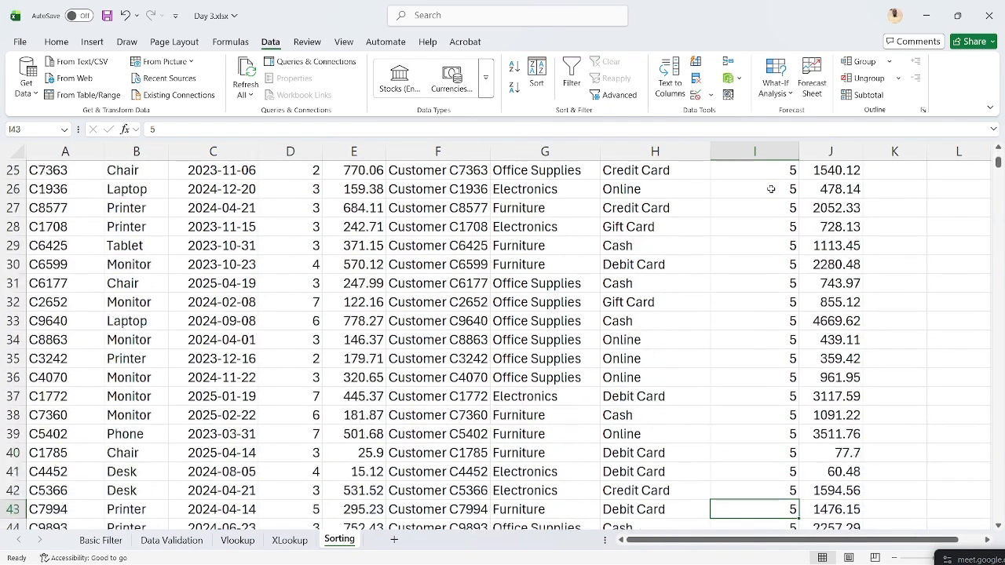
{"action": "key", "text": "Down"}
{"action": "key", "text": "Down"}
{"action": "key", "text": "Down"}
{"action": "key", "text": "Down"}
{"action": "key", "text": "Down"}
{"action": "key", "text": "Down"}
{"action": "key", "text": "Down"}
{"action": "key", "text": "Down"}
{"action": "key", "text": "Down"}
{"action": "key", "text": "Down"}
{"action": "key", "text": "Down"}
{"action": "key", "text": "Down"}
{"action": "key", "text": "Down"}
{"action": "key", "text": "Down"}
{"action": "key", "text": "Down"}
{"action": "key", "text": "Down"}
{"action": "key", "text": "Down"}
{"action": "key", "text": "Down"}
{"action": "key", "text": "Down"}
{"action": "key", "text": "Down"}
{"action": "key", "text": "Down"}
{"action": "key", "text": "Down"}
{"action": "key", "text": "Down"}
{"action": "key", "text": "Down"}
{"action": "key", "text": "Down"}
{"action": "key", "text": "Down"}
{"action": "key", "text": "Down"}
{"action": "key", "text": "Down"}
{"action": "key", "text": "Down"}
{"action": "key", "text": "Down"}
{"action": "key", "text": "Down"}
{"action": "key", "text": "Down"}
{"action": "key", "text": "Down"}
{"action": "key", "text": "Down"}
{"action": "key", "text": "Down"}
{"action": "key", "text": "Down"}
{"action": "key", "text": "Down"}
{"action": "key", "text": "Down"}
{"action": "key", "text": "Down"}
{"action": "key", "text": "Down"}
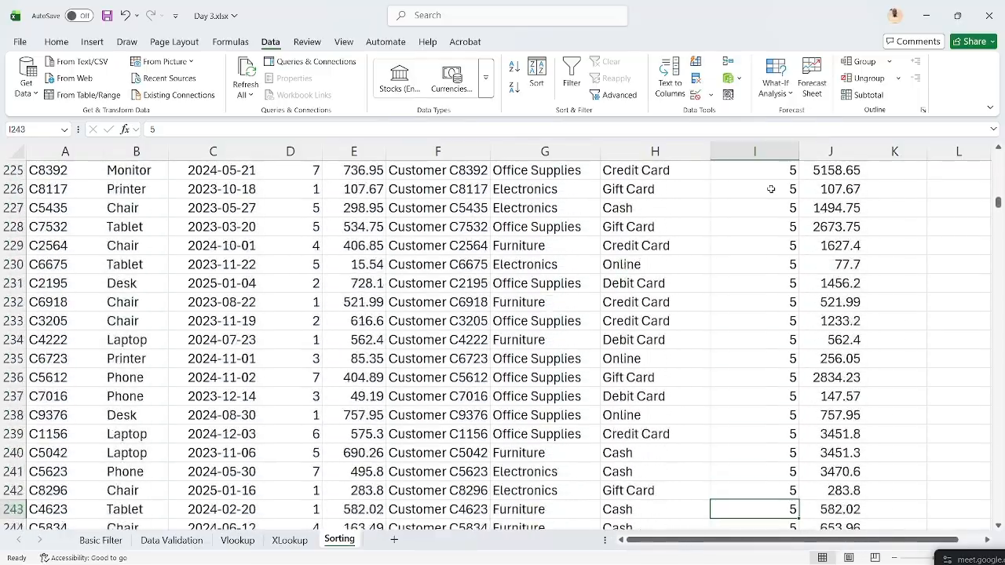
{"action": "key", "text": "Down"}
{"action": "key", "text": "Down"}
{"action": "key", "text": "Down"}
{"action": "key", "text": "Down"}
{"action": "key", "text": "Down"}
{"action": "key", "text": "Down"}
{"action": "key", "text": "Down"}
{"action": "key", "text": "Down"}
{"action": "key", "text": "Down"}
{"action": "key", "text": "Down"}
{"action": "key", "text": "Down"}
{"action": "key", "text": "Down"}
{"action": "key", "text": "Down"}
{"action": "key", "text": "Down"}
{"action": "key", "text": "Down"}
{"action": "key", "text": "Down"}
{"action": "key", "text": "Down"}
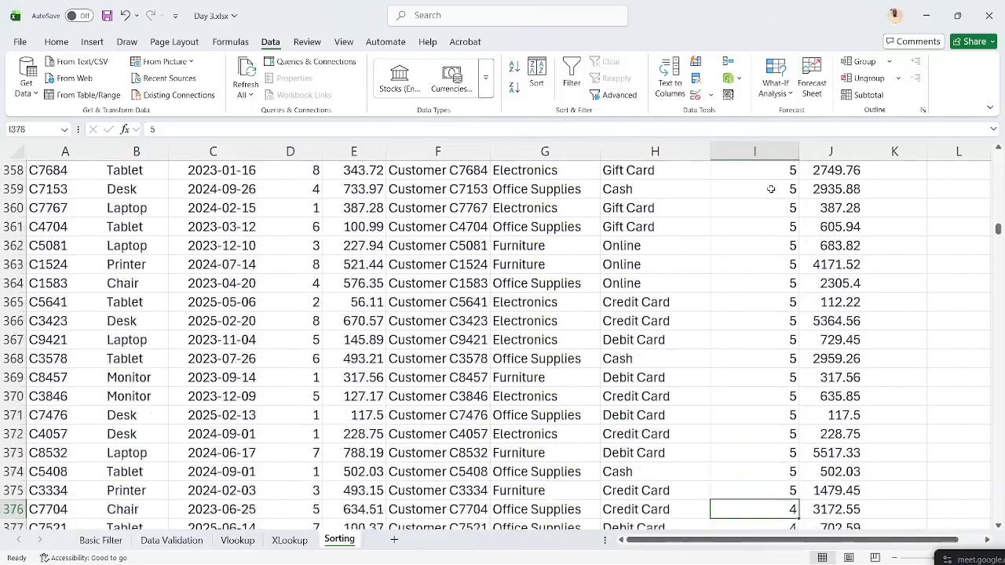
{"action": "key", "text": "Down"}
{"action": "key", "text": "Down"}
{"action": "key", "text": "Up"}
{"action": "key", "text": "Up"}
{"action": "key", "text": "Up"}
{"action": "key", "text": "Up"}
{"action": "key", "text": "Up"}
{"action": "key", "text": "Up"}
{"action": "key", "text": "Up"}
{"action": "key", "text": "Up"}
{"action": "key", "text": "Up"}
{"action": "key", "text": "Up"}
{"action": "key", "text": "Up"}
{"action": "key", "text": "Up"}
{"action": "key", "text": "Up"}
{"action": "key", "text": "Up"}
{"action": "key", "text": "Up"}
{"action": "key", "text": "Up"}
{"action": "key", "text": "Up"}
{"action": "key", "text": "Up"}
{"action": "key", "text": "Up"}
{"action": "key", "text": "Up"}
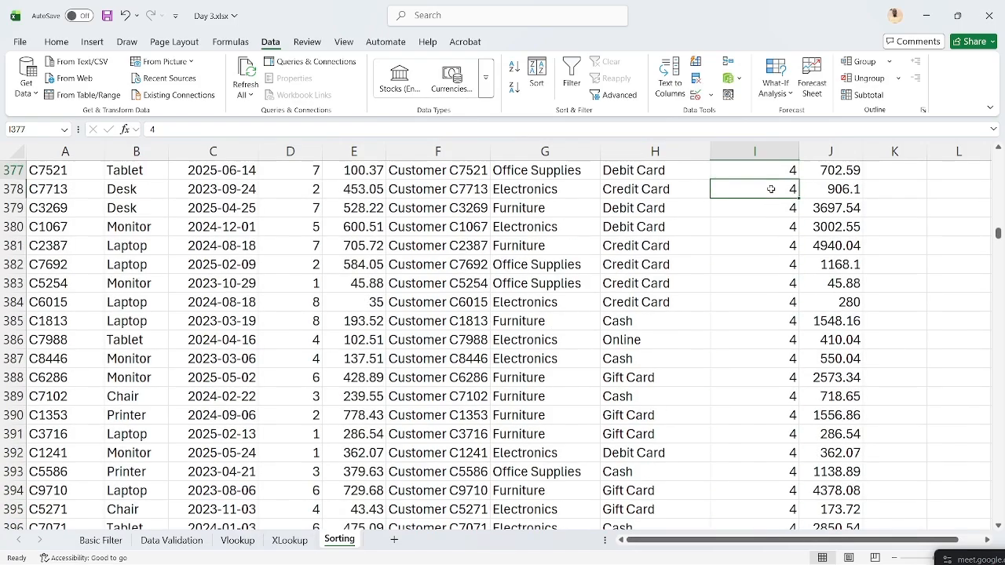
{"action": "key", "text": "Down"}
{"action": "key", "text": "Down"}
{"action": "key", "text": "Down"}
{"action": "key", "text": "Down"}
{"action": "key", "text": "Down"}
{"action": "key", "text": "Down"}
{"action": "key", "text": "Down"}
{"action": "key", "text": "Down"}
{"action": "key", "text": "Down"}
{"action": "key", "text": "Down"}
{"action": "key", "text": "Down"}
{"action": "key", "text": "Down"}
{"action": "key", "text": "Down"}
{"action": "key", "text": "Down"}
{"action": "key", "text": "Down"}
{"action": "key", "text": "Down"}
{"action": "key", "text": "Down"}
{"action": "key", "text": "Down"}
{"action": "key", "text": "Down"}
{"action": "key", "text": "Down"}
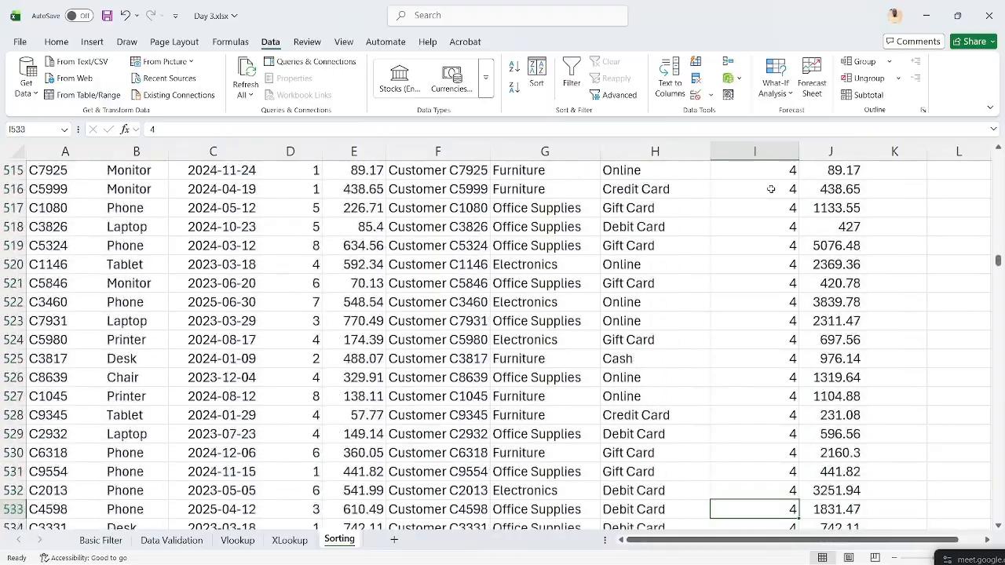
{"action": "scroll", "coordinate": [767, 312], "scroll_direction": "down", "scroll_amount": 20}
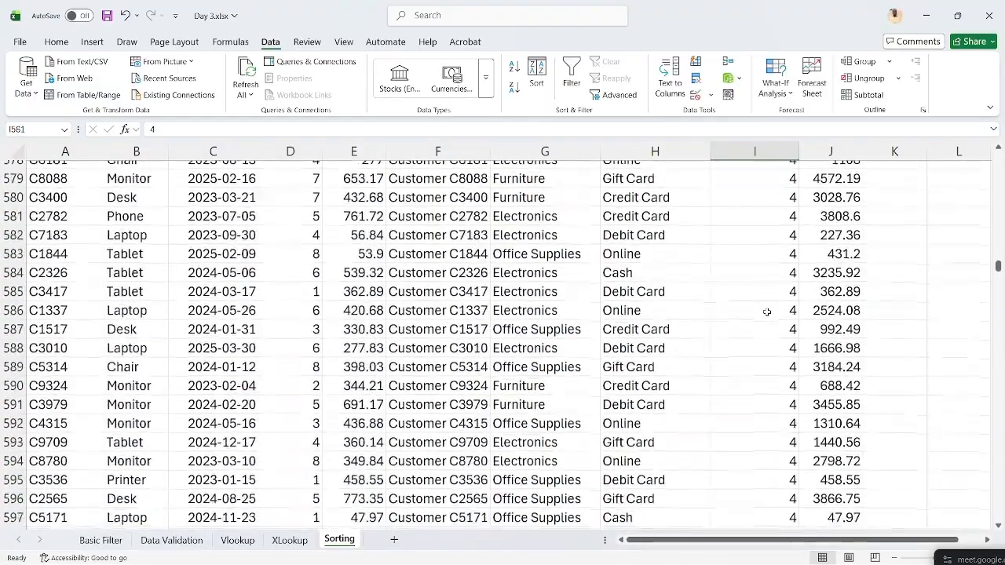
{"action": "scroll", "coordinate": [767, 312], "scroll_direction": "down", "scroll_amount": 20}
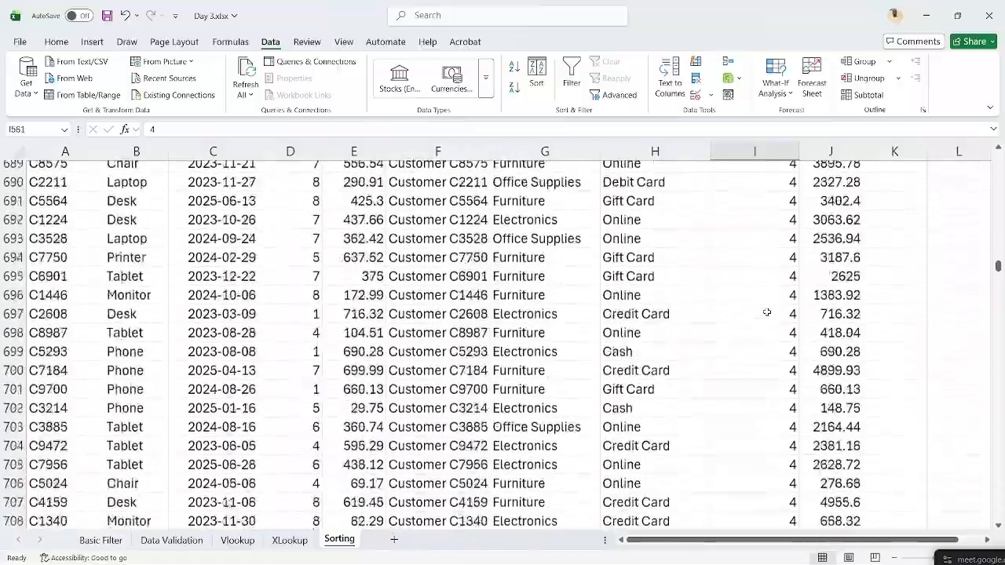
{"action": "scroll", "coordinate": [767, 312], "scroll_direction": "down", "scroll_amount": 15}
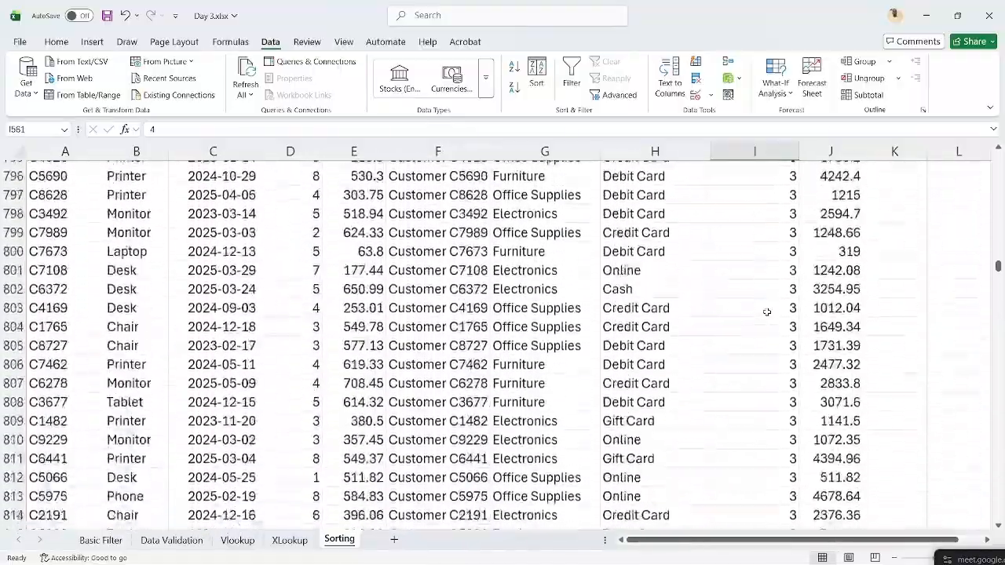
{"action": "scroll", "coordinate": [767, 312], "scroll_direction": "up", "scroll_amount": 20}
{"action": "scroll", "coordinate": [767, 312], "scroll_direction": "up", "scroll_amount": 8}
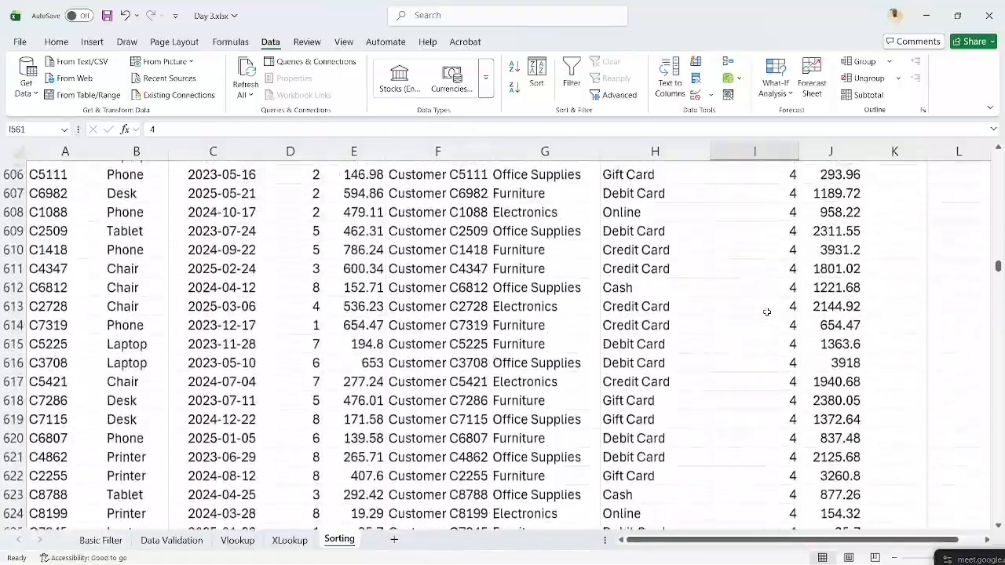
{"action": "key", "text": "ctrl+Up"}
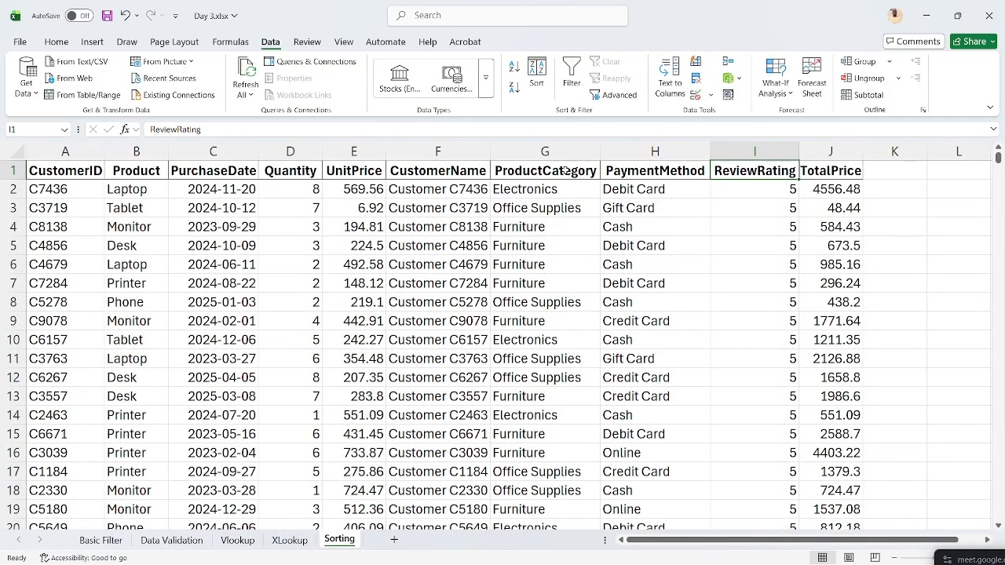
- Replace the ReviewRating sort with ProductCategory in A to Z order and apply it
{"action": "left_click", "coordinate": [537, 167]}
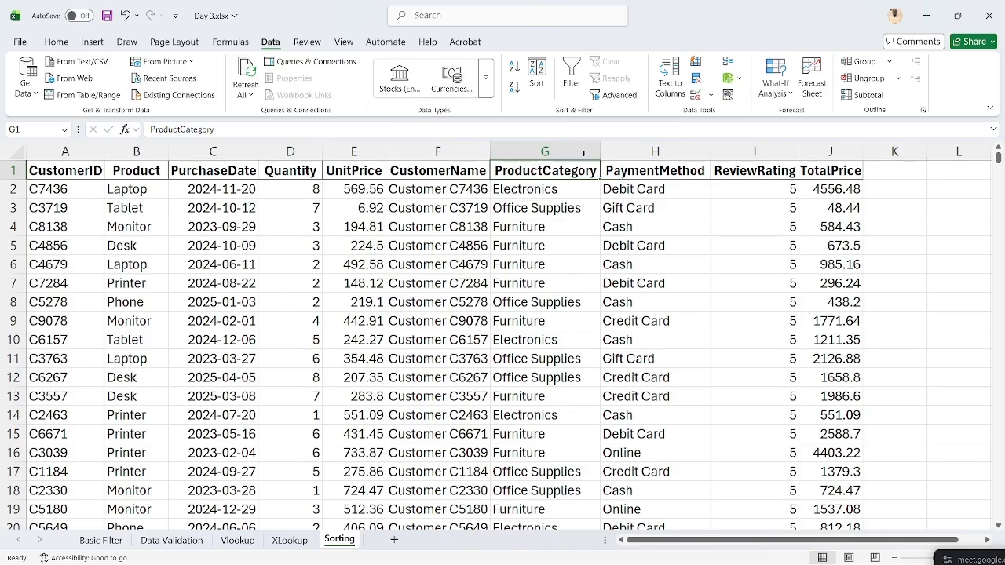
{"action": "left_click", "coordinate": [536, 77]}
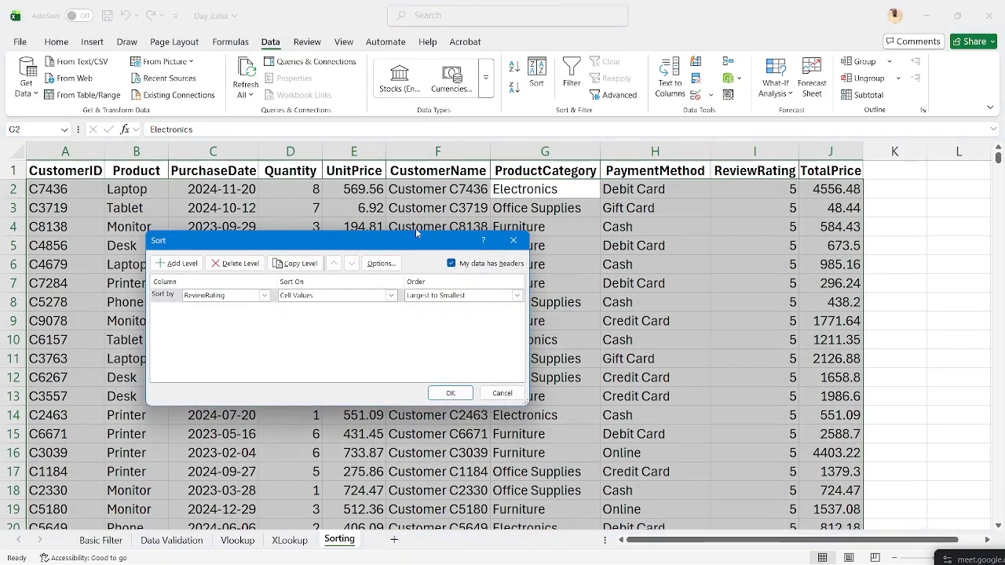
{"action": "left_click", "coordinate": [263, 296]}
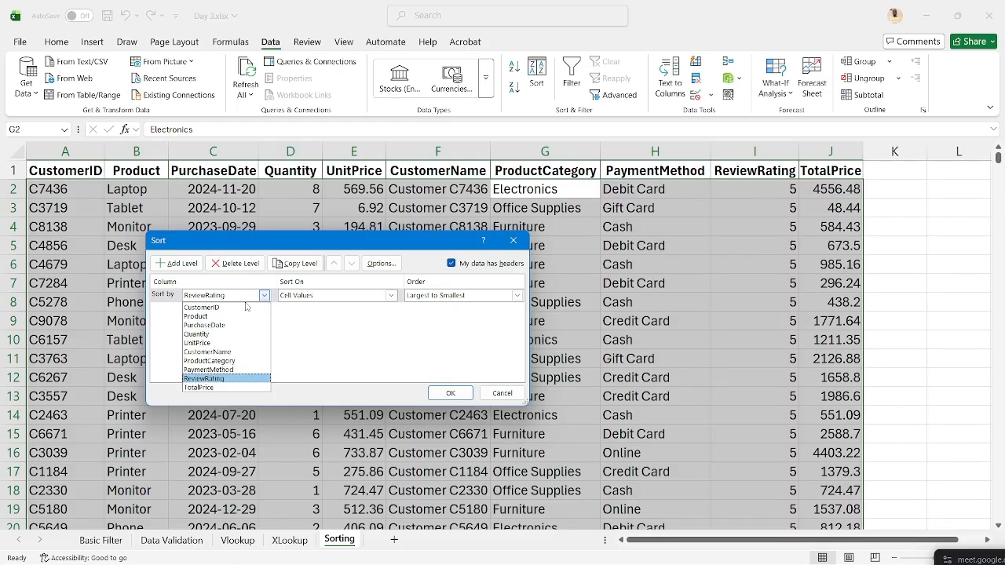
{"action": "left_click", "coordinate": [208, 361]}
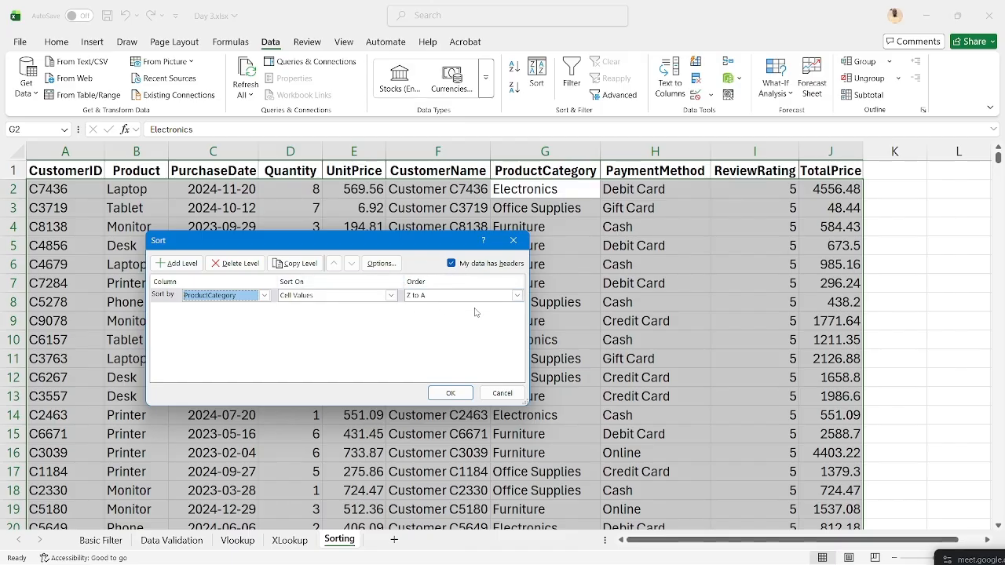
{"action": "left_click", "coordinate": [516, 295]}
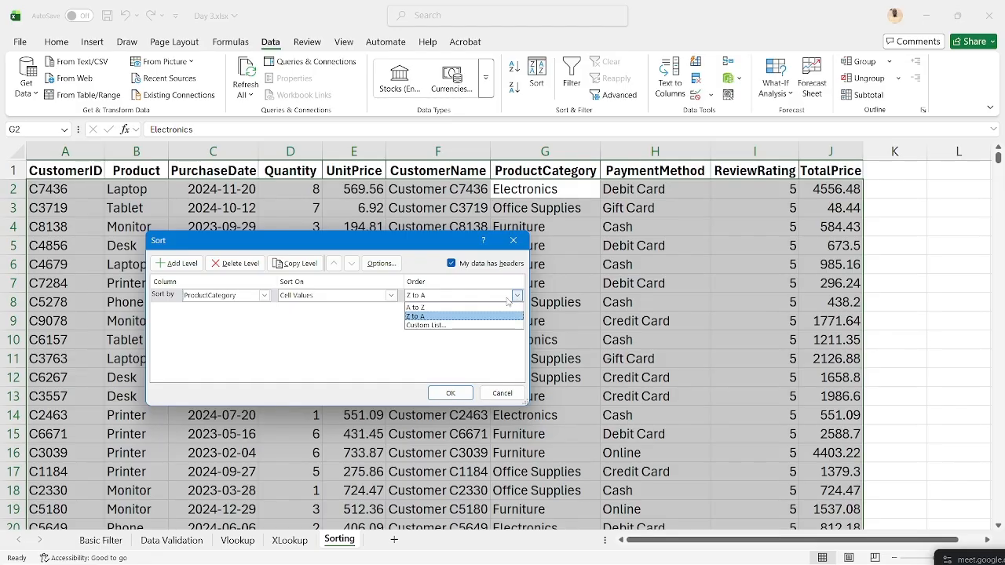
{"action": "left_click", "coordinate": [477, 308]}
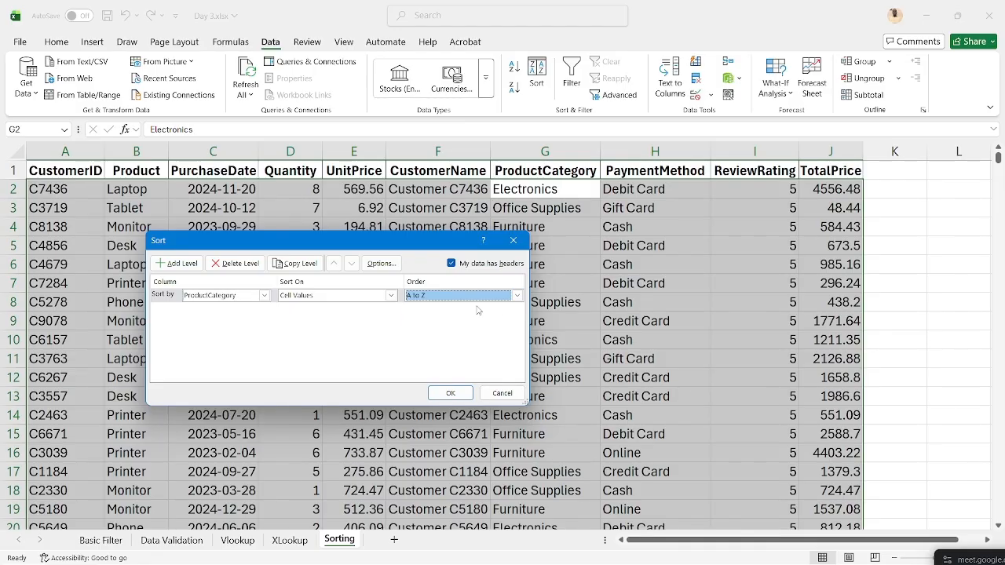
{"action": "left_click", "coordinate": [451, 392]}
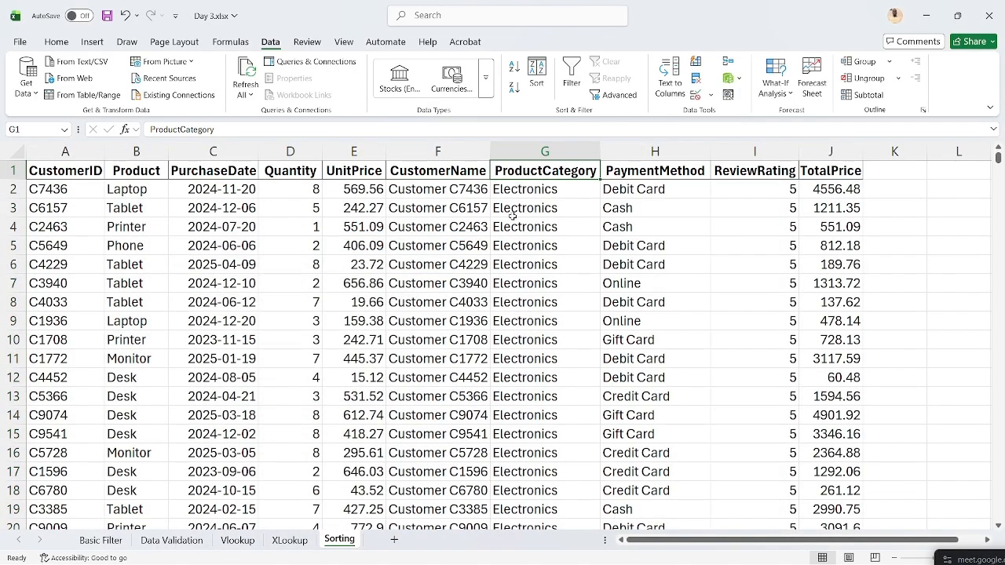
- Scroll through the category-sorted rows, return to the top, and reopen the Sort dialog
{"action": "scroll", "coordinate": [516, 322], "scroll_direction": "down", "scroll_amount": 20}
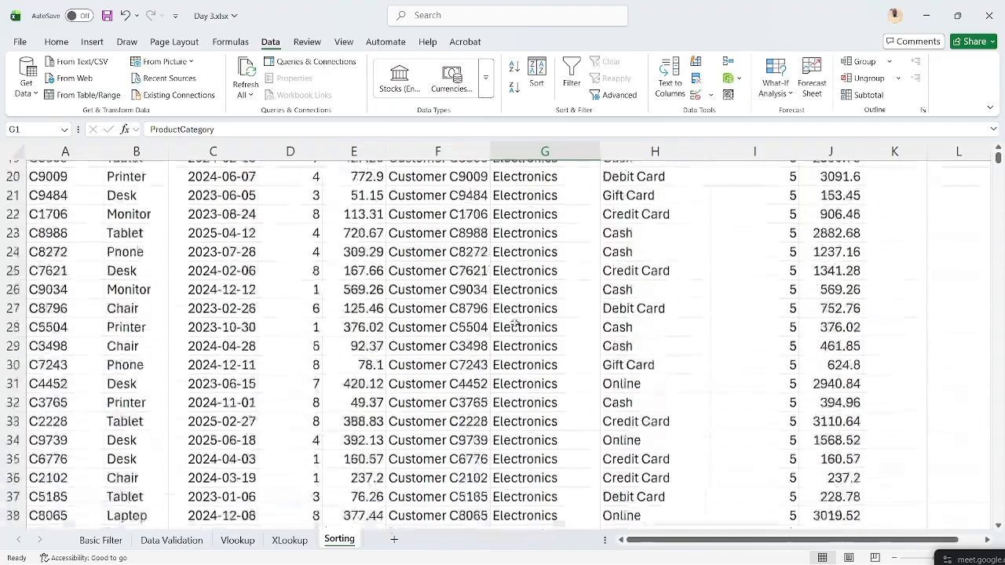
{"action": "scroll", "coordinate": [516, 322], "scroll_direction": "down", "scroll_amount": 20}
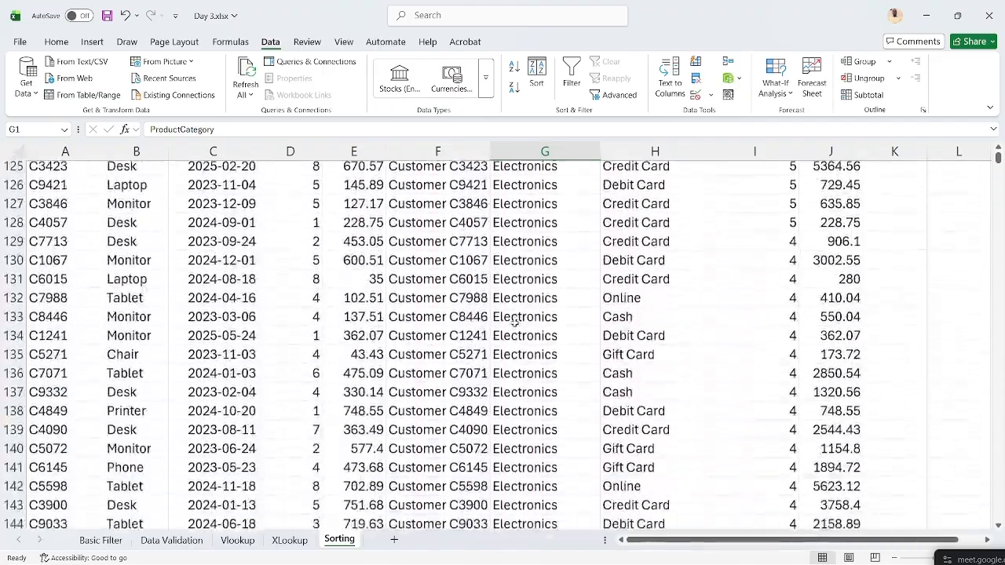
{"action": "scroll", "coordinate": [516, 321], "scroll_direction": "down", "scroll_amount": 20}
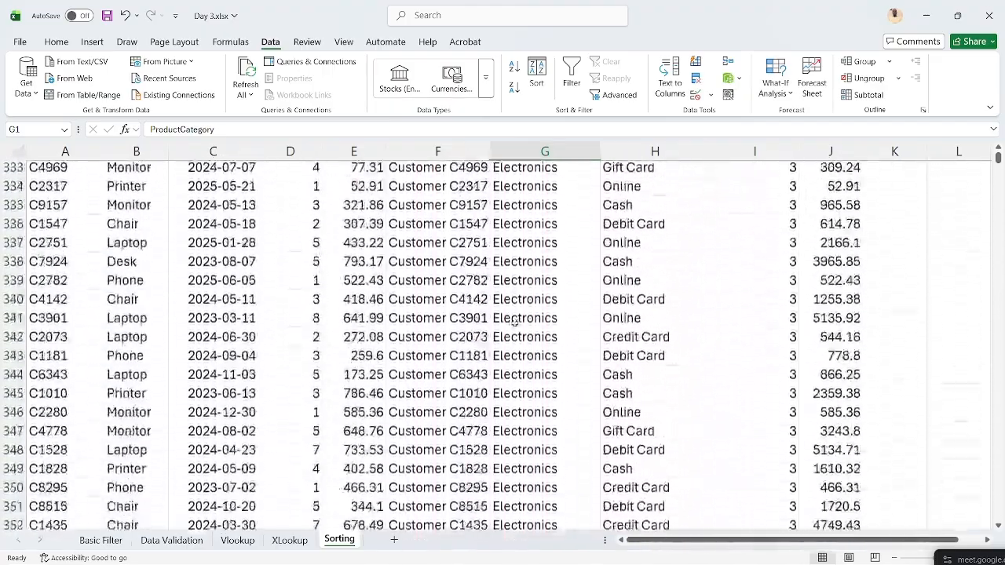
{"action": "scroll", "coordinate": [516, 324], "scroll_direction": "down", "scroll_amount": 20}
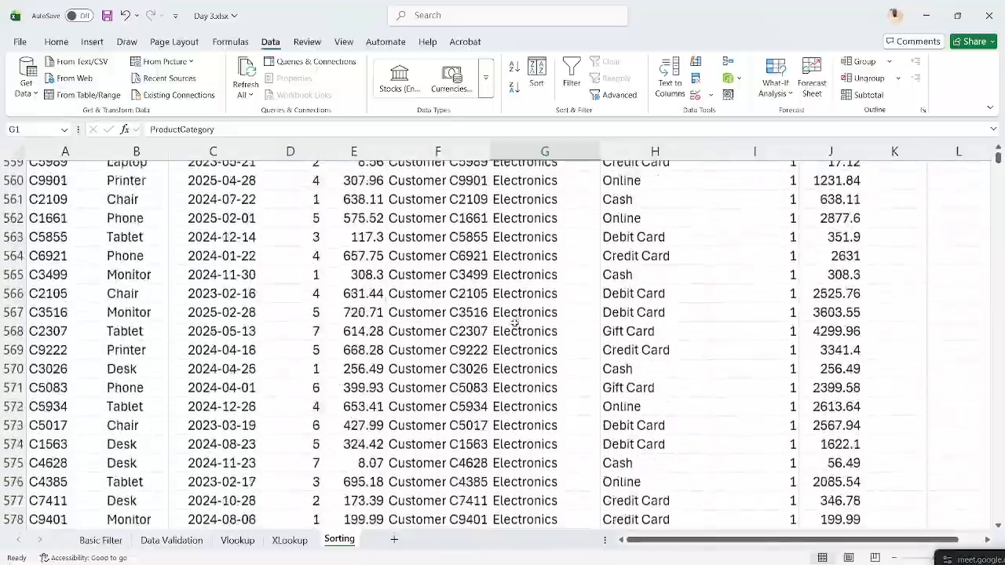
{"action": "scroll", "coordinate": [516, 324], "scroll_direction": "up", "scroll_amount": 12}
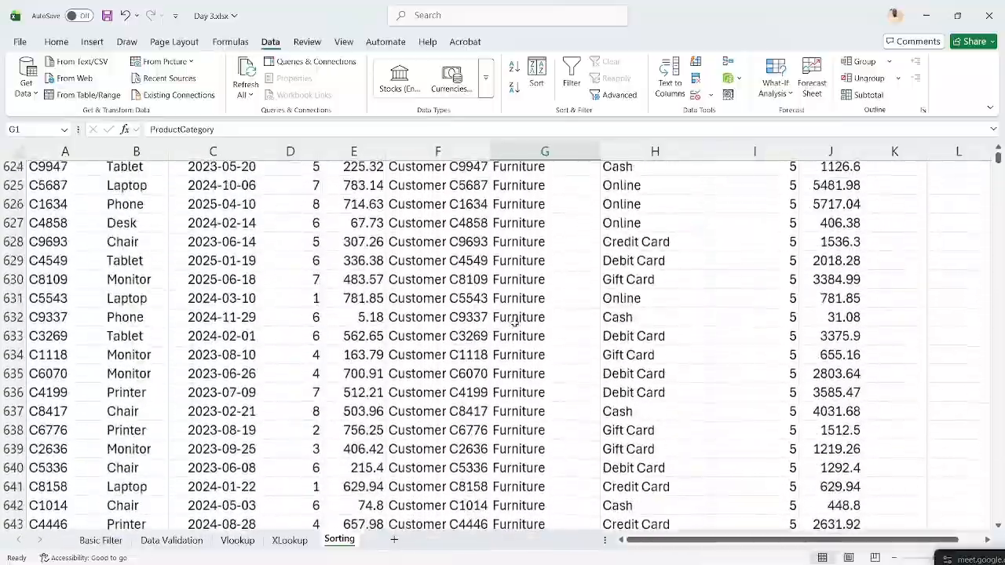
{"action": "scroll", "coordinate": [515, 322], "scroll_direction": "down", "scroll_amount": 20}
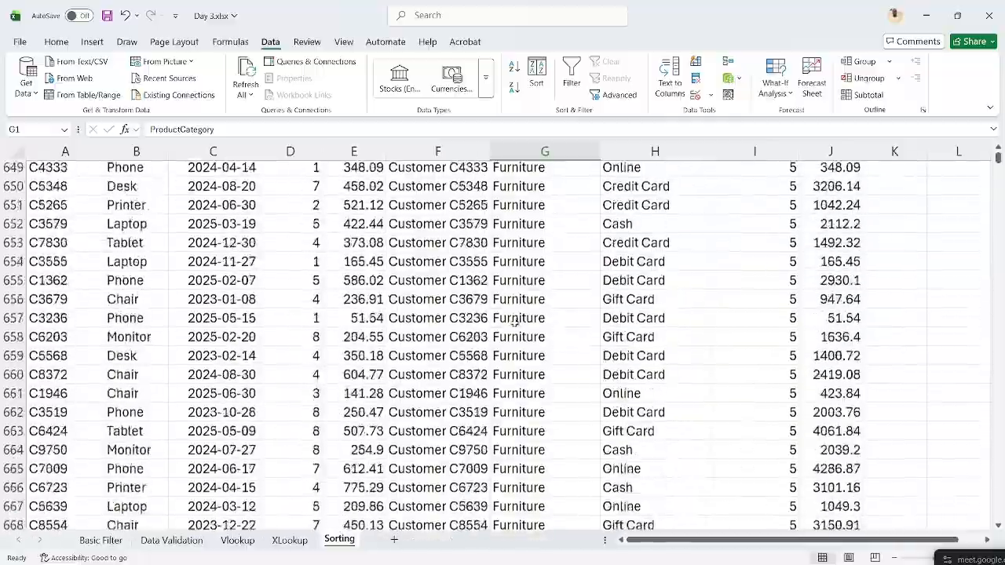
{"action": "scroll", "coordinate": [516, 323], "scroll_direction": "up", "scroll_amount": 20}
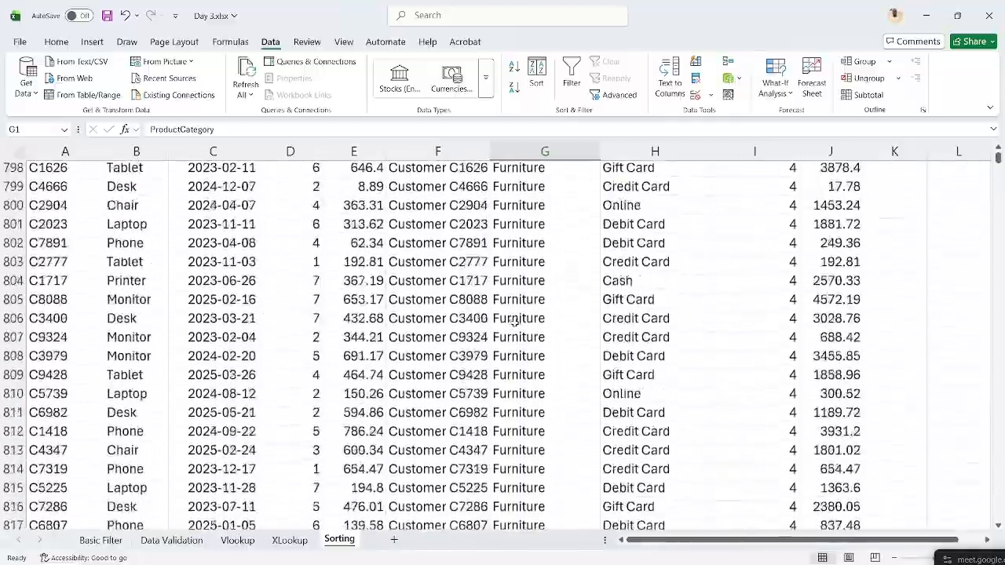
{"action": "scroll", "coordinate": [515, 324], "scroll_direction": "up", "scroll_amount": 2}
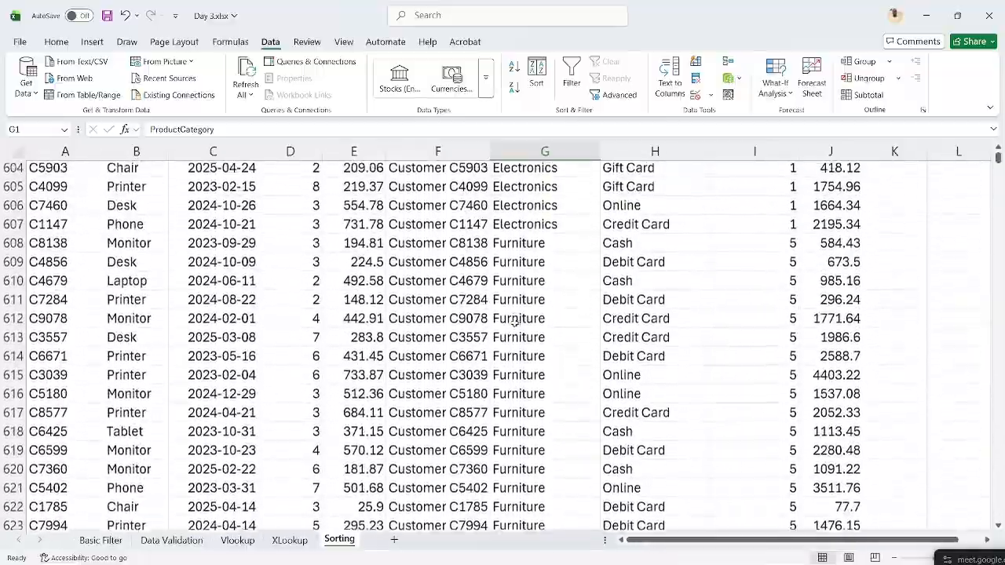
{"action": "key", "text": "ctrl+Up"}
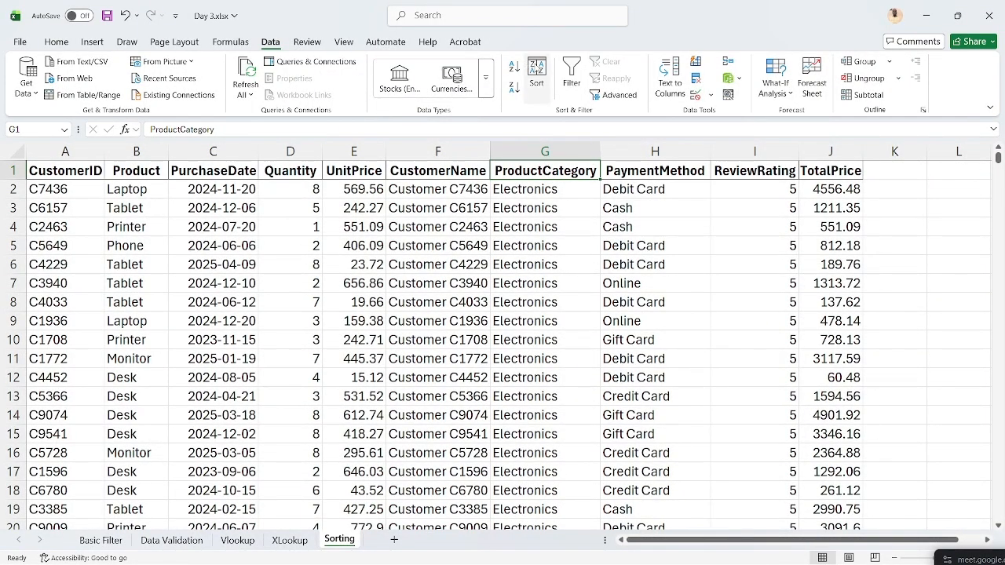
{"action": "left_click", "coordinate": [536, 70]}
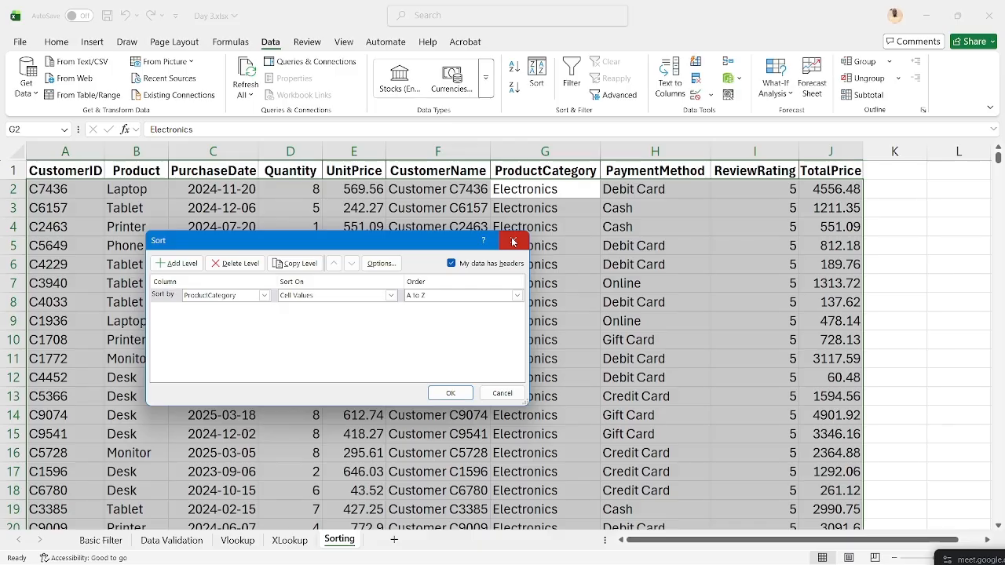
- Sort by PurchaseDate Oldest to Newest and check that 2023-01-01 rows lead
{"action": "left_click", "coordinate": [264, 295]}
{"action": "left_click", "coordinate": [206, 325]}
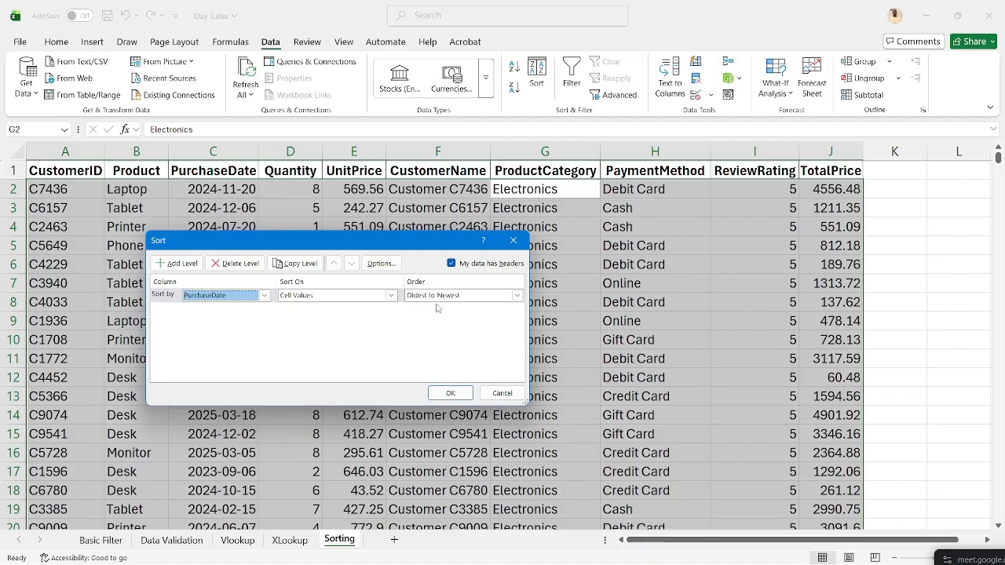
{"action": "left_click", "coordinate": [517, 296]}
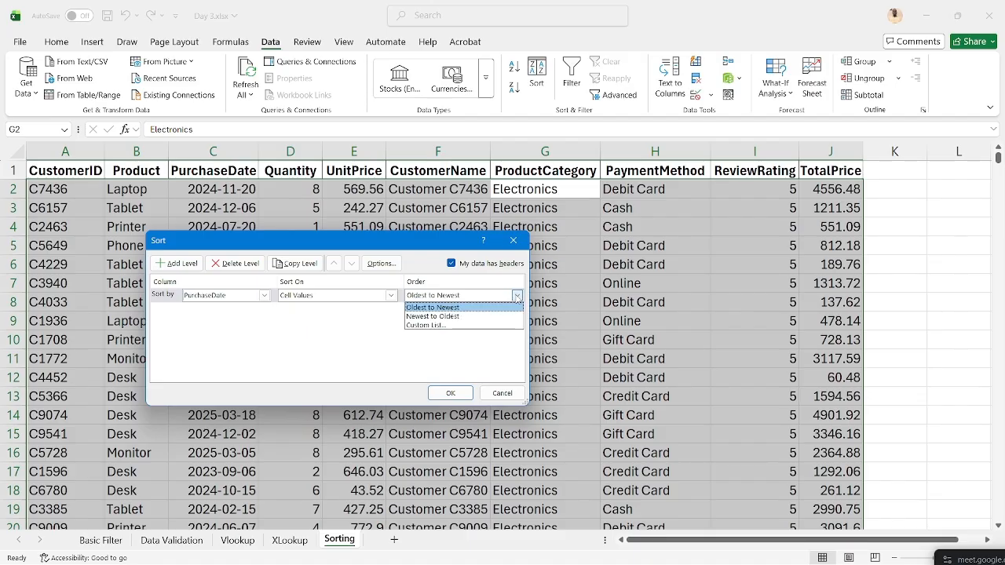
{"action": "left_click", "coordinate": [517, 296]}
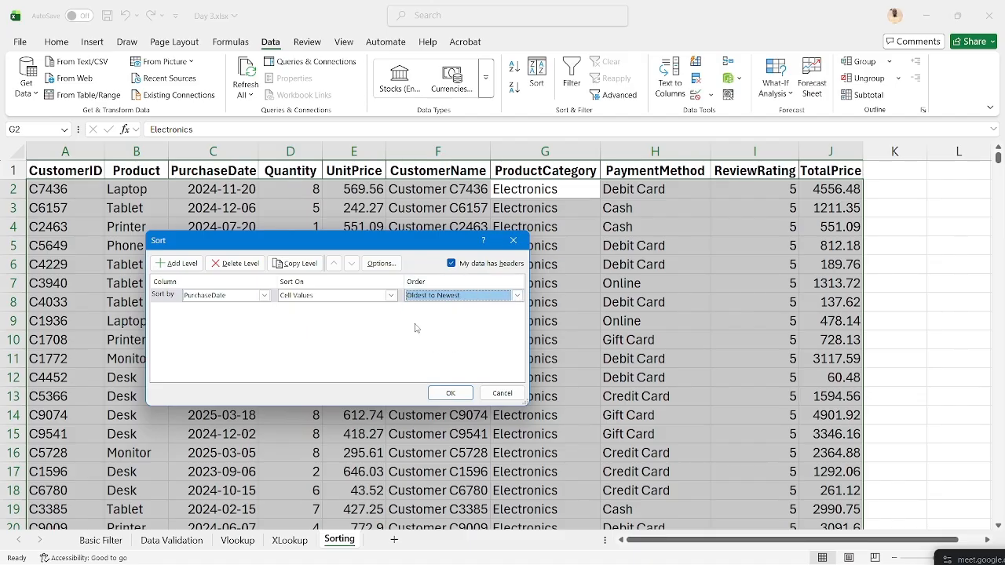
{"action": "left_click", "coordinate": [451, 394]}
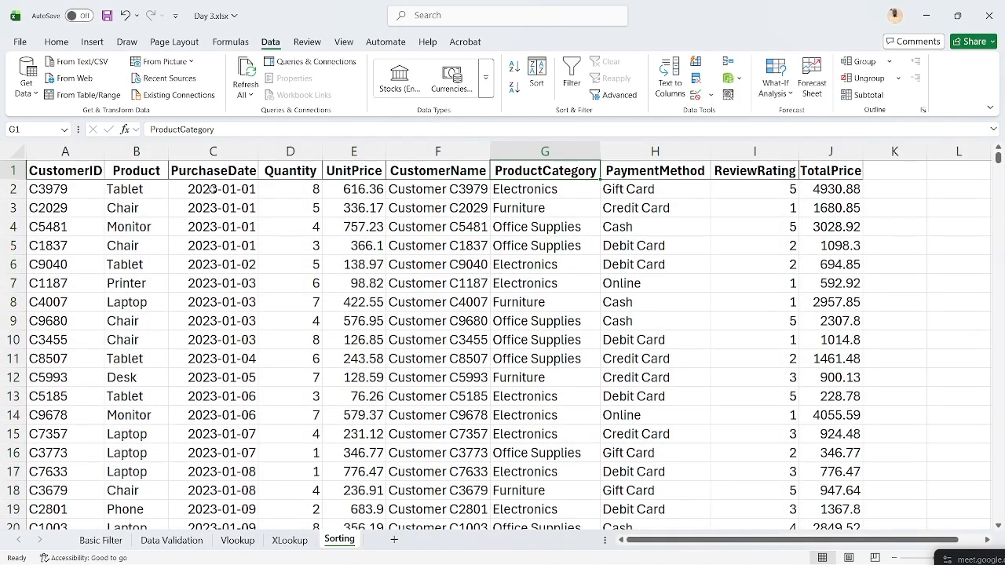
{"action": "scroll", "coordinate": [211, 292], "scroll_direction": "down", "scroll_amount": 5}
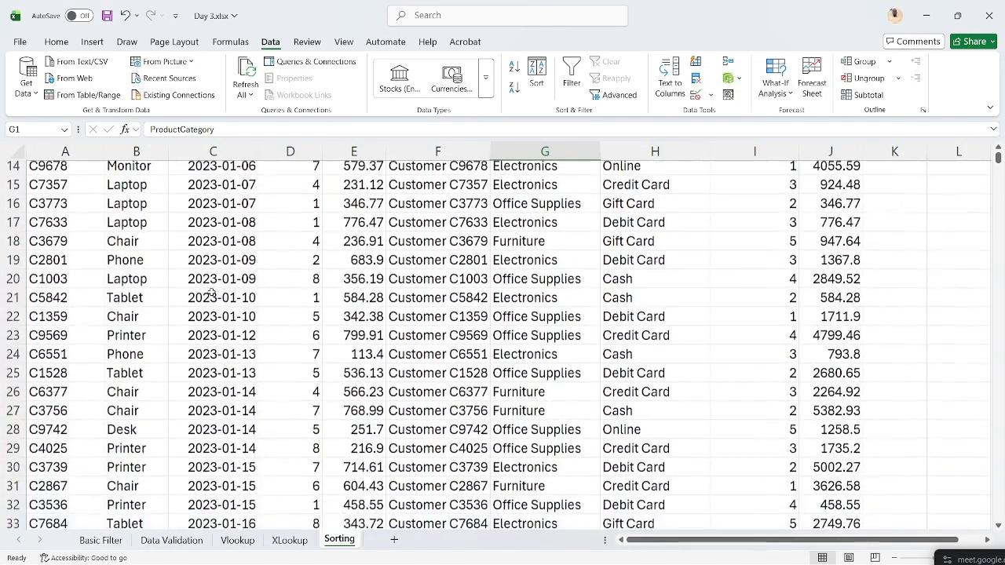
{"action": "scroll", "coordinate": [211, 292], "scroll_direction": "up", "scroll_amount": 5}
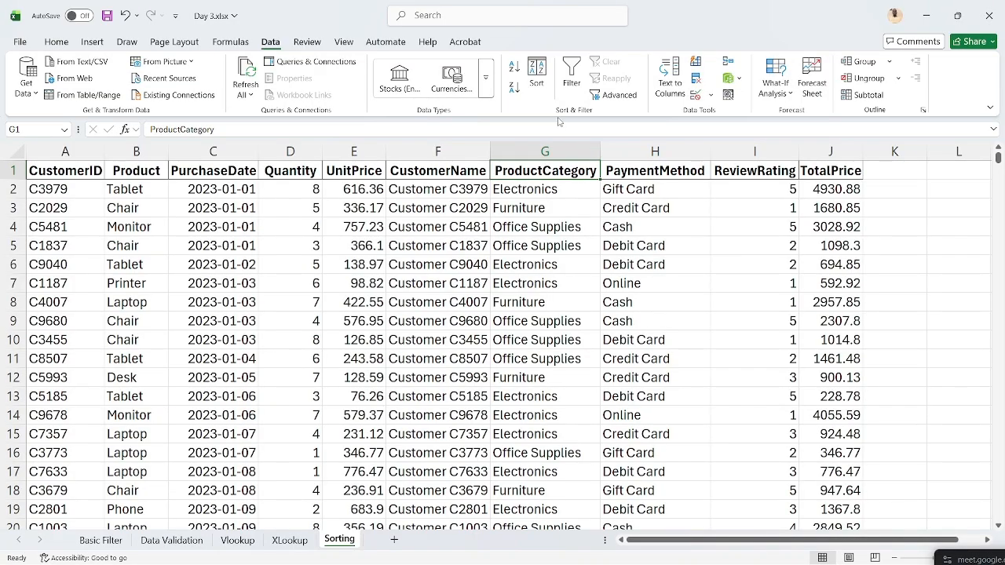
- Reopen the Sort dialog and make ReviewRating the first sort level
{"action": "left_click", "coordinate": [536, 78]}
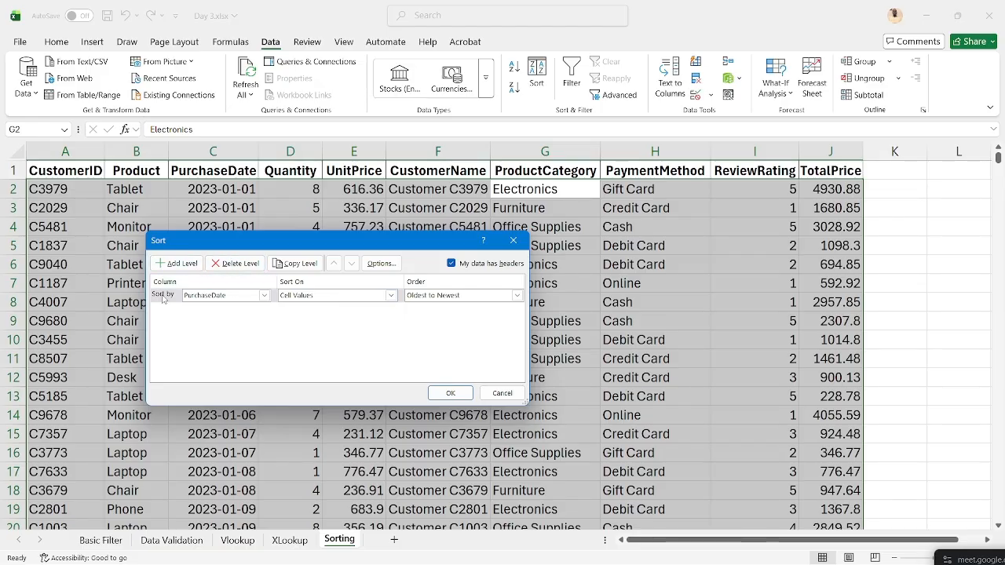
{"action": "left_click", "coordinate": [262, 296]}
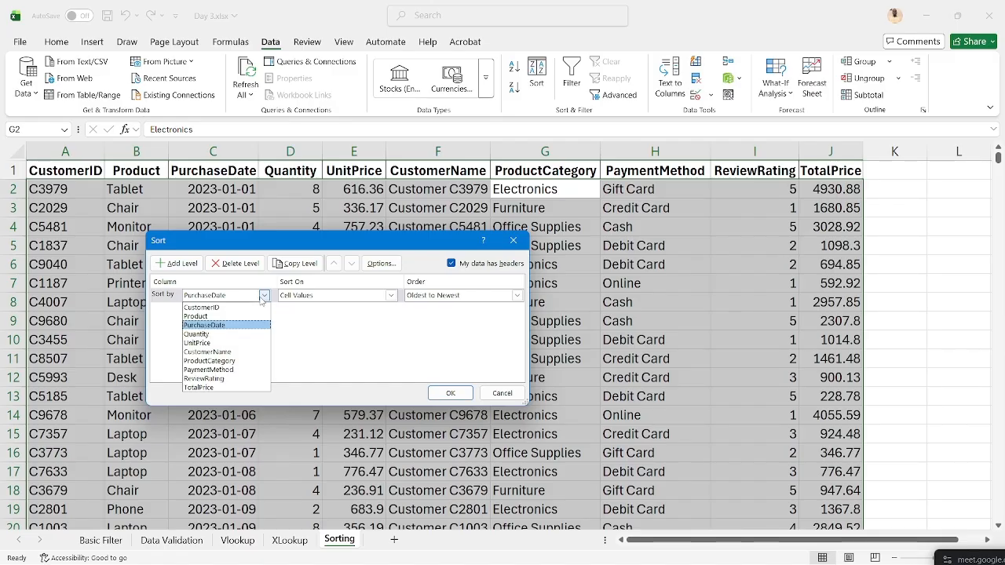
{"action": "left_click", "coordinate": [200, 380]}
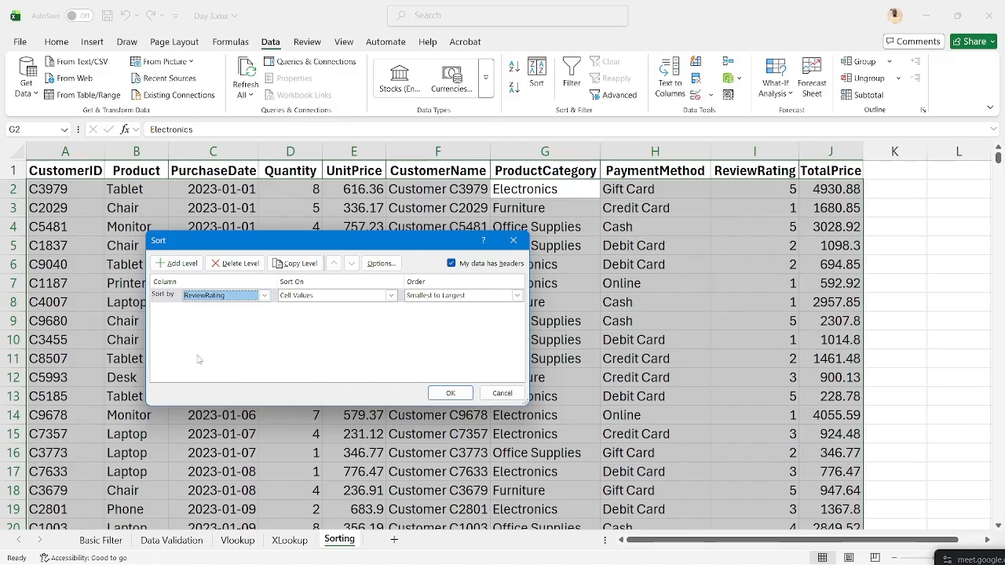
- Add a ProductCategory second level, set ReviewRating to Largest to Smallest, and apply
{"action": "left_click", "coordinate": [178, 264]}
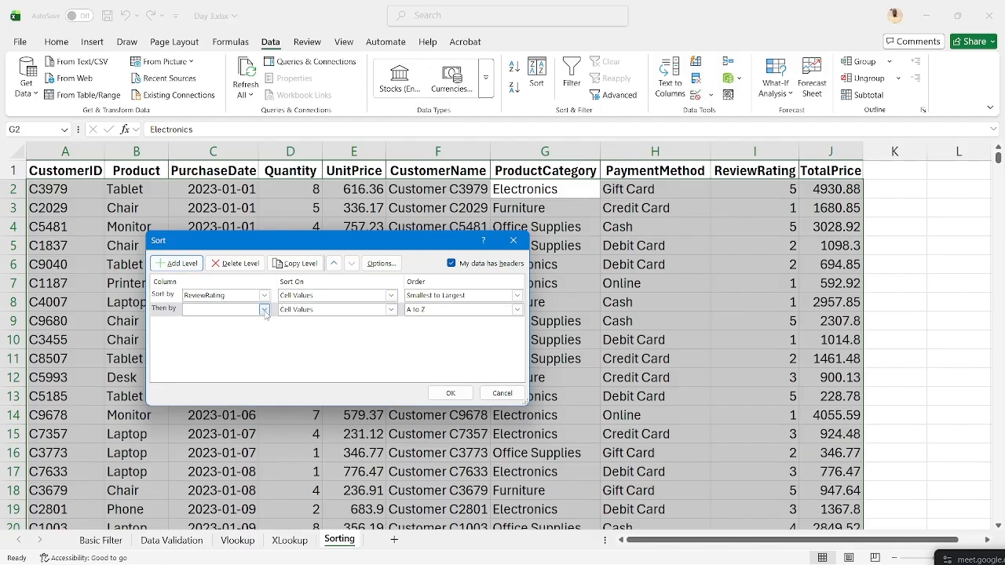
{"action": "left_click", "coordinate": [265, 309]}
{"action": "left_click", "coordinate": [265, 311]}
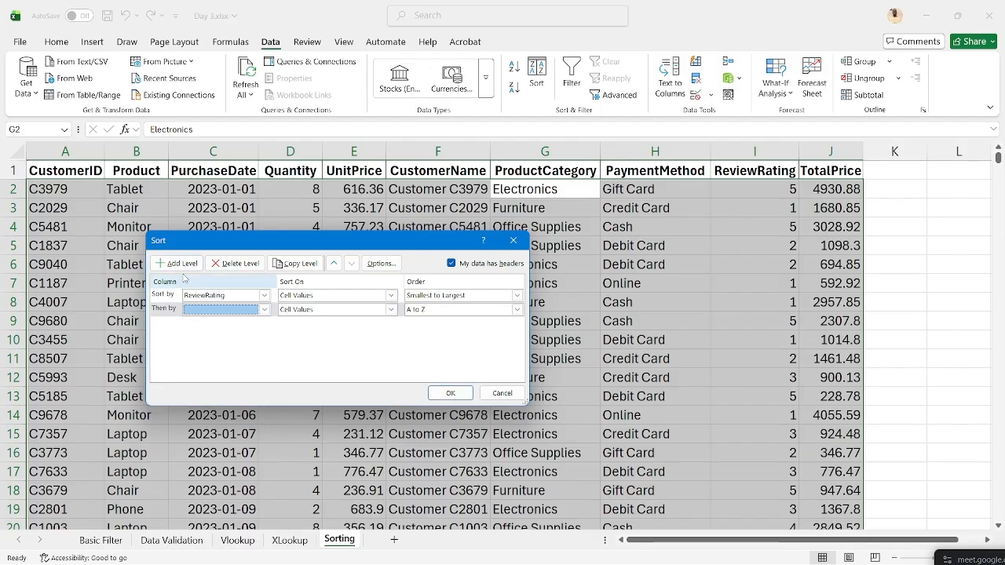
{"action": "left_click", "coordinate": [265, 309]}
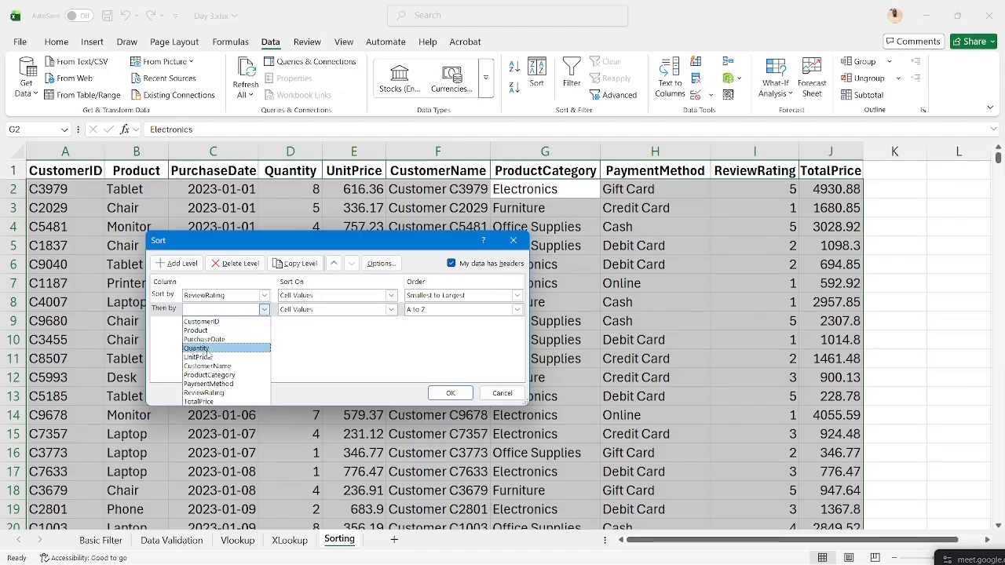
{"action": "left_click", "coordinate": [208, 376]}
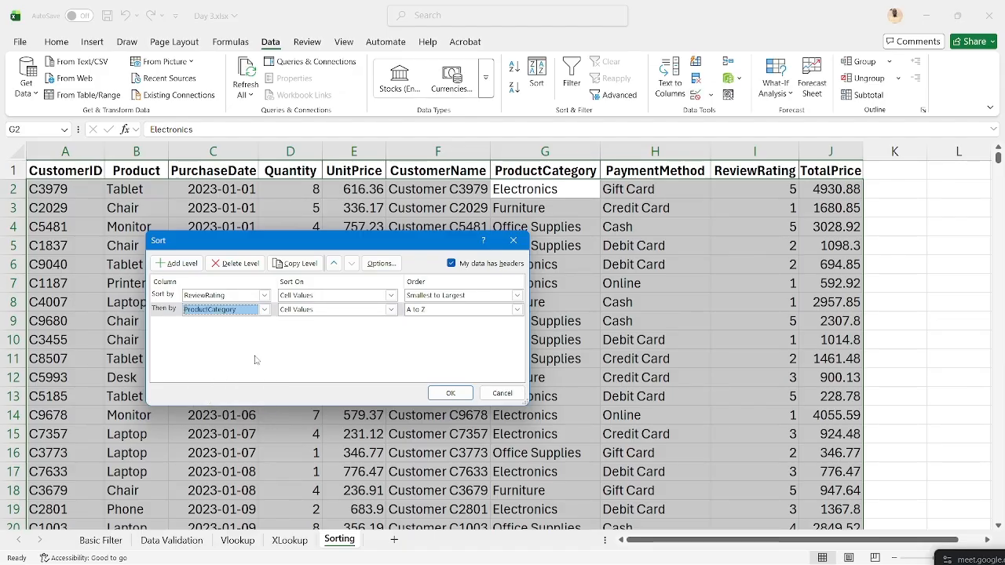
{"action": "left_click", "coordinate": [516, 295]}
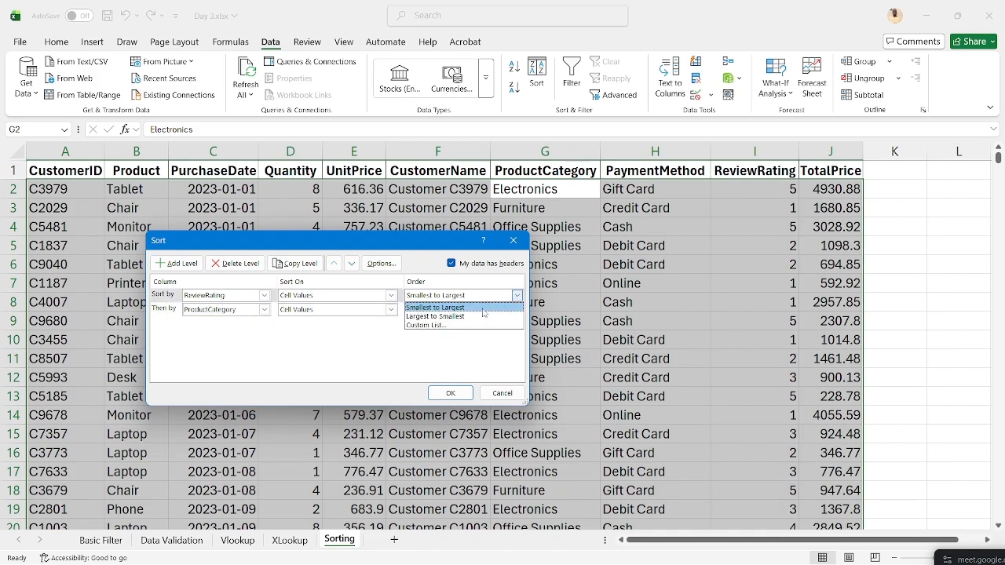
{"action": "left_click", "coordinate": [465, 316]}
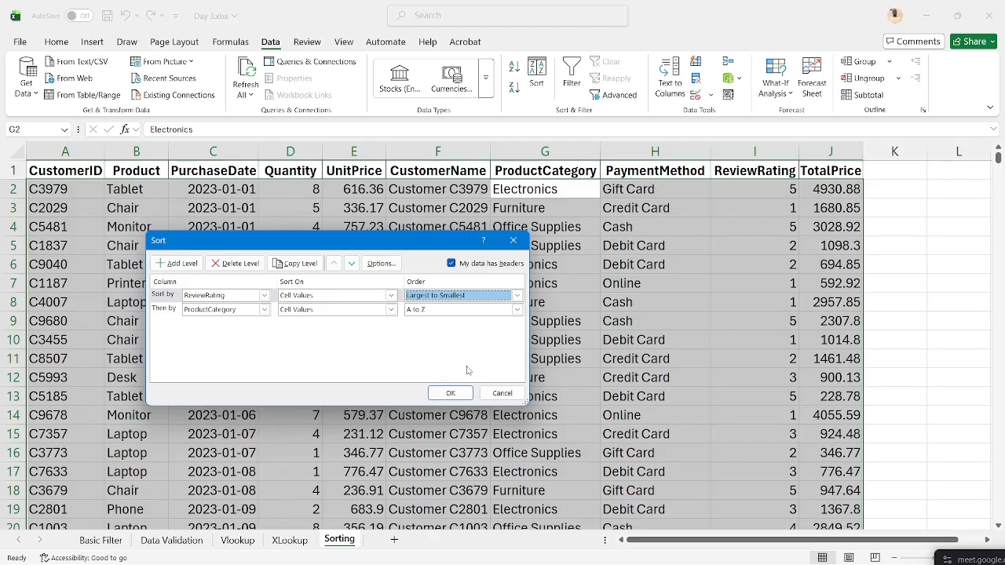
{"action": "left_click", "coordinate": [451, 393]}
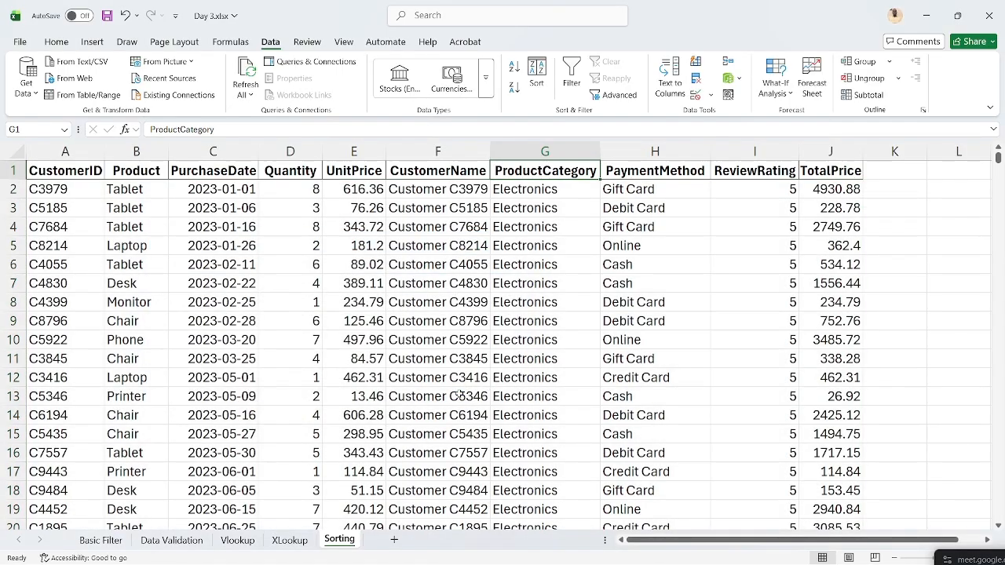
{"action": "left_click", "coordinate": [762, 189]}
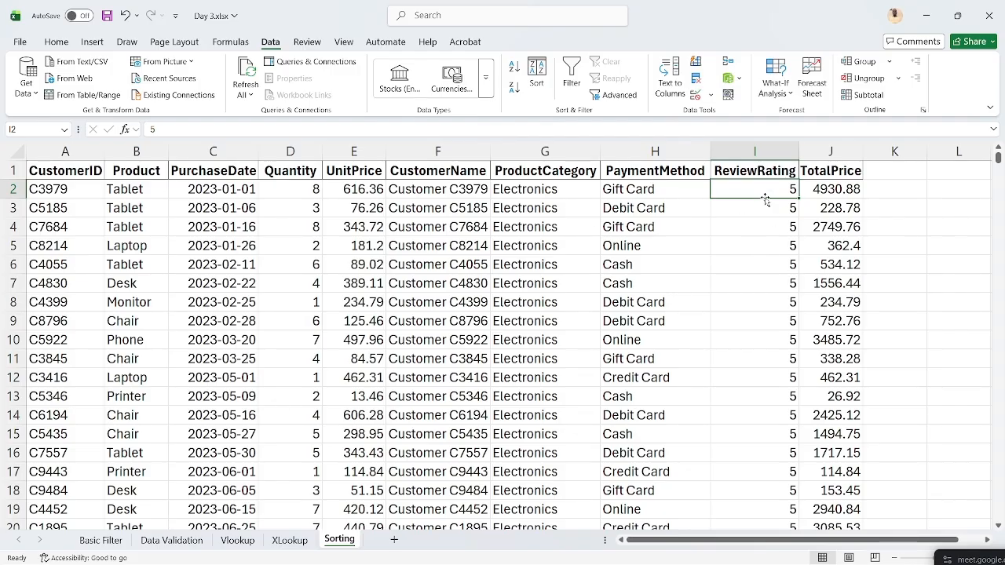
{"action": "left_click", "coordinate": [540, 189]}
{"action": "scroll", "coordinate": [755, 321], "scroll_direction": "down", "scroll_amount": 7}
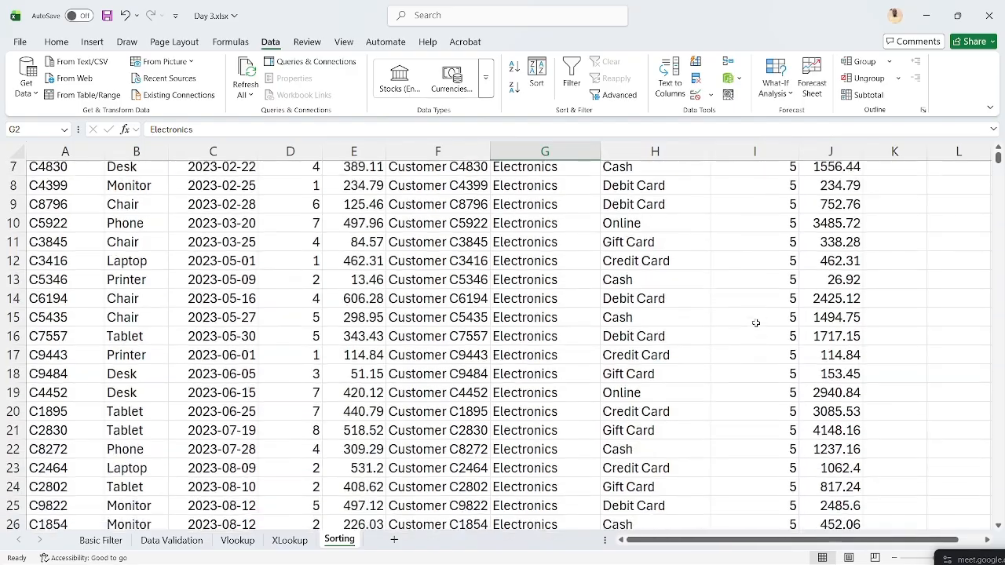
{"action": "scroll", "coordinate": [755, 323], "scroll_direction": "down", "scroll_amount": 12}
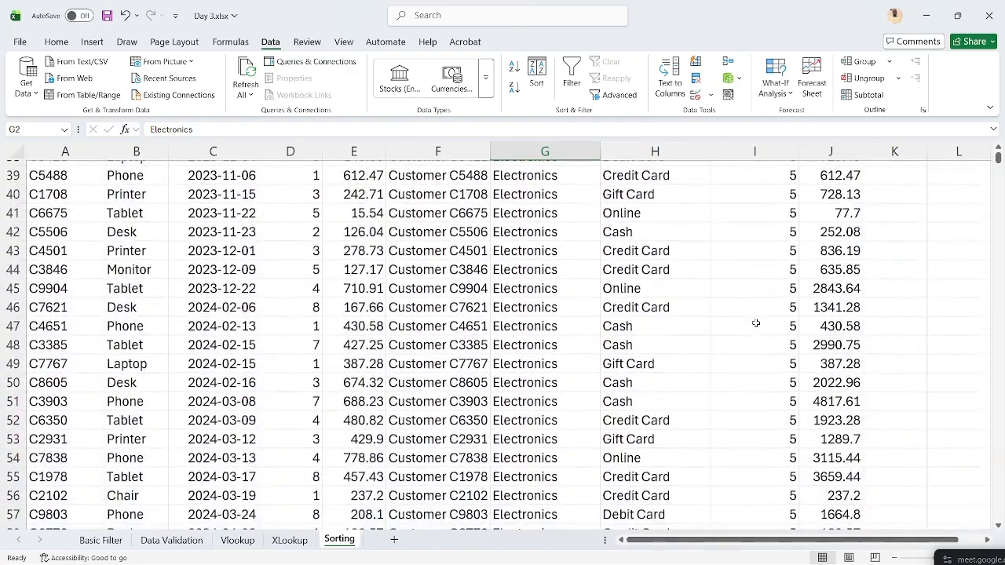
{"action": "scroll", "coordinate": [755, 322], "scroll_direction": "down", "scroll_amount": 20}
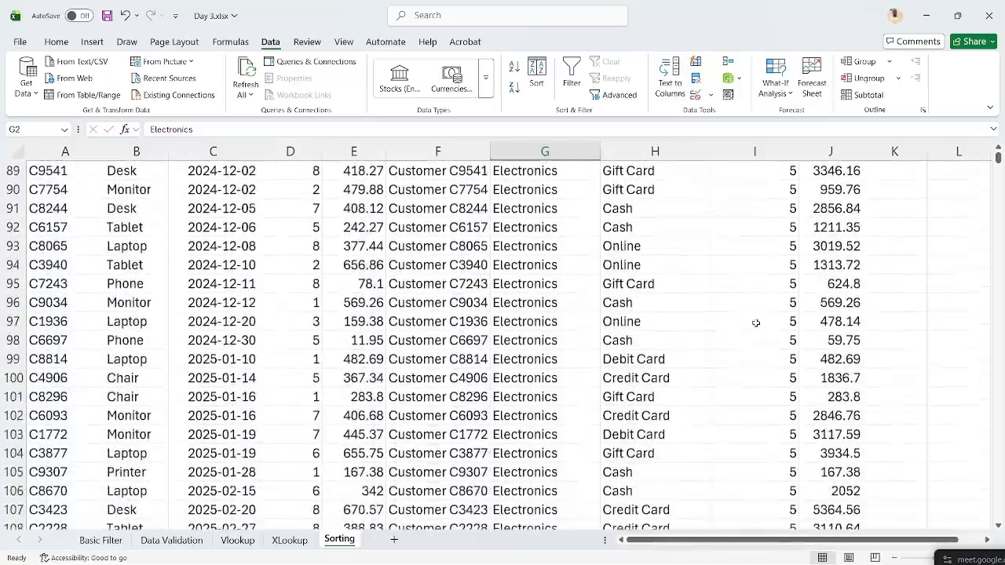
{"action": "scroll", "coordinate": [755, 323], "scroll_direction": "down", "scroll_amount": 9}
{"action": "scroll", "coordinate": [755, 323], "scroll_direction": "up", "scroll_amount": 9}
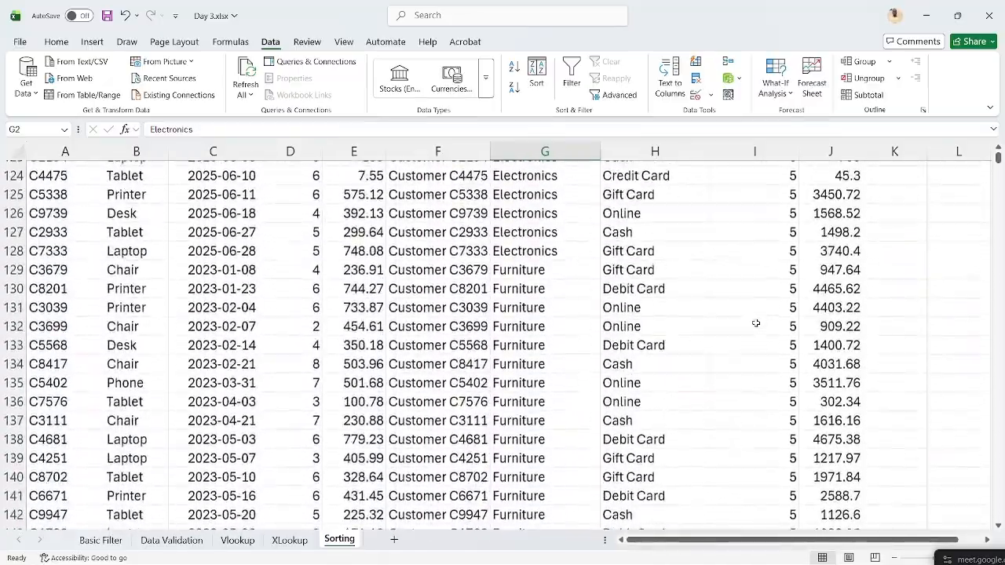
{"action": "scroll", "coordinate": [755, 323], "scroll_direction": "down", "scroll_amount": 1}
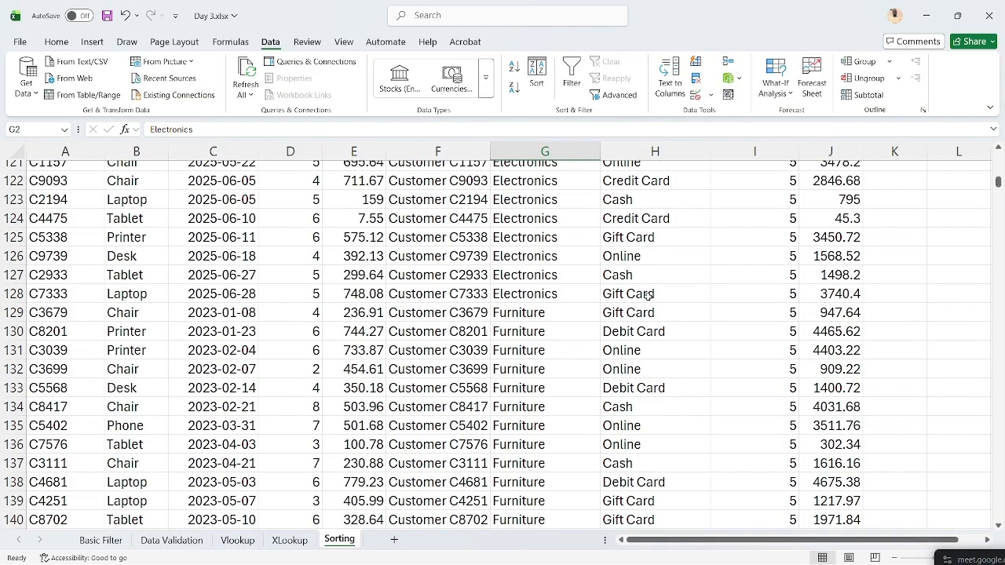
{"action": "scroll", "coordinate": [765, 326], "scroll_direction": "down", "scroll_amount": 20}
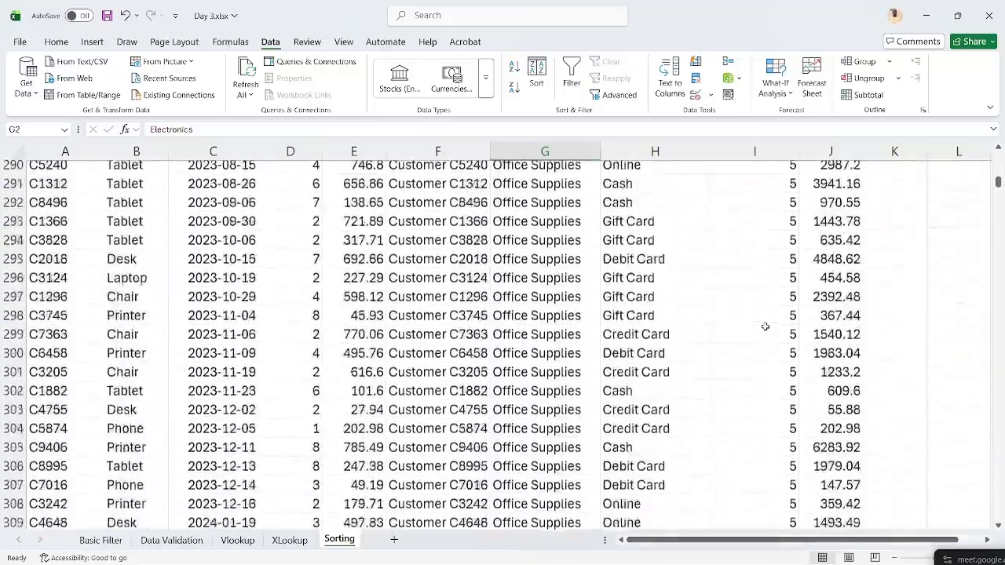
{"action": "scroll", "coordinate": [765, 327], "scroll_direction": "down", "scroll_amount": 8}
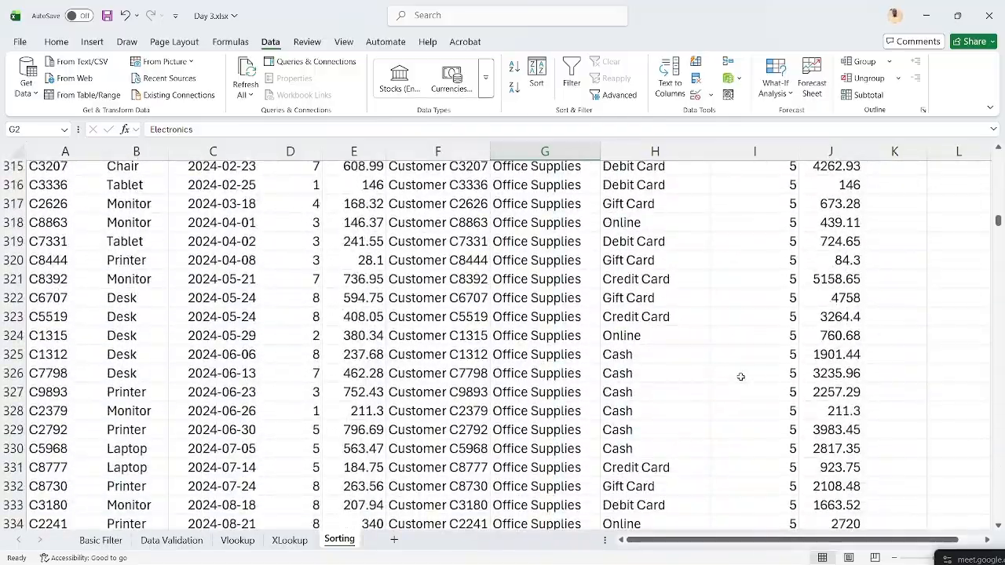
{"action": "scroll", "coordinate": [740, 376], "scroll_direction": "down", "scroll_amount": 20}
{"action": "scroll", "coordinate": [740, 377], "scroll_direction": "up", "scroll_amount": 16}
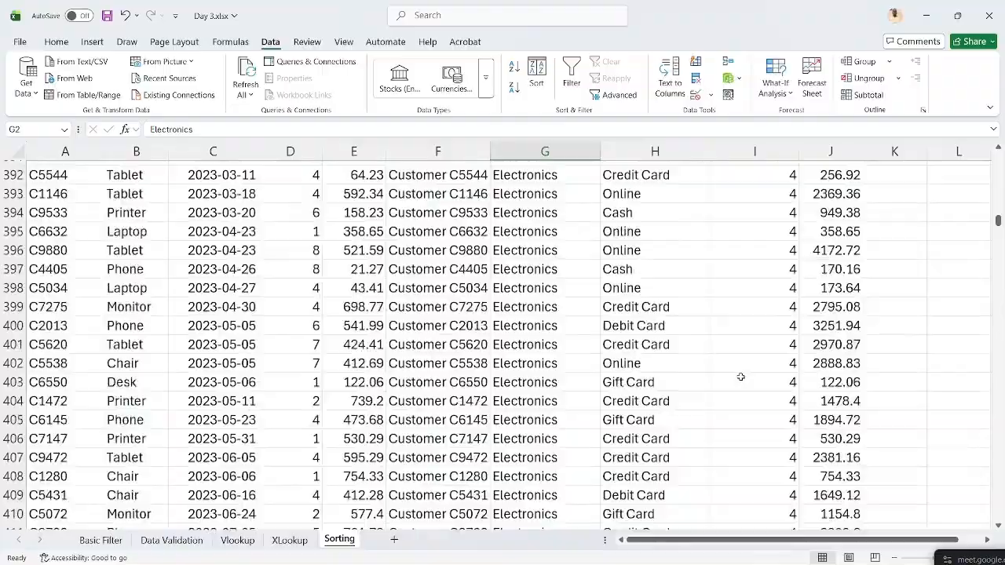
{"action": "scroll", "coordinate": [740, 377], "scroll_direction": "up", "scroll_amount": 7}
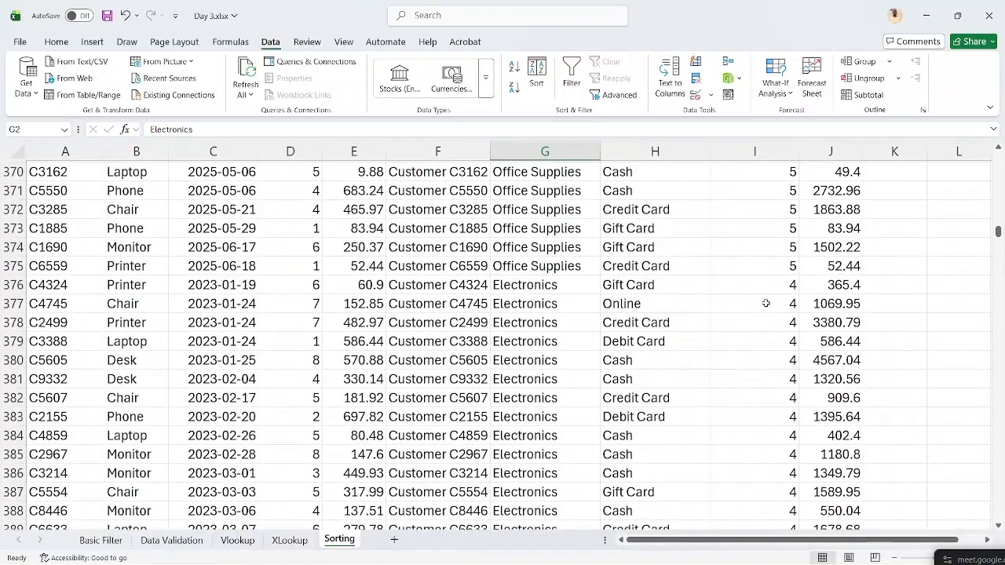
{"action": "scroll", "coordinate": [727, 361], "scroll_direction": "down", "scroll_amount": 4}
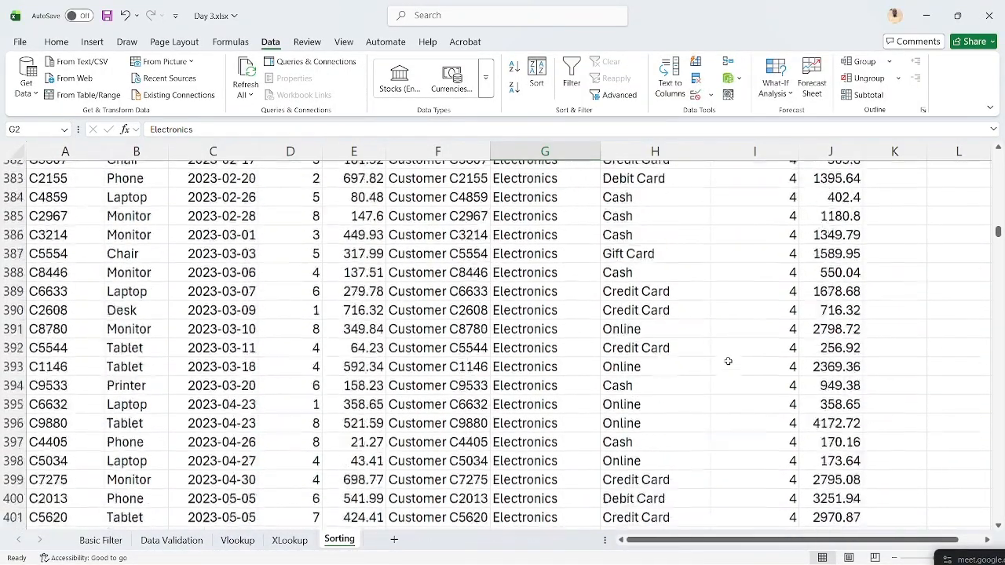
{"action": "scroll", "coordinate": [728, 361], "scroll_direction": "down", "scroll_amount": 20}
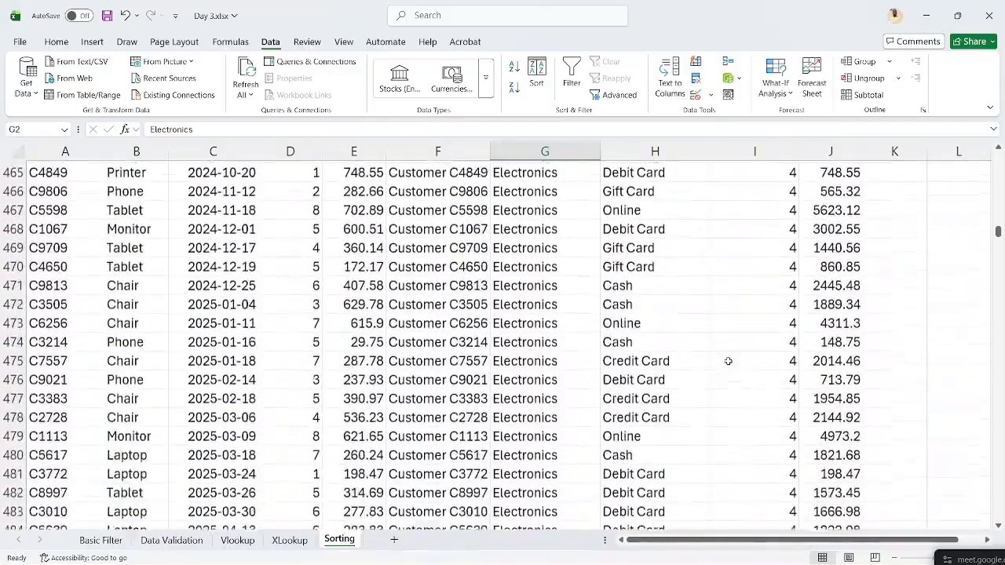
{"action": "scroll", "coordinate": [727, 361], "scroll_direction": "down", "scroll_amount": 9}
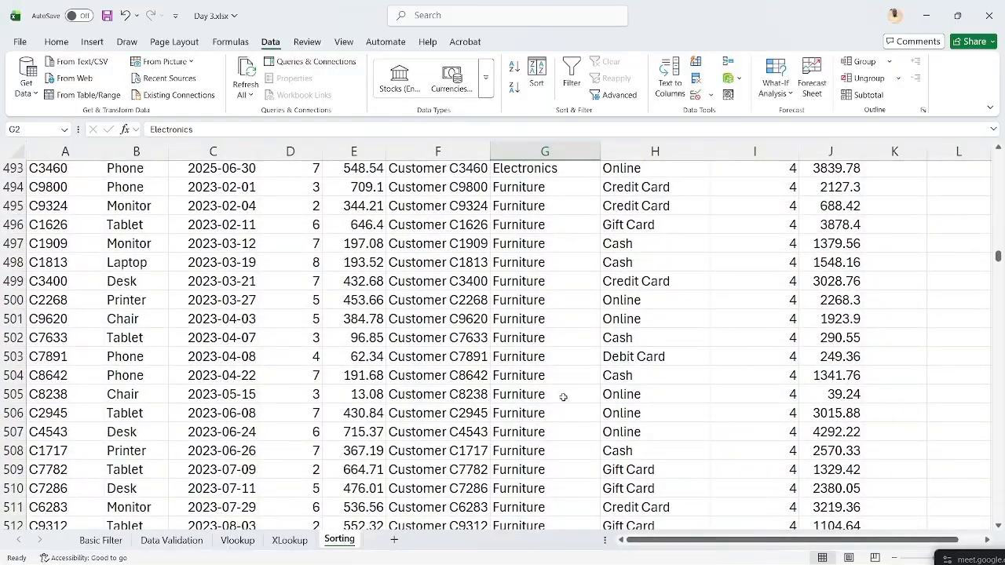
{"action": "left_click", "coordinate": [530, 245]}
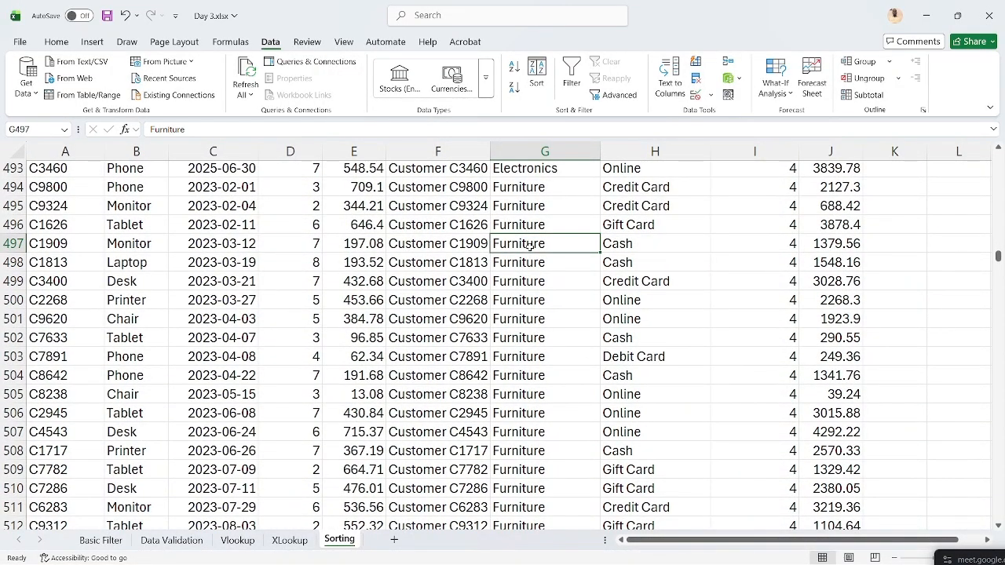
{"action": "key", "text": "ctrl+Up"}
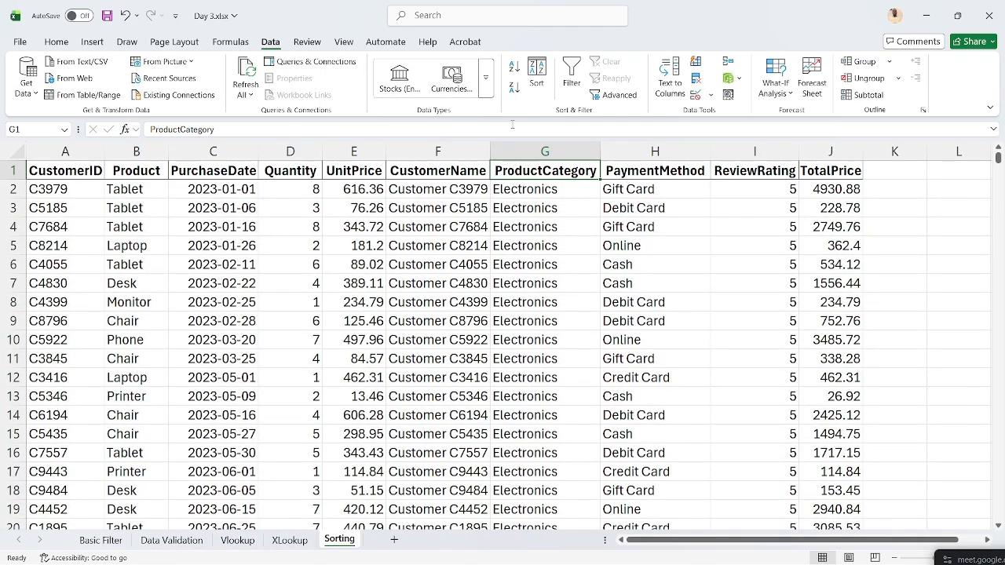
- Delete the ReviewRating level, apply the ProductCategory A to Z sort, and reconfirm it
{"action": "left_click", "coordinate": [536, 77]}
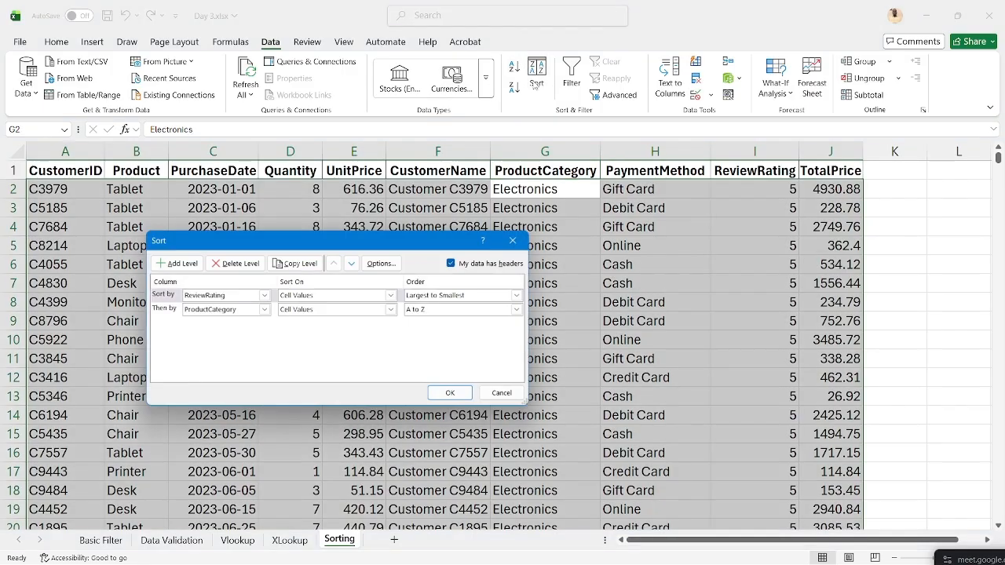
{"action": "left_click", "coordinate": [171, 311]}
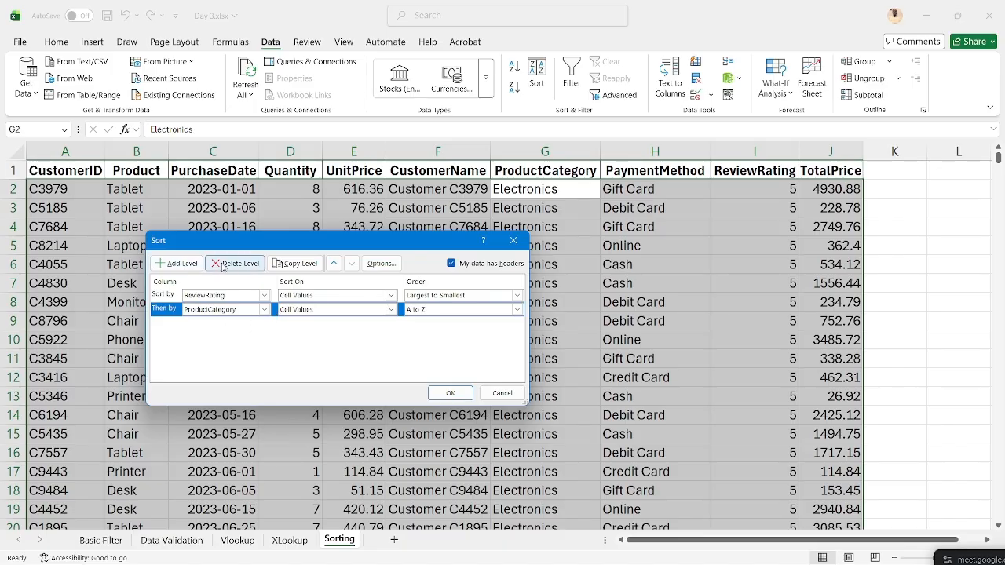
{"action": "left_click", "coordinate": [165, 296]}
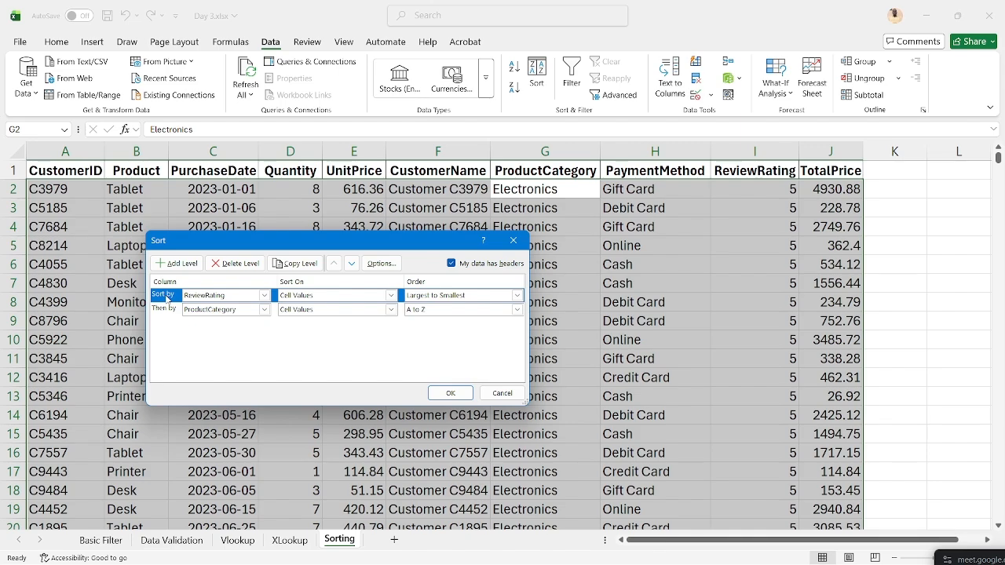
{"action": "left_click", "coordinate": [230, 264]}
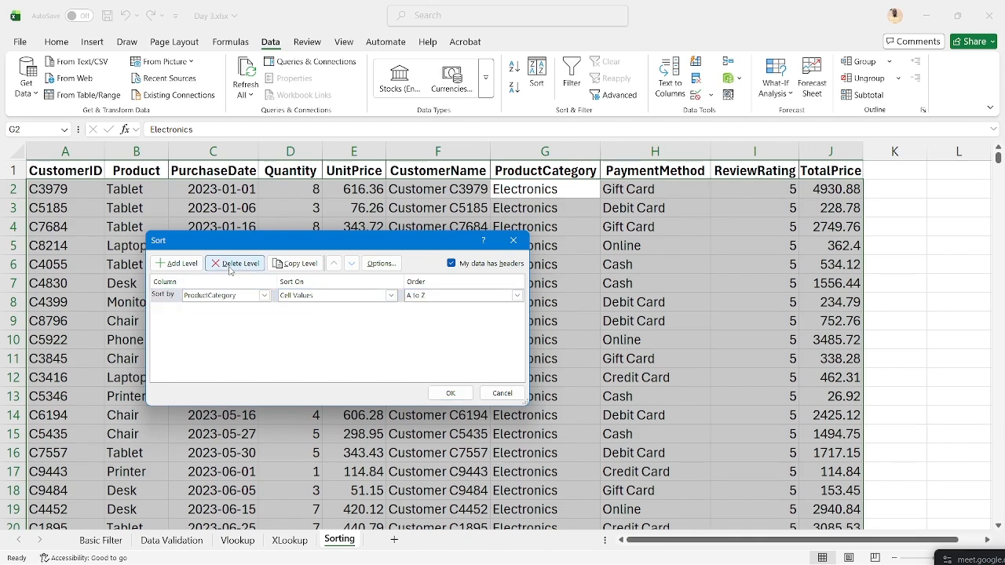
{"action": "left_click", "coordinate": [449, 392]}
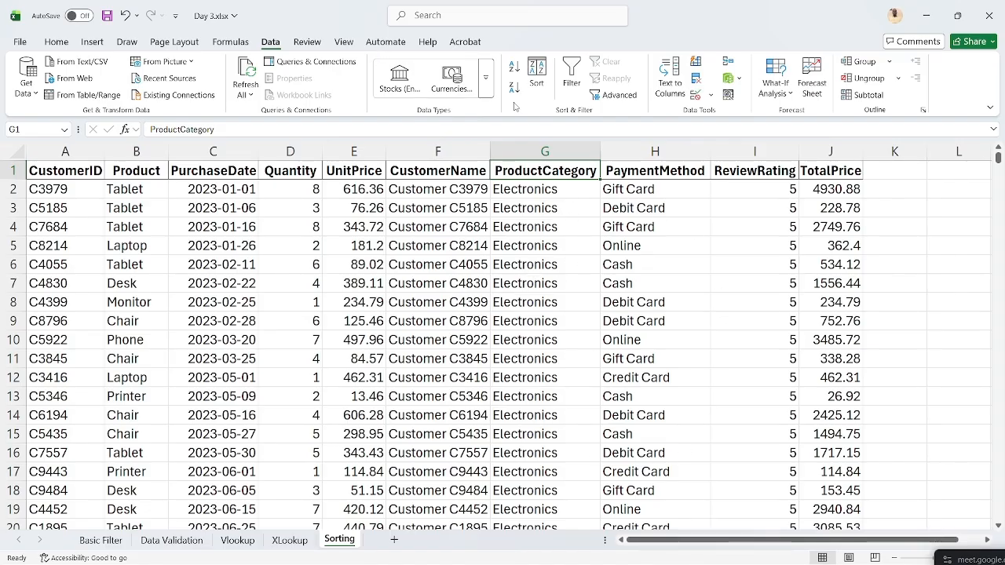
{"action": "left_click", "coordinate": [541, 67]}
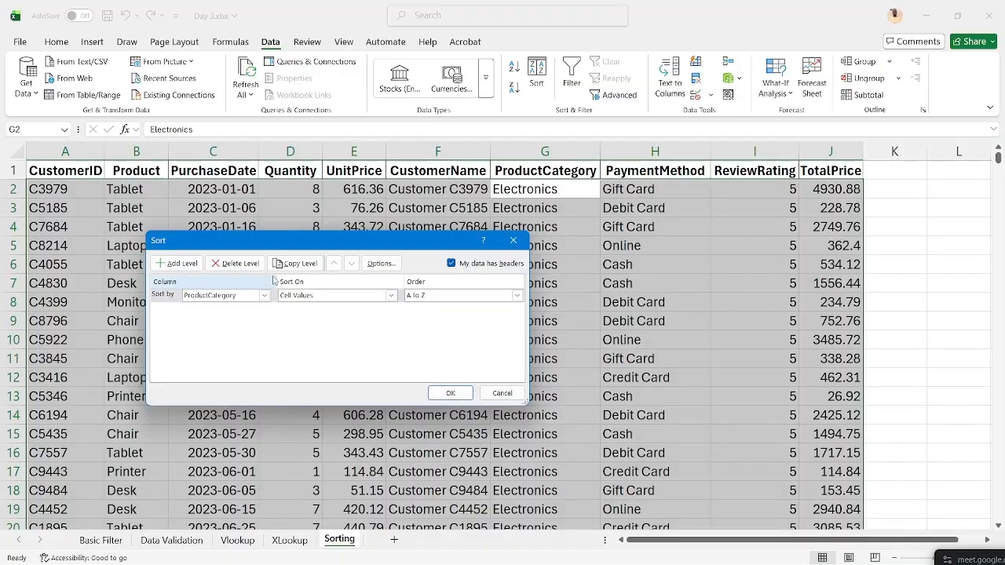
{"action": "left_click", "coordinate": [447, 393]}
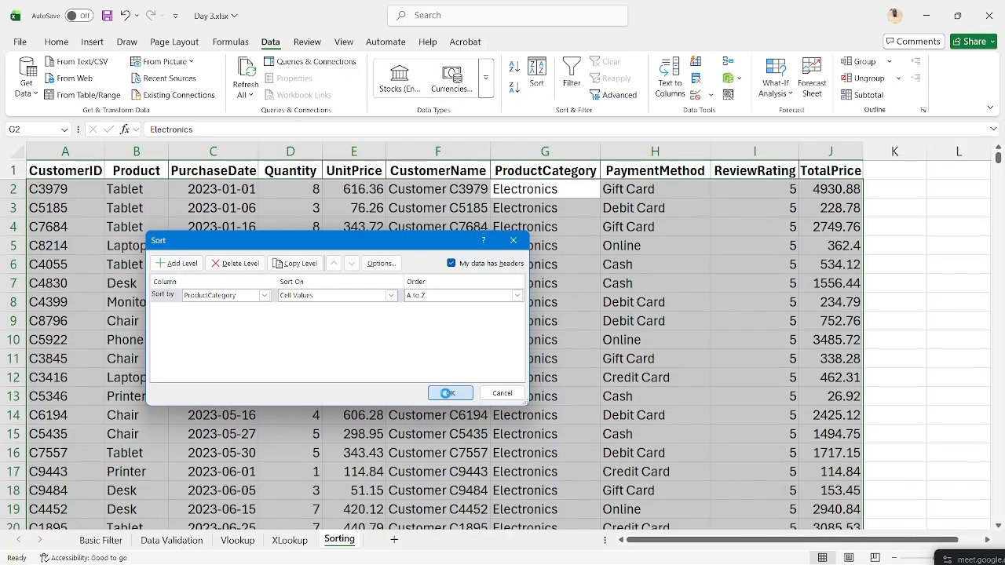
- Scroll through the ProductCategory-sorted rows, then go to the Basic Filter sheet
{"action": "scroll", "coordinate": [632, 419], "scroll_direction": "down", "scroll_amount": 20}
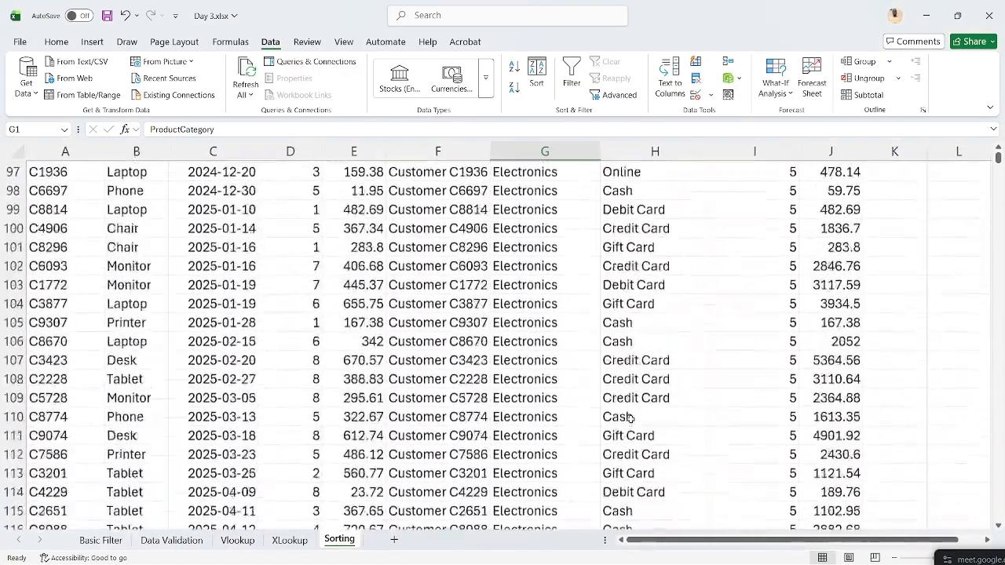
{"action": "scroll", "coordinate": [631, 419], "scroll_direction": "down", "scroll_amount": 20}
{"action": "scroll", "coordinate": [630, 419], "scroll_direction": "up", "scroll_amount": 16}
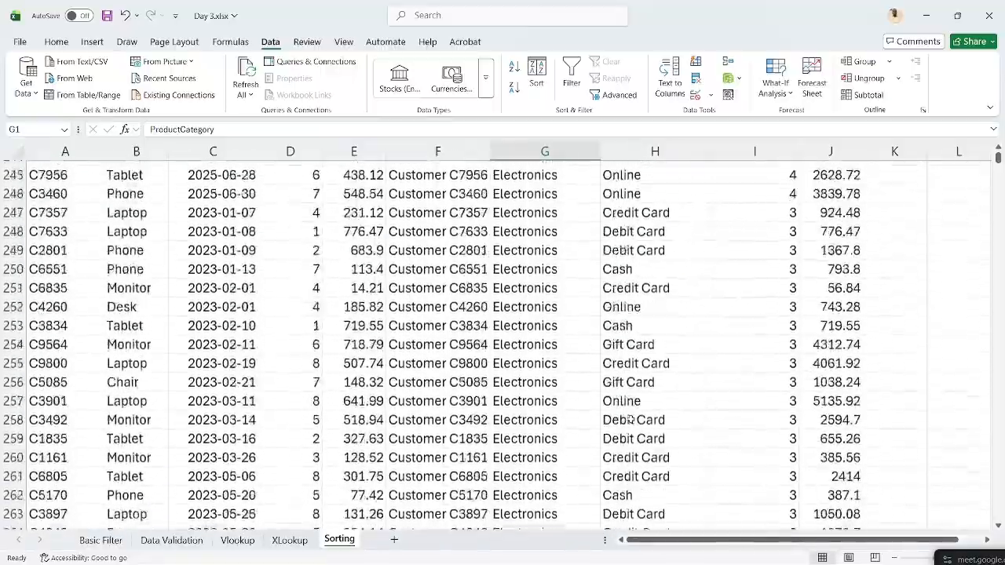
{"action": "scroll", "coordinate": [631, 419], "scroll_direction": "up", "scroll_amount": 20}
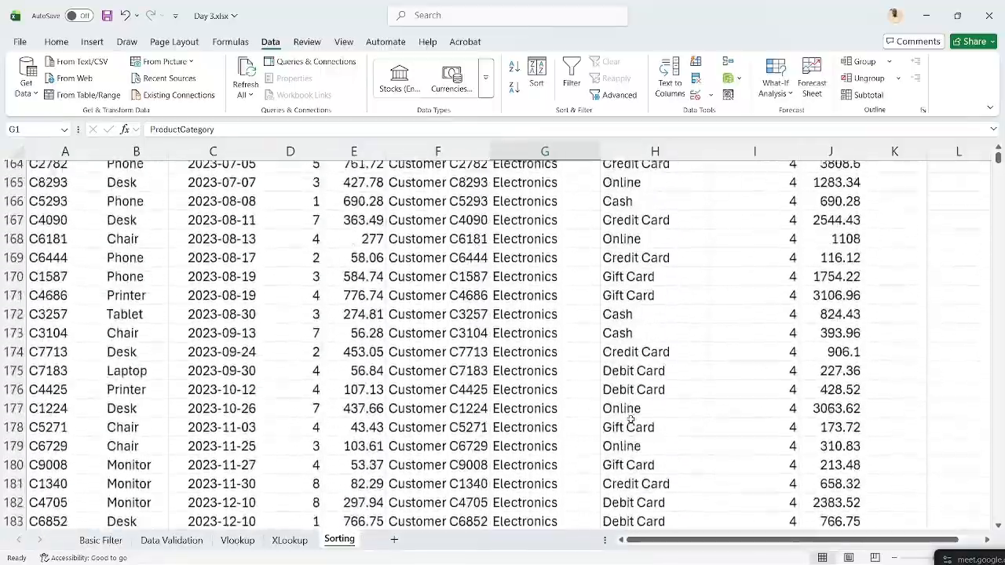
{"action": "scroll", "coordinate": [630, 419], "scroll_direction": "up", "scroll_amount": 14}
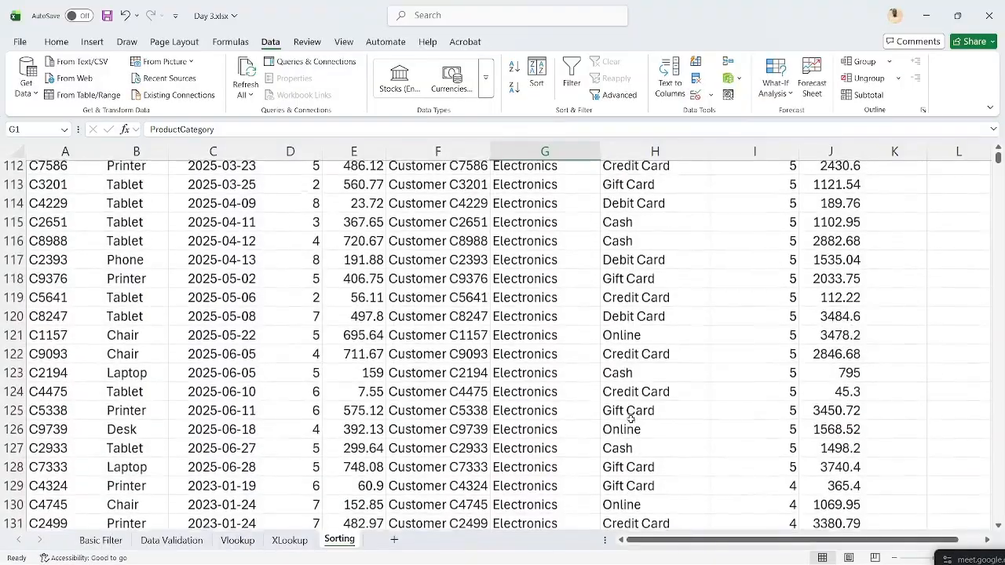
{"action": "scroll", "coordinate": [630, 419], "scroll_direction": "down", "scroll_amount": 2}
{"action": "scroll", "coordinate": [631, 419], "scroll_direction": "down", "scroll_amount": 1}
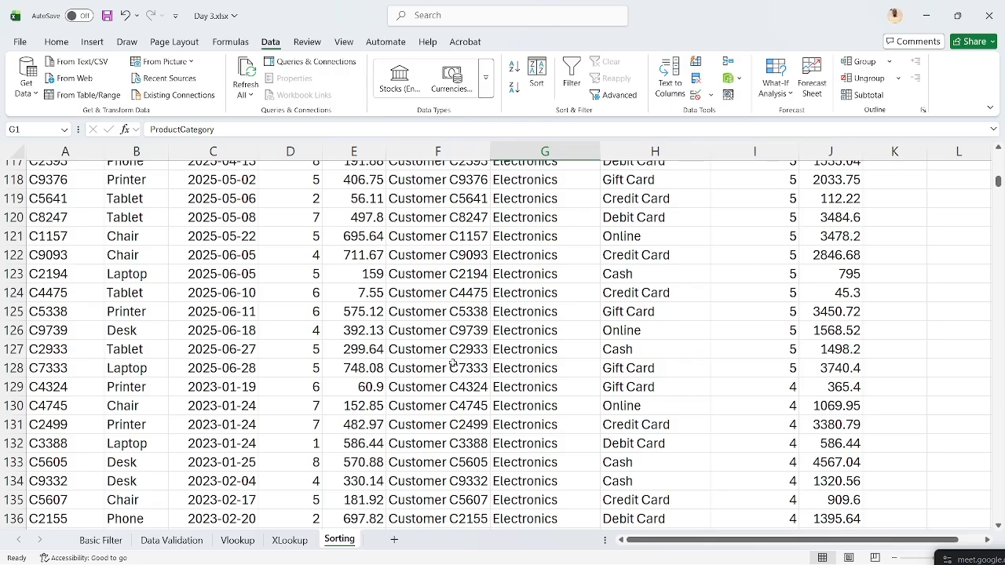
{"action": "scroll", "coordinate": [656, 389], "scroll_direction": "down", "scroll_amount": 2}
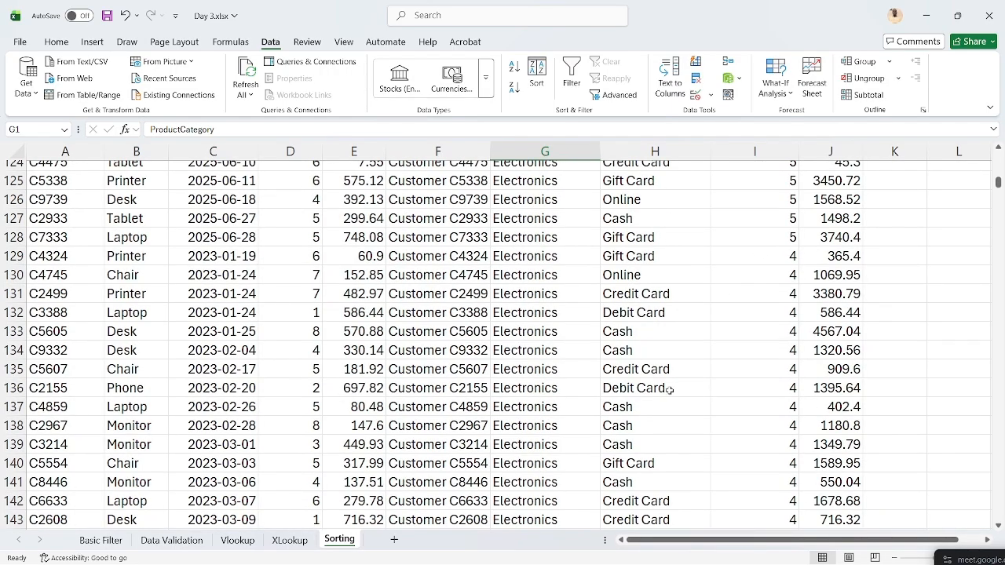
{"action": "scroll", "coordinate": [549, 334], "scroll_direction": "down", "scroll_amount": 10}
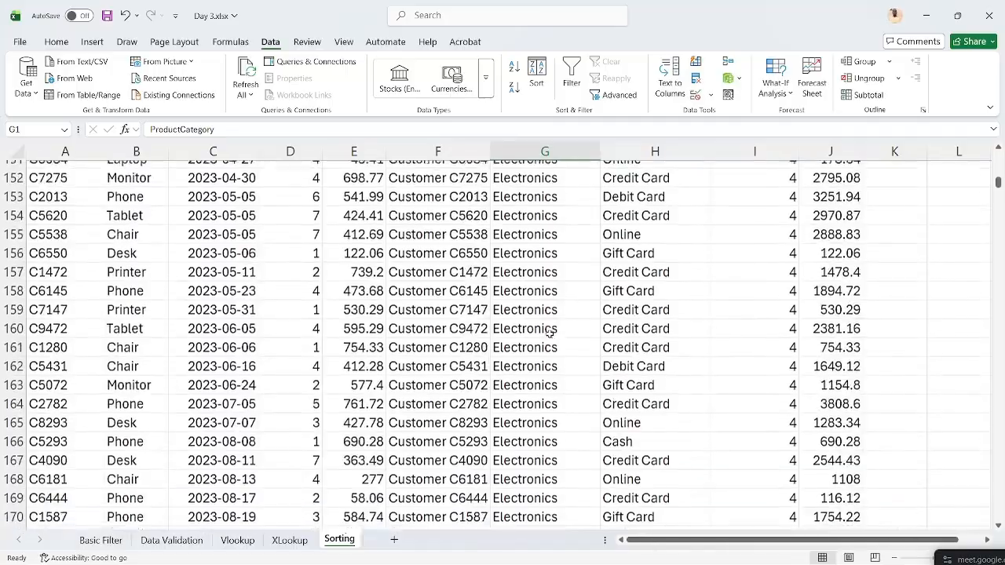
{"action": "scroll", "coordinate": [552, 390], "scroll_direction": "down", "scroll_amount": 13}
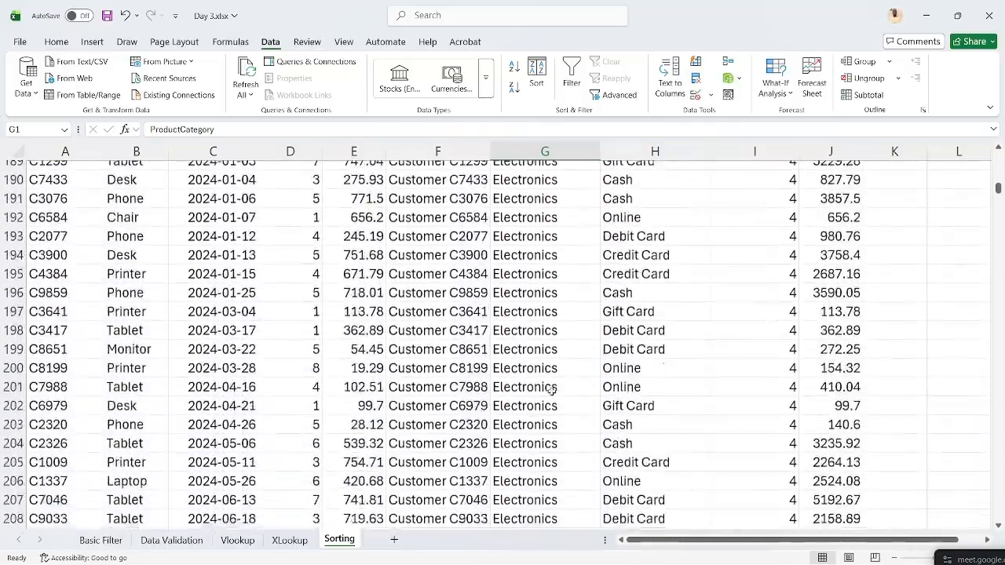
{"action": "scroll", "coordinate": [552, 394], "scroll_direction": "down", "scroll_amount": 1}
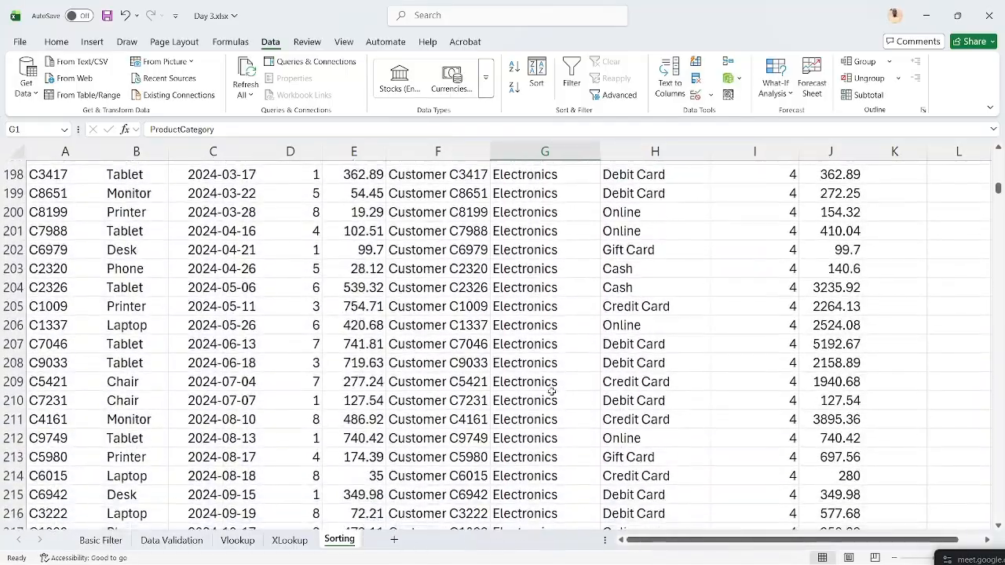
{"action": "scroll", "coordinate": [552, 394], "scroll_direction": "up", "scroll_amount": 20}
{"action": "scroll", "coordinate": [552, 393], "scroll_direction": "up", "scroll_amount": 9}
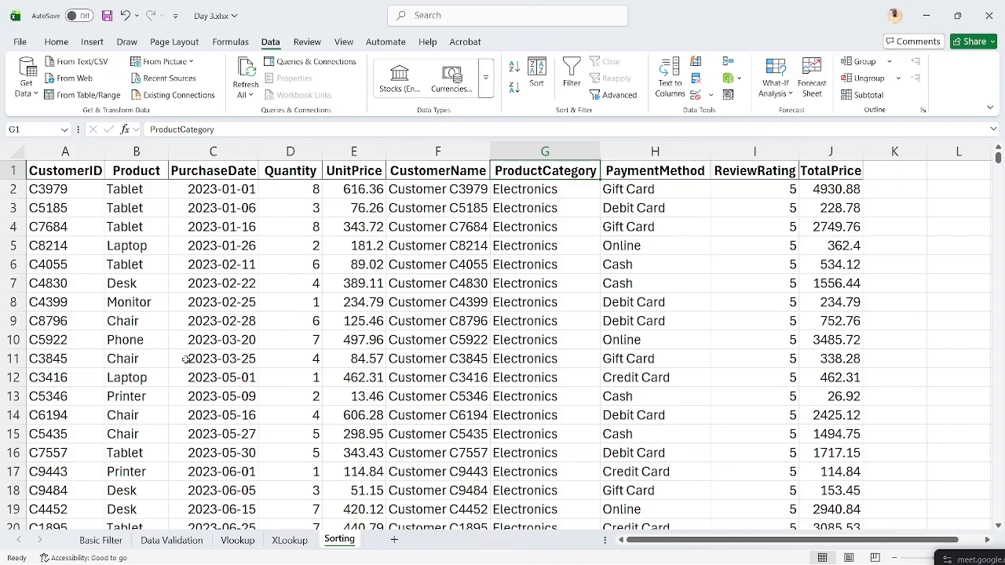
{"action": "left_click", "coordinate": [102, 541]}
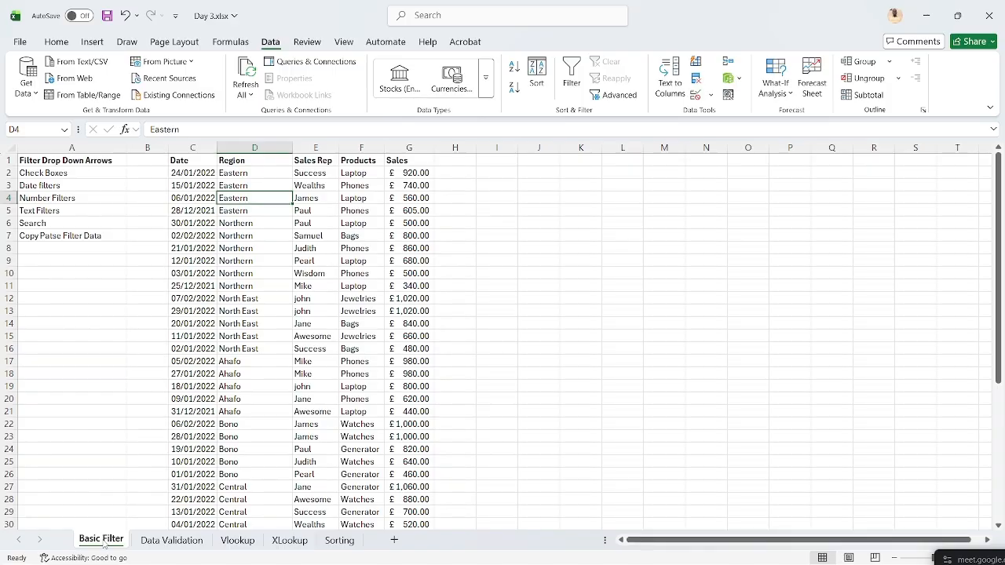
- Add filter dropdowns to the Date-to-Sales headers, then toggle the Data Filter off and on
{"action": "left_click", "coordinate": [201, 161]}
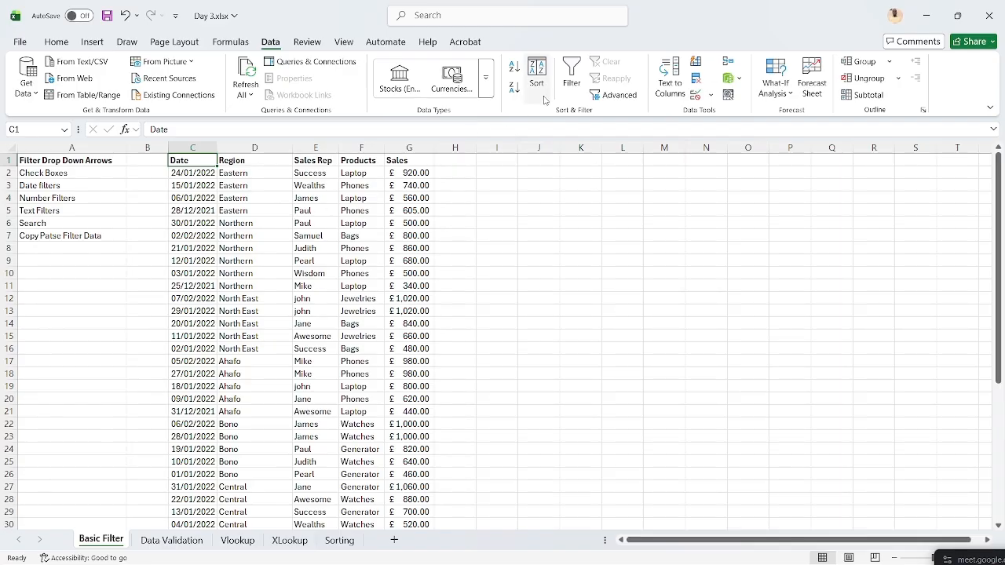
{"action": "left_click", "coordinate": [58, 42]}
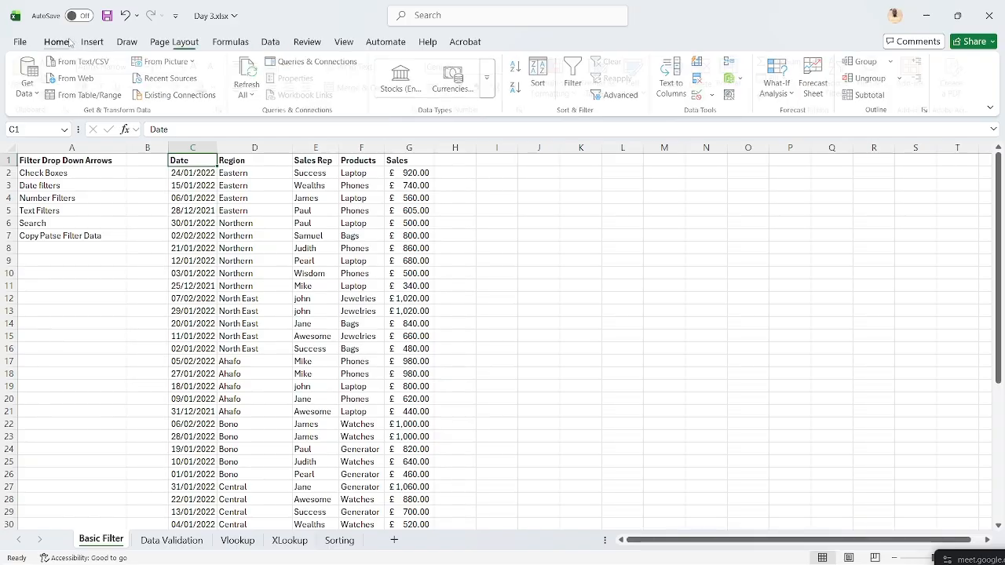
{"action": "left_click", "coordinate": [852, 94]}
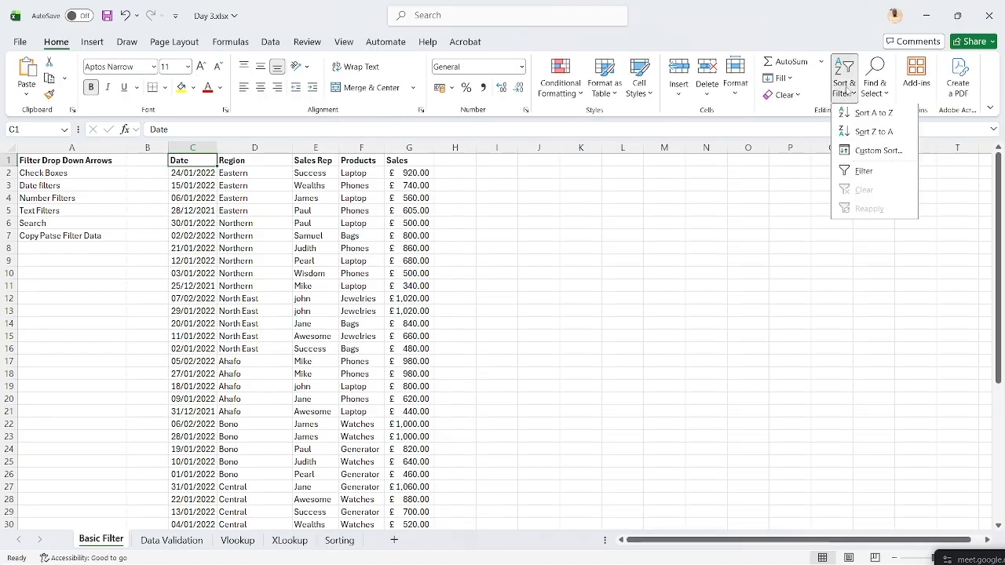
{"action": "left_click", "coordinate": [859, 173]}
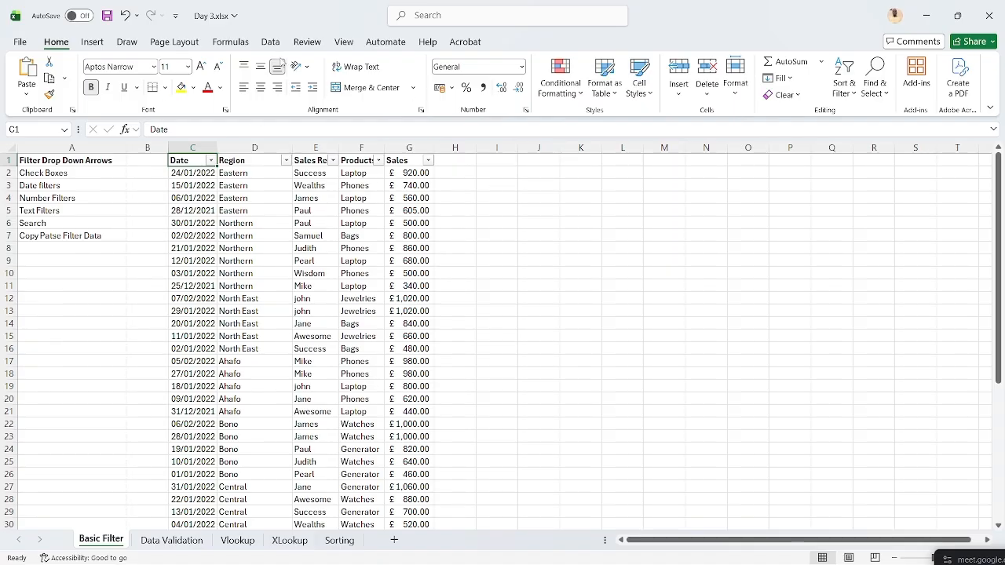
{"action": "left_click", "coordinate": [270, 42]}
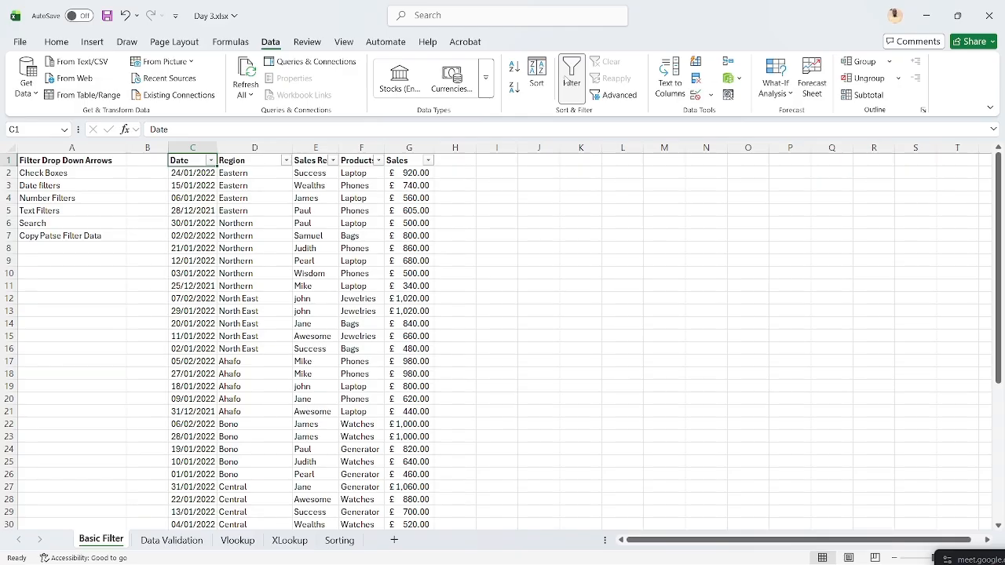
{"action": "left_click", "coordinate": [566, 80]}
{"action": "left_click", "coordinate": [565, 81]}
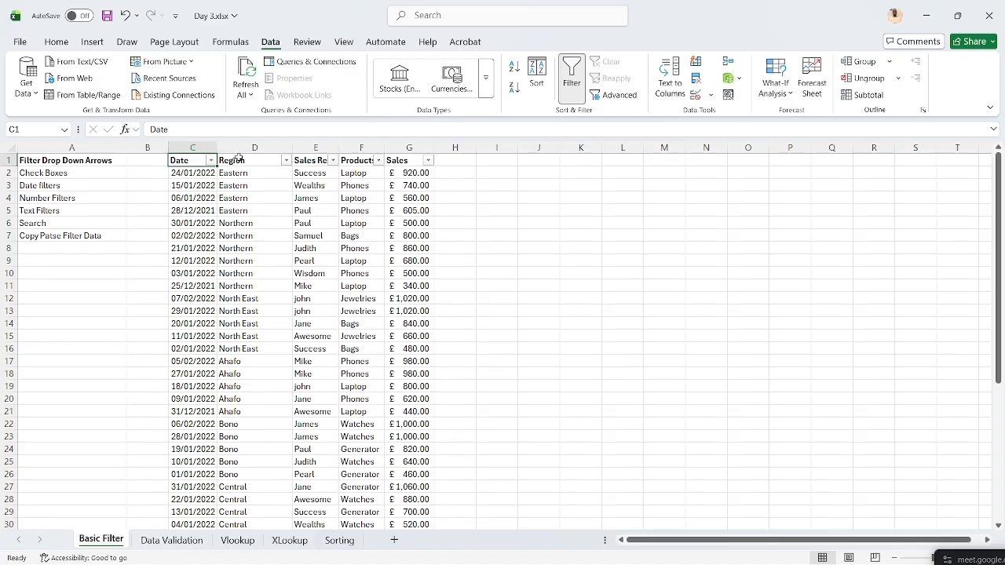
{"action": "left_click", "coordinate": [211, 161]}
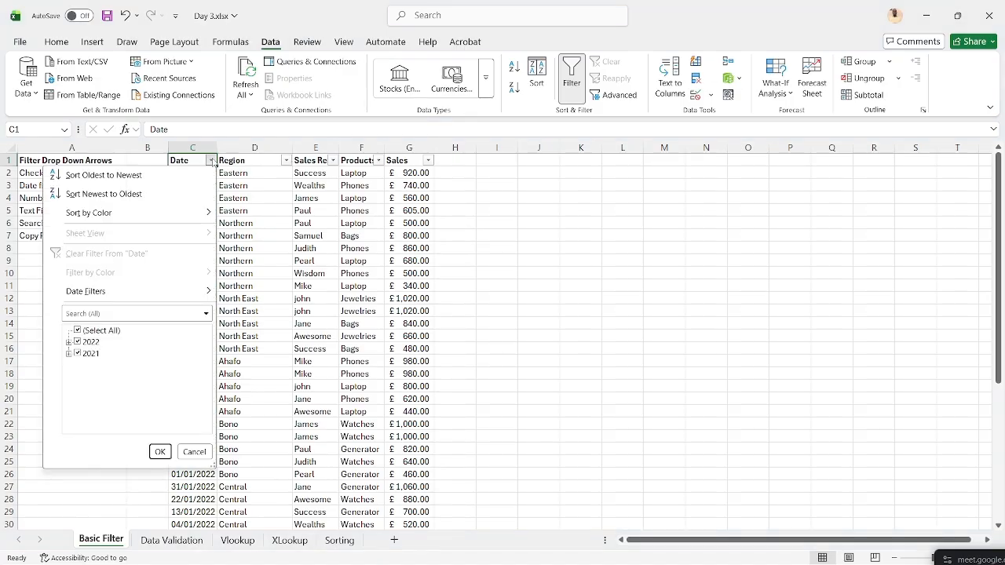
{"action": "mouse_move", "coordinate": [154, 296]}
{"action": "left_click", "coordinate": [69, 342]}
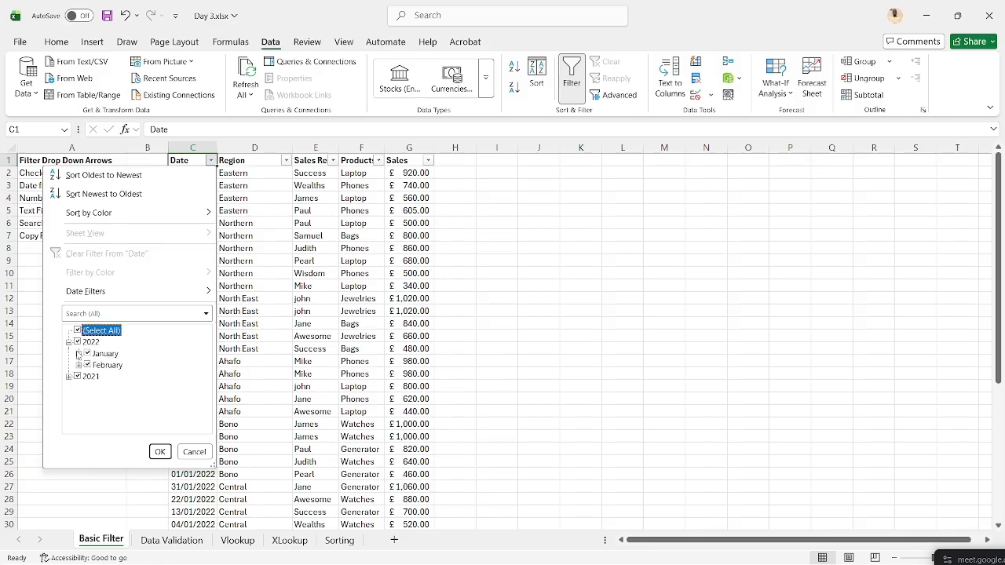
{"action": "left_click", "coordinate": [79, 353]}
{"action": "scroll", "coordinate": [81, 355], "scroll_direction": "up", "scroll_amount": 1}
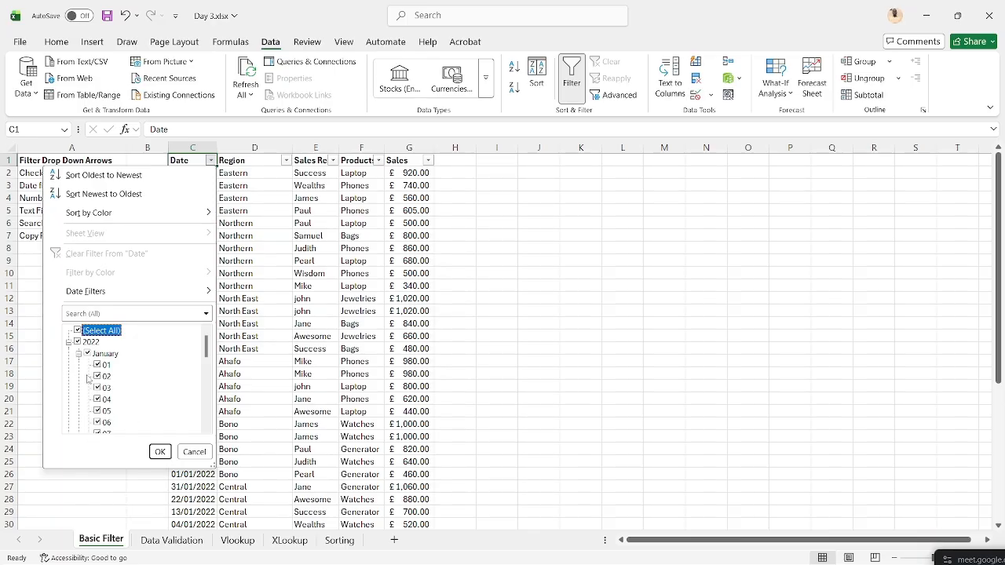
{"action": "left_click", "coordinate": [195, 451]}
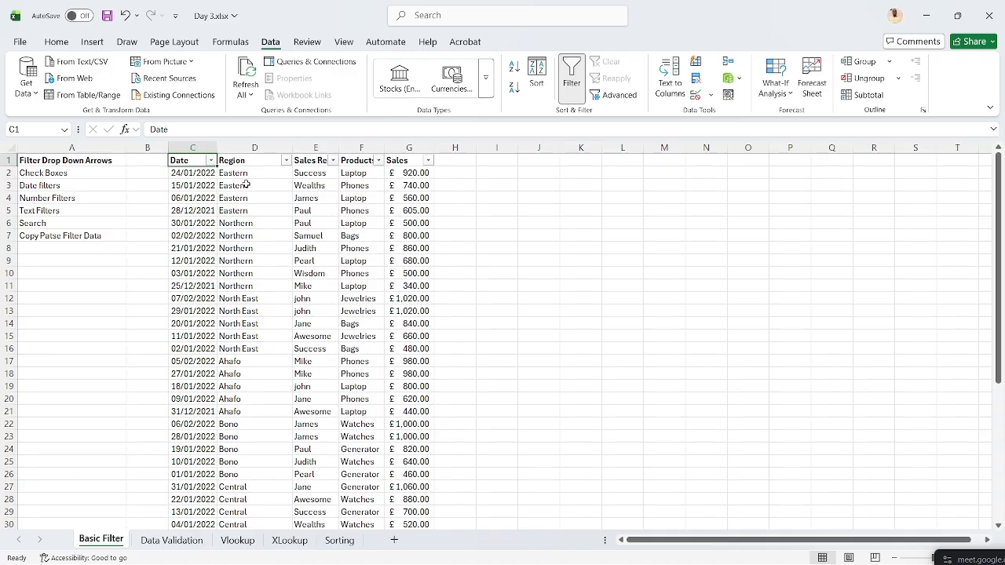
- Filter the Region column by searching 'North', leaving only Northern and North East rows (11 of 45)
{"action": "left_click", "coordinate": [285, 161]}
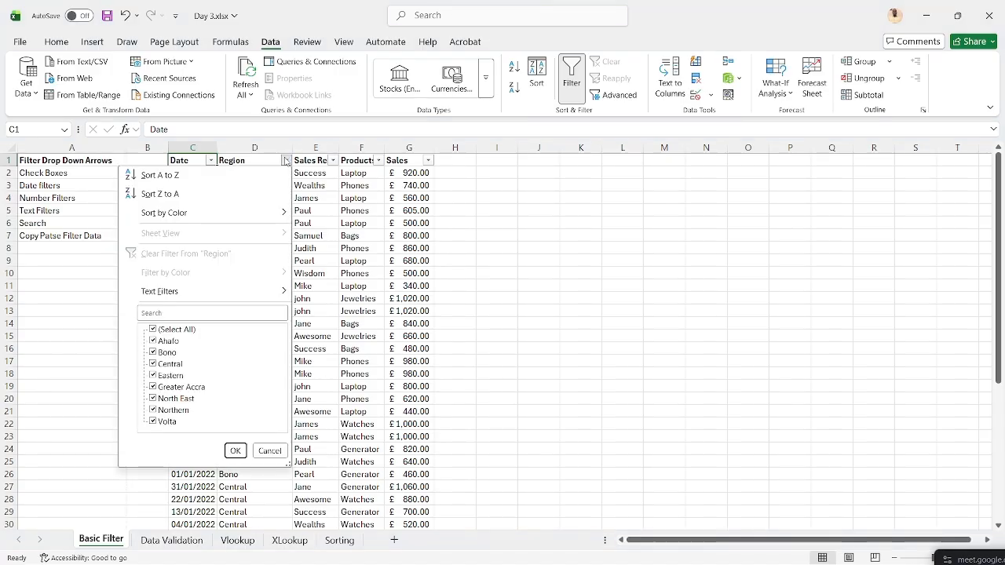
{"action": "mouse_move", "coordinate": [210, 293]}
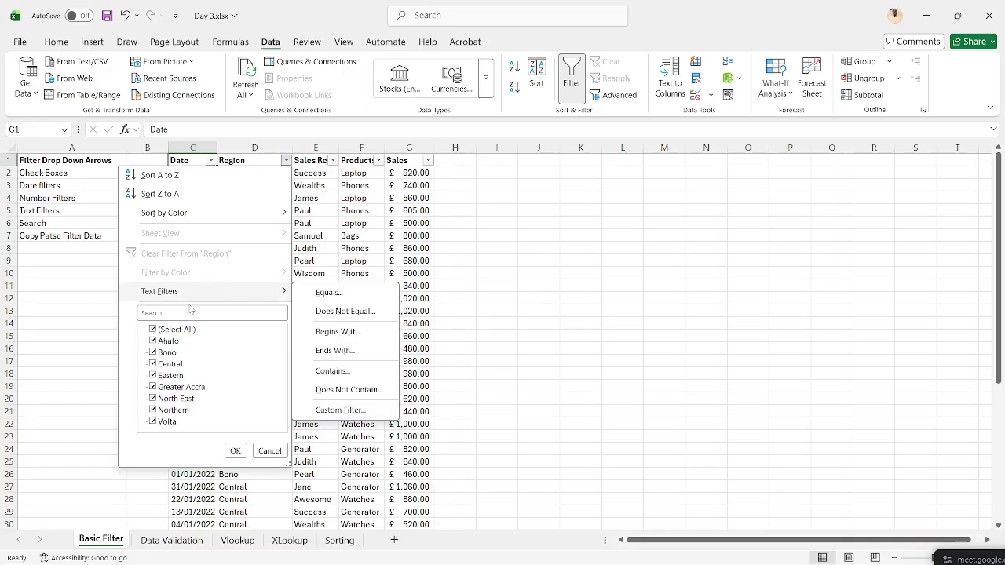
{"action": "left_click", "coordinate": [189, 312]}
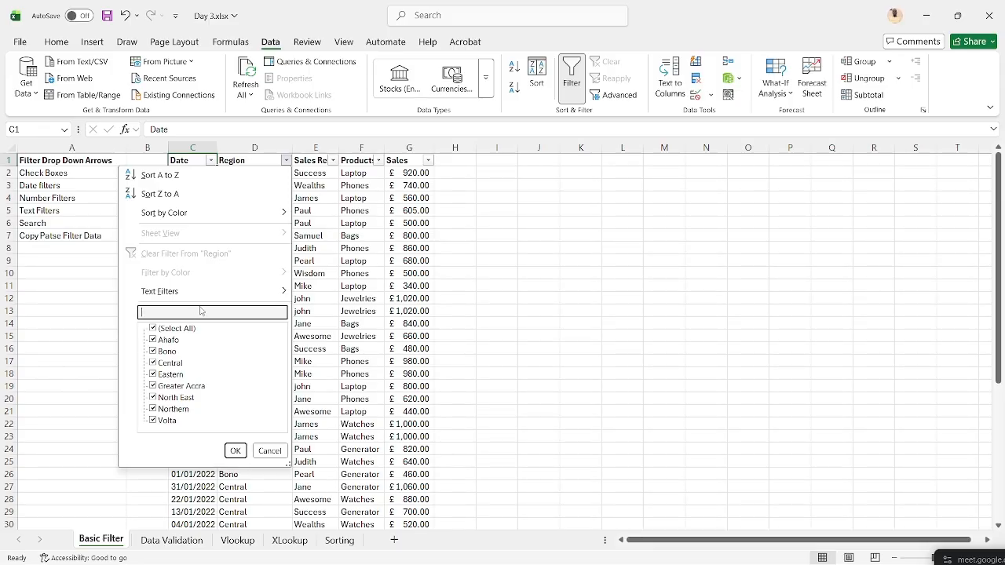
{"action": "type", "text": "North"}
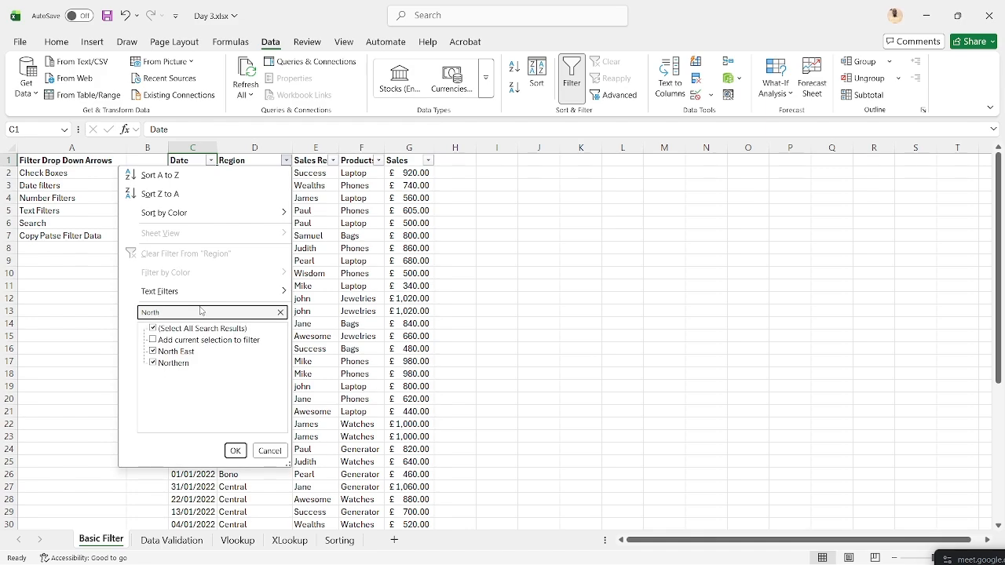
{"action": "left_click", "coordinate": [234, 450]}
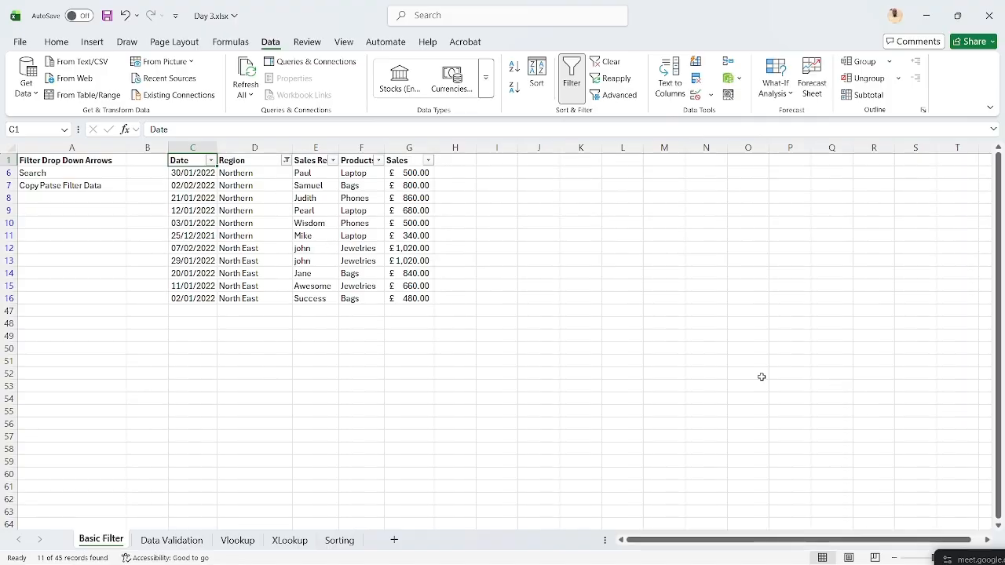
- Clear the Region filter so all rows show again, starting with the Eastern records
{"action": "scroll", "coordinate": [474, 381], "scroll_direction": "up", "scroll_amount": 5, "text": "ctrl"}
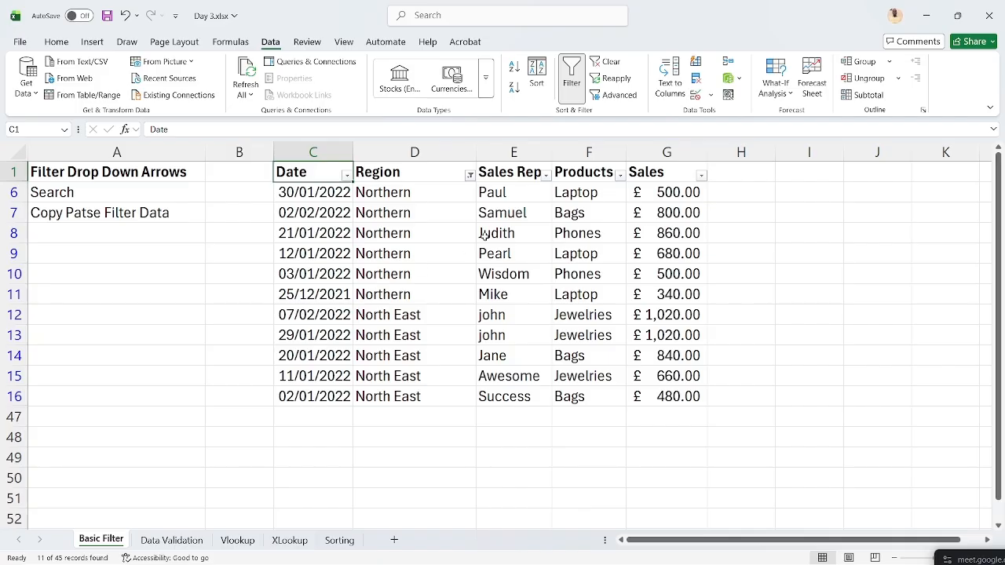
{"action": "left_click", "coordinate": [468, 175]}
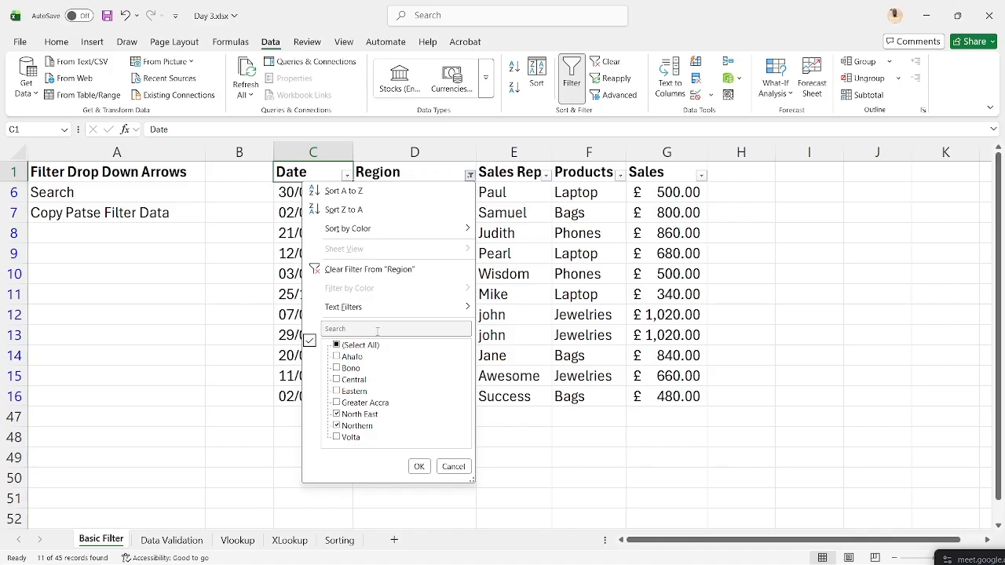
{"action": "left_click", "coordinate": [357, 328]}
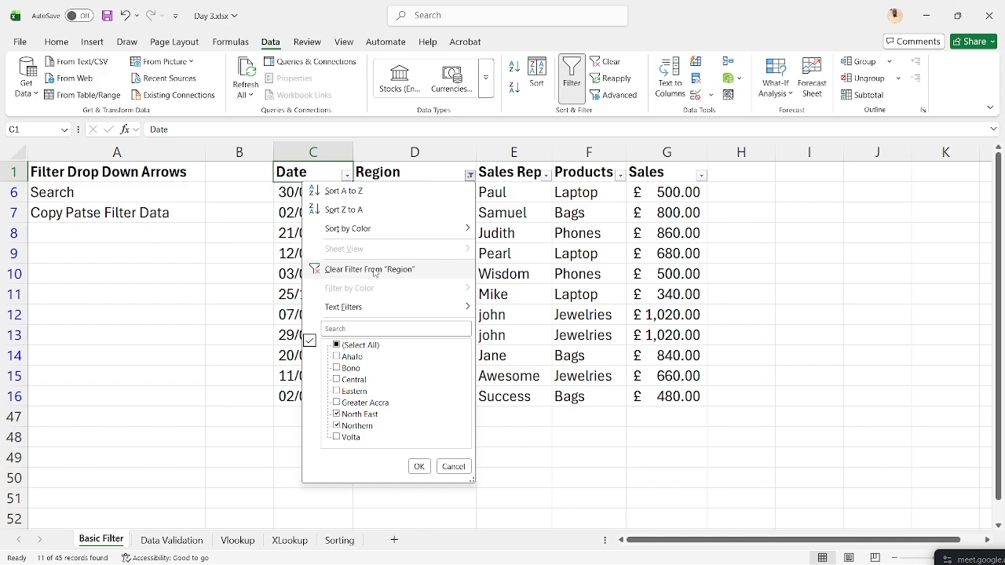
{"action": "left_click", "coordinate": [374, 271]}
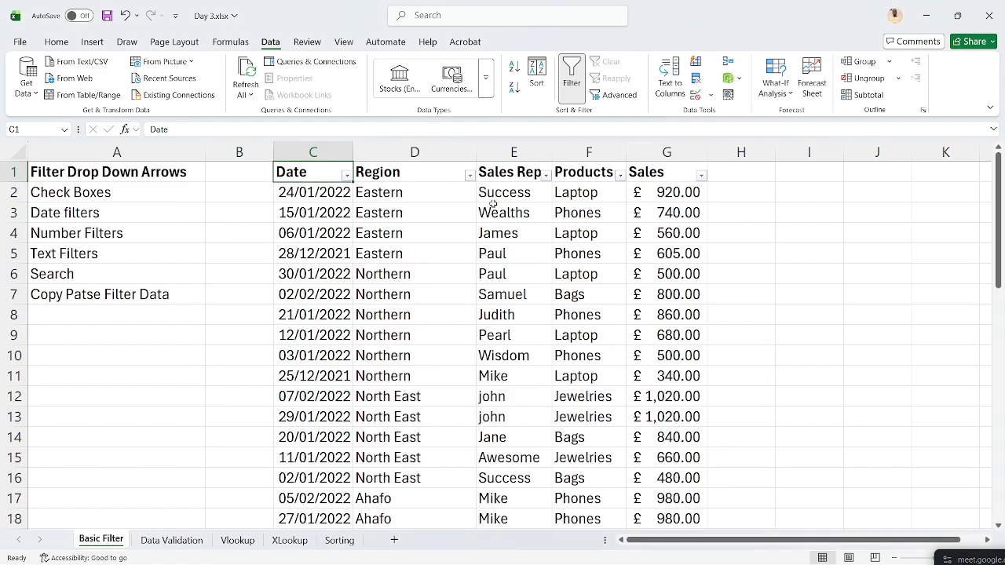
- Try a first Conditional Formatting Text That Contains 'Pa' highlight rule from the Home tab
{"action": "left_click", "coordinate": [545, 177]}
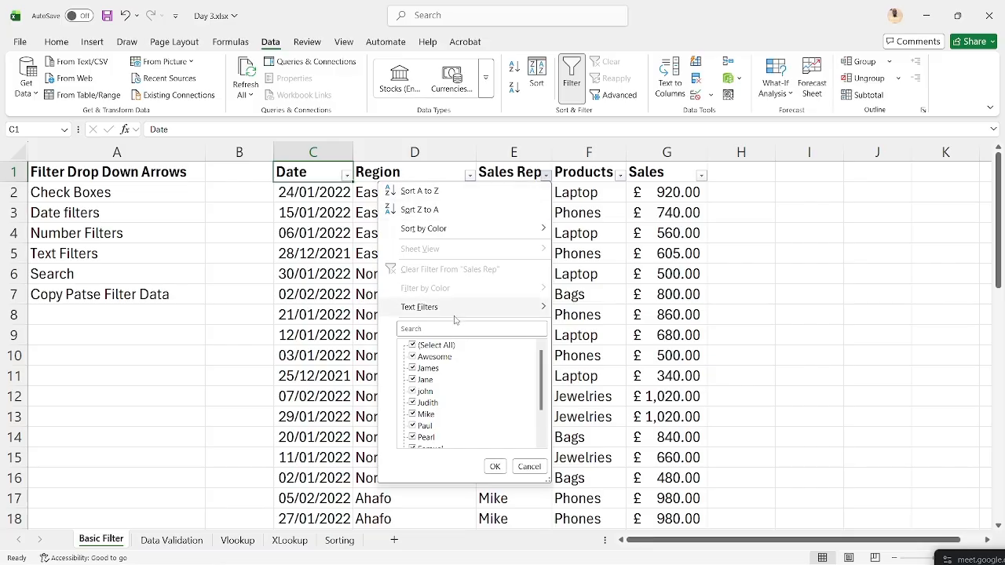
{"action": "left_click", "coordinate": [529, 467]}
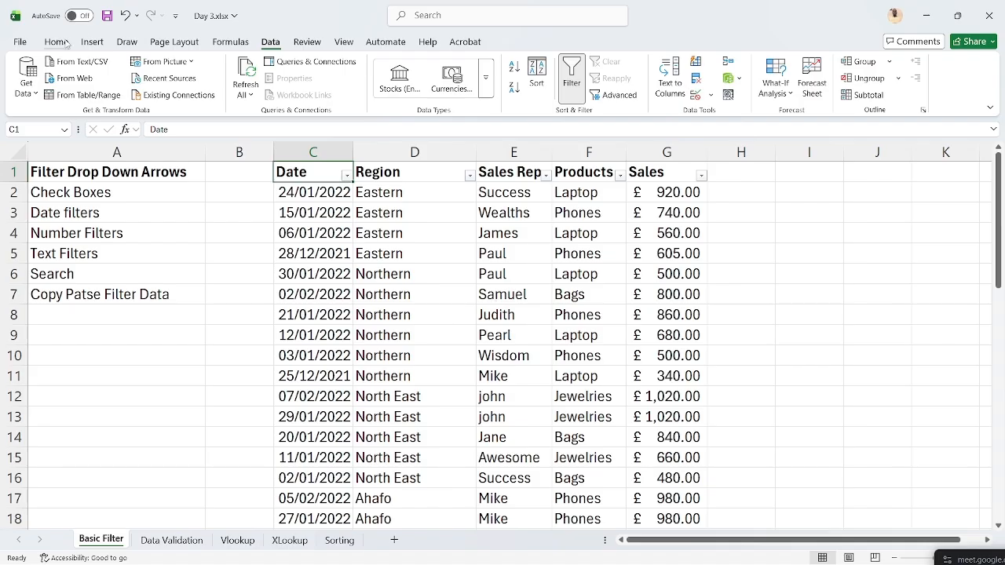
{"action": "left_click", "coordinate": [66, 44]}
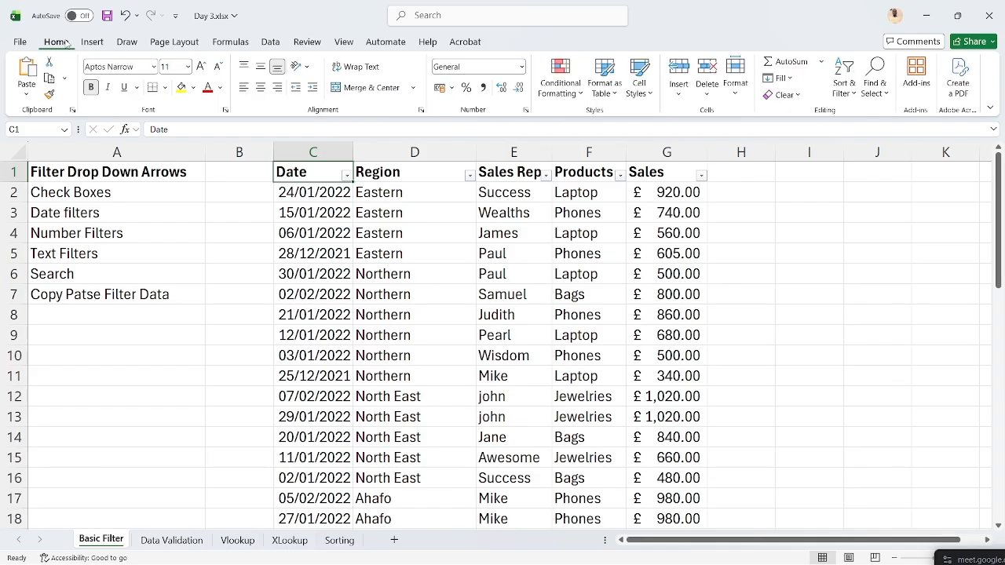
{"action": "left_click", "coordinate": [559, 78]}
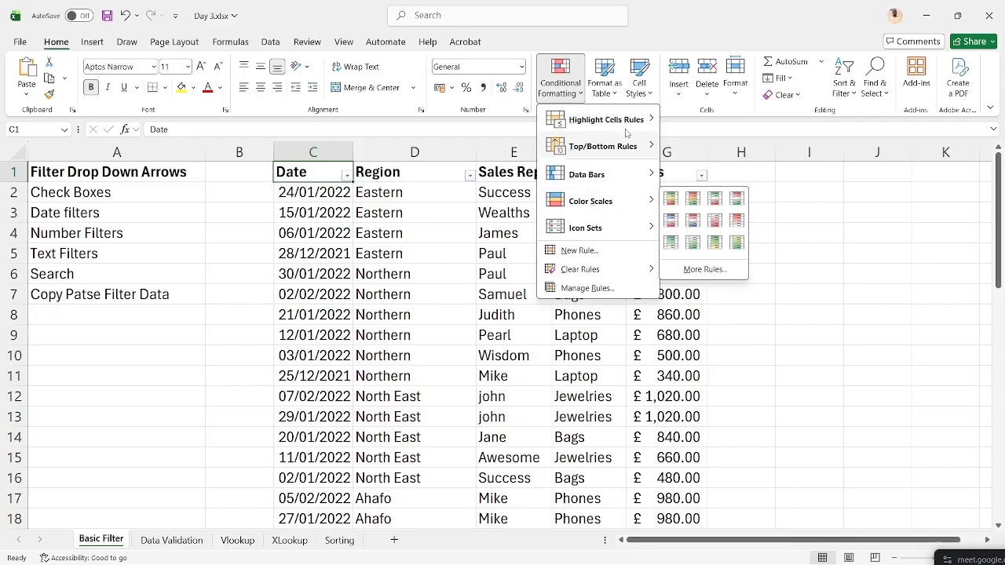
{"action": "mouse_move", "coordinate": [620, 119]}
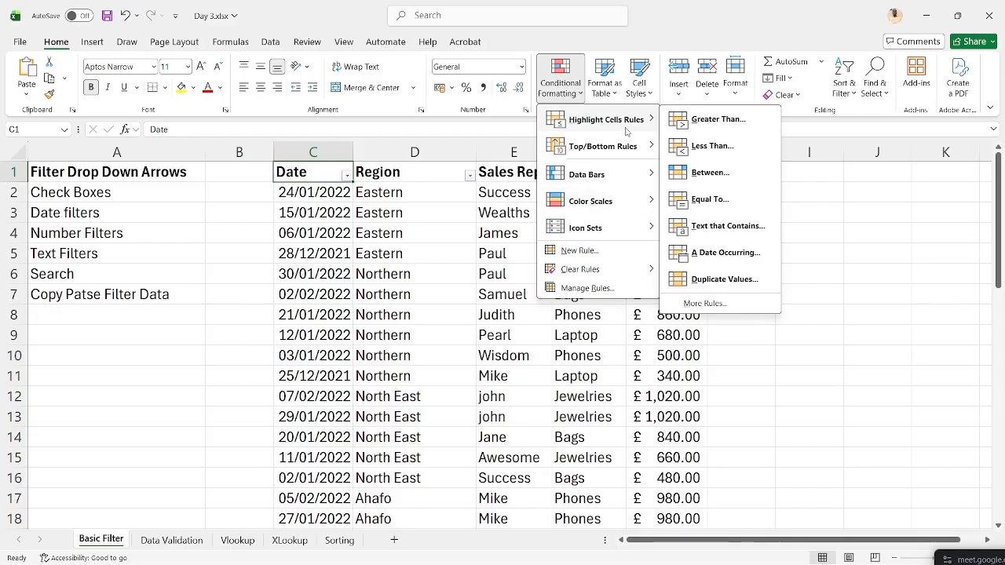
{"action": "left_click", "coordinate": [707, 225]}
{"action": "type", "text": "Paul"}
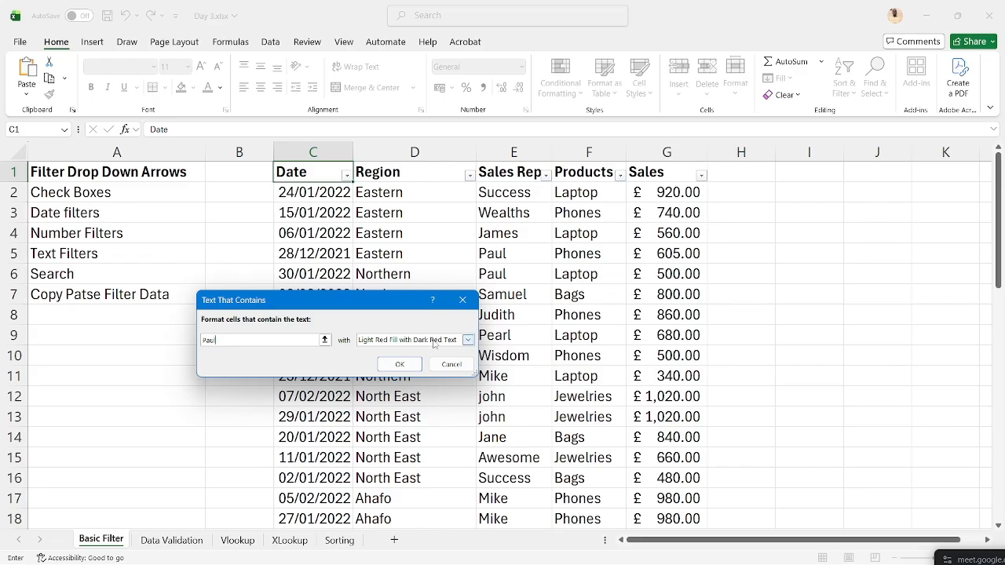
{"action": "left_click", "coordinate": [412, 363]}
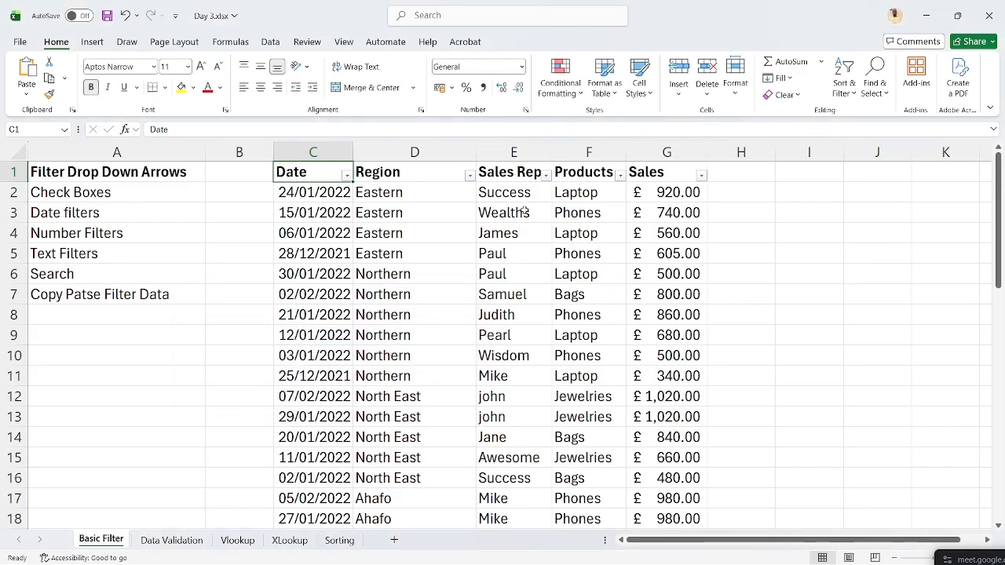
- Select the Sales Rep names from E2 down and highlight 'Paul' cells with Light Red Fill, Dark Red Text
{"action": "left_click", "coordinate": [519, 196]}
{"action": "key", "text": "ctrl+shift+Down"}
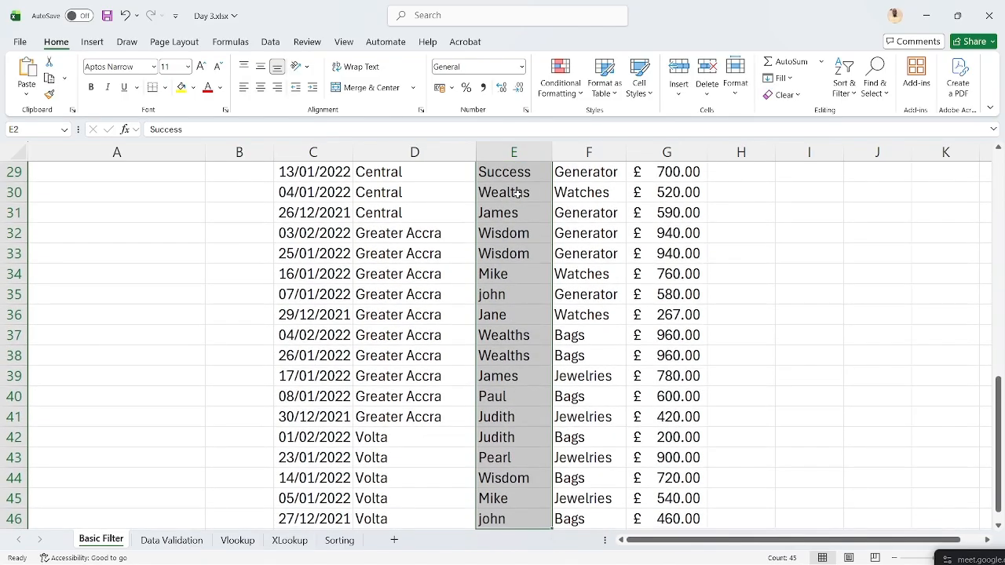
{"action": "left_click", "coordinate": [579, 64]}
{"action": "mouse_move", "coordinate": [638, 122]}
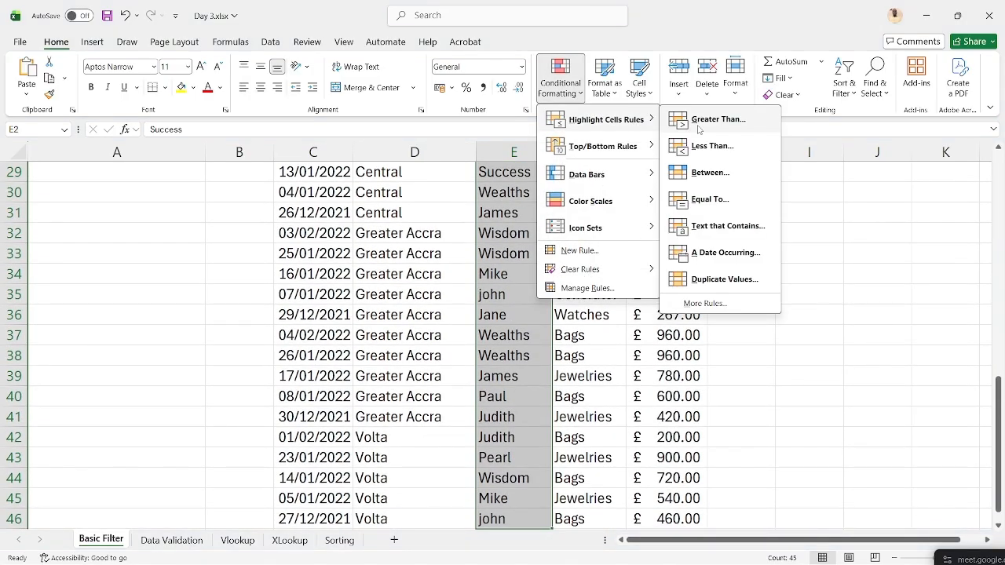
{"action": "left_click", "coordinate": [719, 228]}
{"action": "type", "text": "Paul"}
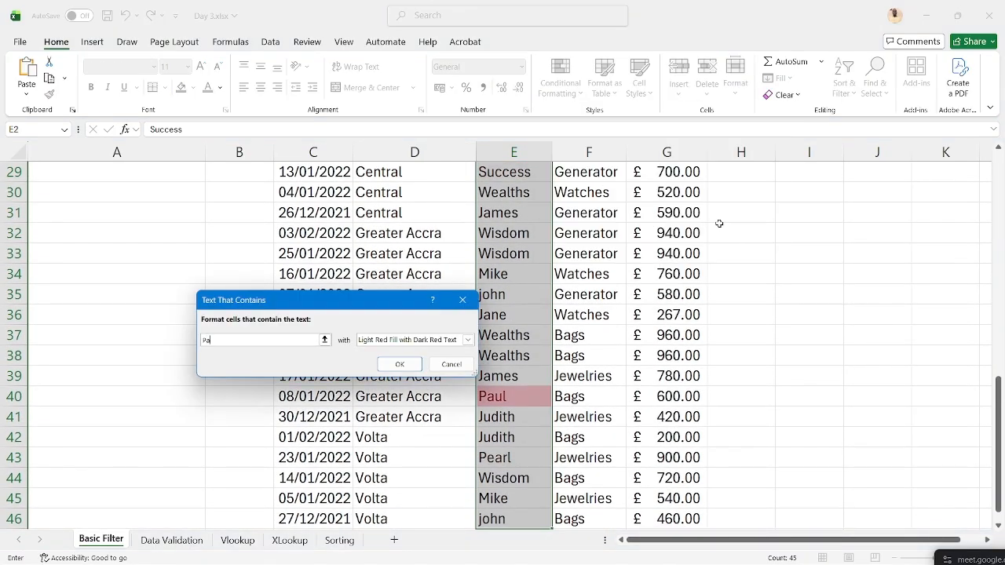
{"action": "left_click", "coordinate": [396, 364]}
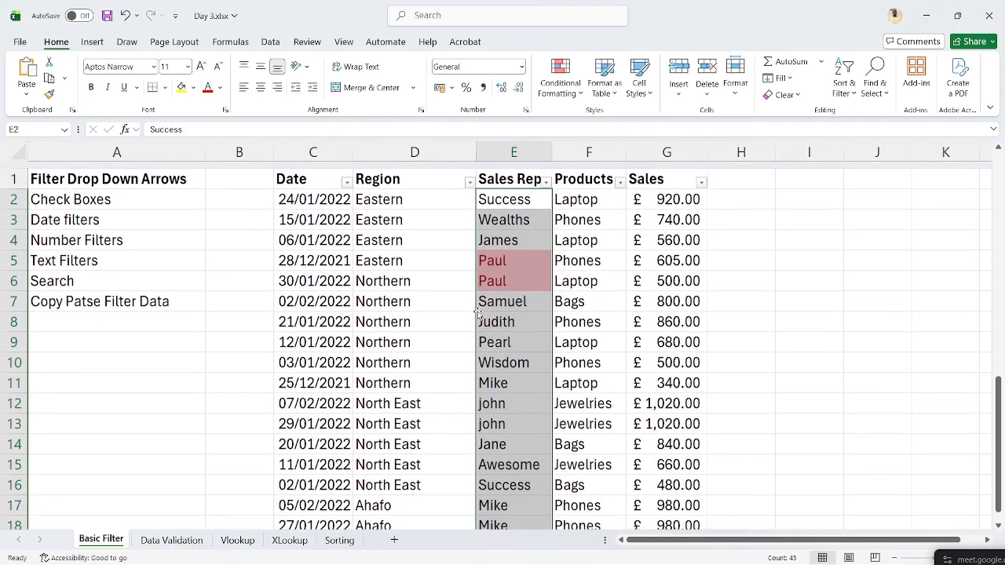
{"action": "left_click", "coordinate": [504, 223]}
{"action": "left_click", "coordinate": [514, 171]}
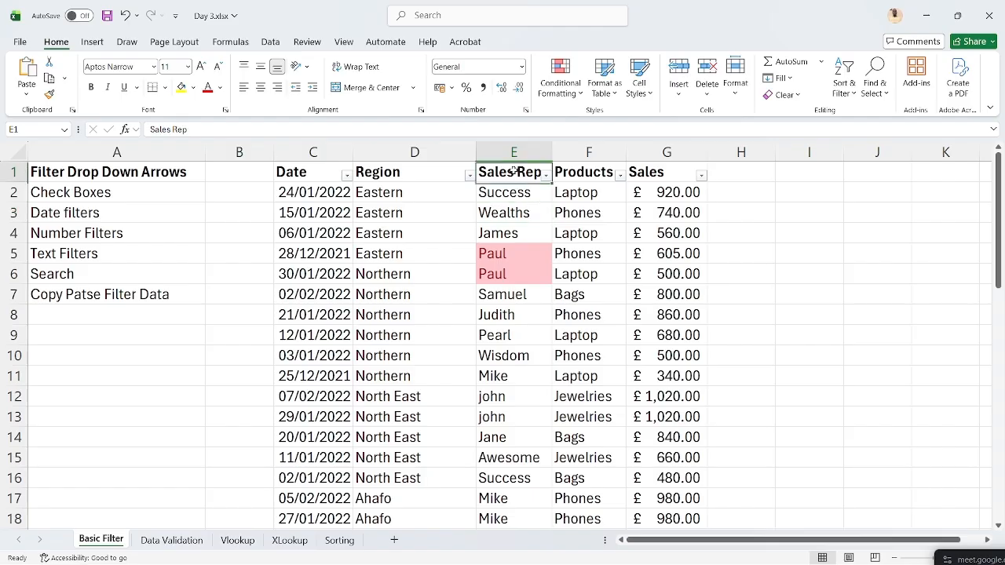
{"action": "left_click", "coordinate": [545, 176]}
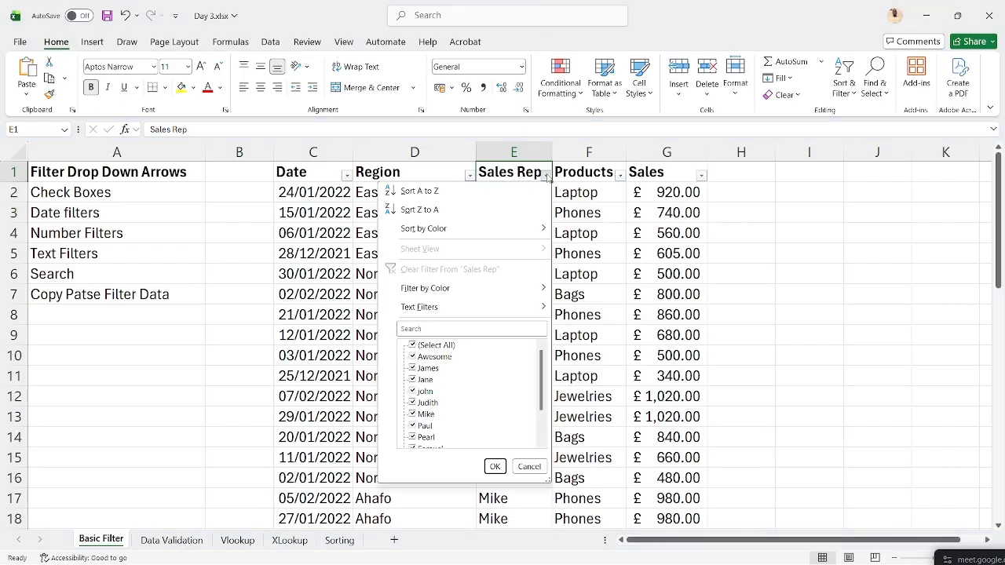
{"action": "mouse_move", "coordinate": [446, 289]}
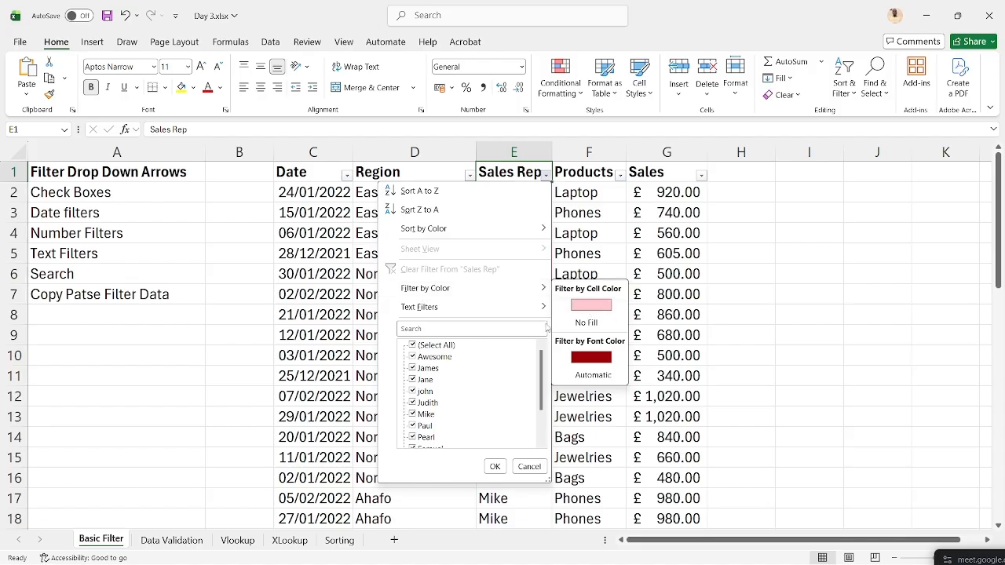
{"action": "left_click", "coordinate": [586, 359]}
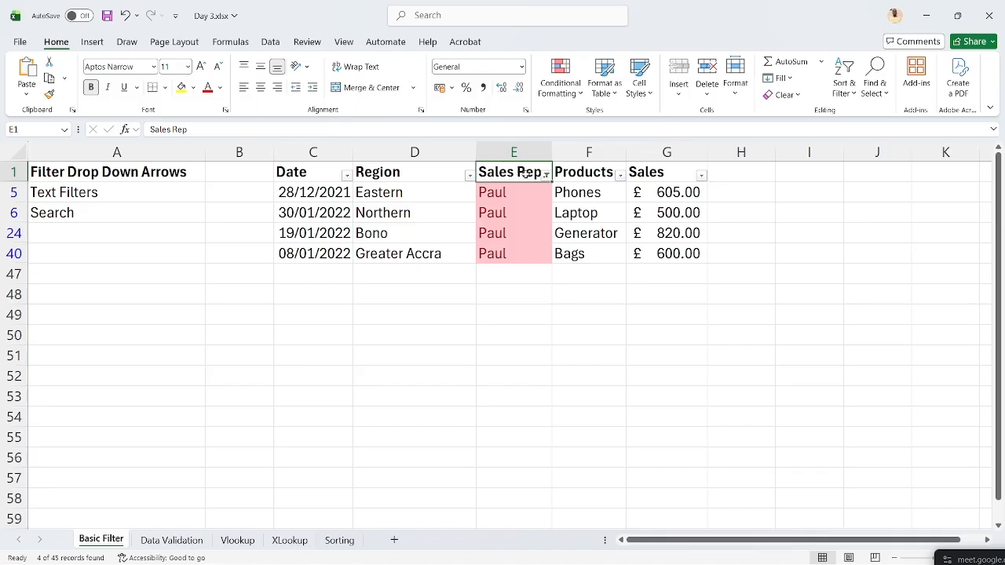
{"action": "left_click", "coordinate": [544, 176]}
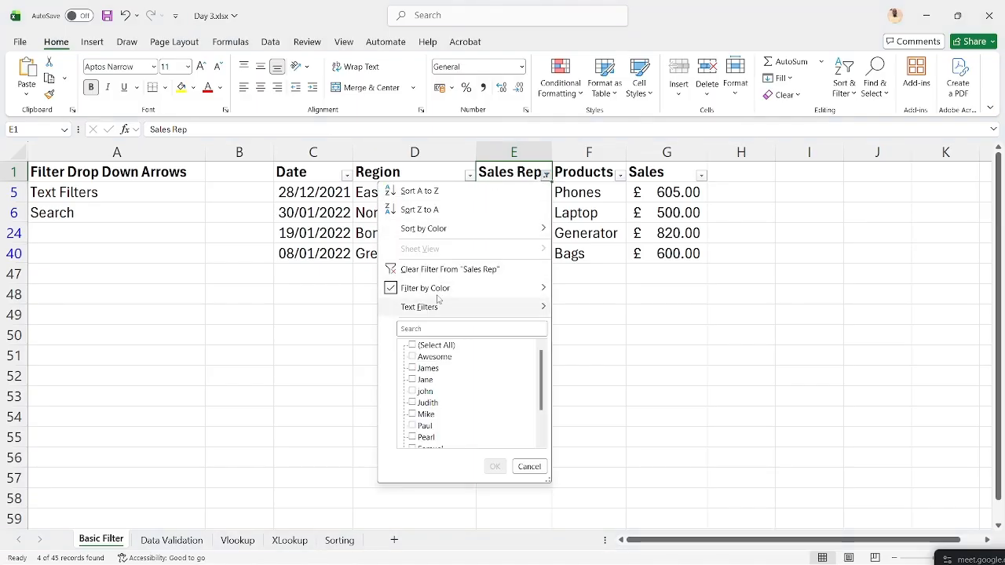
{"action": "left_click", "coordinate": [481, 269]}
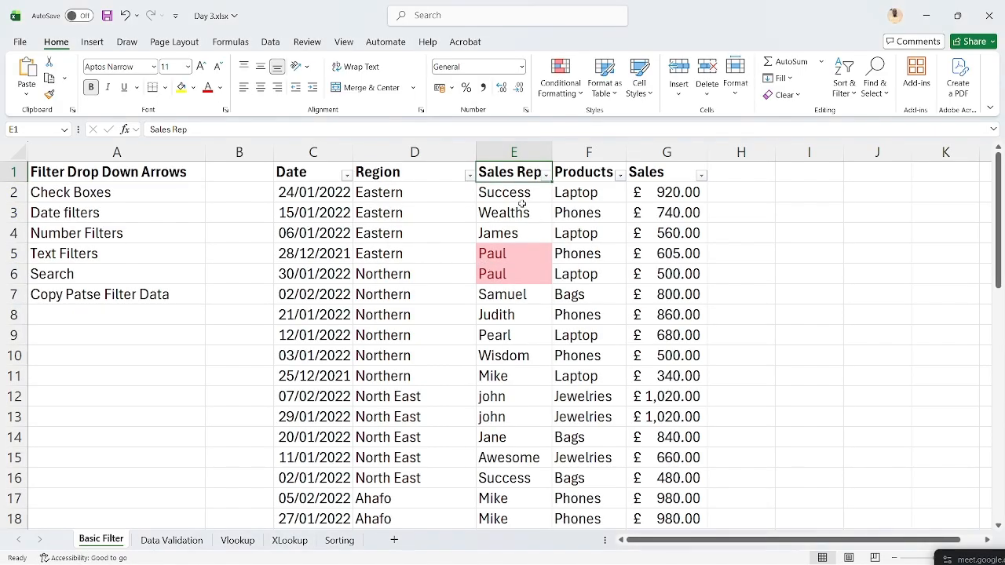
- Filter the Sales Rep column by cell colour to No Fill, hiding the Paul rows (41 of 45 shown)
{"action": "left_click", "coordinate": [546, 176]}
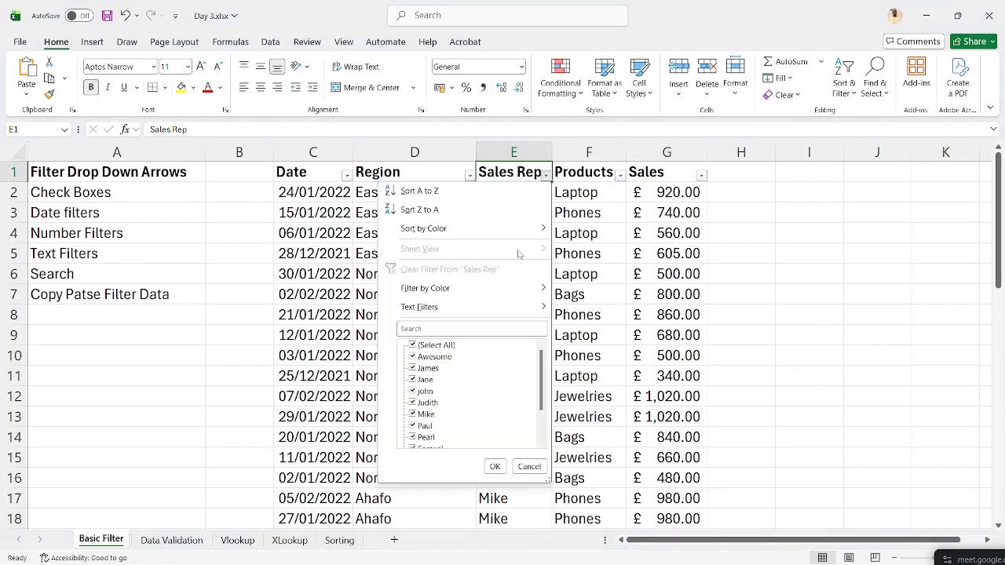
{"action": "mouse_move", "coordinate": [508, 289]}
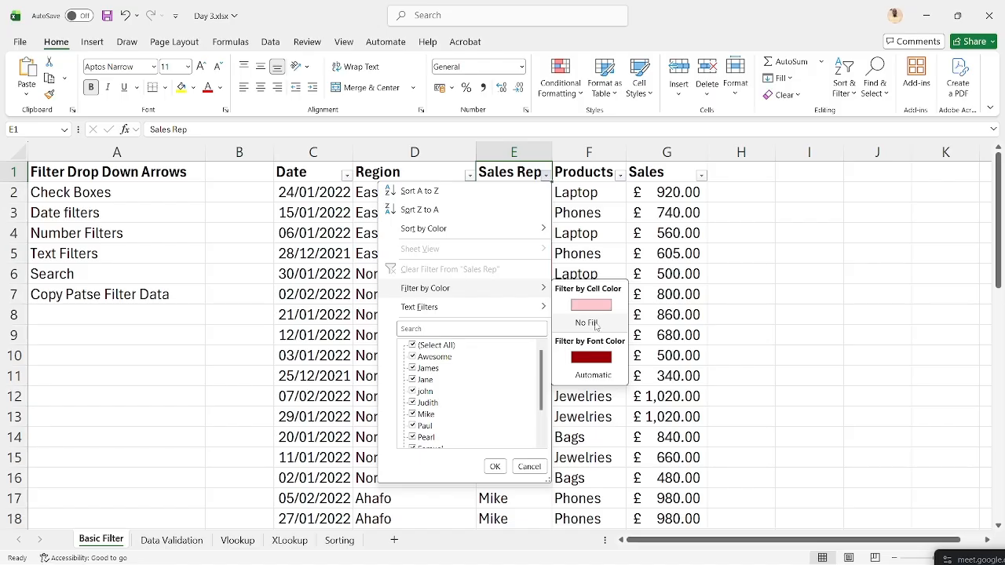
{"action": "left_click", "coordinate": [594, 325]}
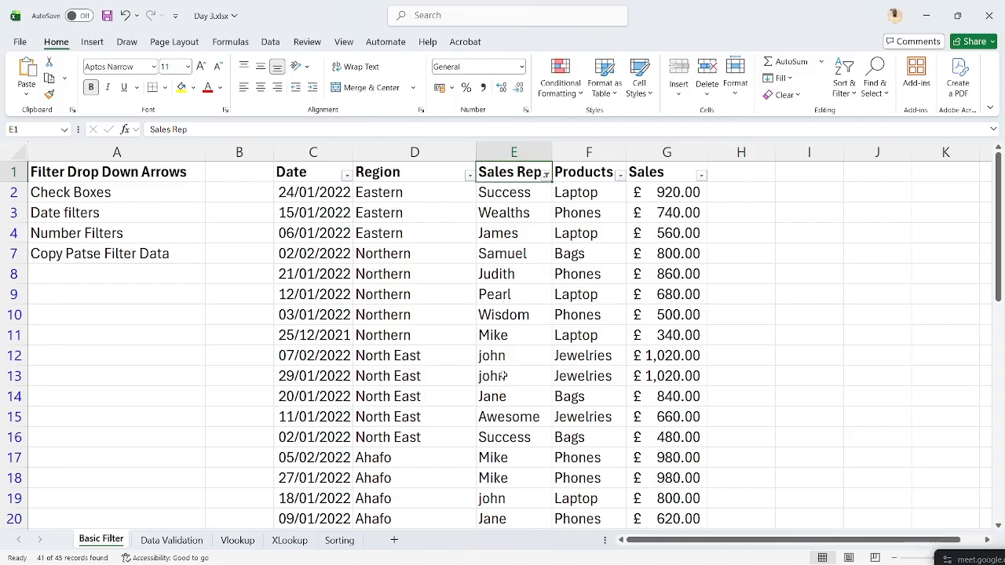
{"action": "scroll", "coordinate": [496, 393], "scroll_direction": "down", "scroll_amount": 6}
{"action": "scroll", "coordinate": [494, 404], "scroll_direction": "up", "scroll_amount": 6}
{"action": "left_click", "coordinate": [546, 175]}
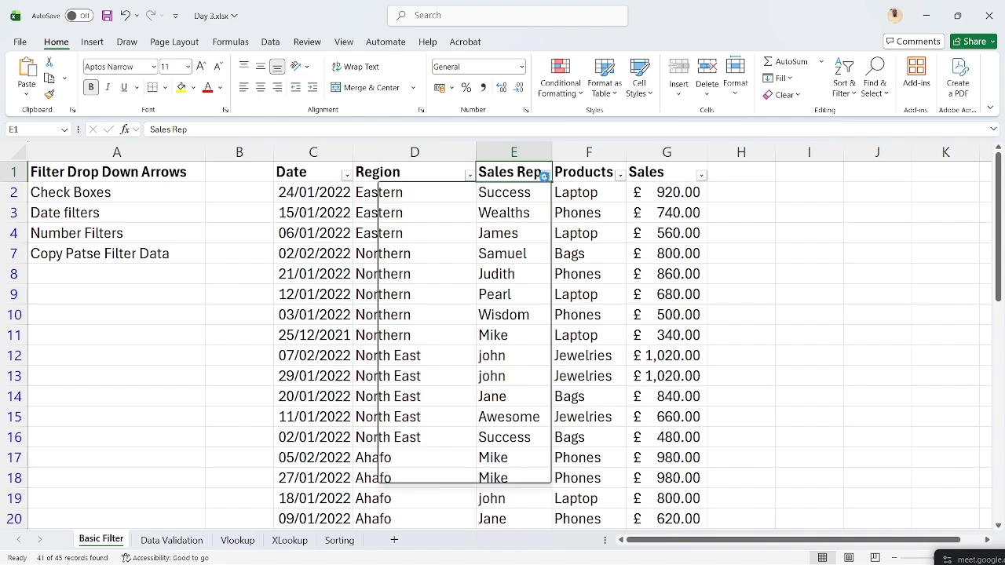
- Clear the Sales Rep filter and clear the conditional formatting rules from E2:E46
{"action": "left_click", "coordinate": [496, 269]}
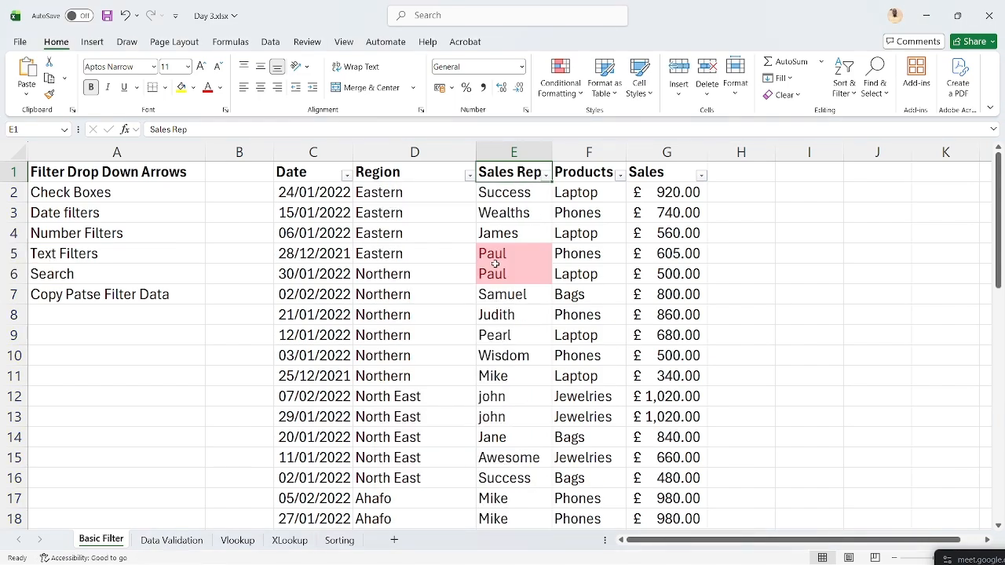
{"action": "left_click", "coordinate": [514, 194]}
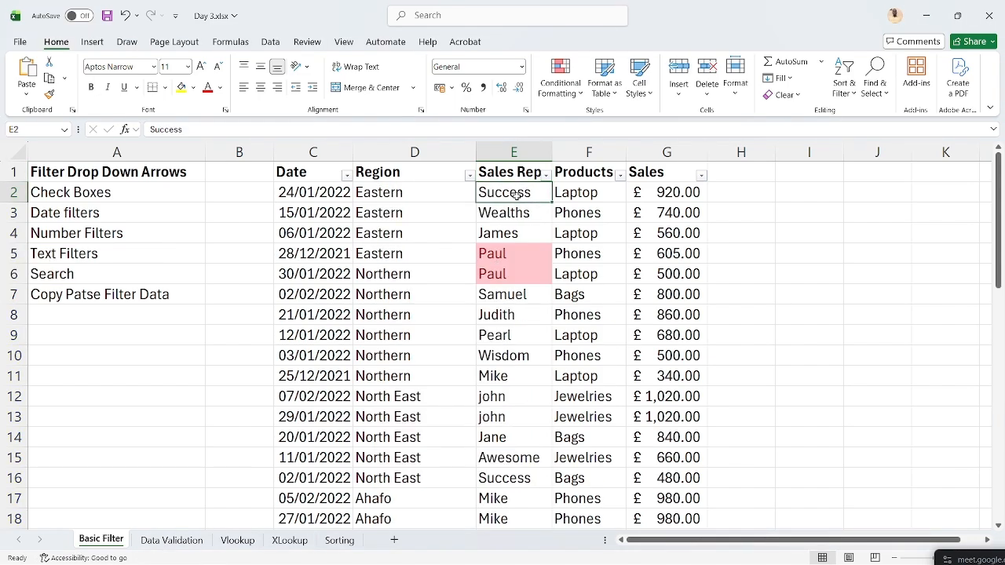
{"action": "key", "text": "ctrl+shift+Down"}
{"action": "left_click", "coordinate": [558, 99]}
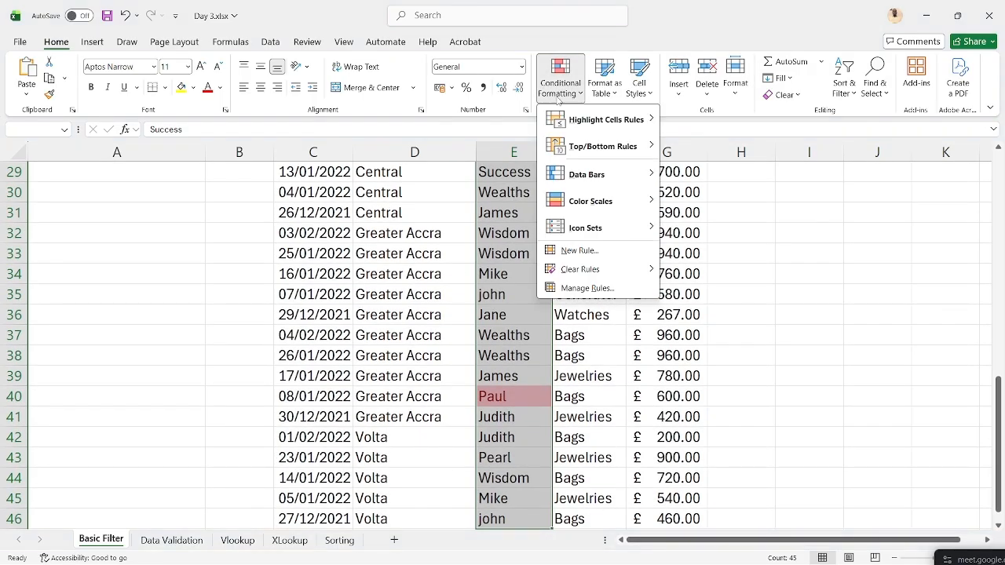
{"action": "mouse_move", "coordinate": [627, 270]}
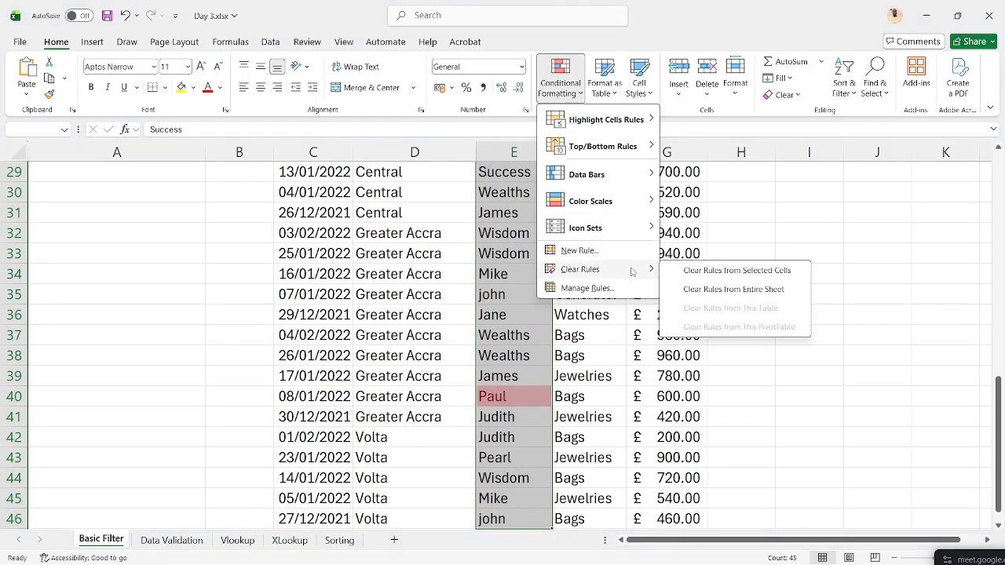
{"action": "left_click", "coordinate": [700, 273]}
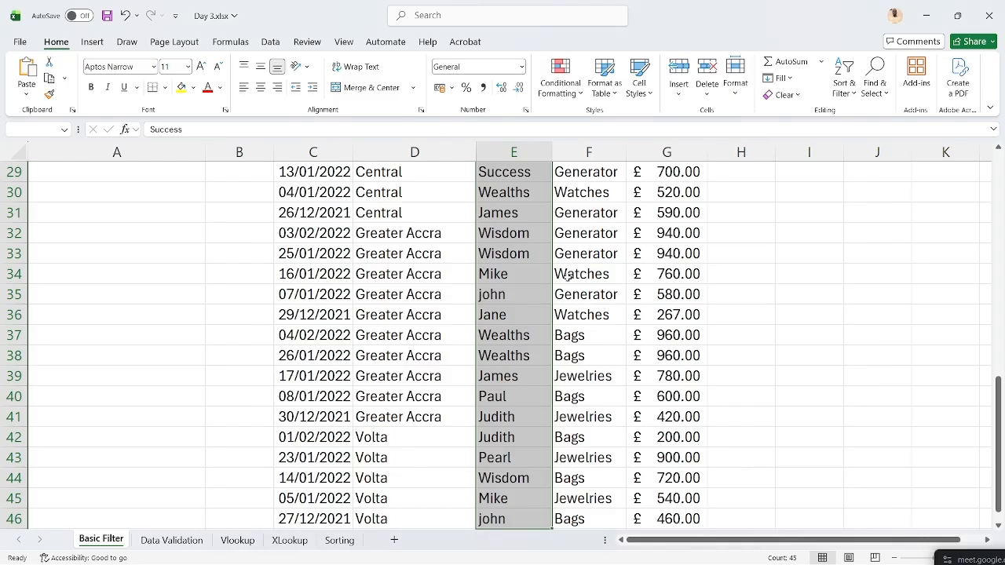
{"action": "scroll", "coordinate": [470, 202], "scroll_direction": "up", "scroll_amount": 9}
- Apply a Sales number filter showing only values equal to 800
{"action": "left_click", "coordinate": [587, 171]}
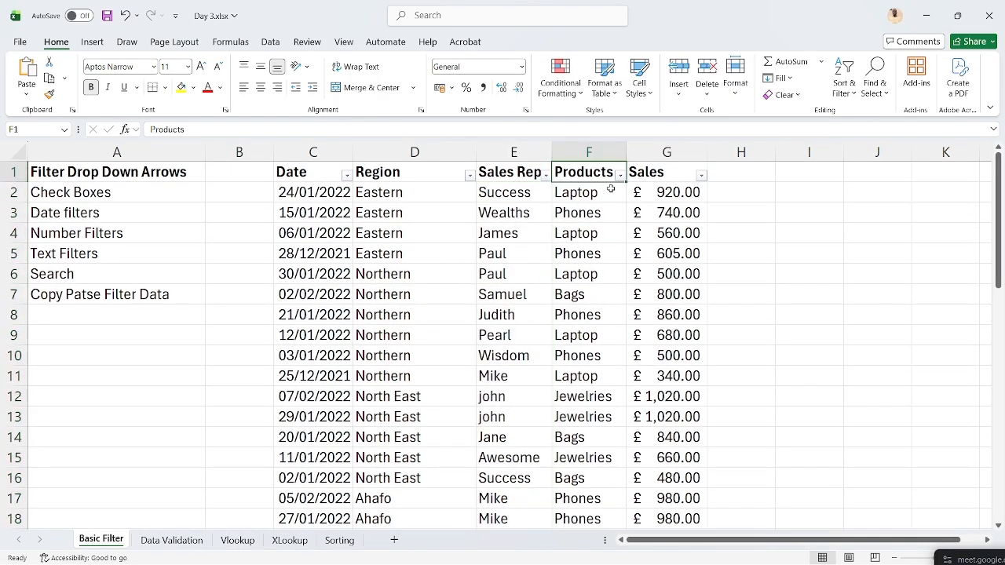
{"action": "left_click", "coordinate": [701, 176]}
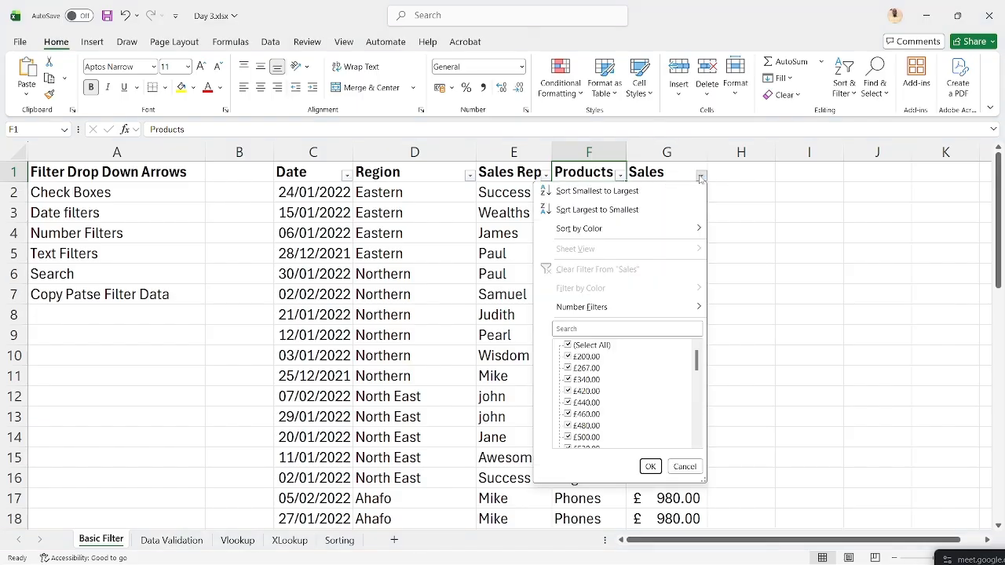
{"action": "mouse_move", "coordinate": [643, 309]}
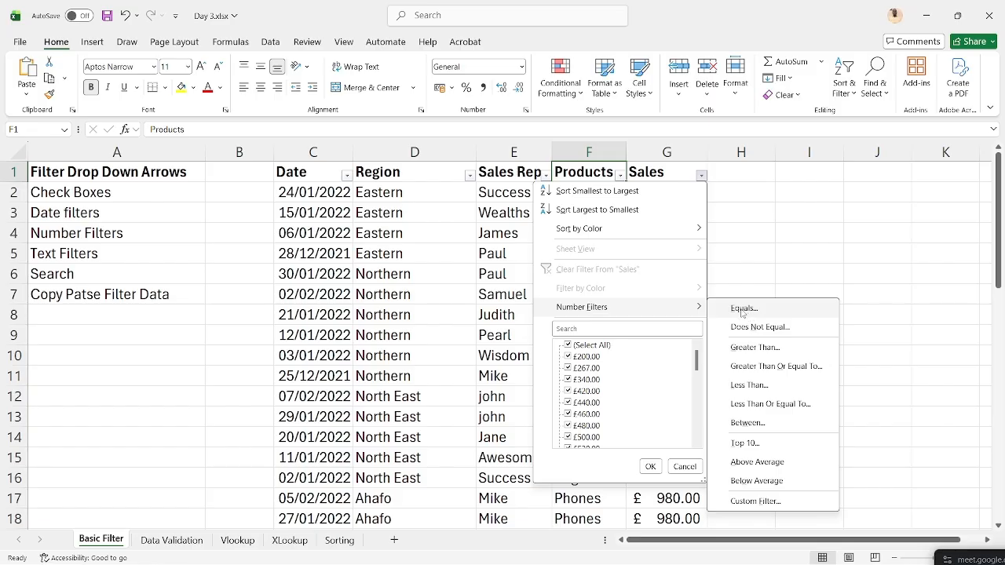
{"action": "left_click", "coordinate": [773, 313]}
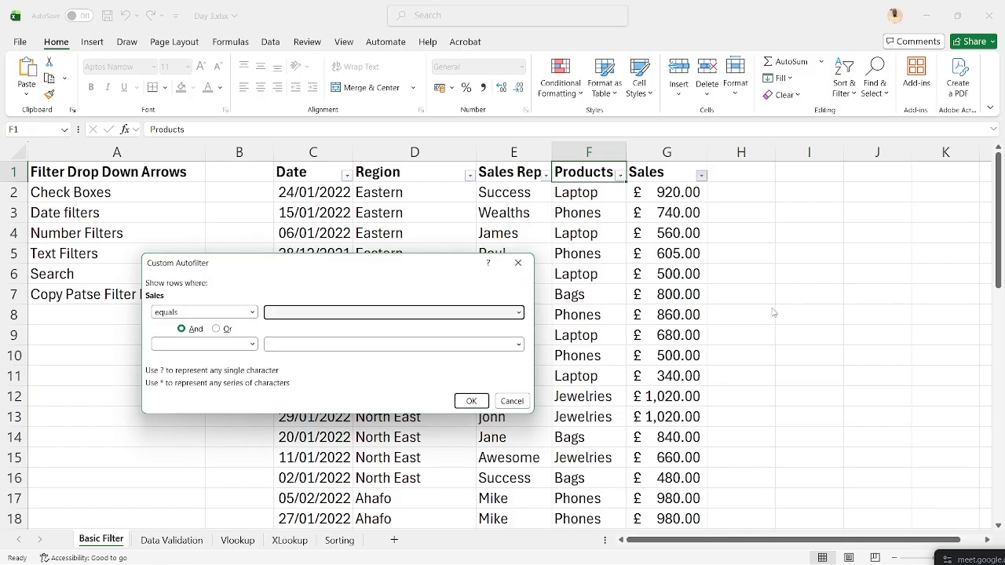
{"action": "type", "text": "800"}
{"action": "left_click", "coordinate": [471, 401]}
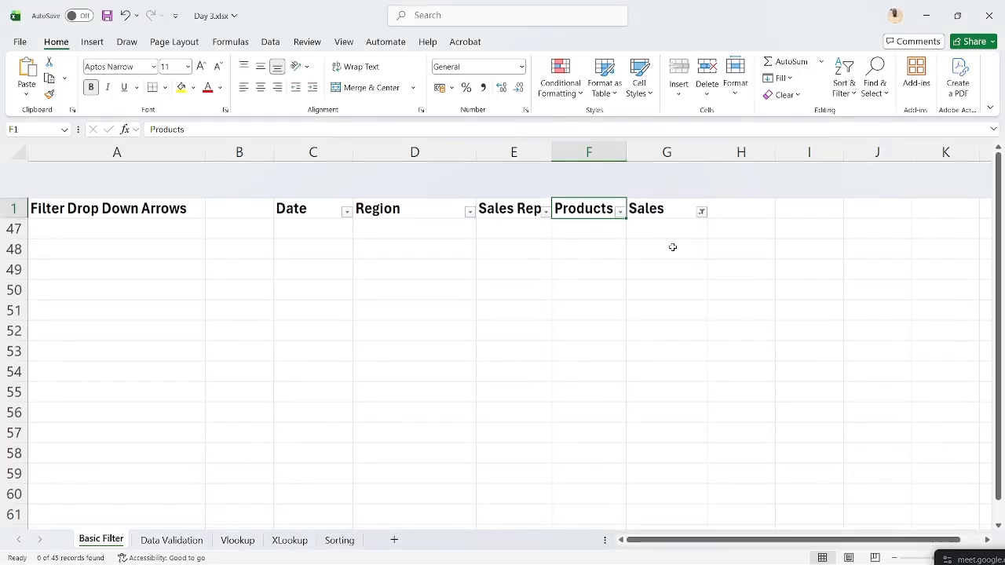
- Change the Sales equals filter to 500, then clear the Sales filter
{"action": "left_click", "coordinate": [701, 176]}
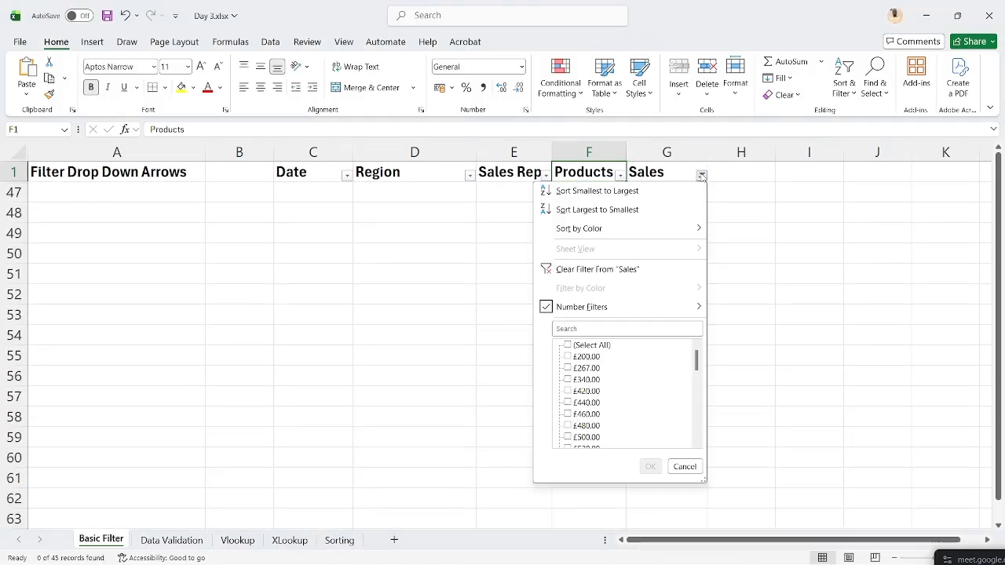
{"action": "mouse_move", "coordinate": [638, 307]}
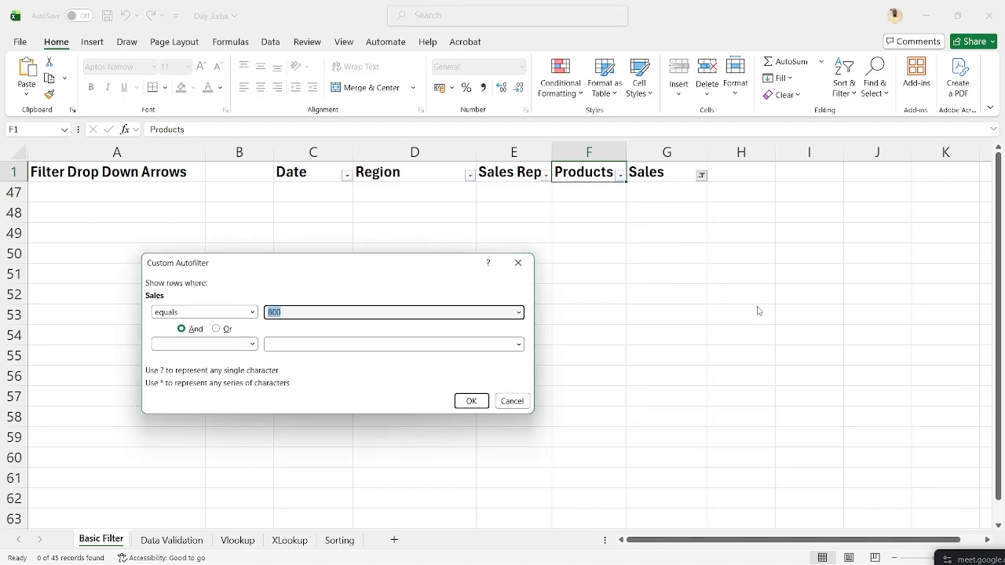
{"action": "type", "text": "5"}
{"action": "left_click", "coordinate": [464, 401]}
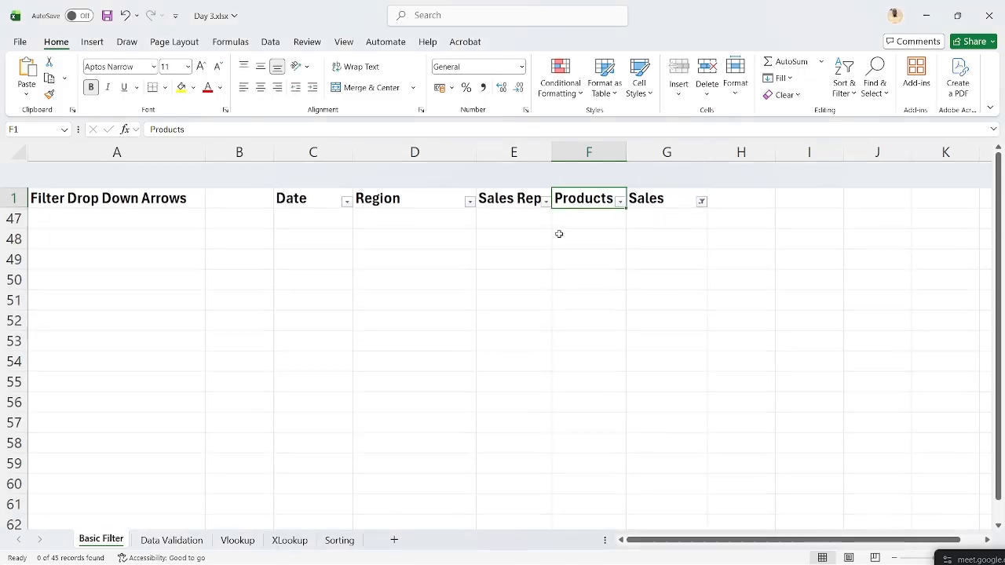
{"action": "left_click", "coordinate": [702, 177]}
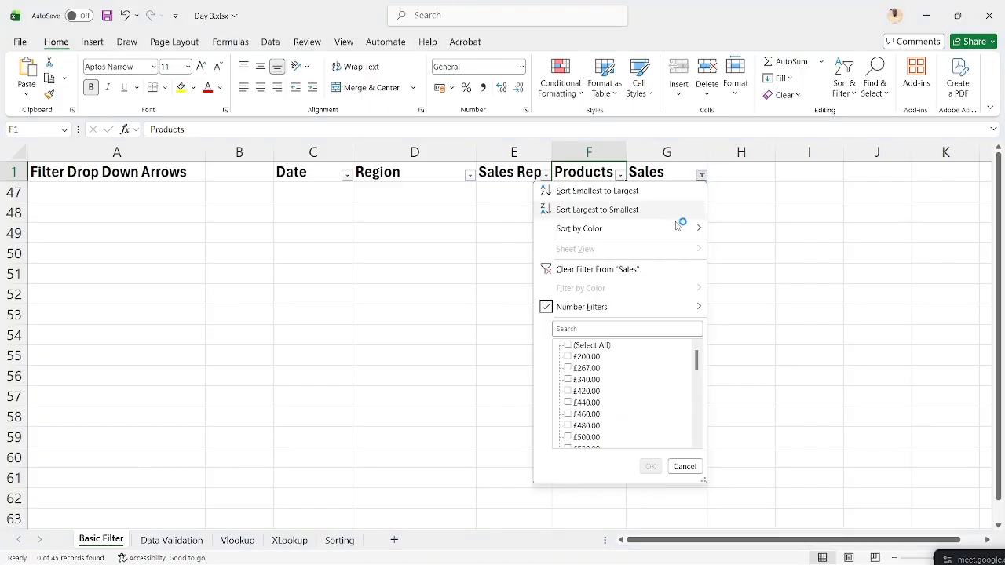
{"action": "left_click", "coordinate": [659, 266]}
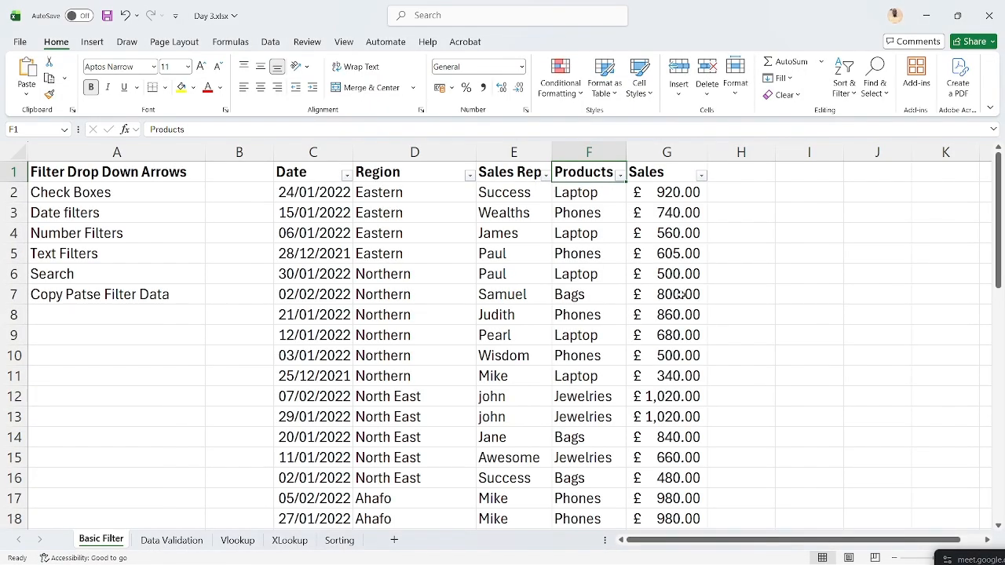
- After checking the value in G6, filter Sales to equal 500 again, matching 0 of 45 records
{"action": "left_click", "coordinate": [680, 272]}
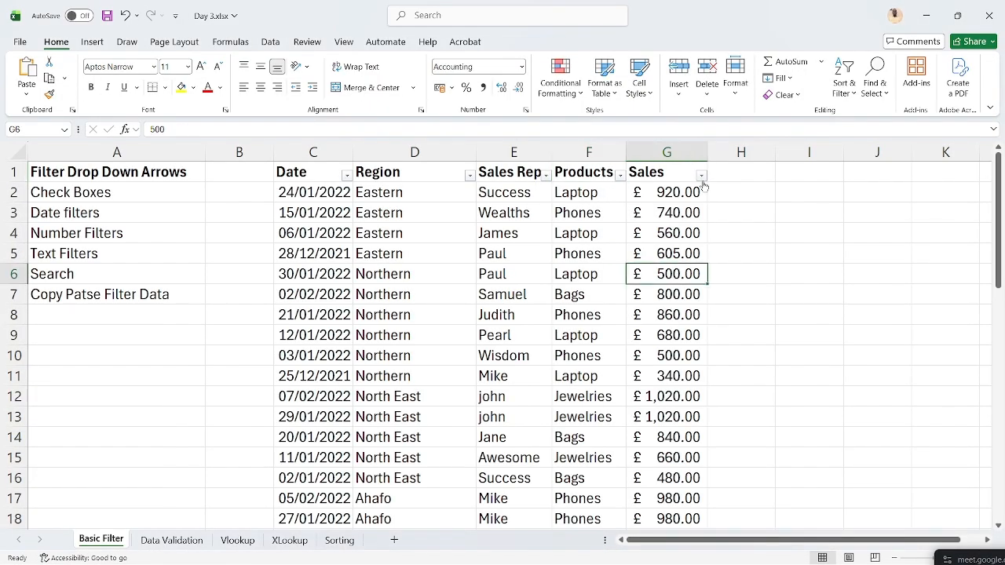
{"action": "left_click", "coordinate": [675, 171]}
{"action": "left_click", "coordinate": [700, 176]}
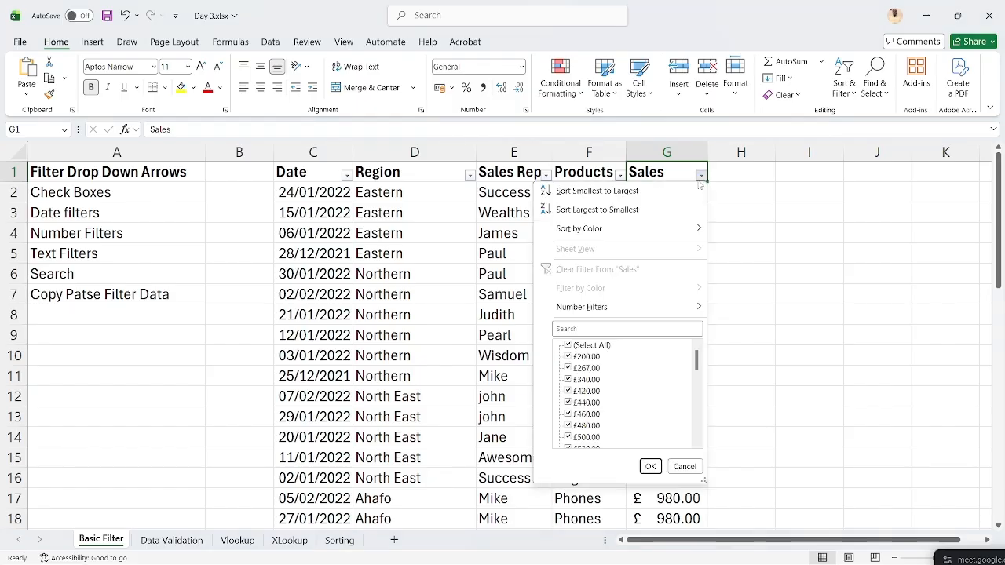
{"action": "mouse_move", "coordinate": [628, 307]}
{"action": "left_click", "coordinate": [733, 309]}
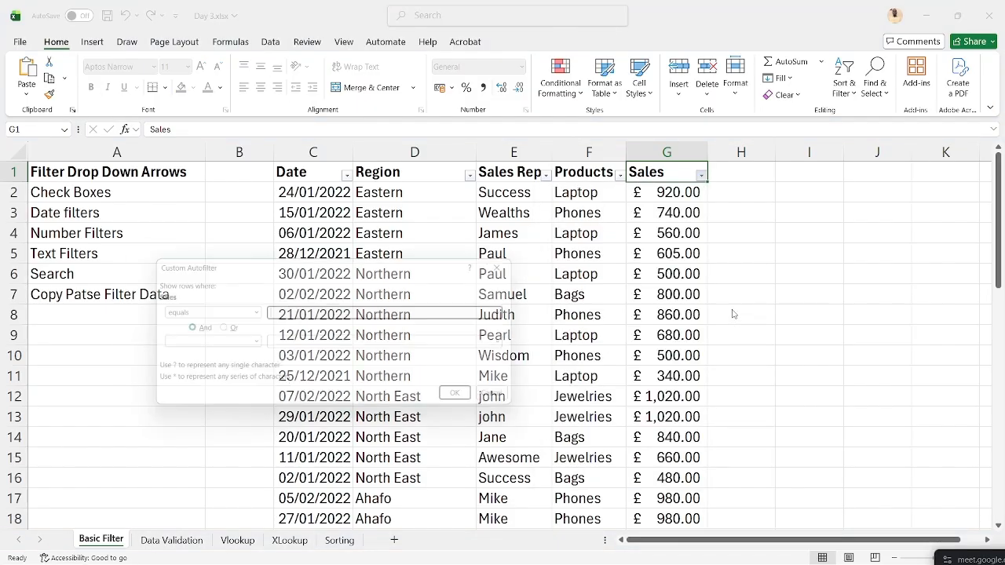
{"action": "type", "text": "500"}
{"action": "key", "text": "Return"}
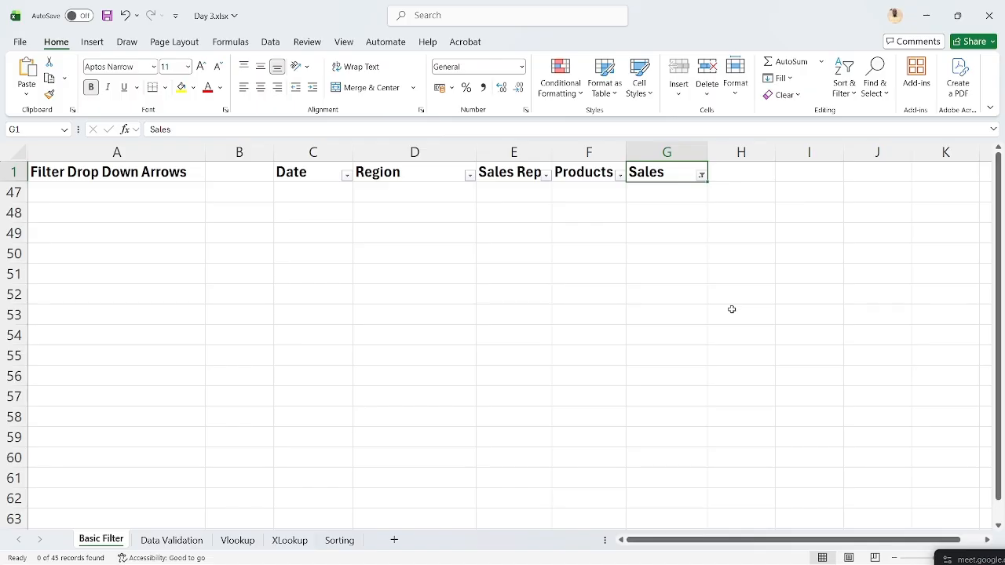
{"action": "left_click", "coordinate": [701, 175]}
{"action": "mouse_move", "coordinate": [694, 310]}
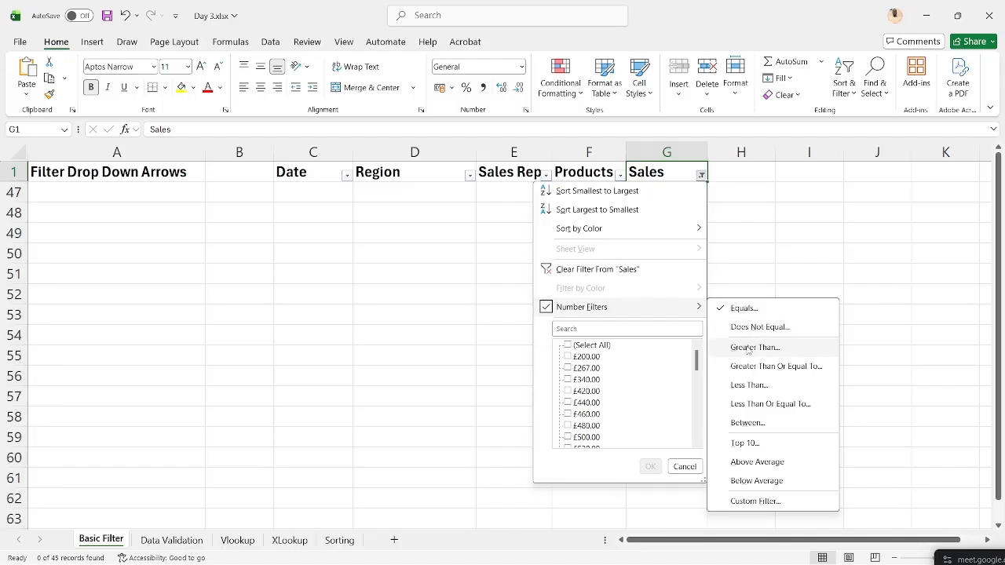
- Apply a Sales greater-than filter and scroll through the resulting rows
{"action": "left_click", "coordinate": [748, 350]}
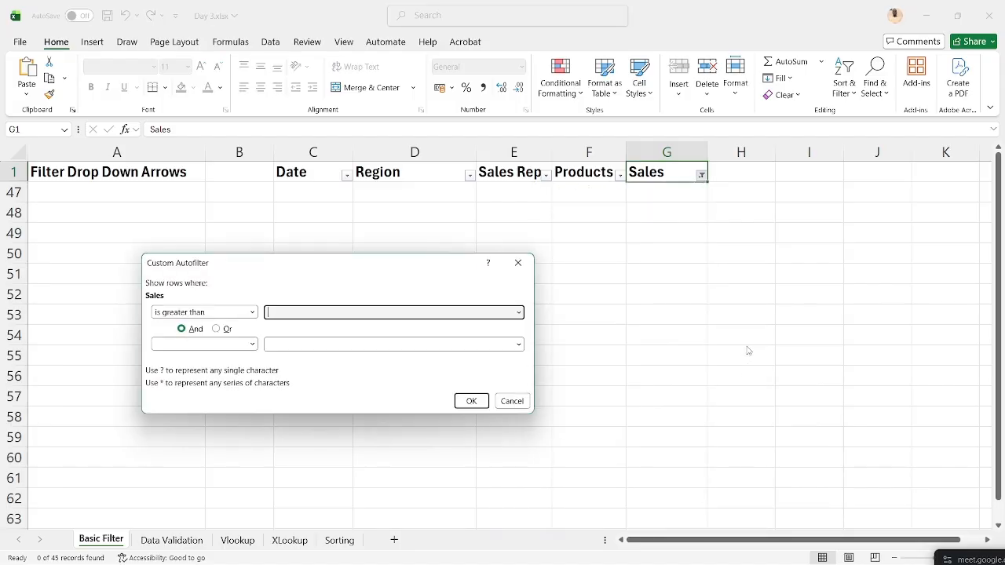
{"action": "type", "text": "500"}
{"action": "key", "text": "Return"}
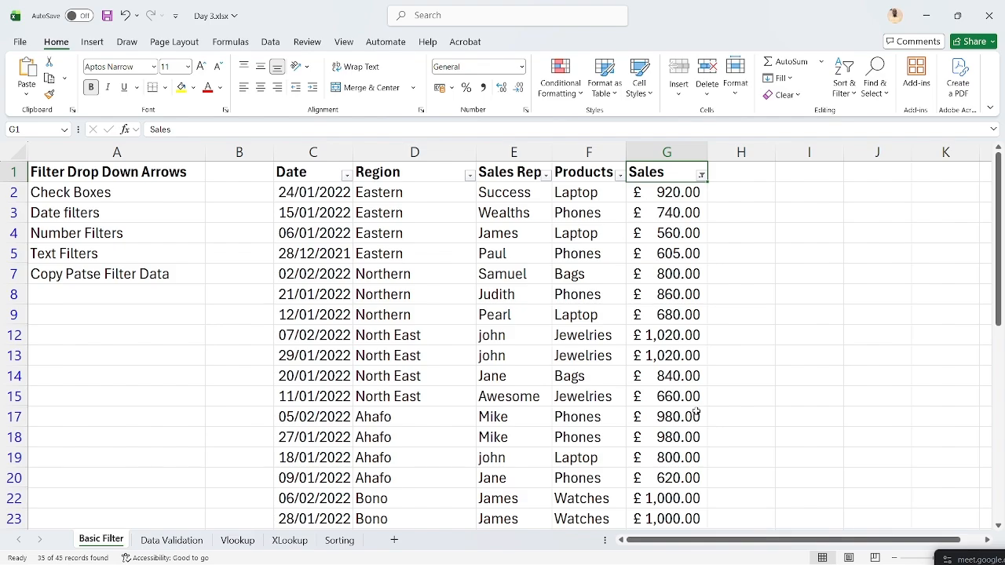
{"action": "scroll", "coordinate": [617, 455], "scroll_direction": "down", "scroll_amount": 2}
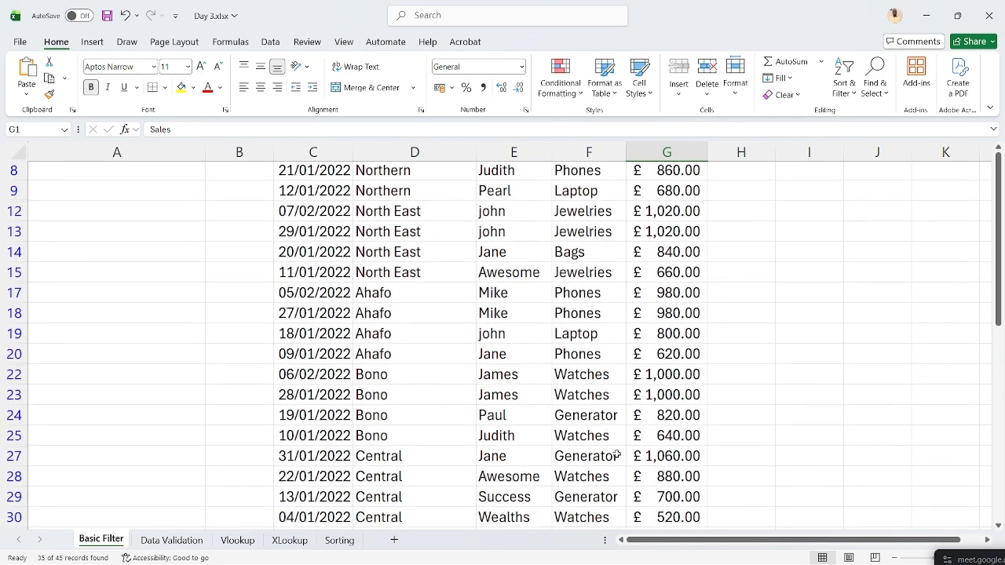
{"action": "scroll", "coordinate": [617, 454], "scroll_direction": "down", "scroll_amount": 6}
{"action": "scroll", "coordinate": [617, 453], "scroll_direction": "up", "scroll_amount": 8}
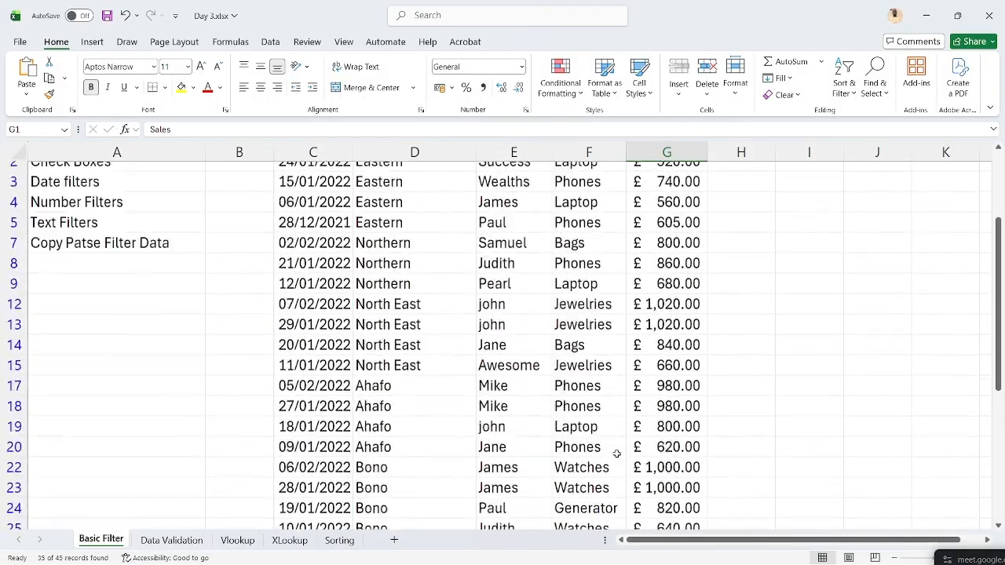
{"action": "scroll", "coordinate": [616, 454], "scroll_direction": "up", "scroll_amount": 1}
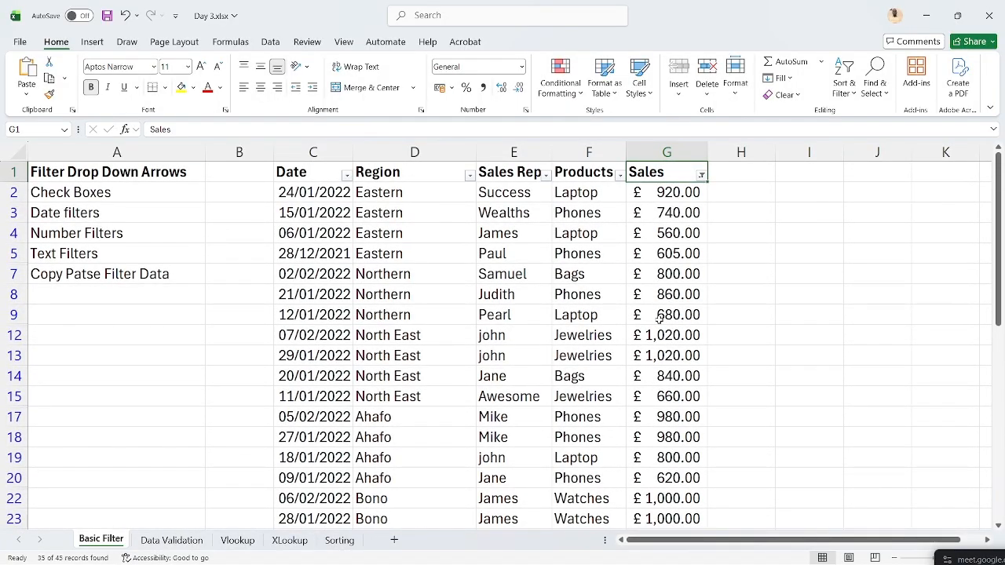
- Change the Sales filter to greater than or equal to 500, showing 37 of 45 records
{"action": "left_click", "coordinate": [701, 175]}
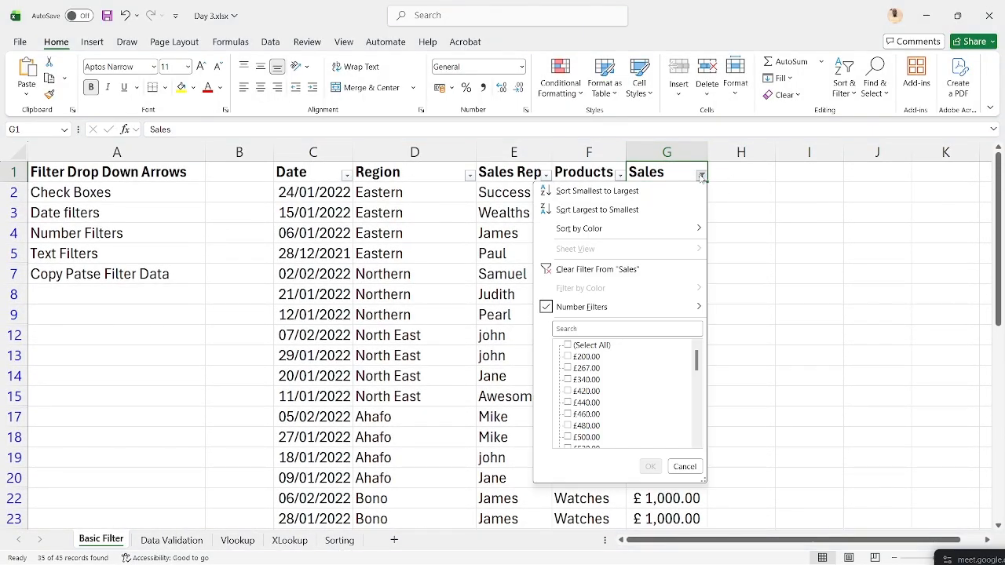
{"action": "mouse_move", "coordinate": [653, 313]}
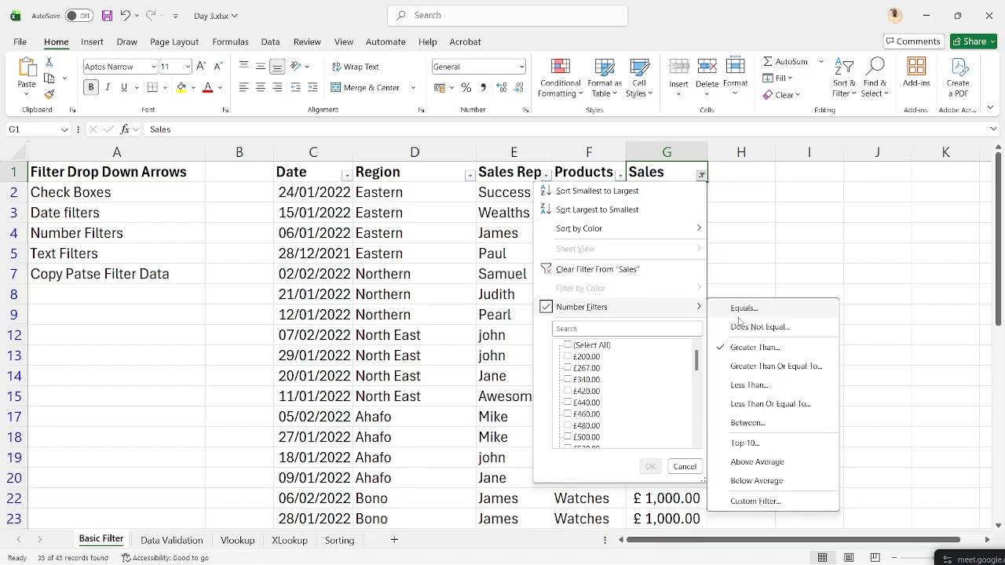
{"action": "left_click", "coordinate": [772, 367]}
{"action": "type", "text": "500"}
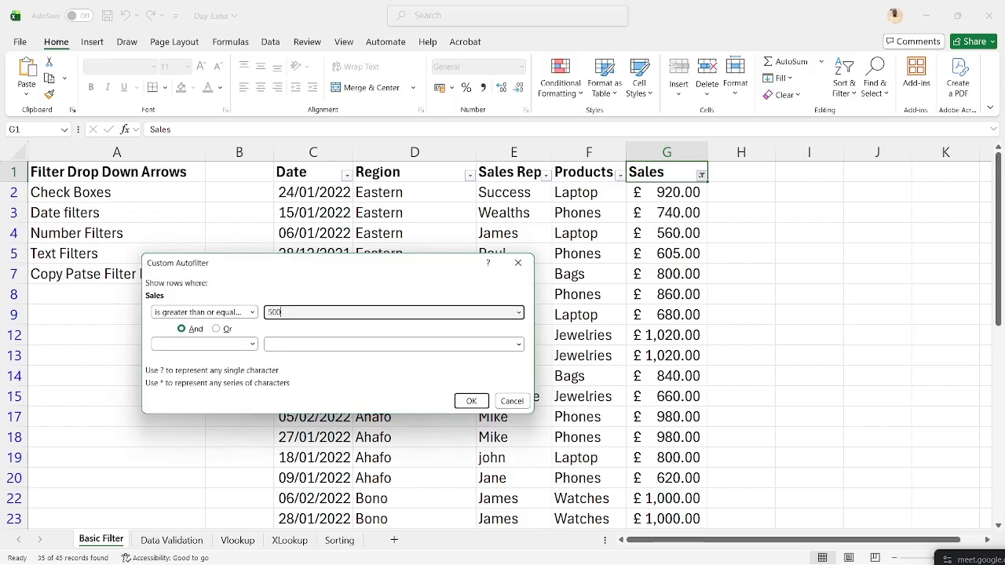
{"action": "left_click", "coordinate": [467, 401]}
{"action": "left_click", "coordinate": [652, 281]}
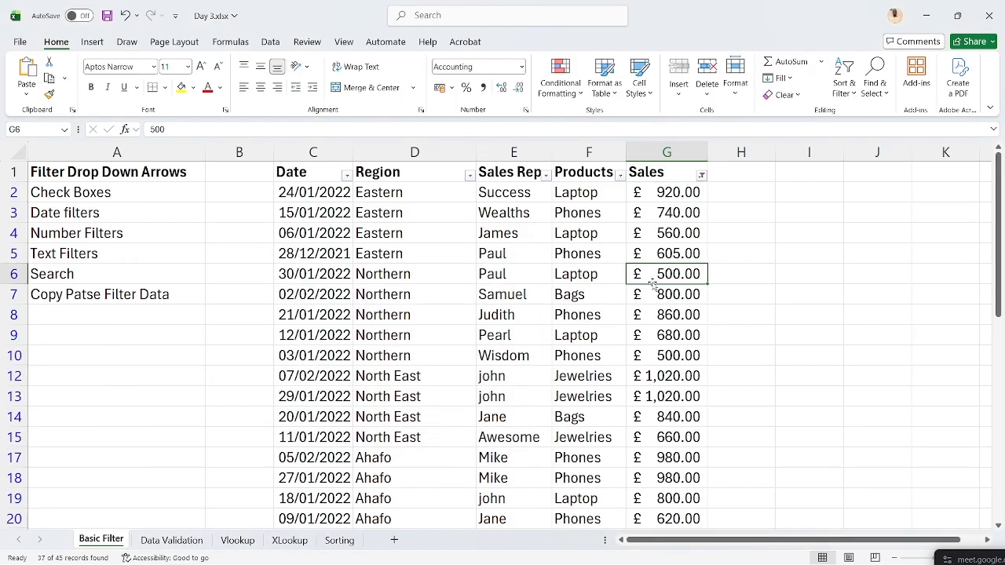
- Apply a Top 10 filter on Sales set to the top 5 items, showing sales £1,000.00–£1,060.00
{"action": "left_click", "coordinate": [701, 175]}
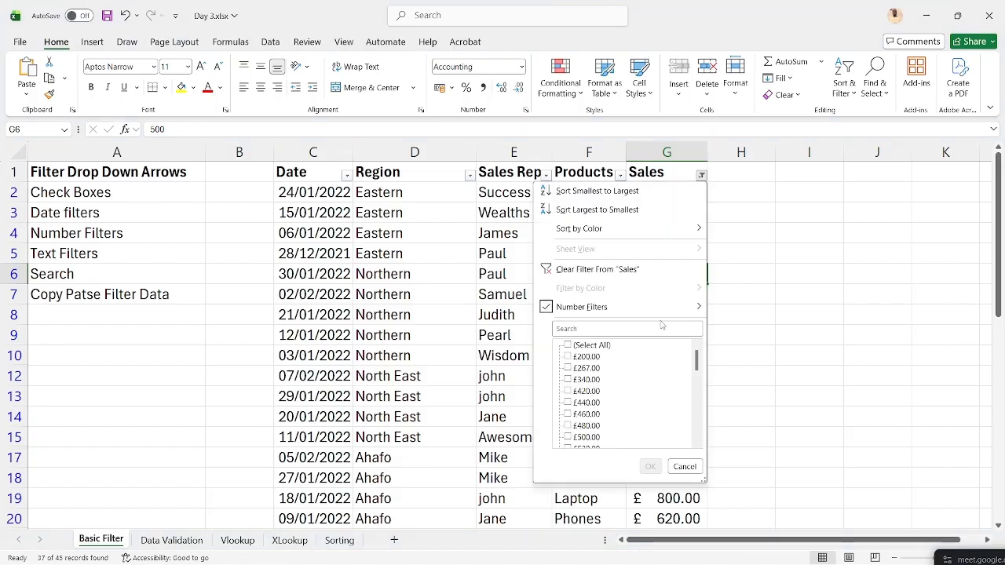
{"action": "mouse_move", "coordinate": [669, 311]}
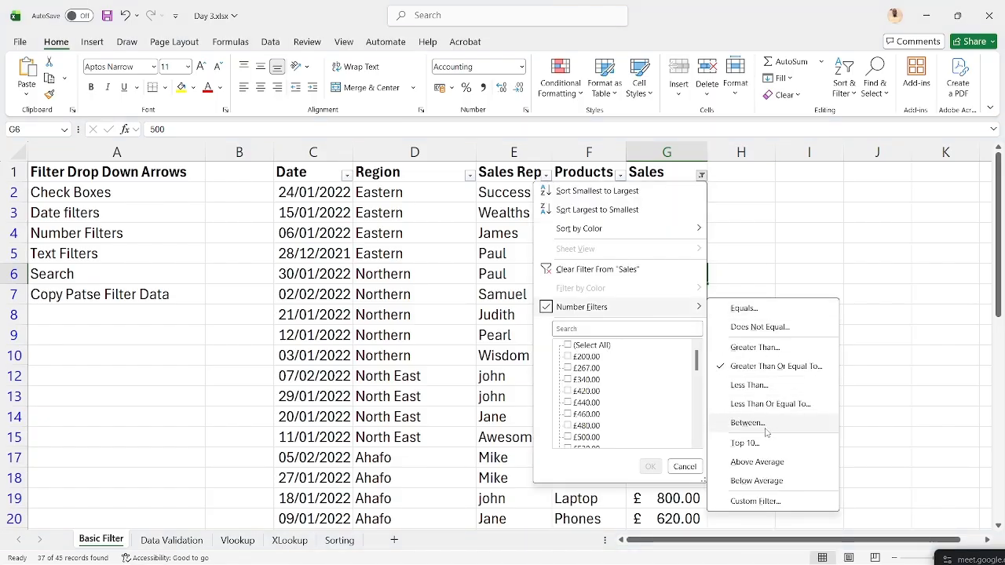
{"action": "left_click", "coordinate": [763, 445]}
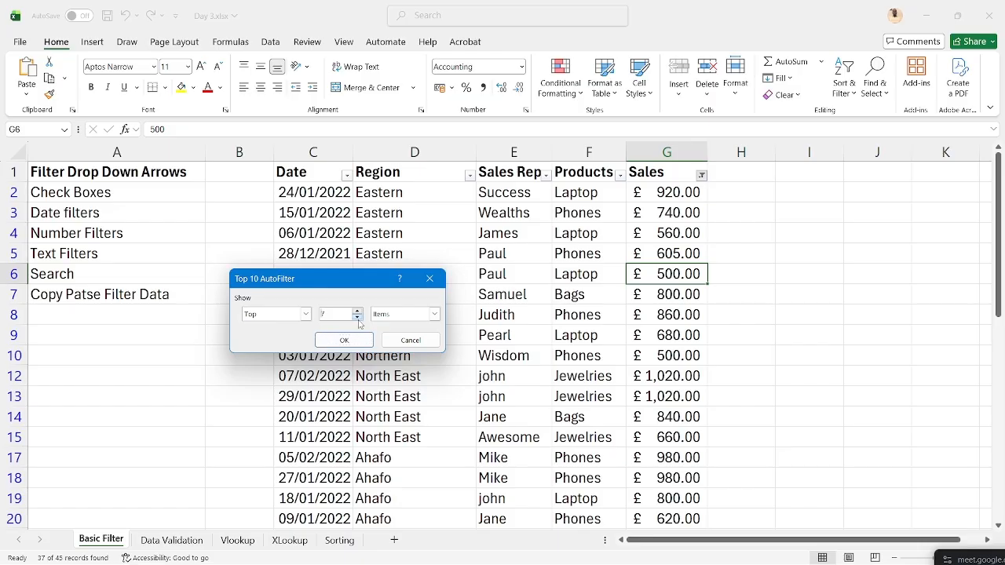
{"action": "left_click", "coordinate": [364, 340]}
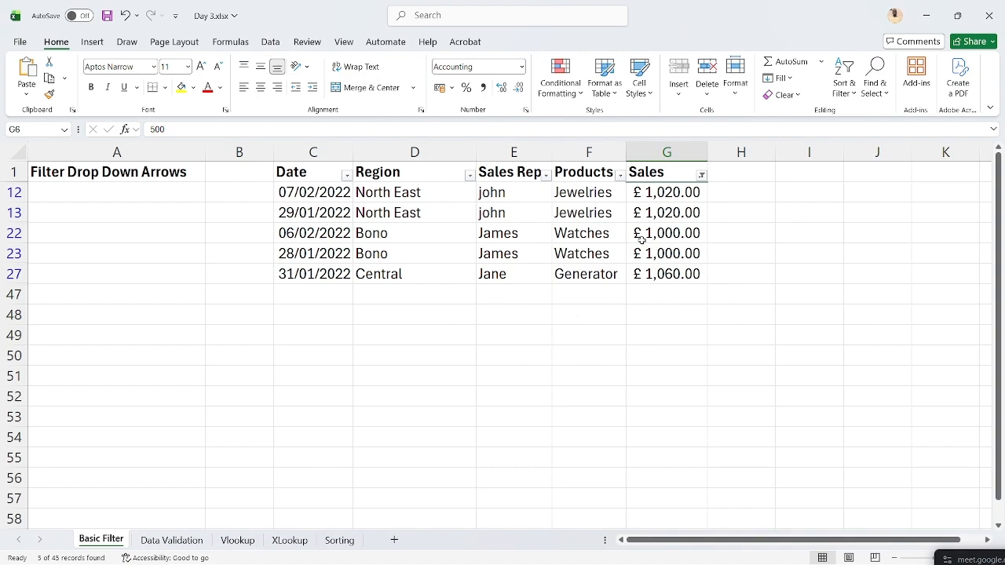
{"action": "left_click", "coordinate": [701, 176]}
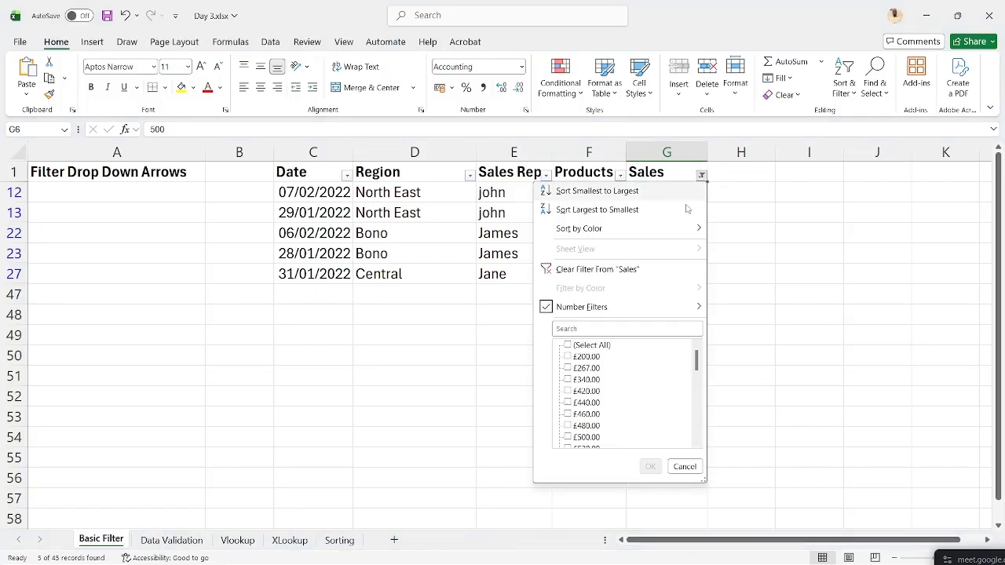
- Clear the Top 5 filter from the Sales column
{"action": "left_click", "coordinate": [647, 271]}
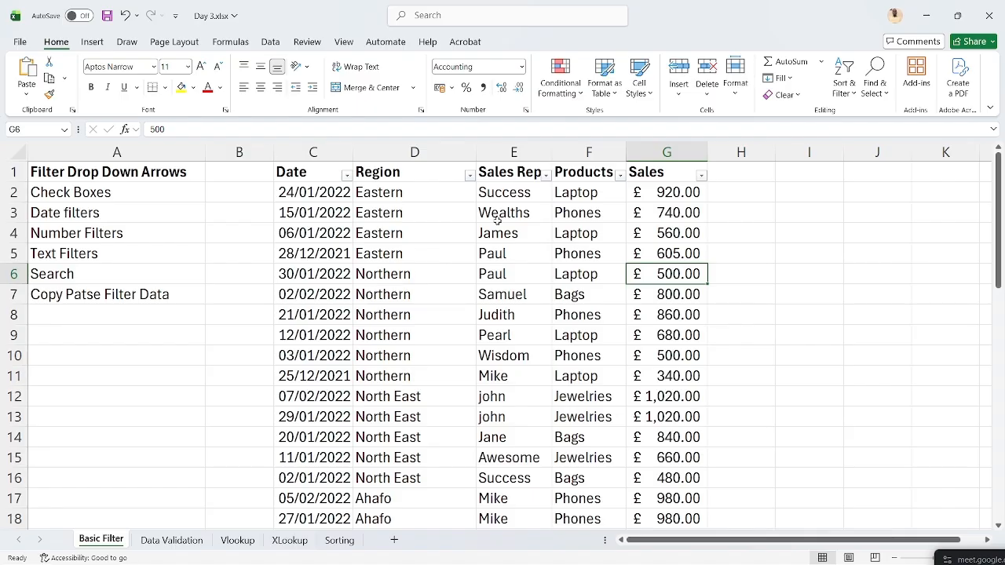
- Open Day 3 Advance Filter.xlsx from the 2026 Course materials folder in File Explorer
{"action": "mouse_move", "coordinate": [497, 557]}
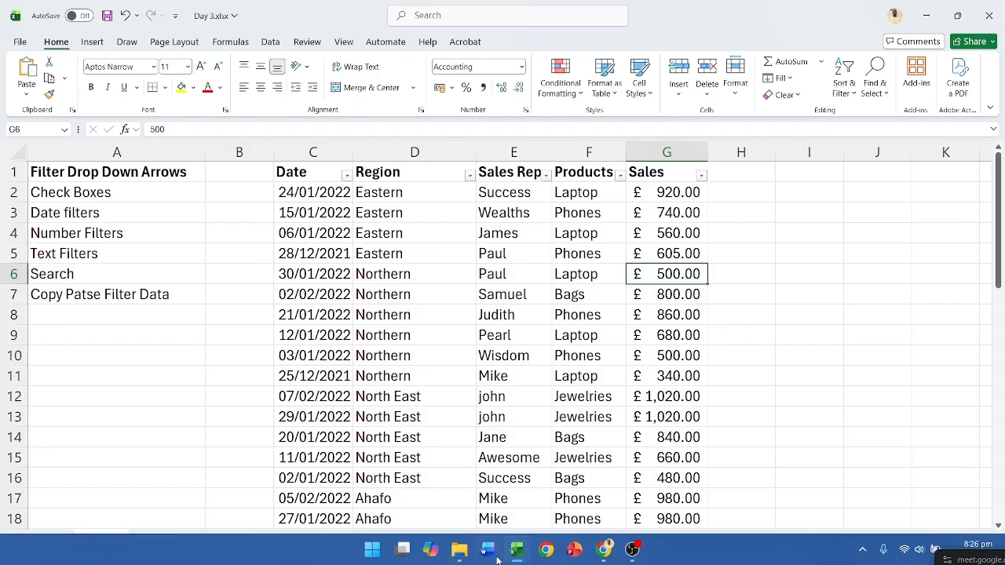
{"action": "left_click", "coordinate": [460, 550]}
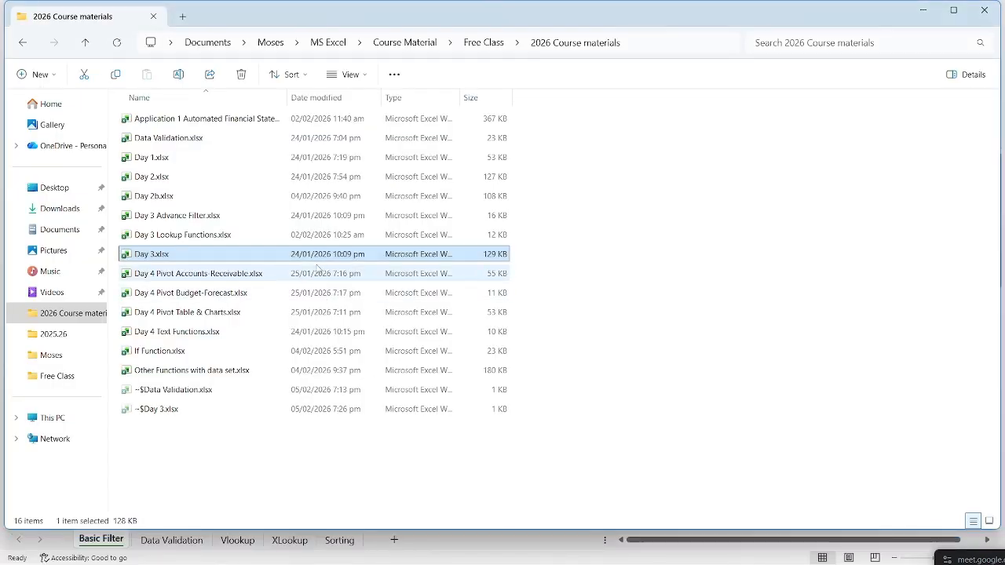
{"action": "left_click", "coordinate": [281, 217]}
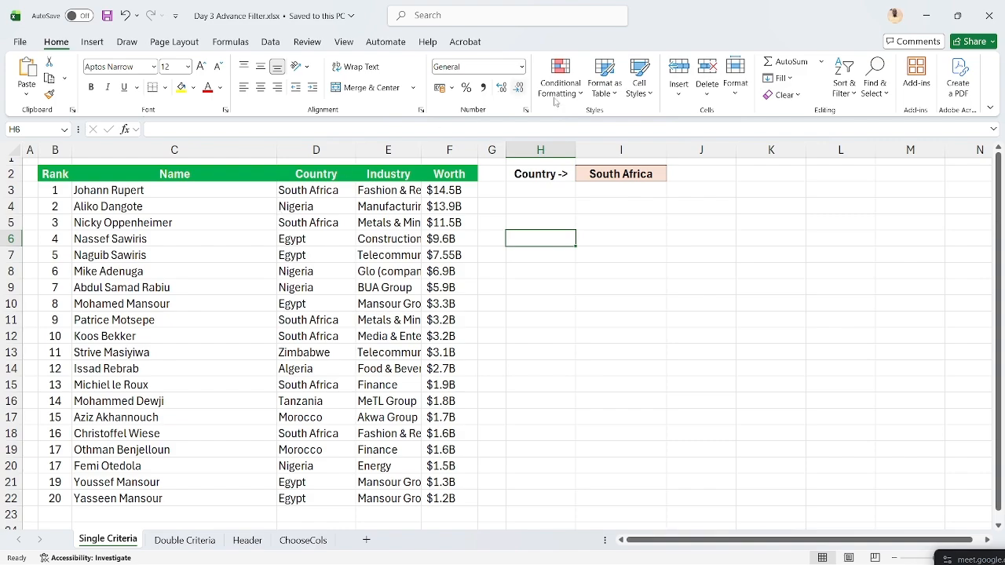
- Cancel a started =FILTER in H5 and autofit the Industry column to its longest name
{"action": "left_click", "coordinate": [558, 217]}
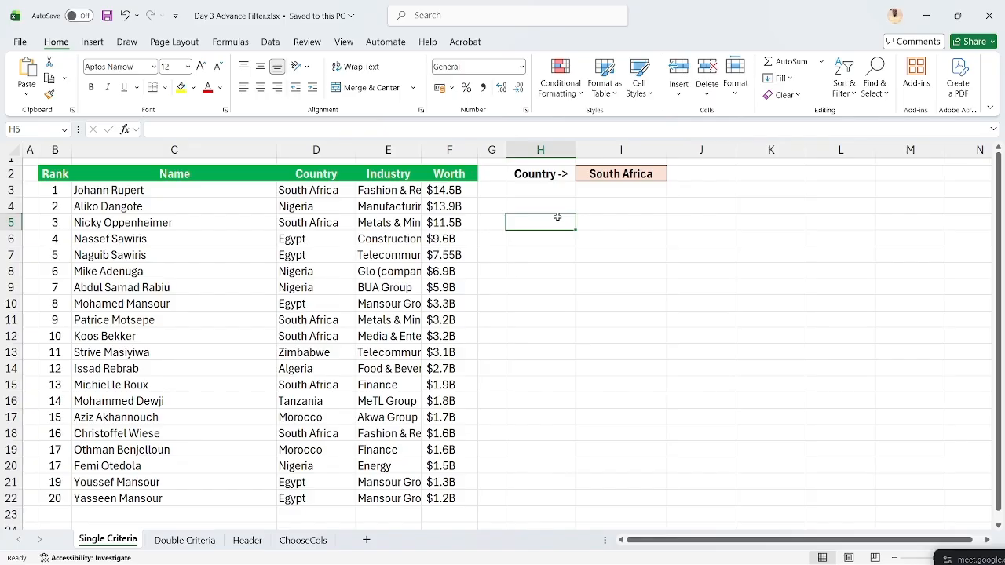
{"action": "type", "text": "="}
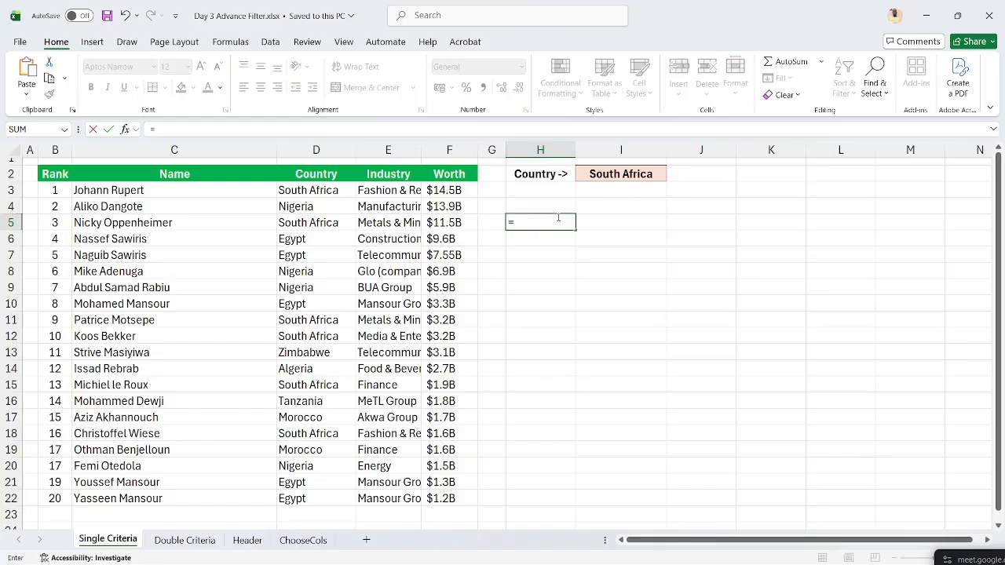
{"action": "type", "text": "FILTER"}
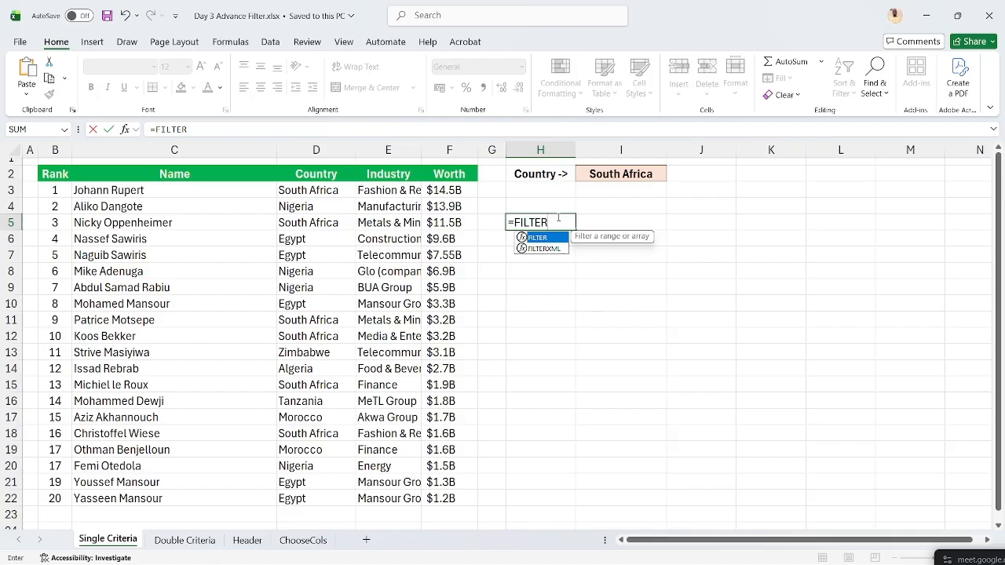
{"action": "key", "text": "Escape"}
{"action": "key", "text": "Escape"}
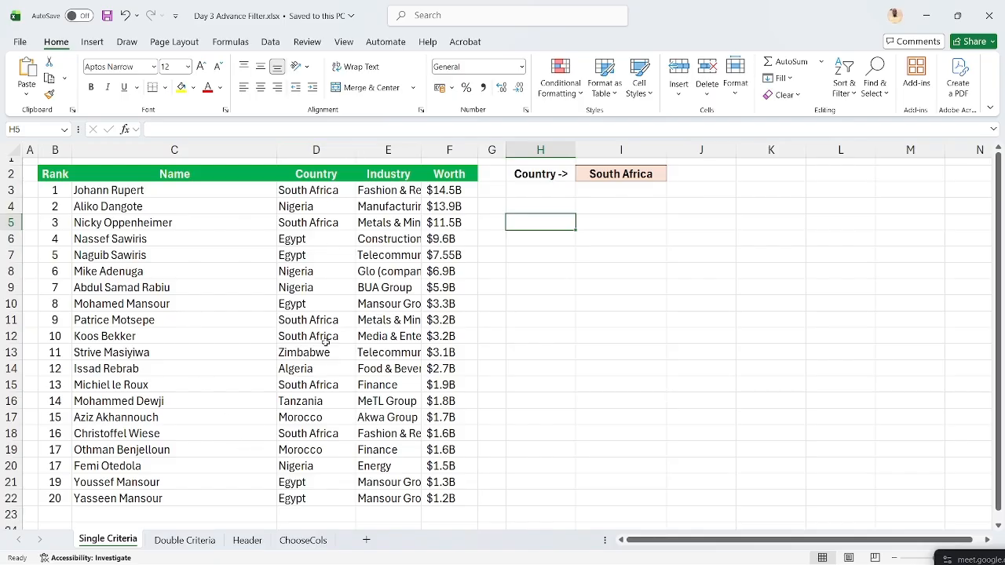
{"action": "double_click", "coordinate": [421, 149]}
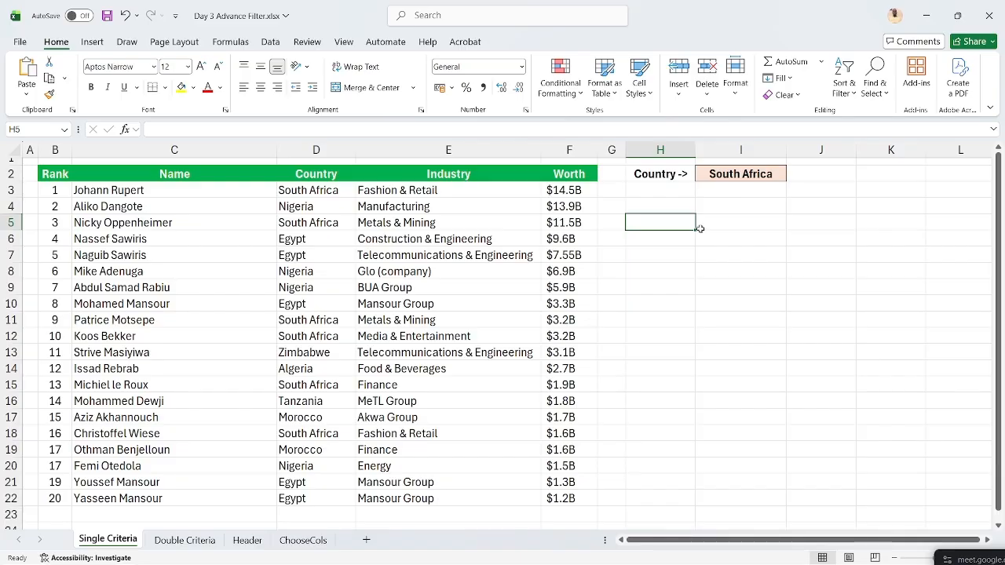
- Draft an H5 =FILTER( over B2:F22 with the Country cells as criteria, then discard it
{"action": "type", "text": "="}
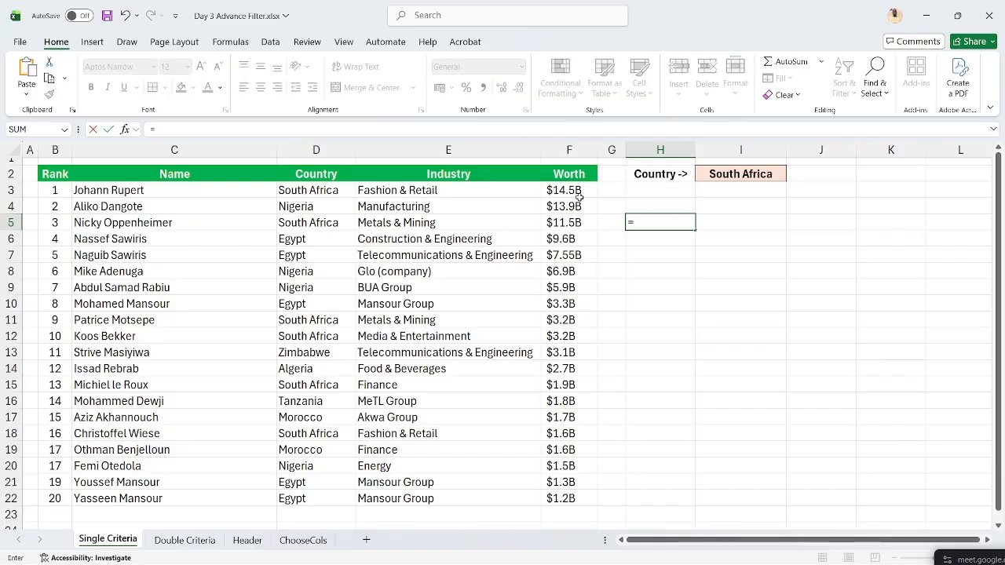
{"action": "type", "text": "FILTER"}
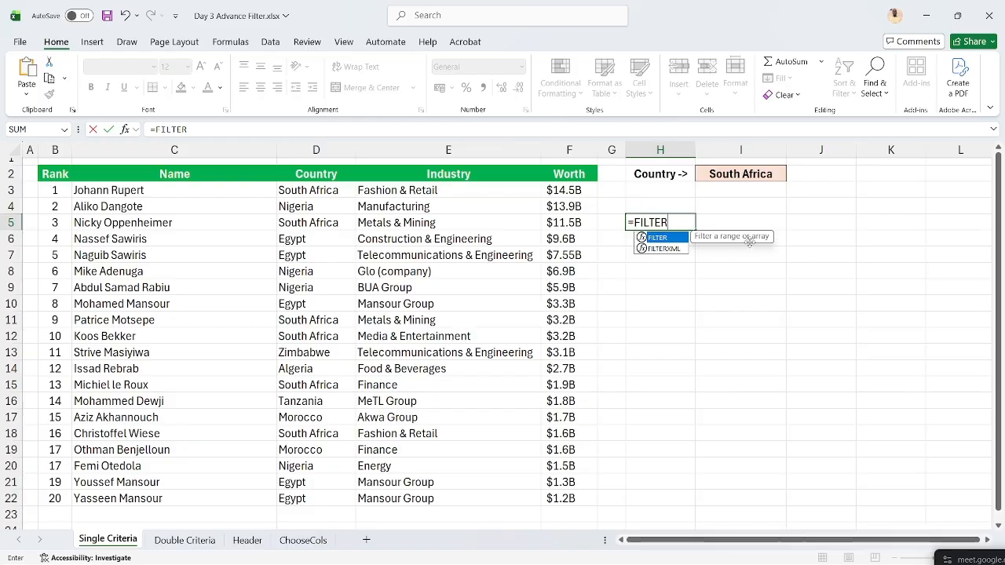
{"action": "type", "text": "("}
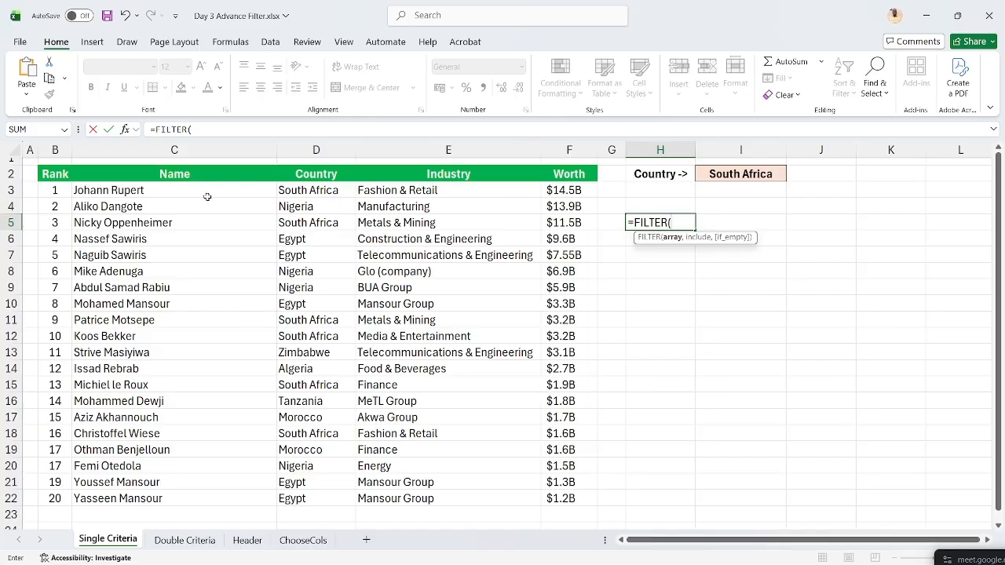
{"action": "left_click", "coordinate": [59, 173]}
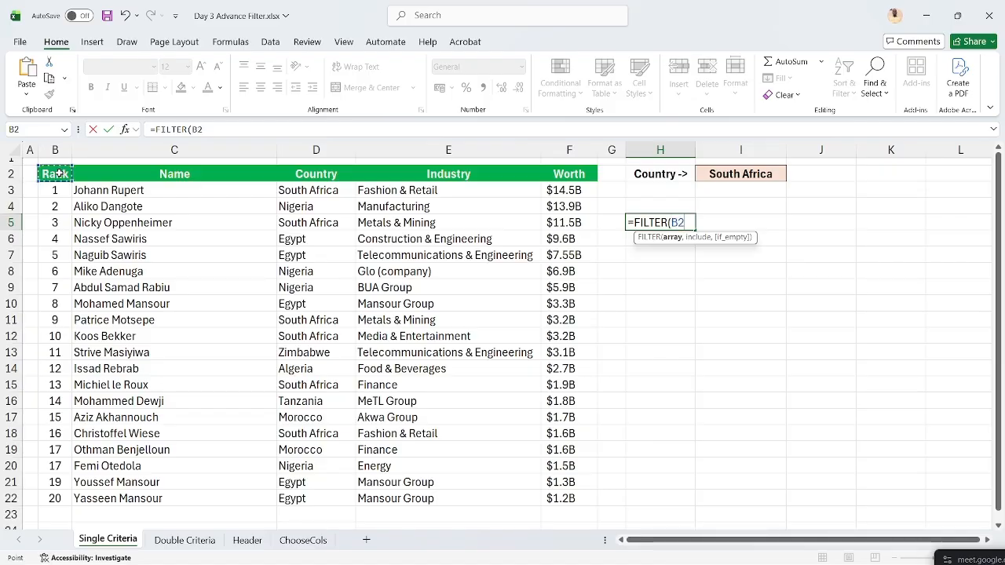
{"action": "key", "text": "ctrl+shift+Right"}
{"action": "key", "text": "ctrl+shift+Down"}
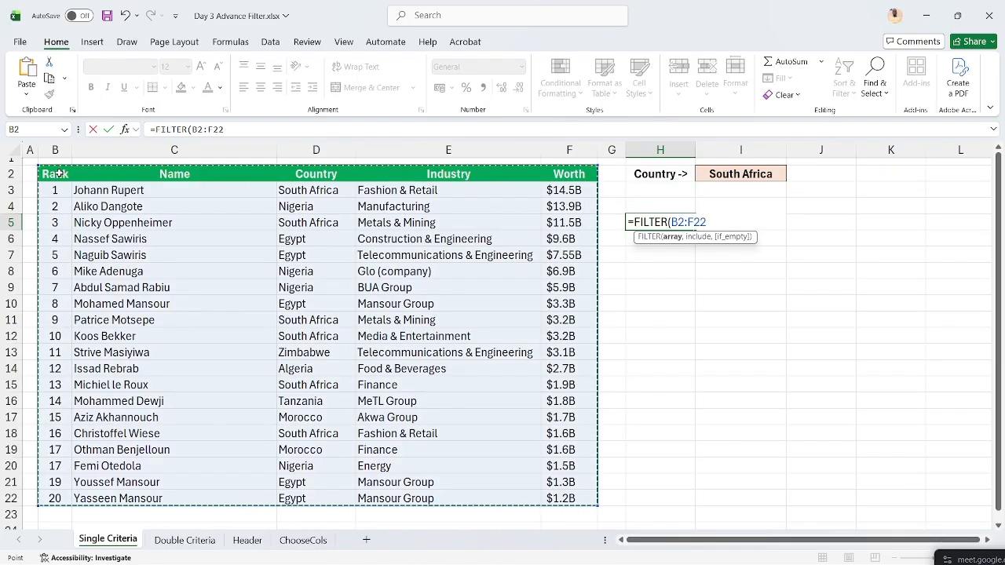
{"action": "type", "text": ","}
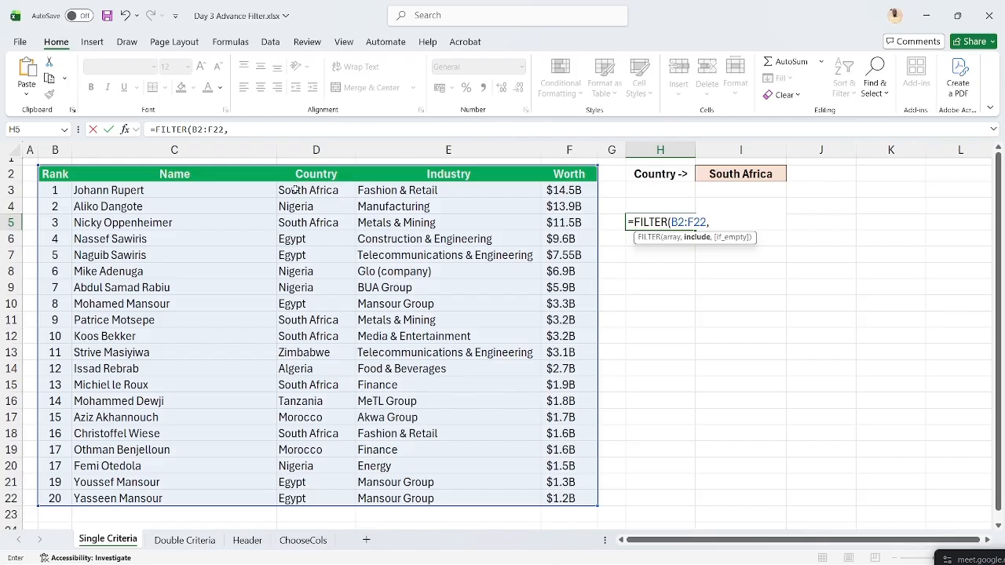
{"action": "left_click_drag", "start_coordinate": [295, 188], "coordinate": [300, 408]}
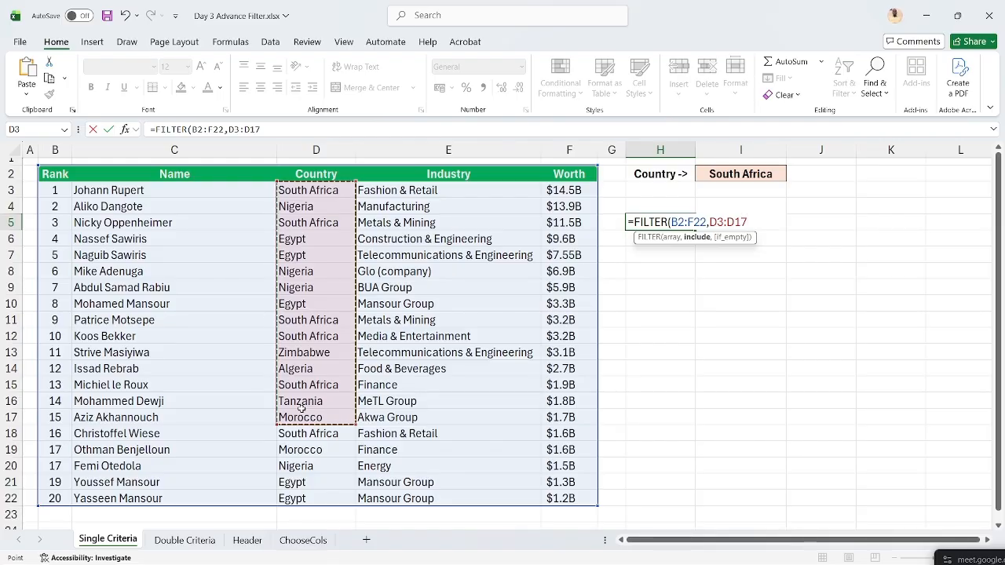
{"action": "key", "text": "Escape"}
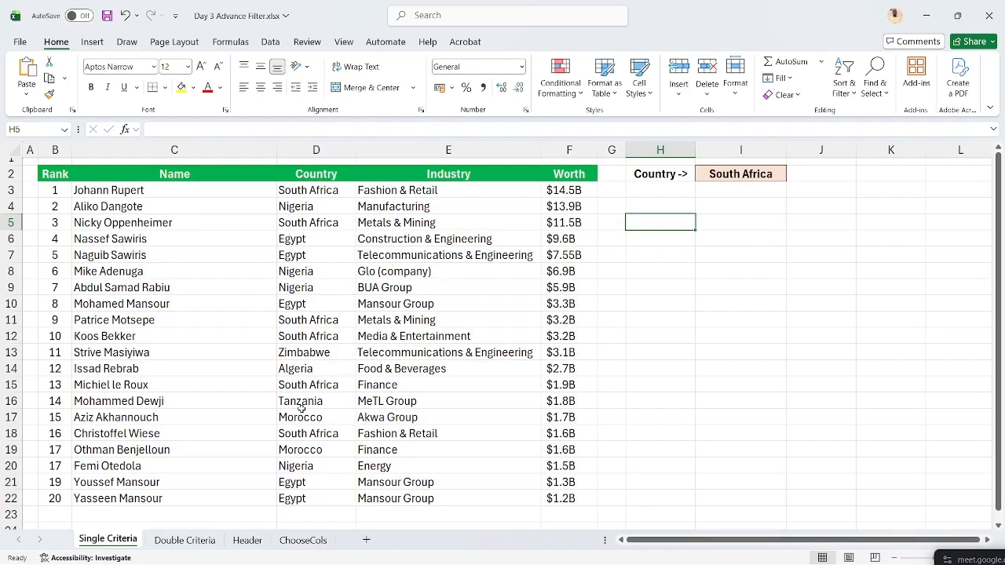
{"action": "left_click", "coordinate": [21, 42]}
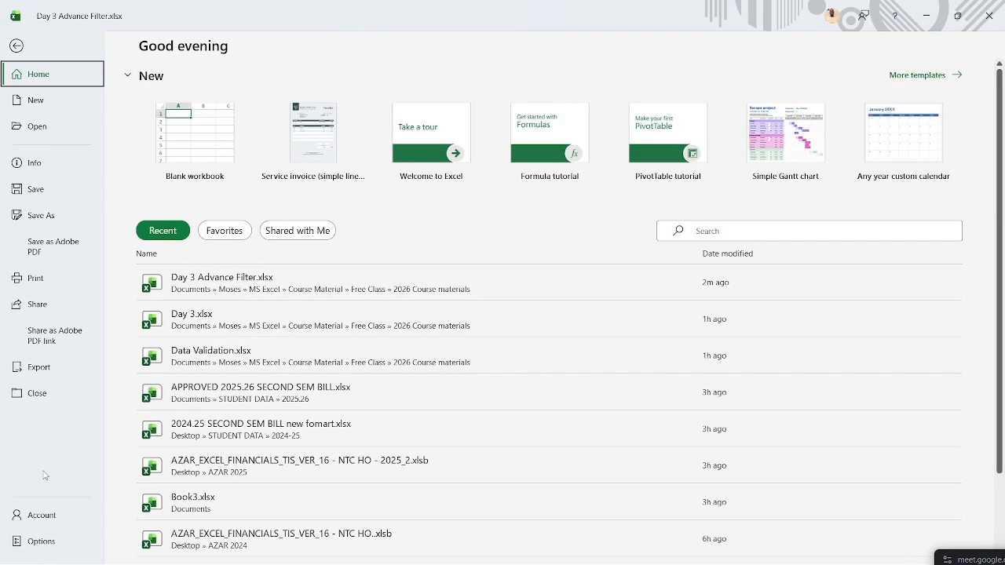
{"action": "left_click", "coordinate": [50, 523]}
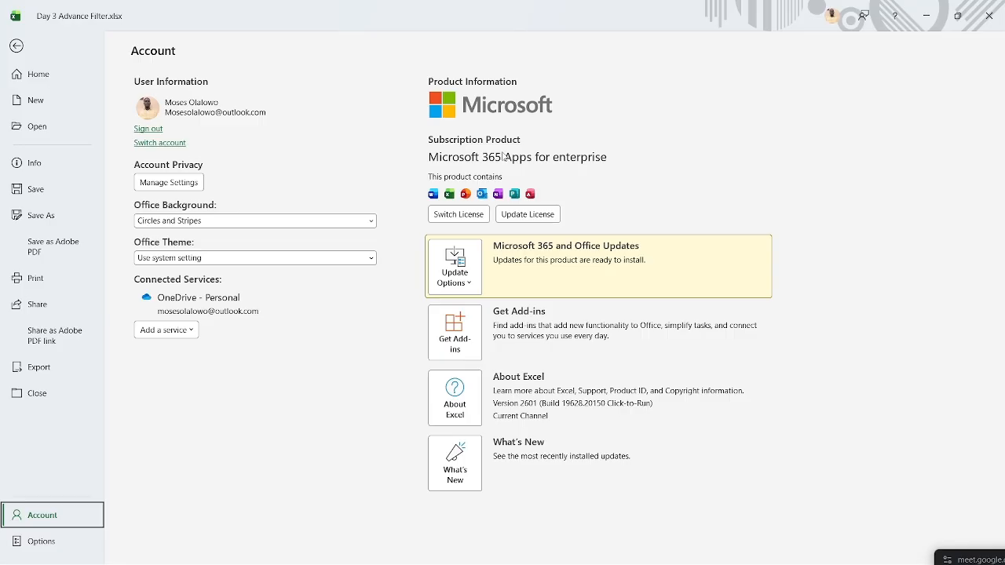
{"action": "key", "text": "Escape"}
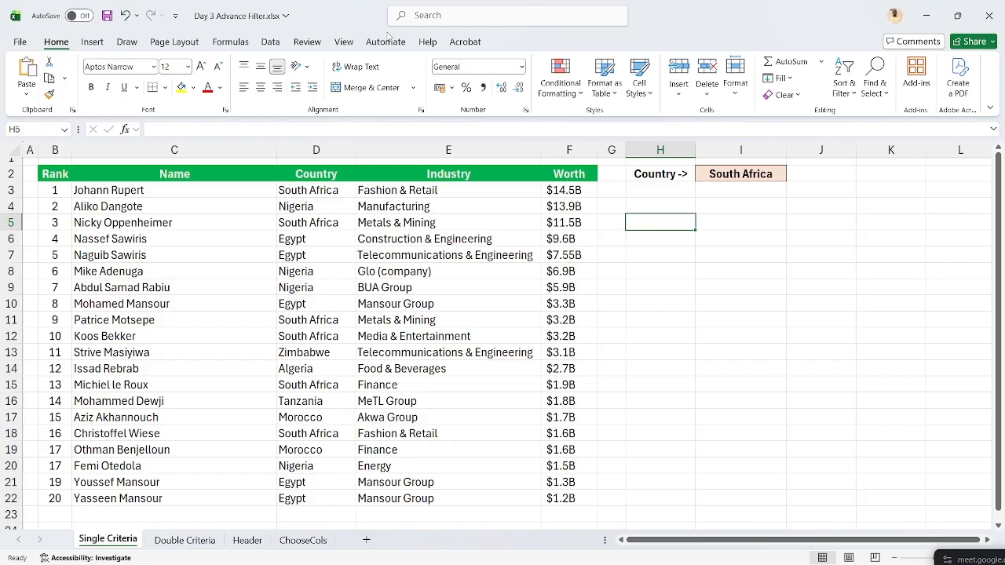
- Start an H5 FILTER formula over B2:F22 with D2:D22 as the include range
{"action": "left_click", "coordinate": [270, 42]}
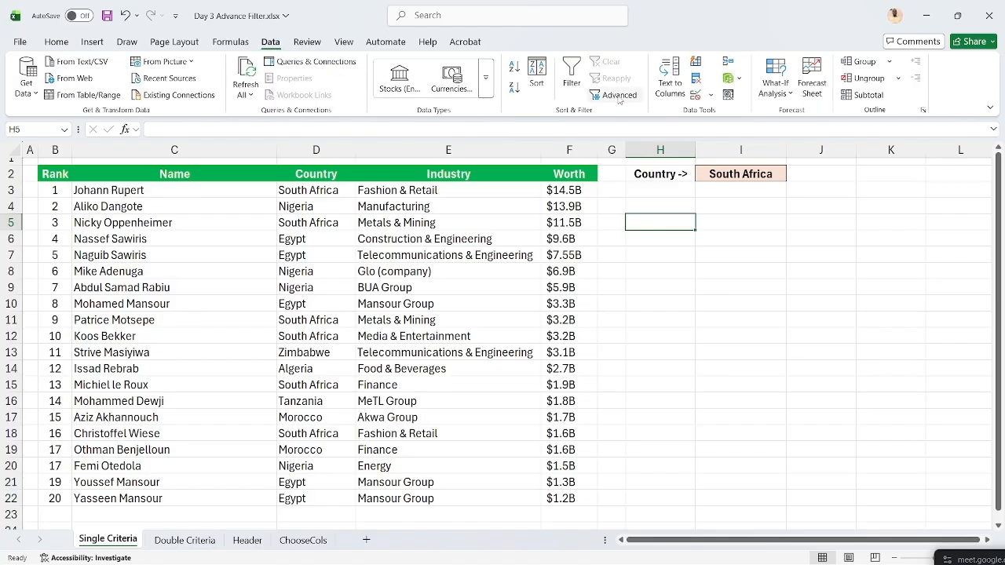
{"action": "left_click", "coordinate": [56, 41]}
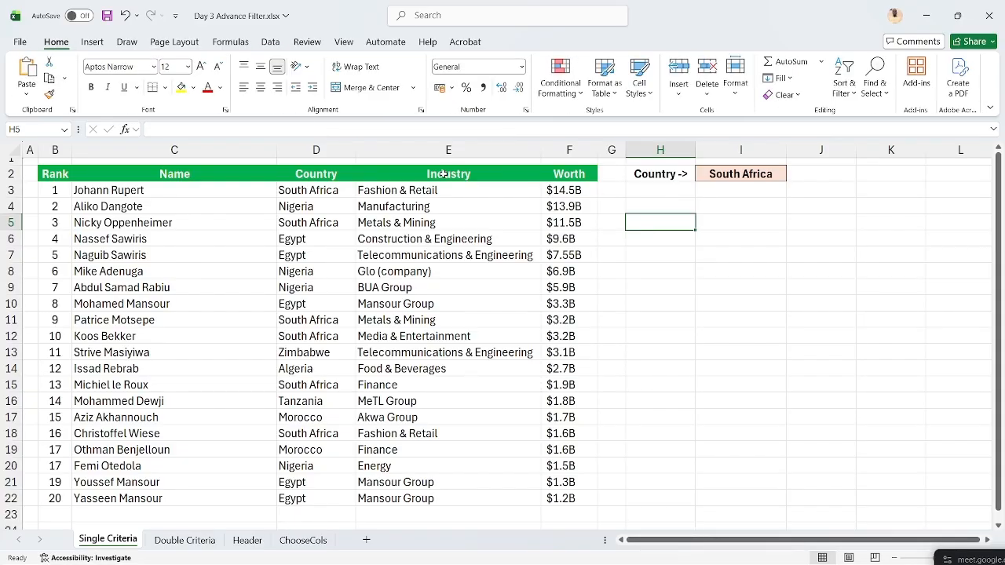
{"action": "type", "text": "=FILTER"}
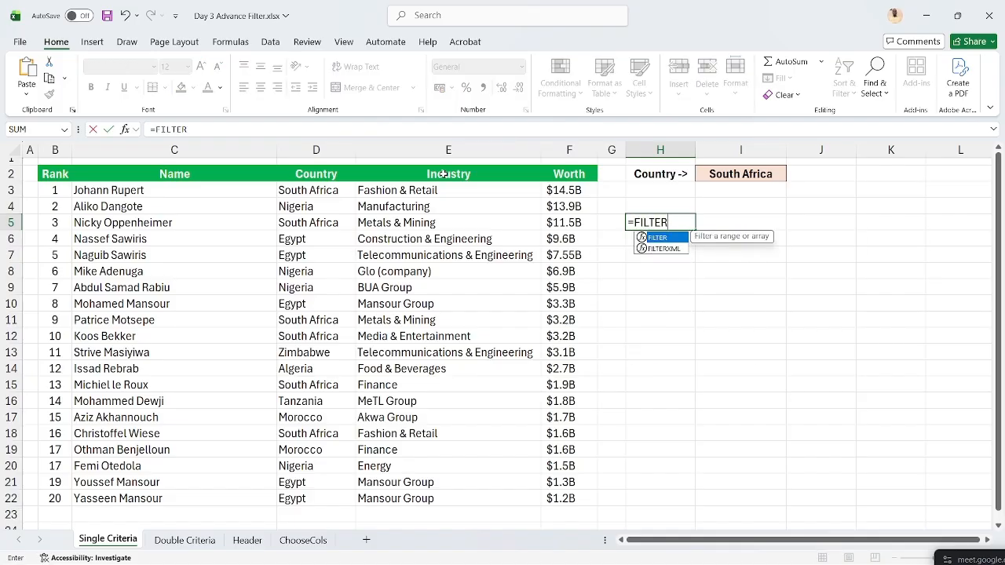
{"action": "type", "text": "("}
{"action": "left_click", "coordinate": [68, 173]}
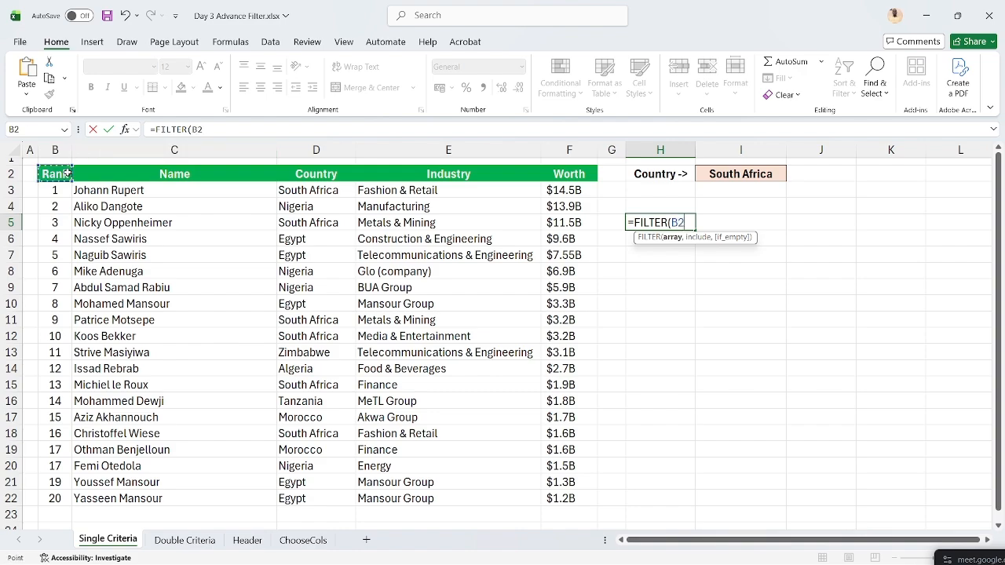
{"action": "key", "text": "ctrl+shift+Right"}
{"action": "key", "text": "ctrl+shift+Down"}
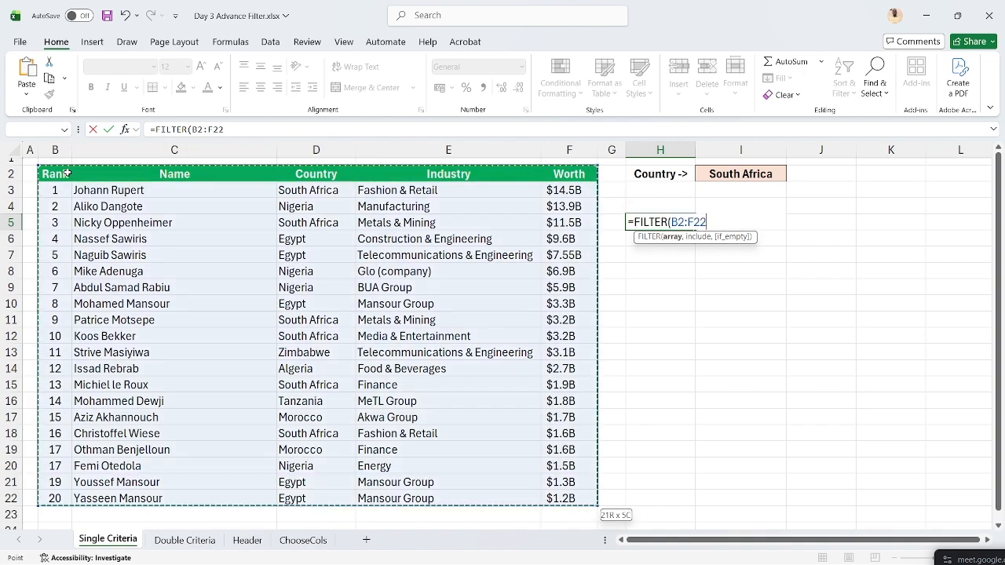
{"action": "type", "text": ","}
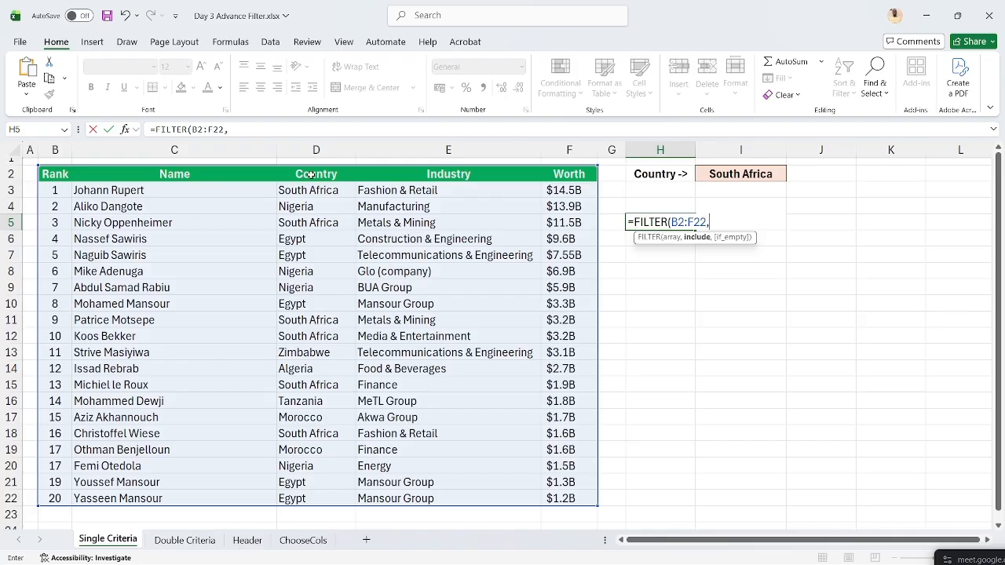
{"action": "left_click_drag", "start_coordinate": [312, 174], "coordinate": [319, 499]}
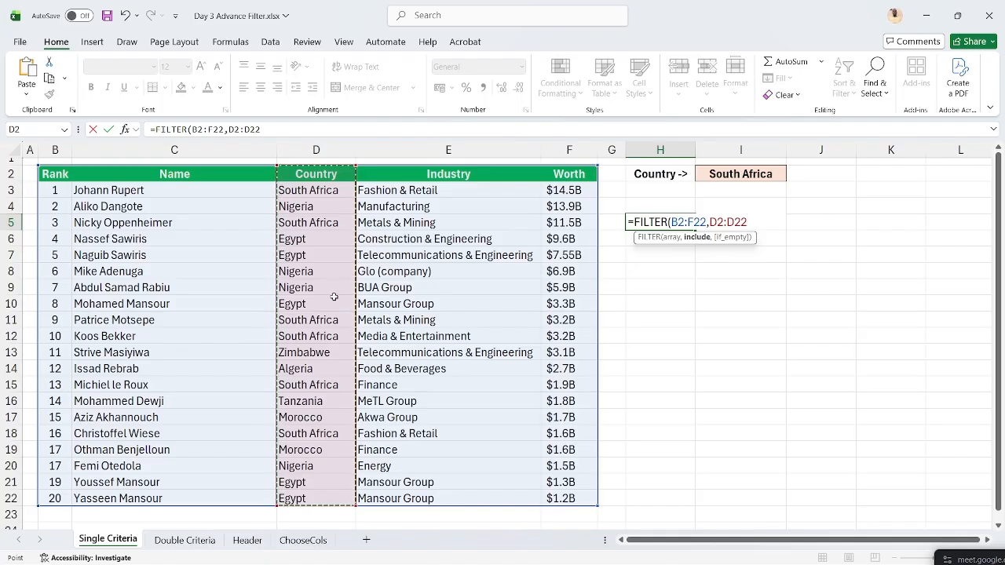
- Set the criterion to ="South Africa" and enter the formula, spilling the six South African rows
{"action": "type", "text": "="}
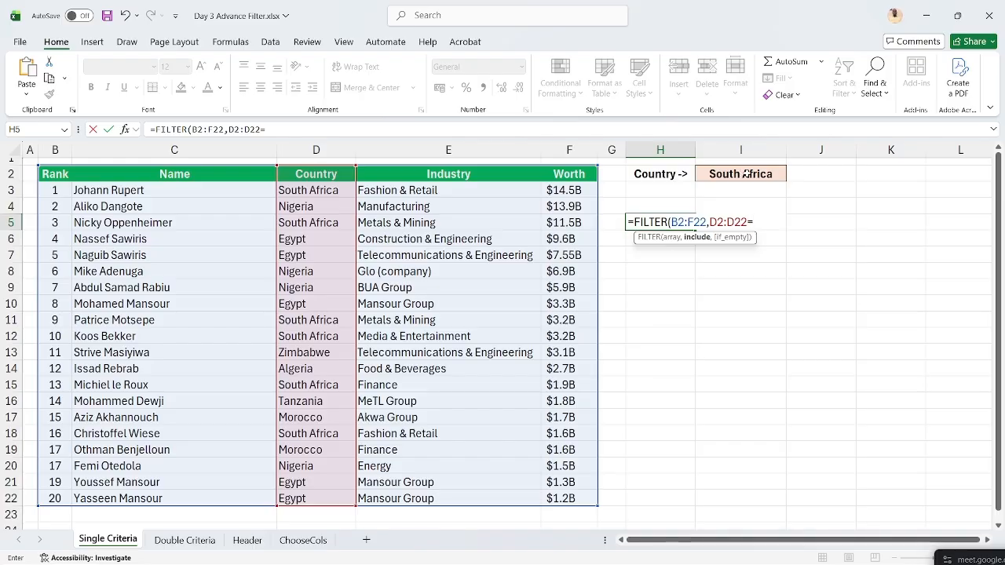
{"action": "left_click", "coordinate": [746, 174]}
{"action": "key", "text": "BackSpace"}
{"action": "key", "text": "BackSpace"}
{"action": "type", "text": "\""}
{"action": "type", "text": "South Afric"}
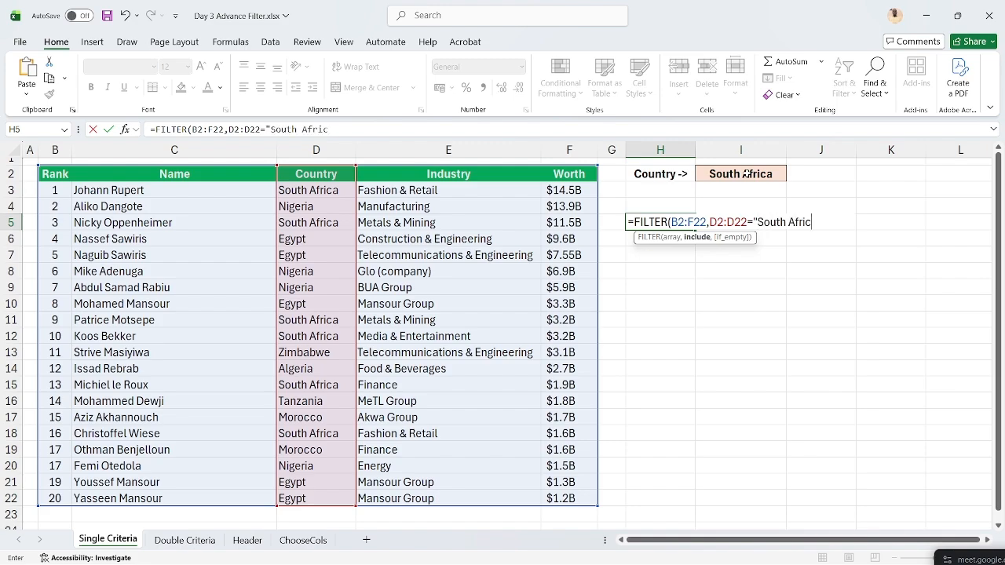
{"action": "type", "text": "a\")"}
{"action": "key", "text": "Return"}
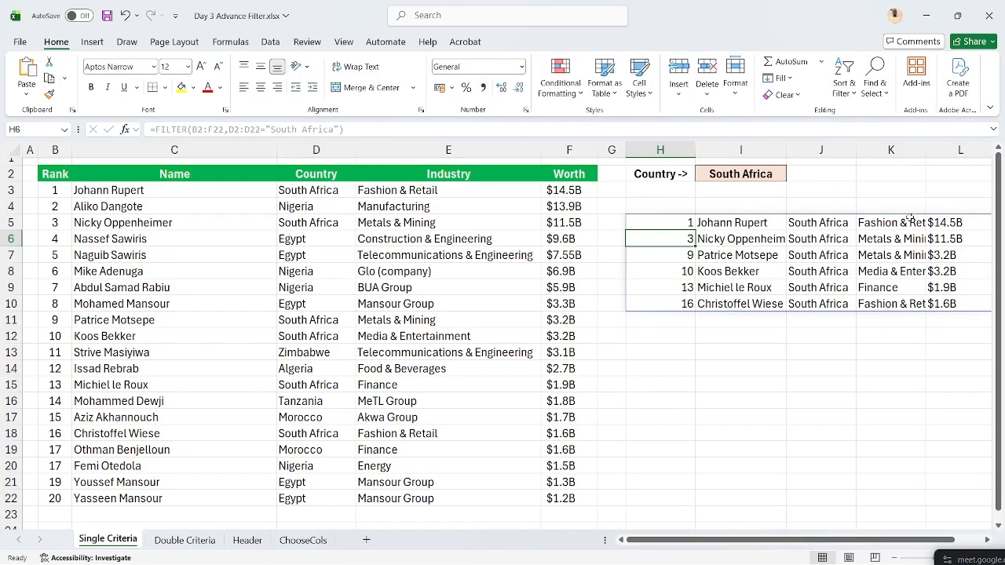
- Replace the South Africa criterion in the H5 formula with Egypt
{"action": "left_click", "coordinate": [669, 225]}
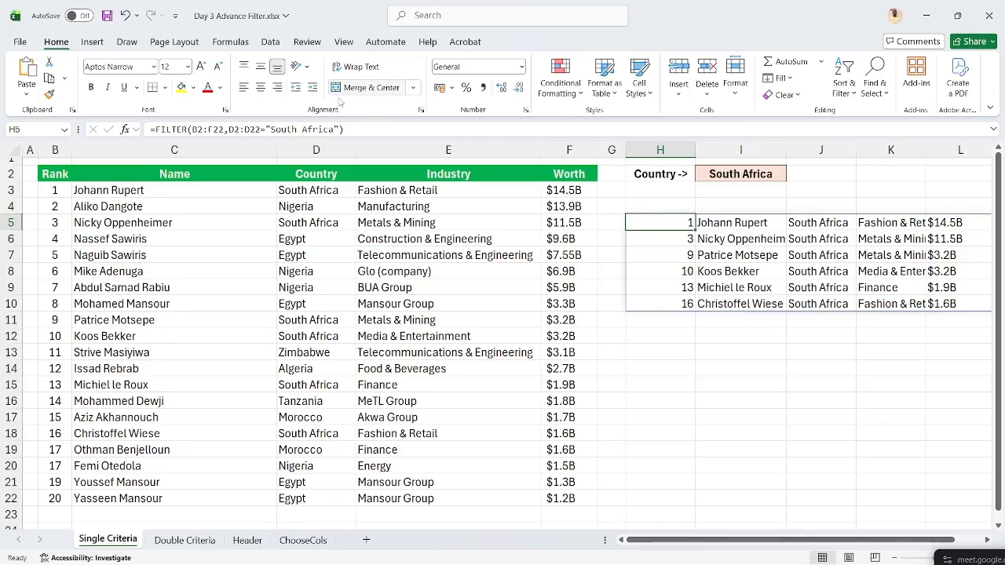
{"action": "left_click", "coordinate": [335, 128]}
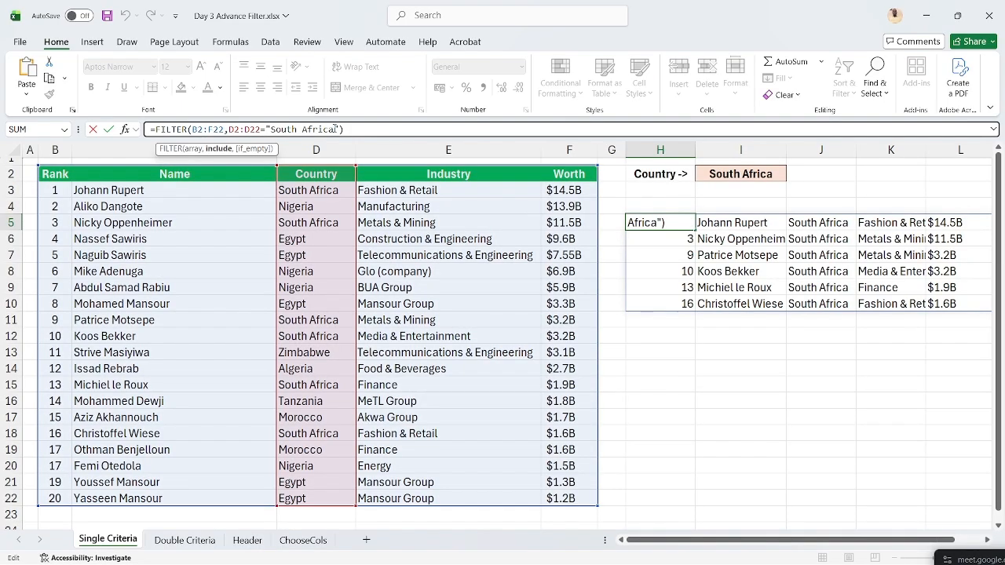
{"action": "key", "text": "BackSpace"}
{"action": "key", "text": "BackSpace"}
{"action": "key", "text": "BackSpace"}
{"action": "key", "text": "BackSpace"}
{"action": "key", "text": "BackSpace"}
{"action": "key", "text": "BackSpace"}
{"action": "key", "text": "BackSpace"}
{"action": "key", "text": "BackSpace"}
{"action": "key", "text": "BackSpace"}
{"action": "key", "text": "BackSpace"}
{"action": "key", "text": "BackSpace"}
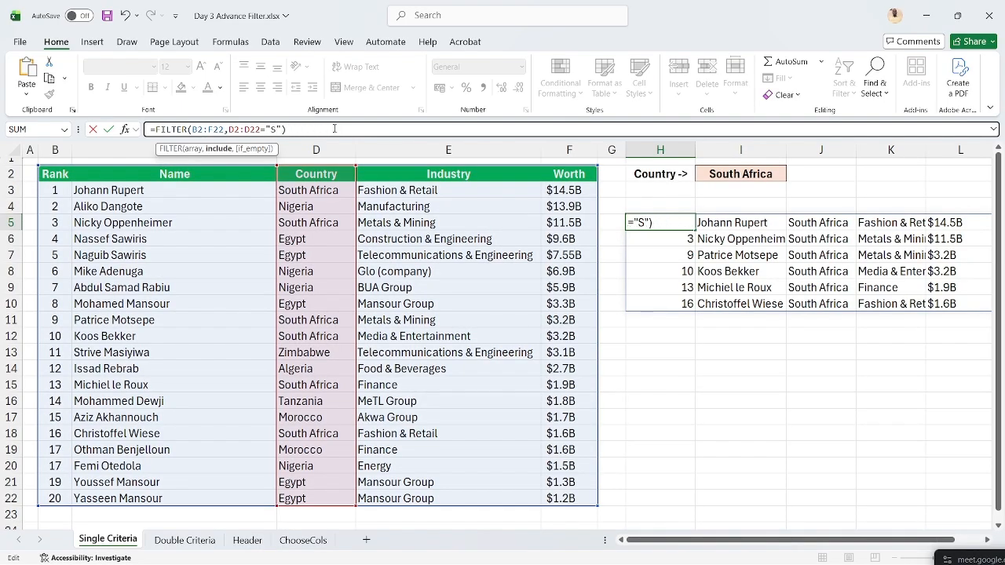
{"action": "key", "text": "BackSpace"}
{"action": "type", "text": "Egy"}
{"action": "type", "text": "pt"}
{"action": "key", "text": "Return"}
- Correct the misspelled 'Egypy' criterion to 'Egypt' so the five Egyptian rows spill
{"action": "key", "text": "Up"}
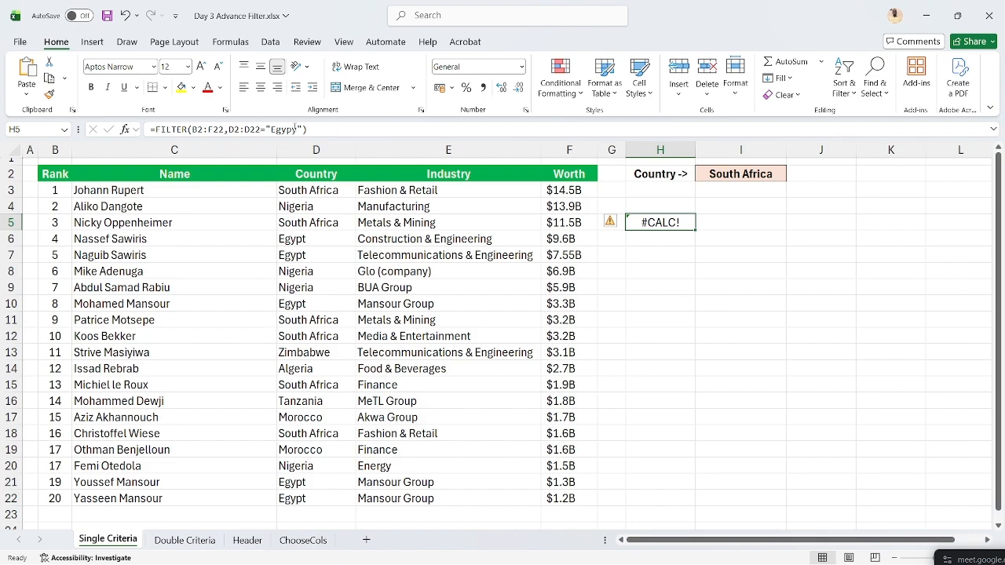
{"action": "left_click", "coordinate": [295, 128]}
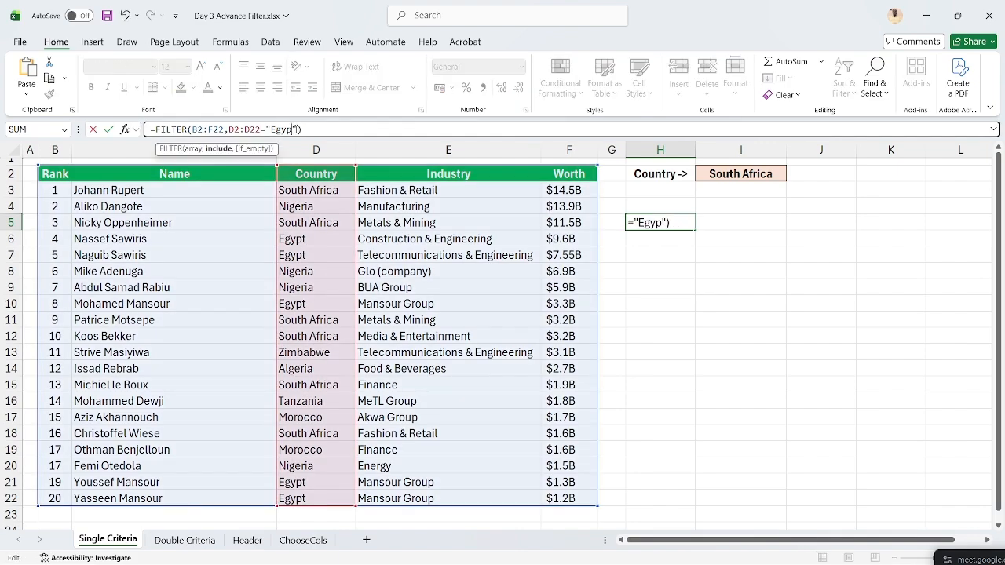
{"action": "key", "text": "BackSpace"}
{"action": "type", "text": "t"}
{"action": "key", "text": "Return"}
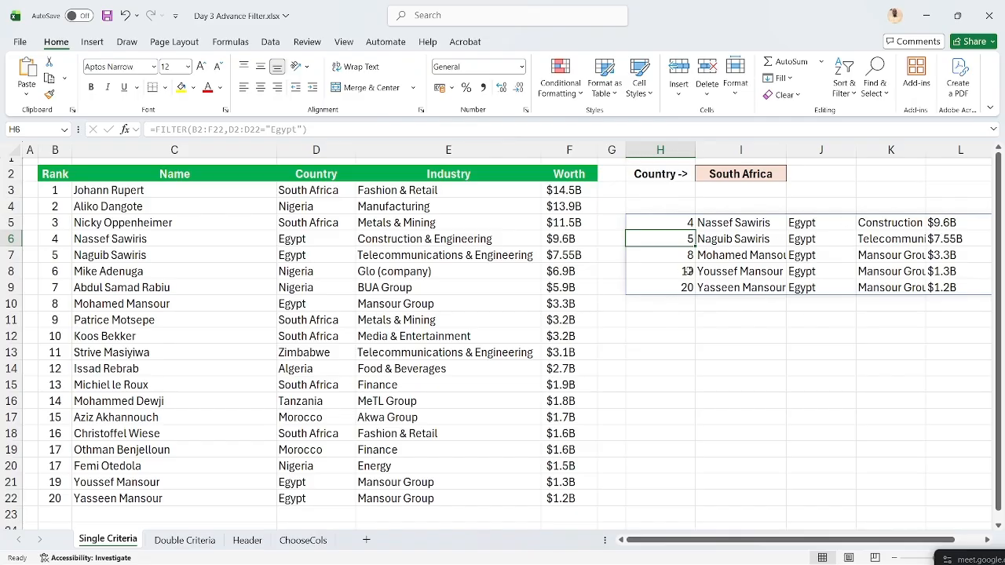
{"action": "key", "text": "Up"}
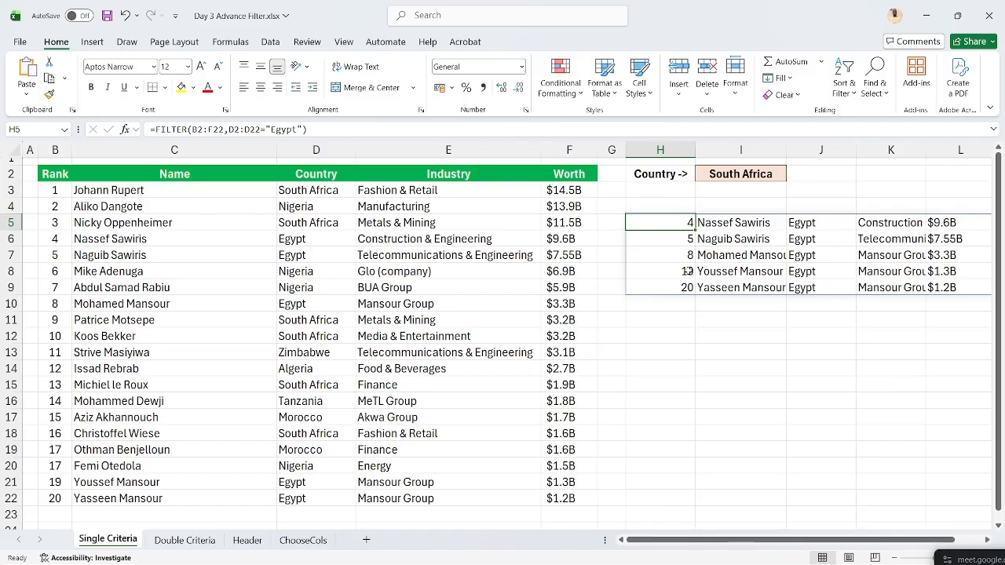
- Go to the Double Criteria sheet and select H6 for the new formula
{"action": "left_click", "coordinate": [192, 540]}
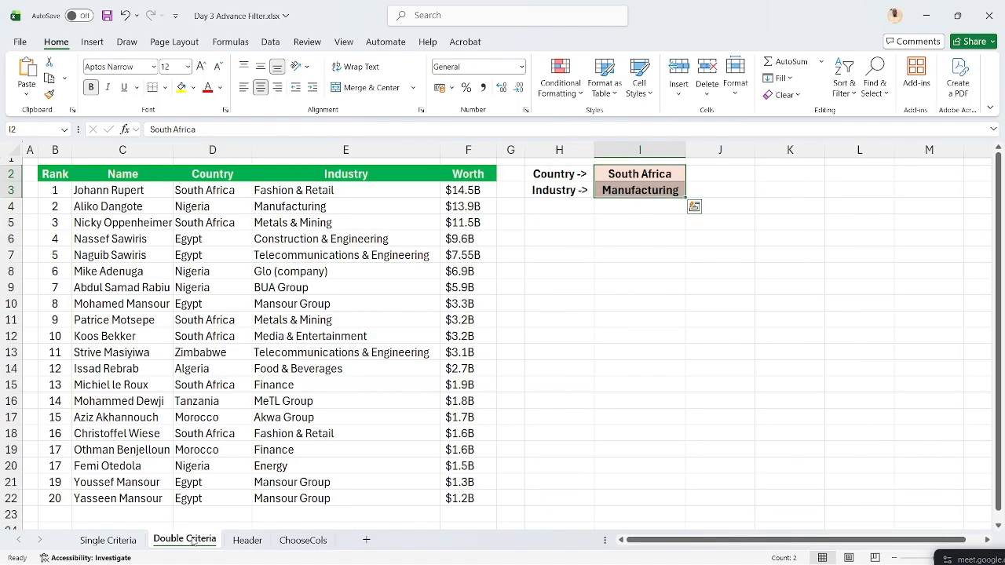
{"action": "left_click", "coordinate": [538, 235]}
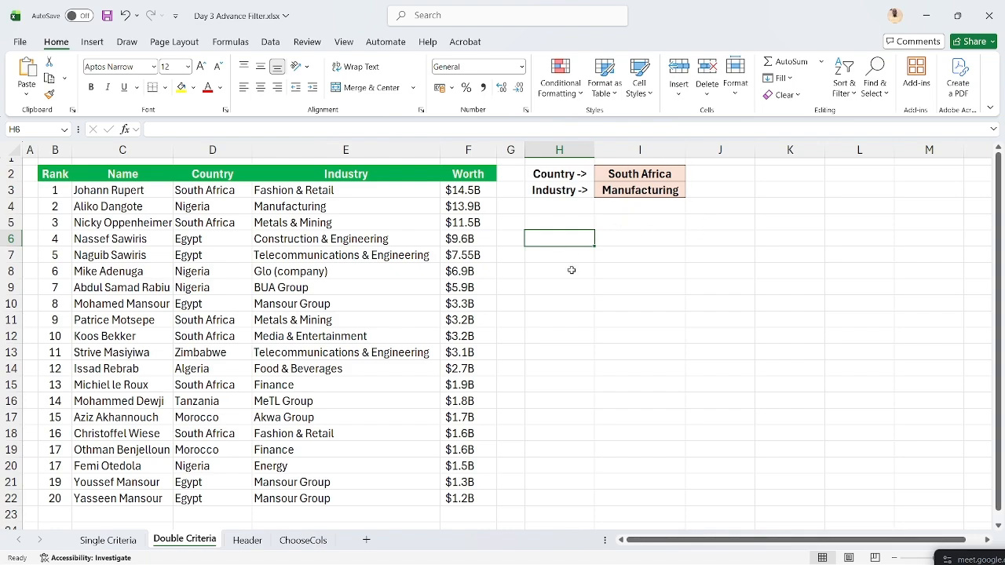
- Begin an H6 FILTER over B2:F22 with the condition D2:D22=I2
{"action": "type", "text": "=FIL"}
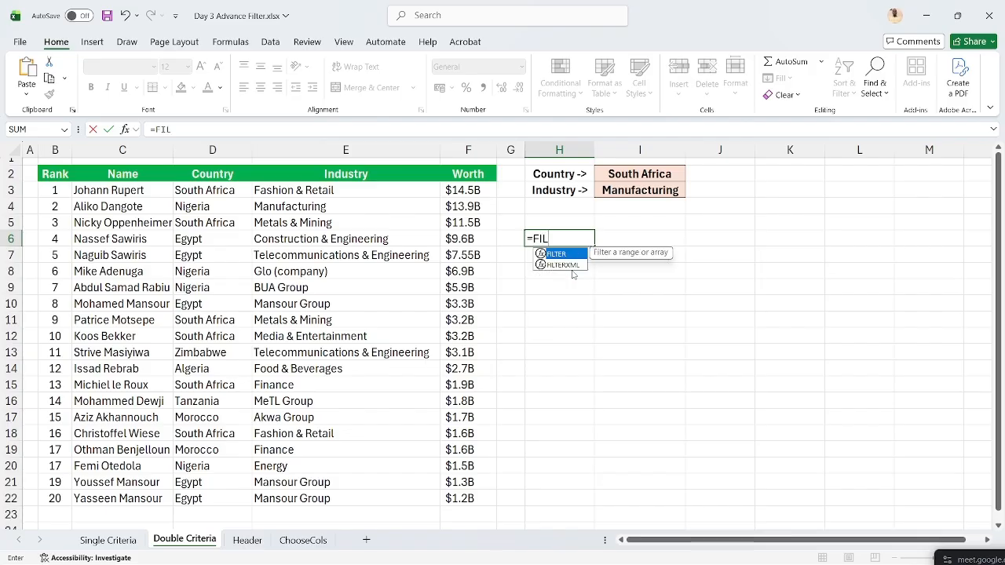
{"action": "type", "text": "TER"}
{"action": "type", "text": "("}
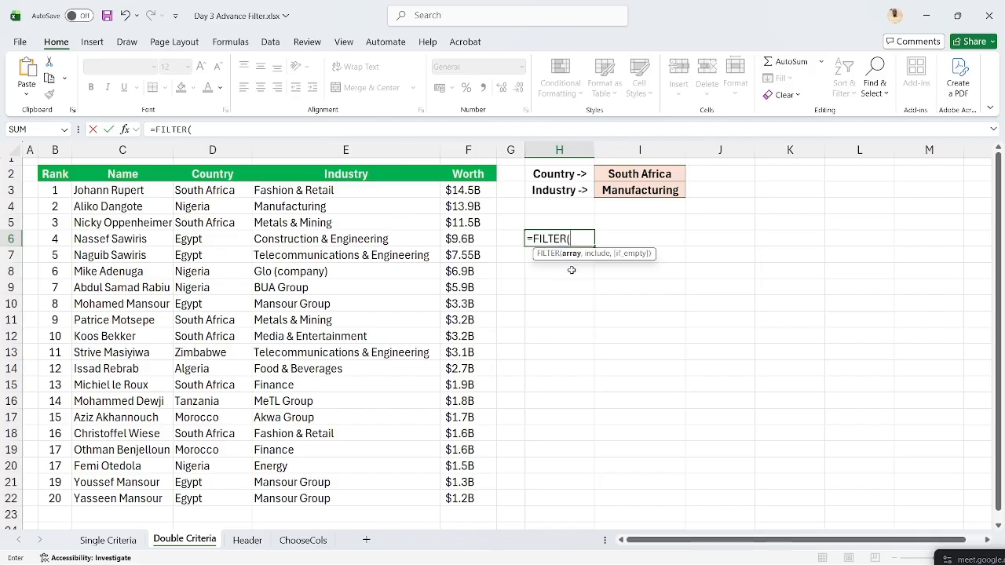
{"action": "left_click", "coordinate": [46, 175]}
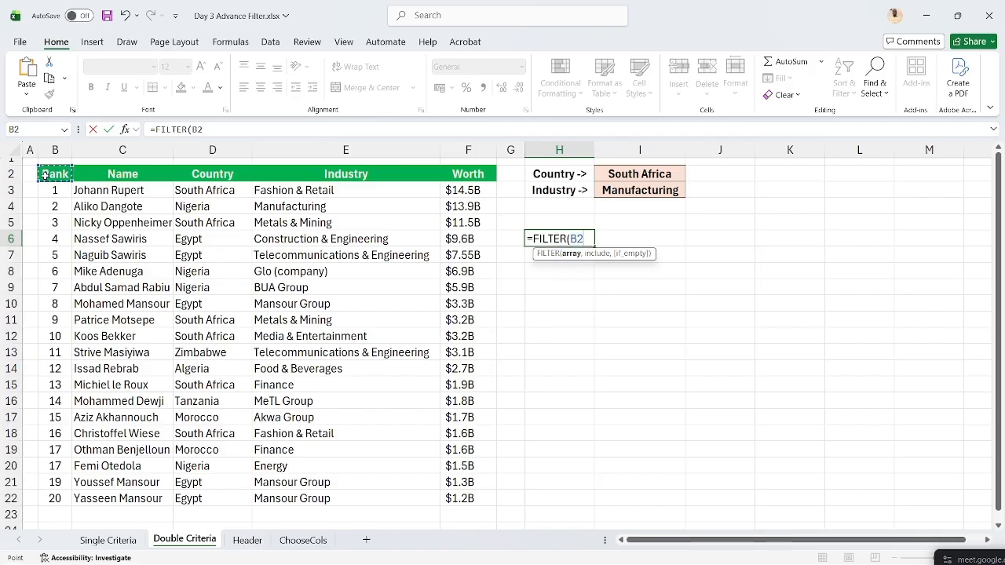
{"action": "key", "text": "ctrl+shift+Right"}
{"action": "key", "text": "ctrl+shift+Down"}
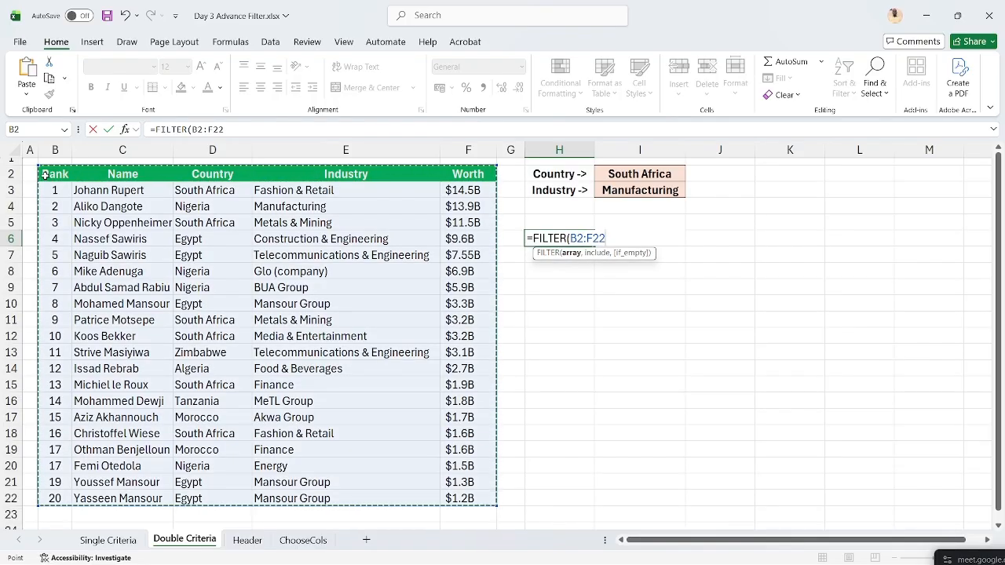
{"action": "type", "text": ","}
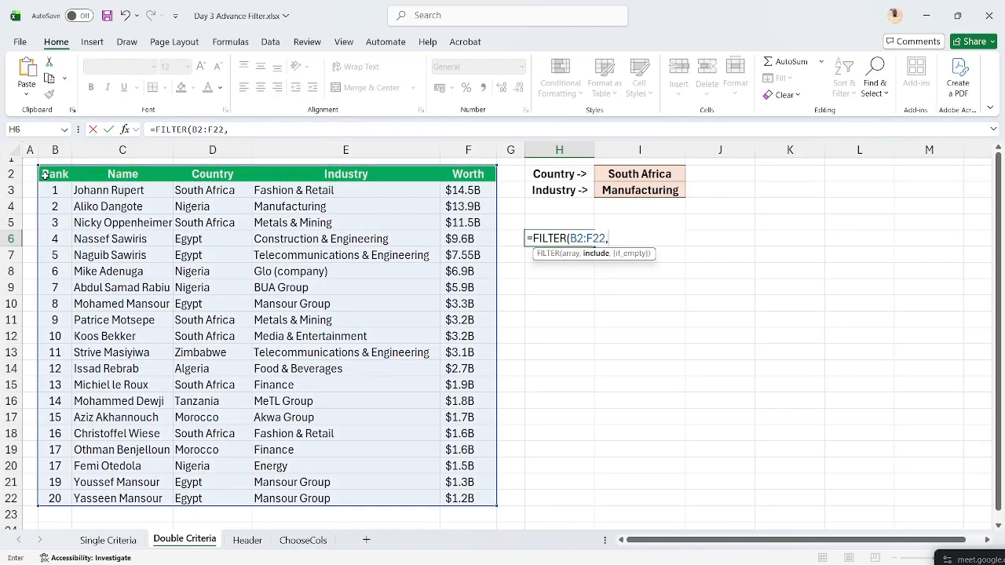
{"action": "left_click", "coordinate": [216, 174]}
{"action": "key", "text": "ctrl+shift+Down"}
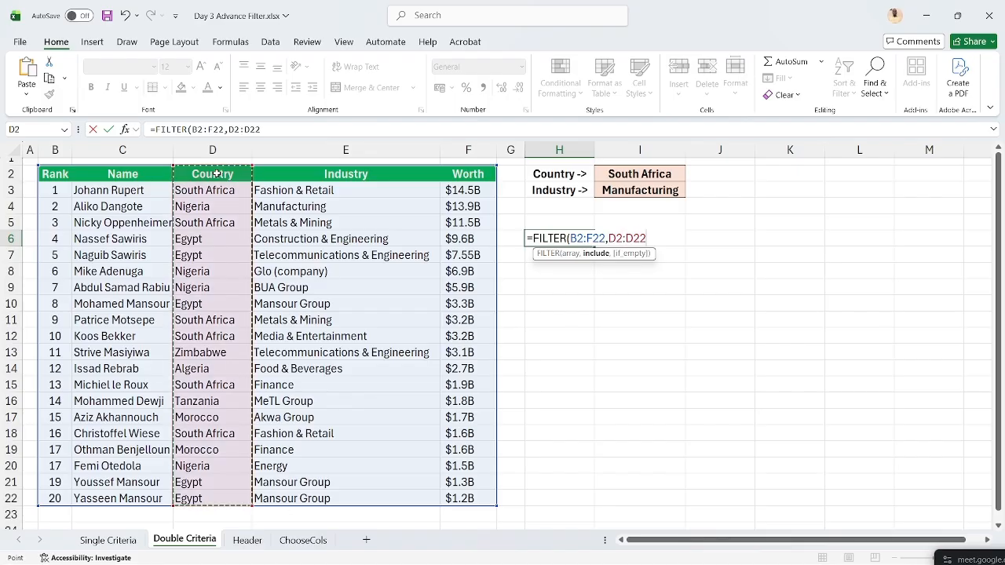
{"action": "type", "text": "="}
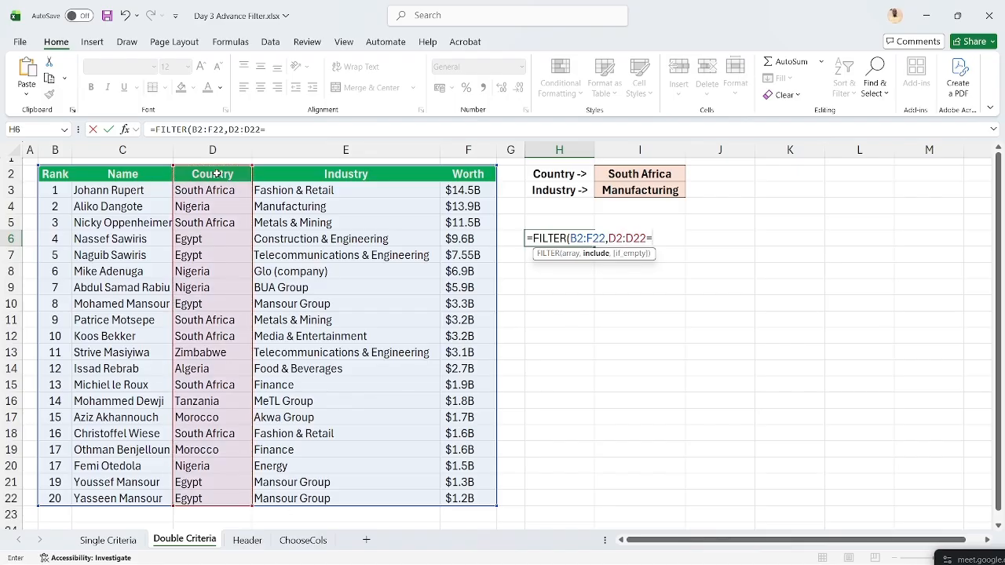
{"action": "left_click", "coordinate": [637, 174]}
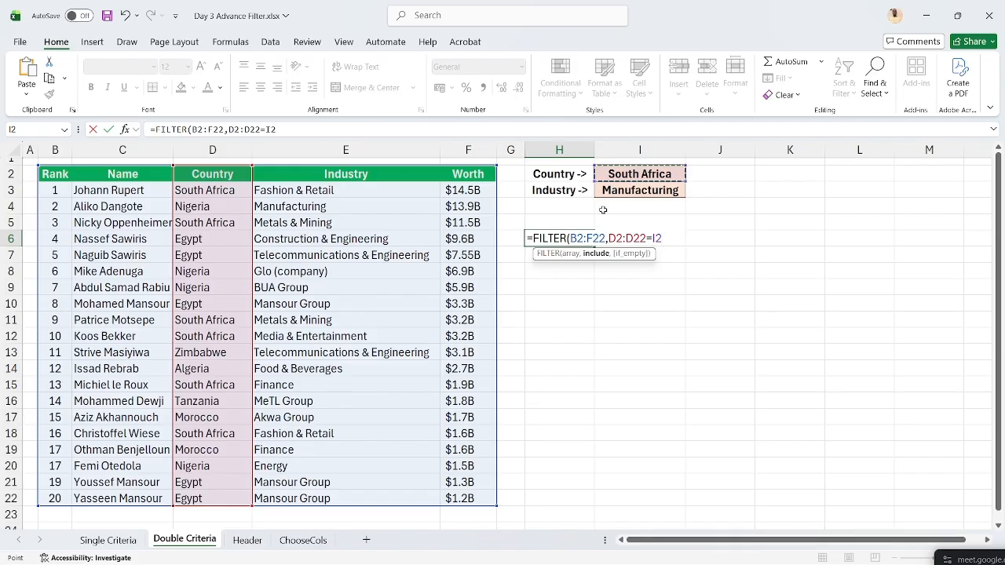
- Add +E2:E22=I3 as the Industry condition, then discard the draft and restart =FILTER(
{"action": "type", "text": "+"}
{"action": "left_click", "coordinate": [385, 176]}
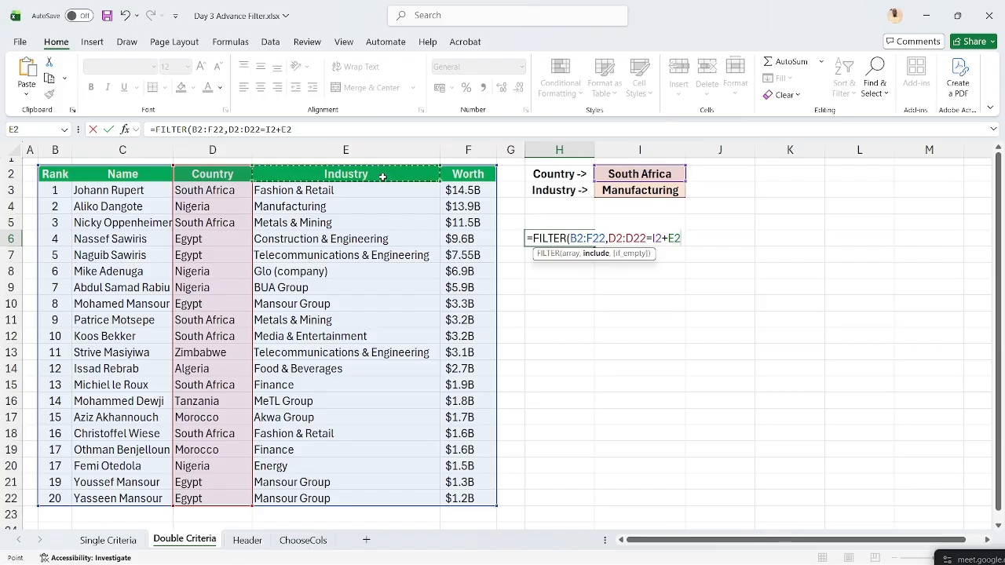
{"action": "key", "text": "ctrl+shift+Down"}
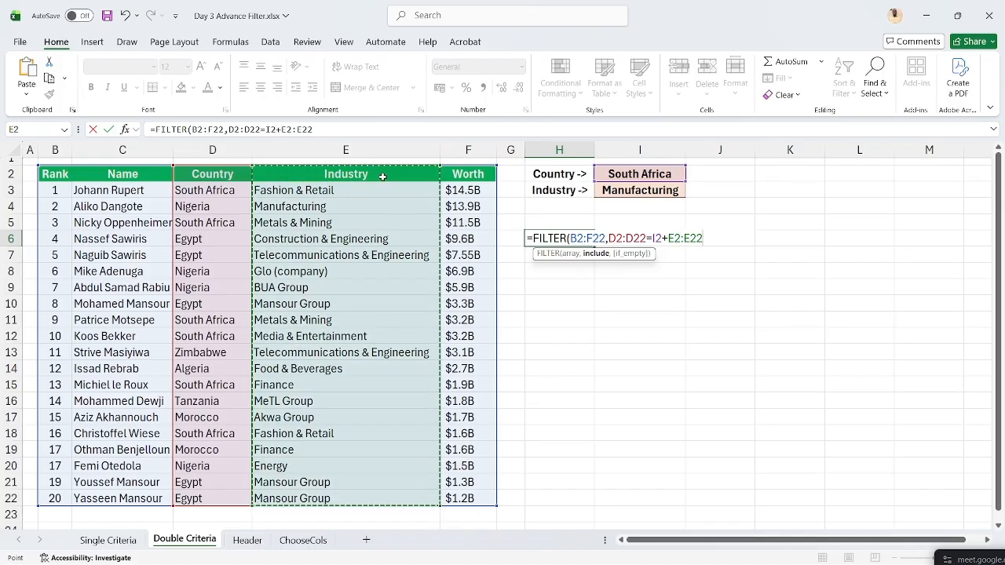
{"action": "type", "text": "="}
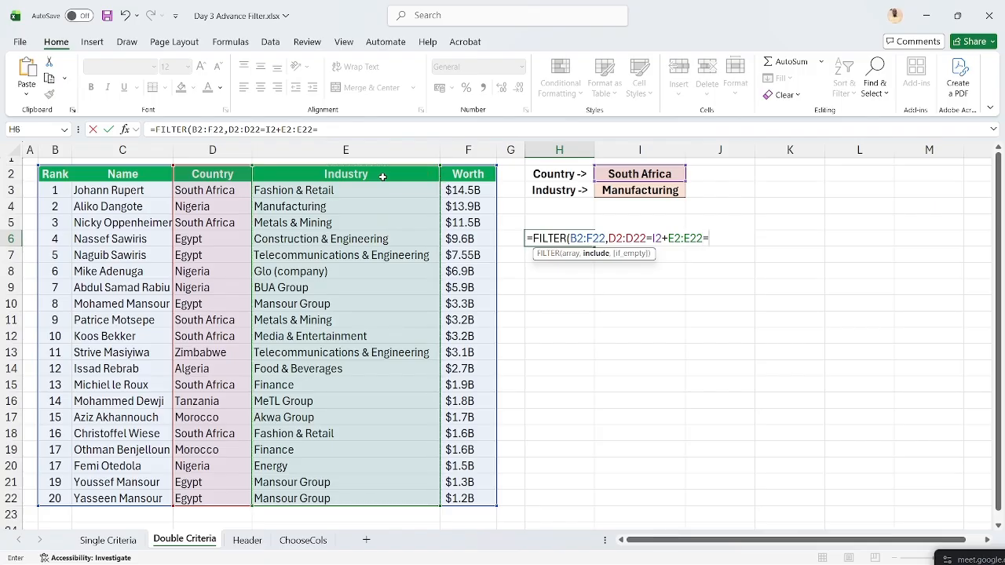
{"action": "left_click", "coordinate": [616, 190]}
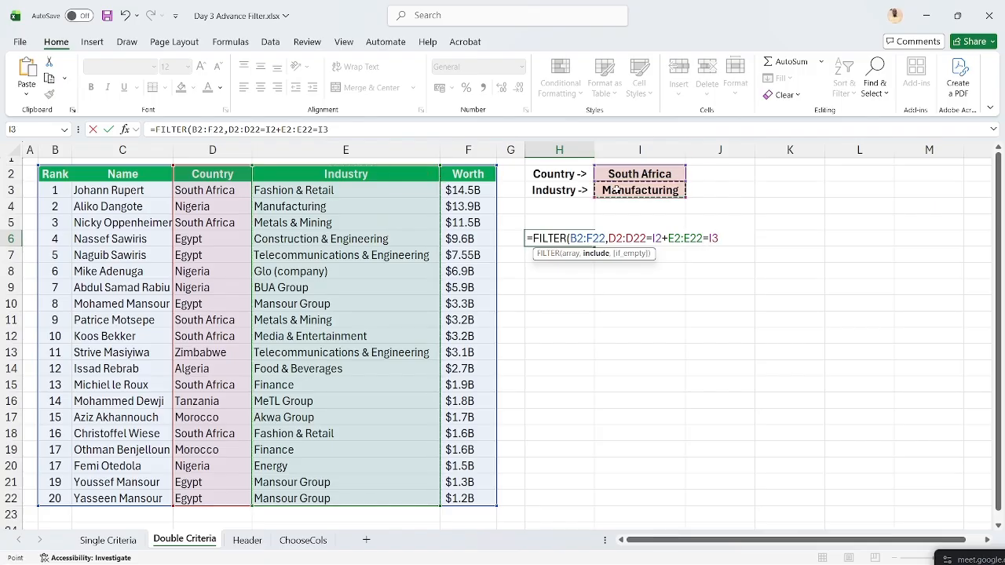
{"action": "type", "text": ")"}
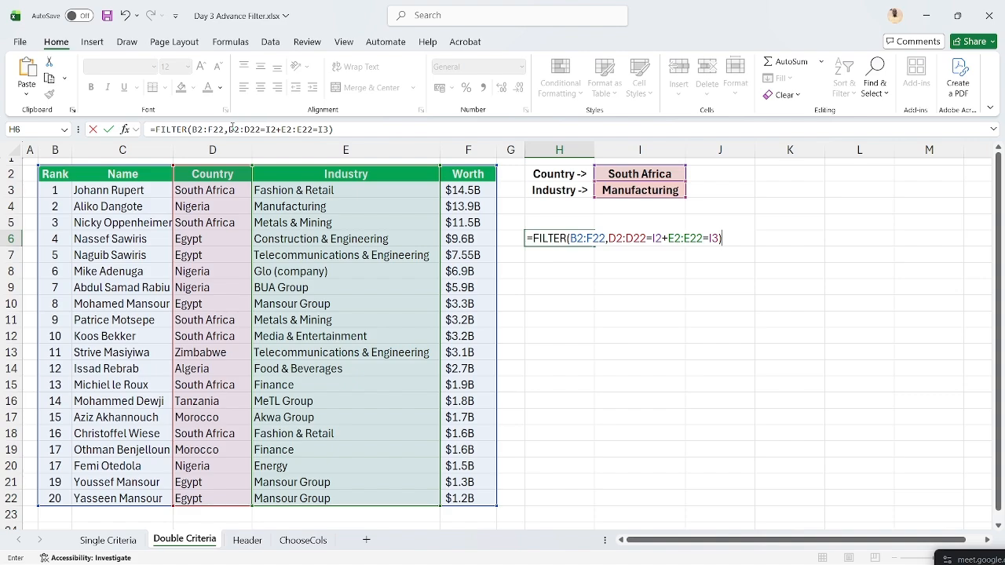
{"action": "left_click", "coordinate": [229, 128]}
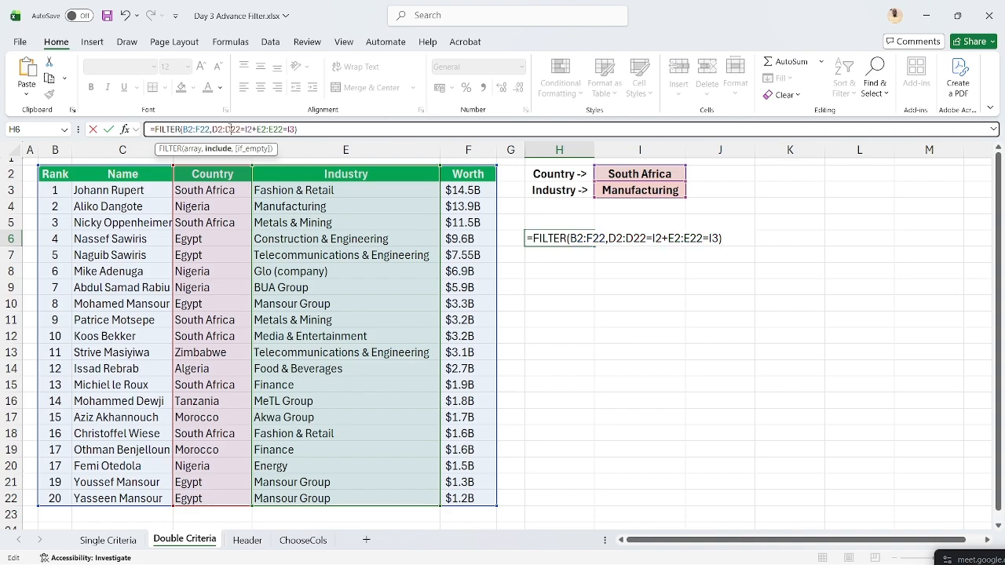
{"action": "key", "text": "Escape"}
{"action": "type", "text": "=FILTER("}
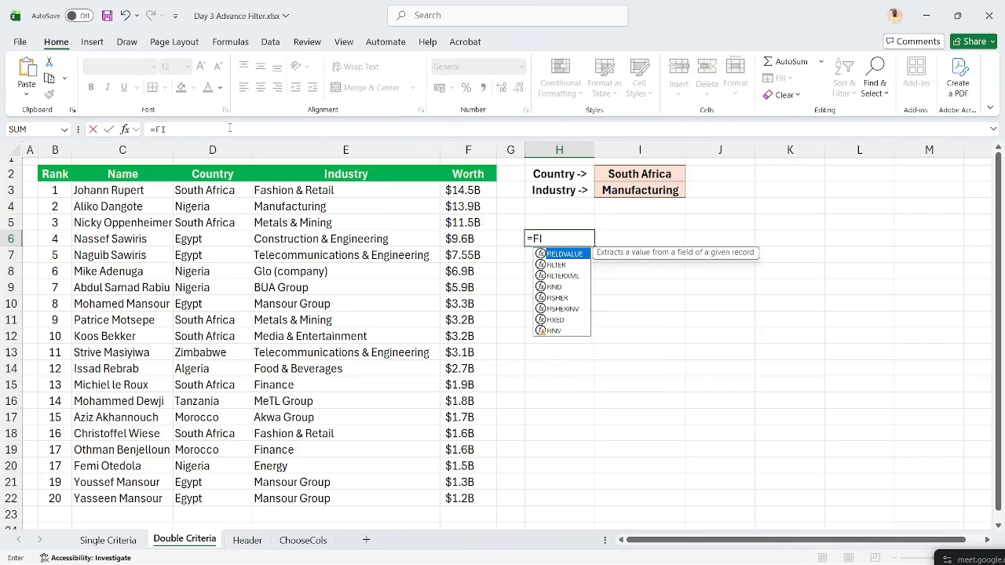
- Enter B2:F22 and the (D2:D22="South Africa" condition into the H6 FILTER
{"action": "left_click", "coordinate": [59, 172]}
{"action": "key", "text": "ctrl+shift+Right"}
{"action": "key", "text": "ctrl+shift+Down"}
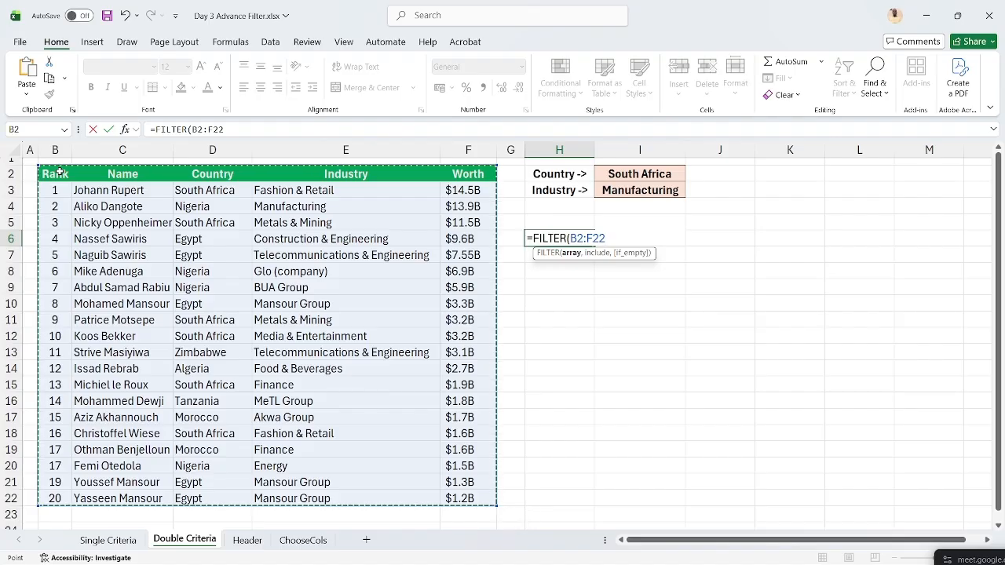
{"action": "type", "text": ","}
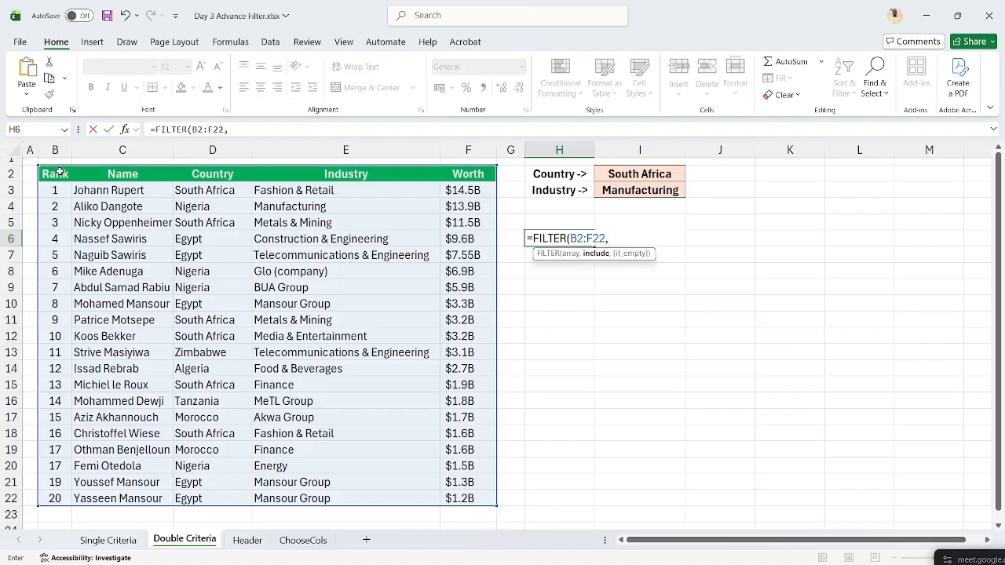
{"action": "type", "text": "("}
{"action": "left_click", "coordinate": [193, 176]}
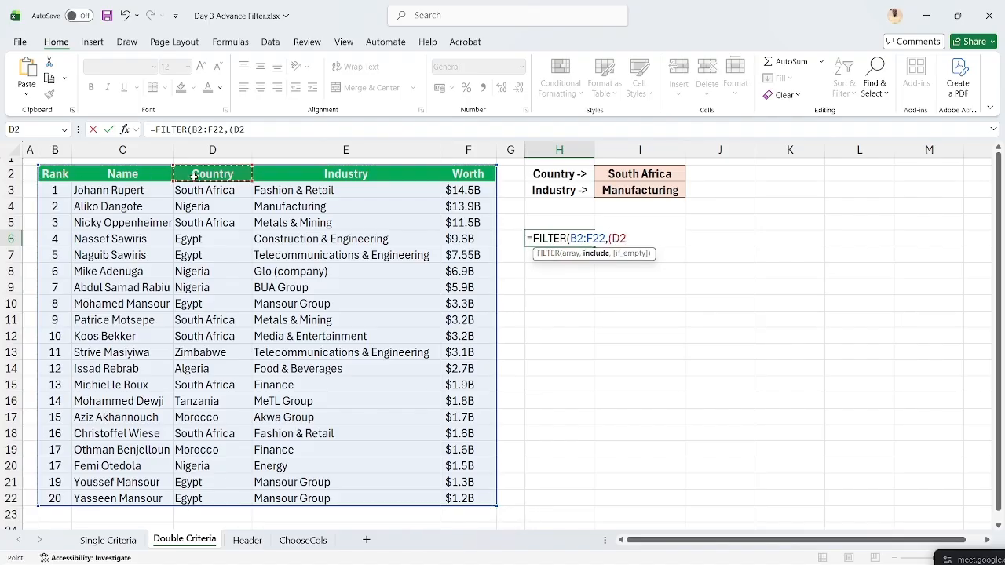
{"action": "key", "text": "ctrl+shift+Down"}
{"action": "type", "text": "="}
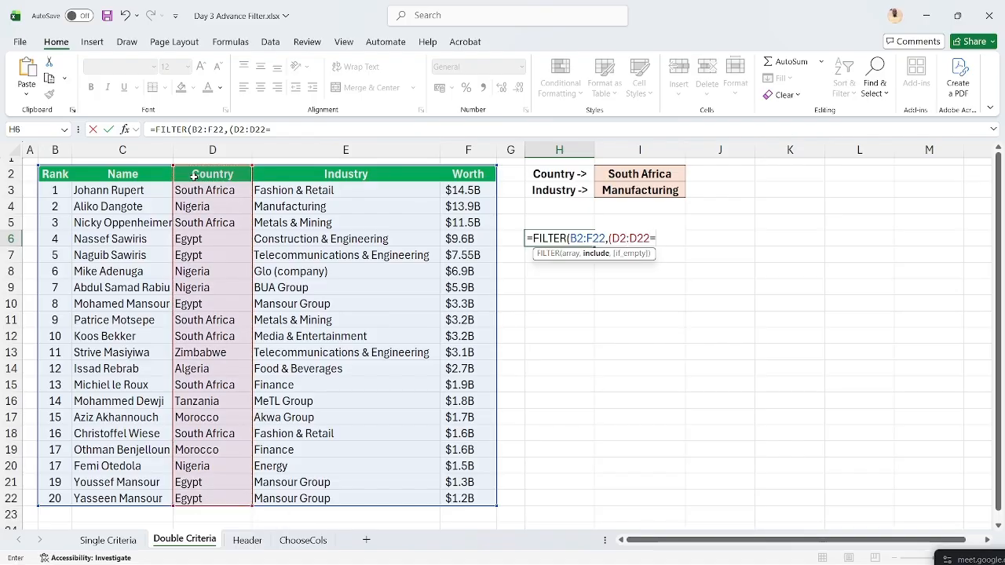
{"action": "type", "text": "\"So"}
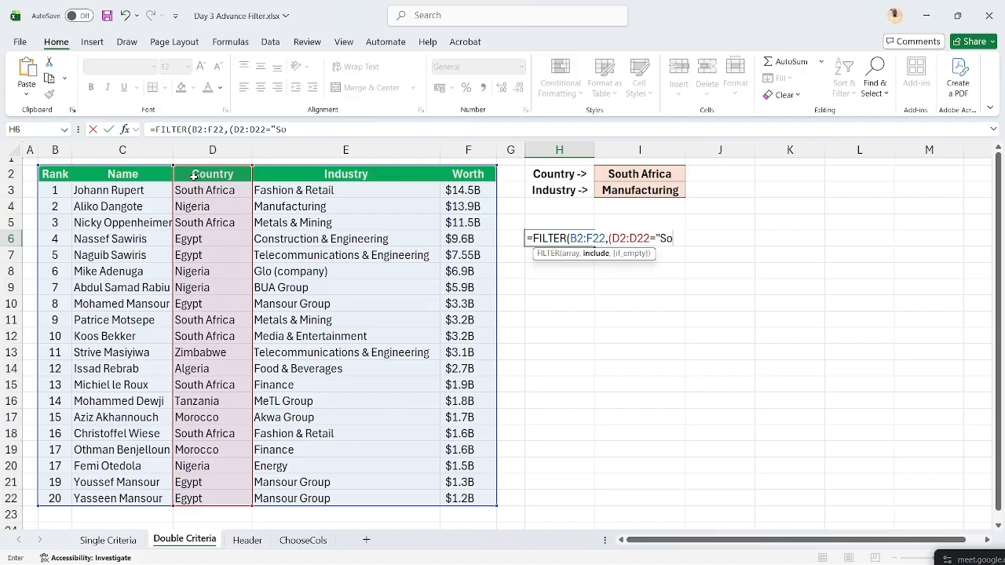
{"action": "type", "text": "uth Africa)"}
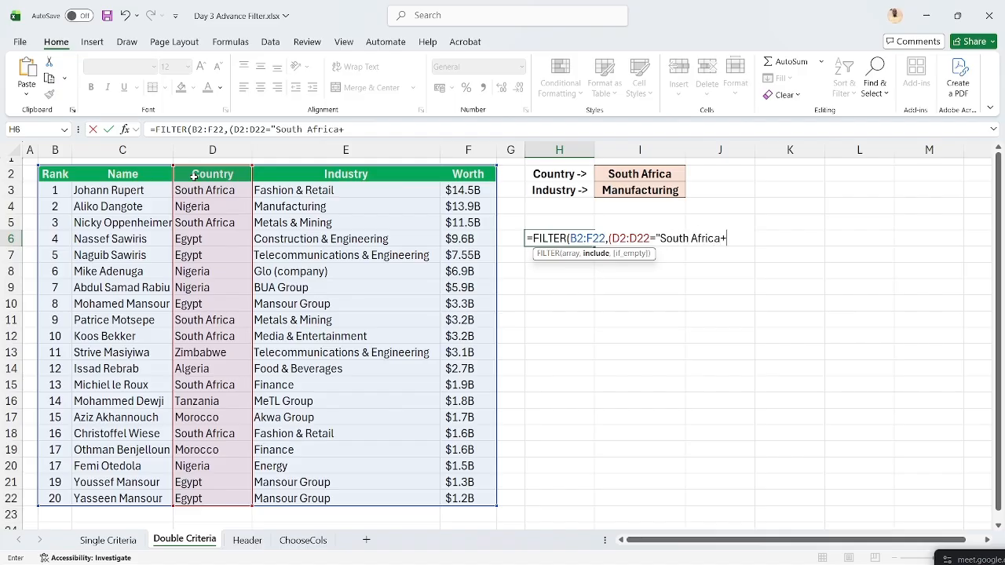
{"action": "type", "text": "+"}
- Add the (E2:E22="Manufacturing") condition, close the brackets and try to commit the formula
{"action": "left_click", "coordinate": [285, 179]}
{"action": "key", "text": "ctrl+shift+Down"}
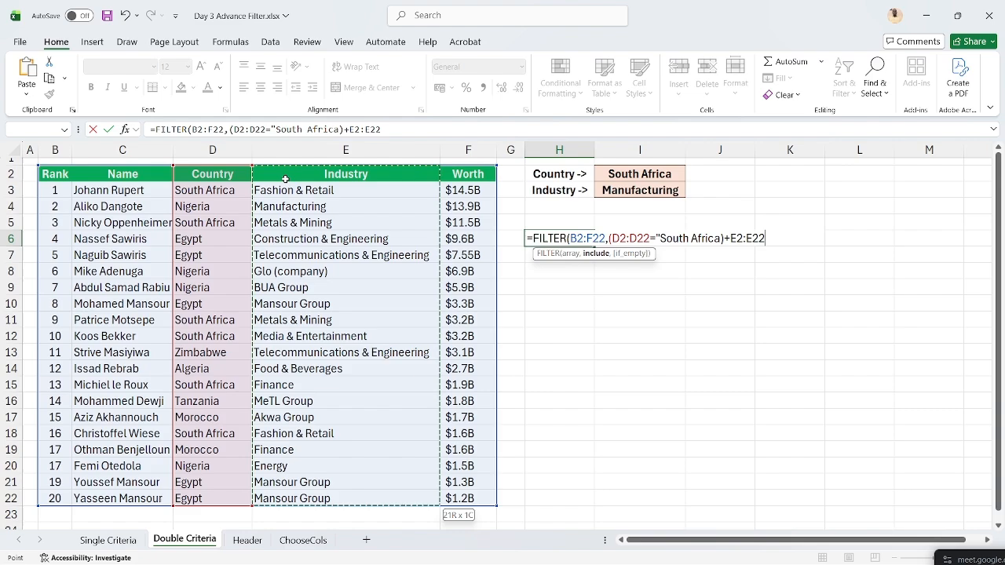
{"action": "key", "text": "BackSpace"}
{"action": "key", "text": "BackSpace"}
{"action": "key", "text": "BackSpace"}
{"action": "key", "text": "BackSpace"}
{"action": "key", "text": "BackSpace"}
{"action": "key", "text": "BackSpace"}
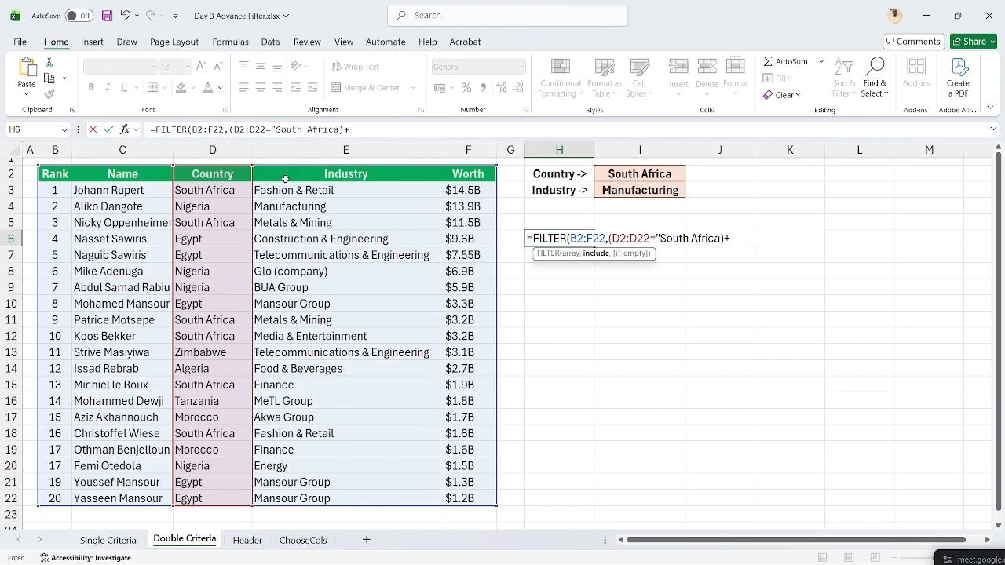
{"action": "type", "text": "("}
{"action": "left_click", "coordinate": [284, 178]}
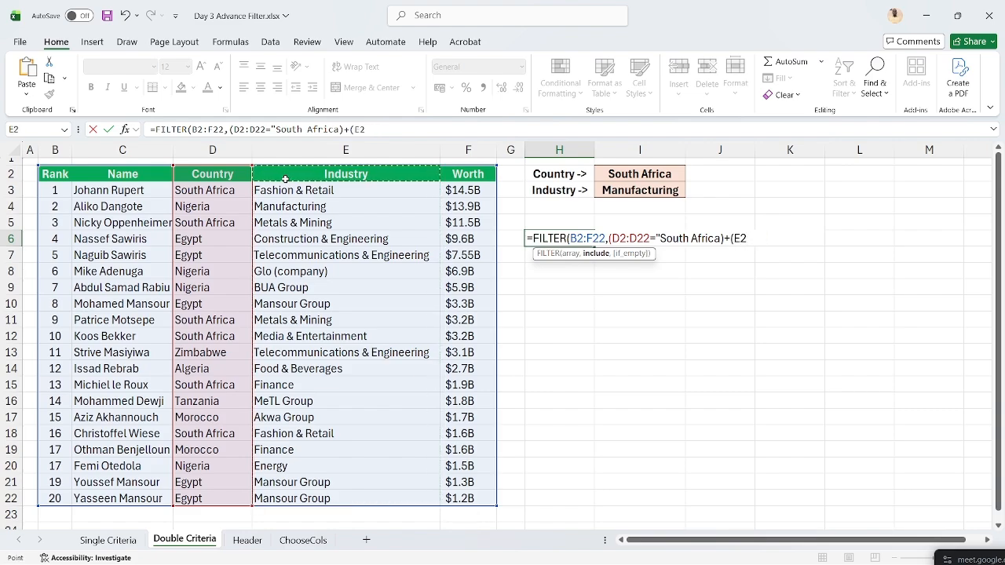
{"action": "key", "text": "ctrl+shift+Down"}
{"action": "type", "text": "="}
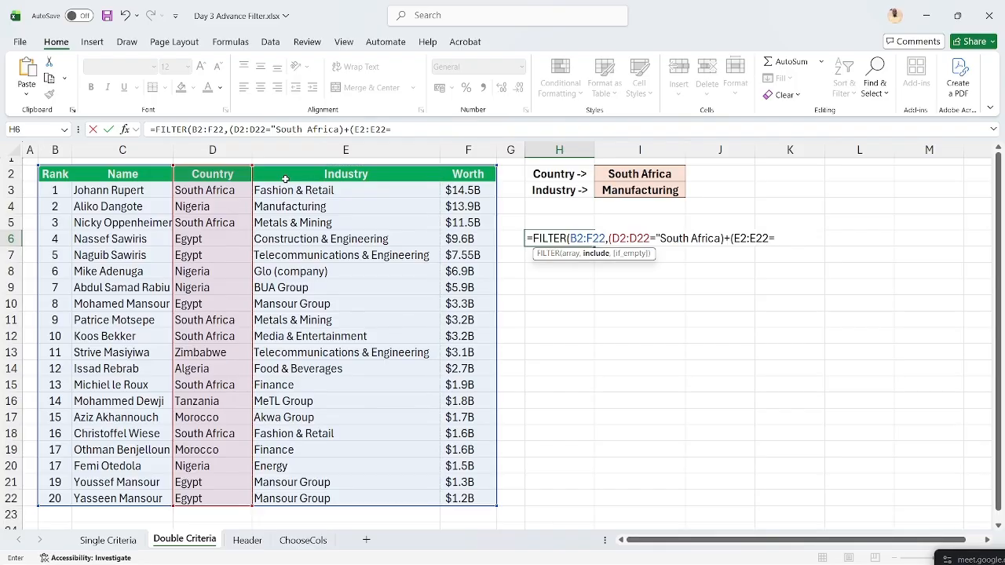
{"action": "type", "text": "\"Ma"}
{"action": "key", "text": "BackSpace"}
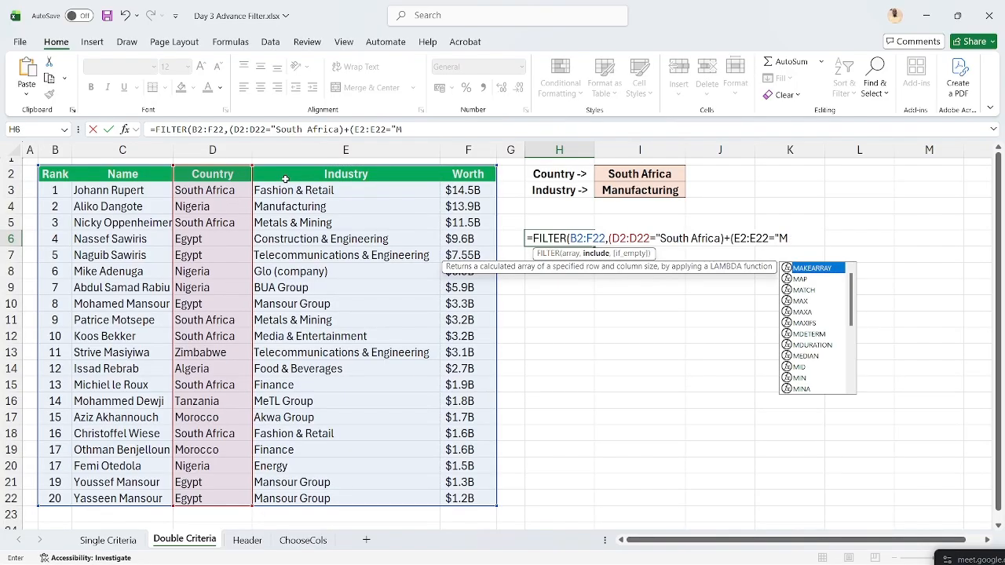
{"action": "type", "text": "anu"}
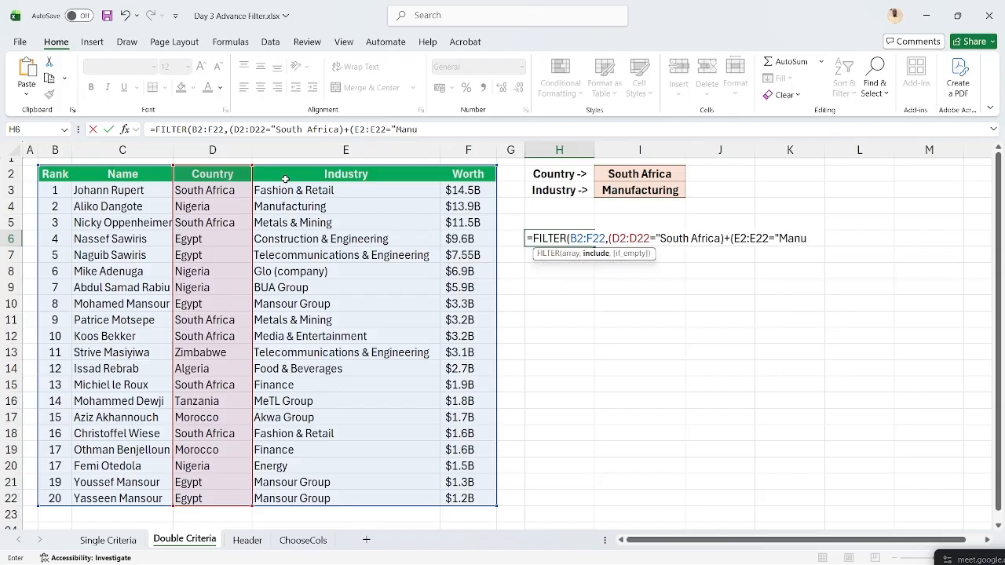
{"action": "type", "text": "fac"}
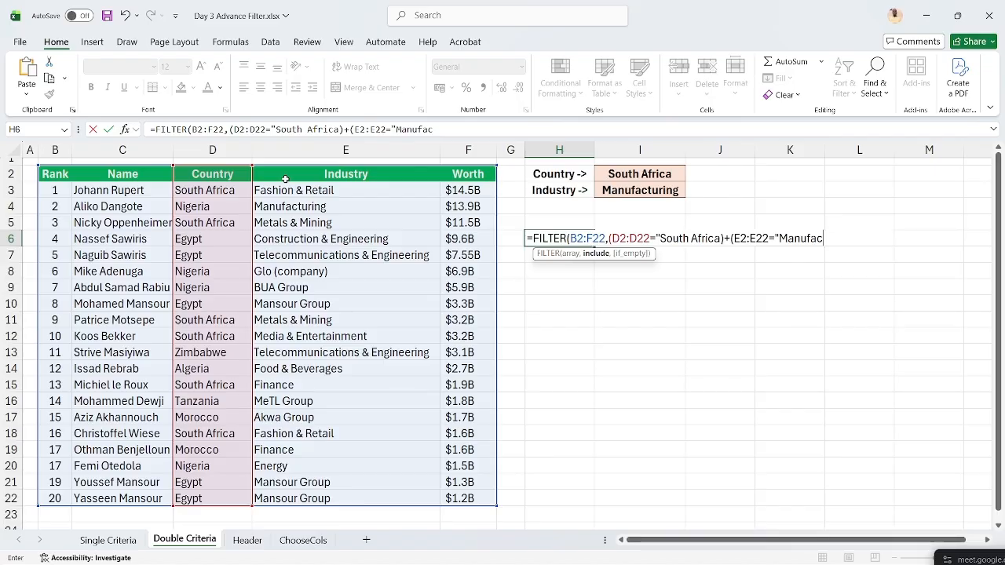
{"action": "type", "text": "turing\""}
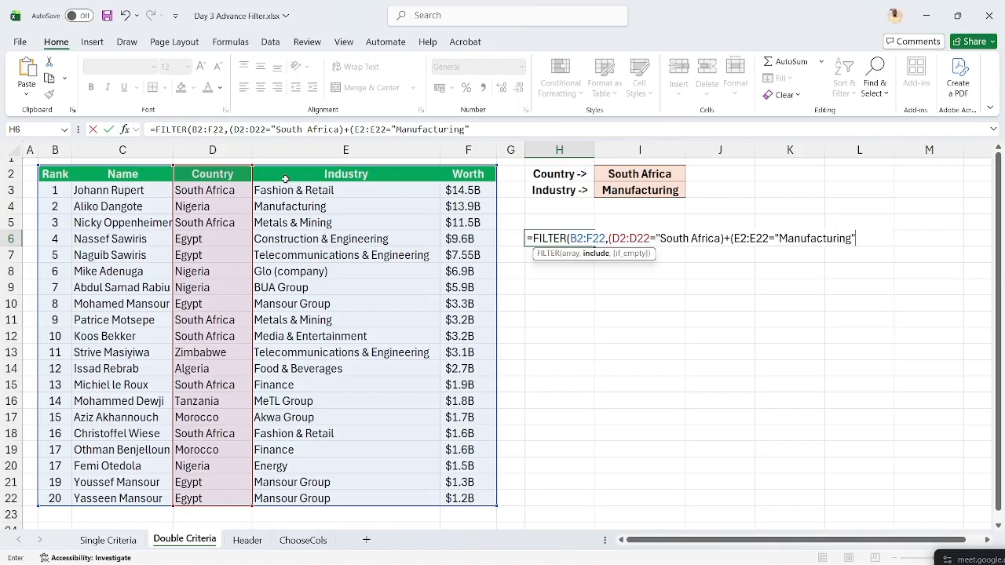
{"action": "type", "text": "))"}
{"action": "key", "text": "Return"}
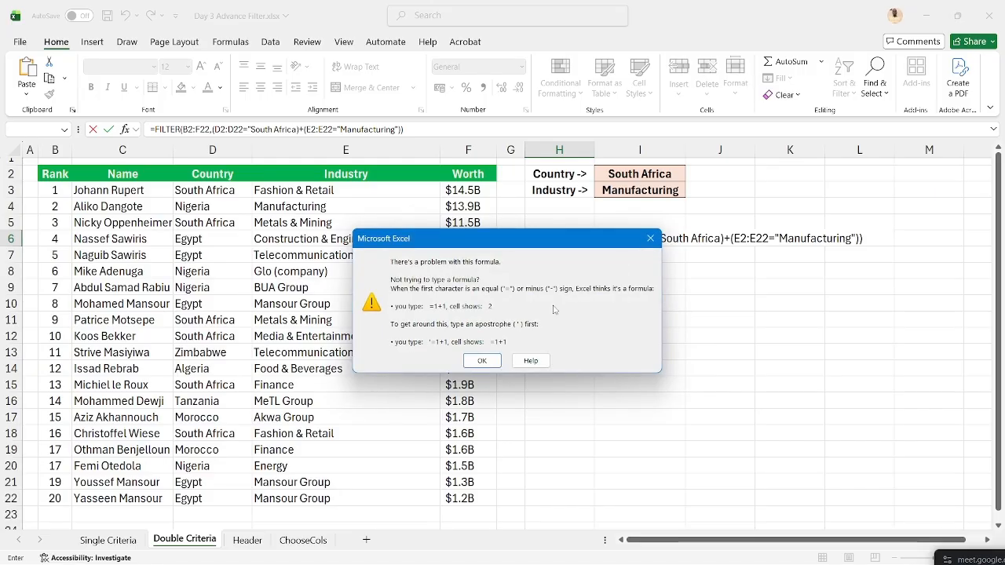
- Add the missing closing quote after South Africa and commit the FILTER formula
{"action": "left_click", "coordinate": [650, 238]}
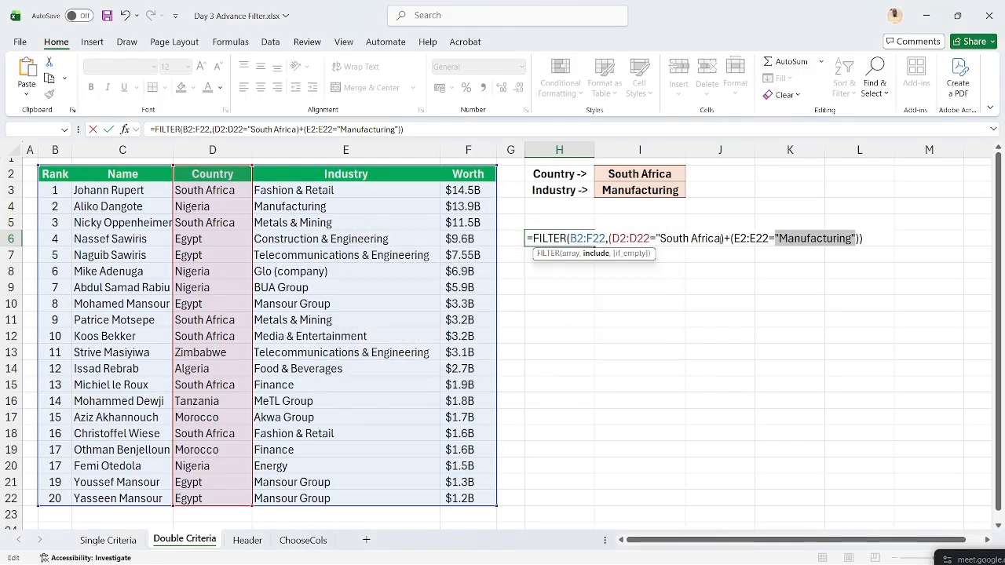
{"action": "left_click", "coordinate": [720, 238]}
{"action": "type", "text": "\""}
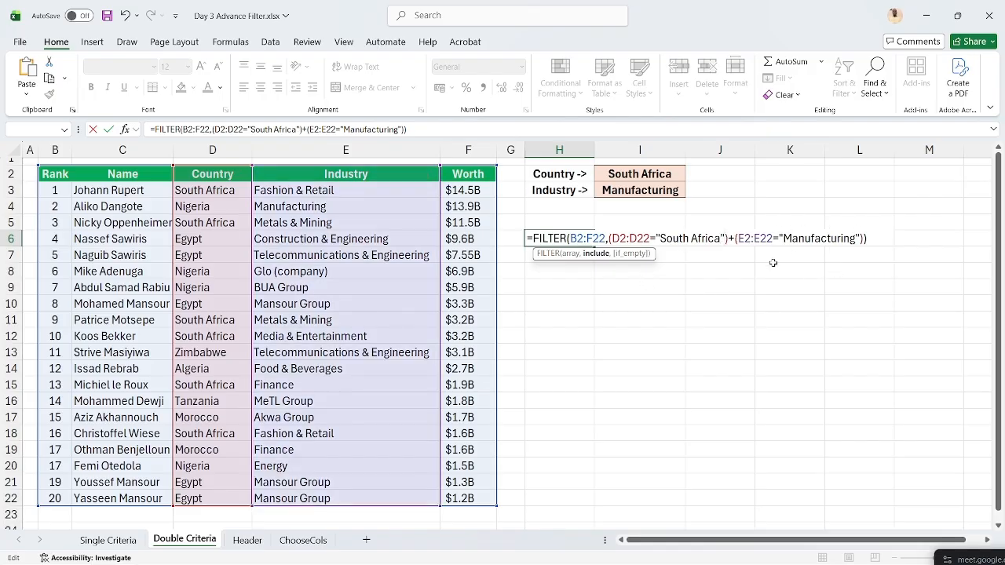
{"action": "key", "text": "Return"}
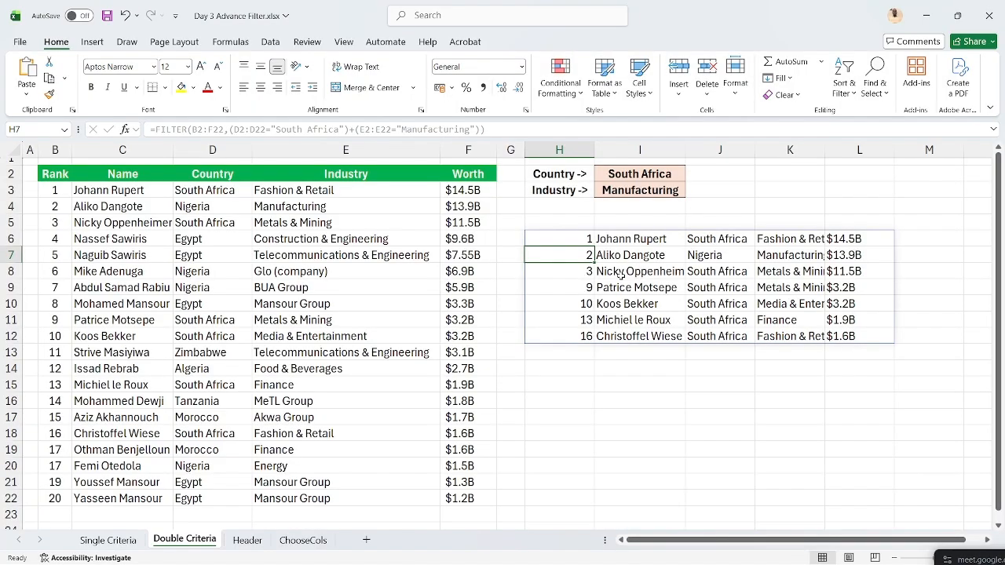
- Autofit column K so the spilled industry names show in full
{"action": "left_click", "coordinate": [555, 237]}
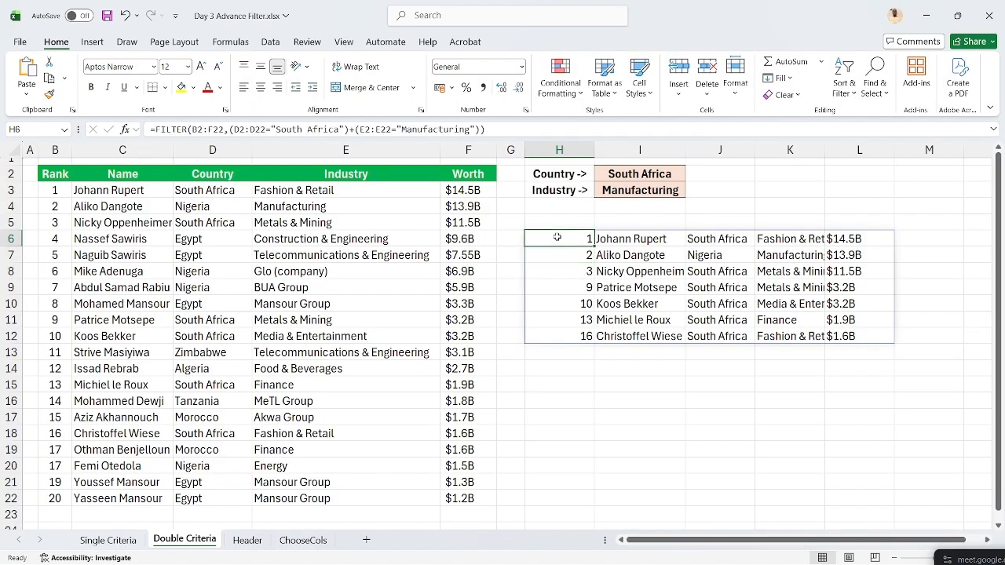
{"action": "left_click", "coordinate": [777, 256]}
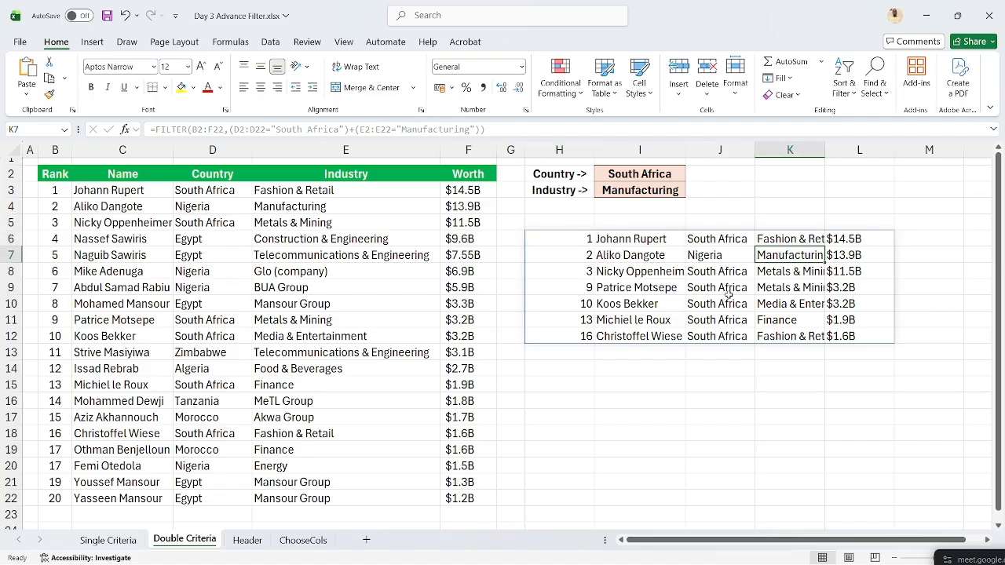
{"action": "double_click", "coordinate": [824, 150]}
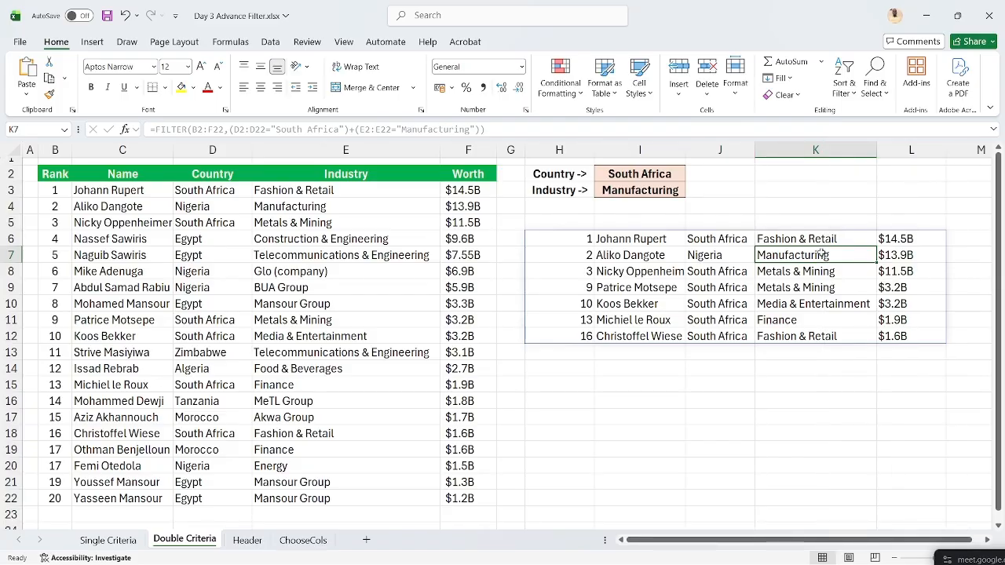
{"action": "left_click", "coordinate": [572, 240]}
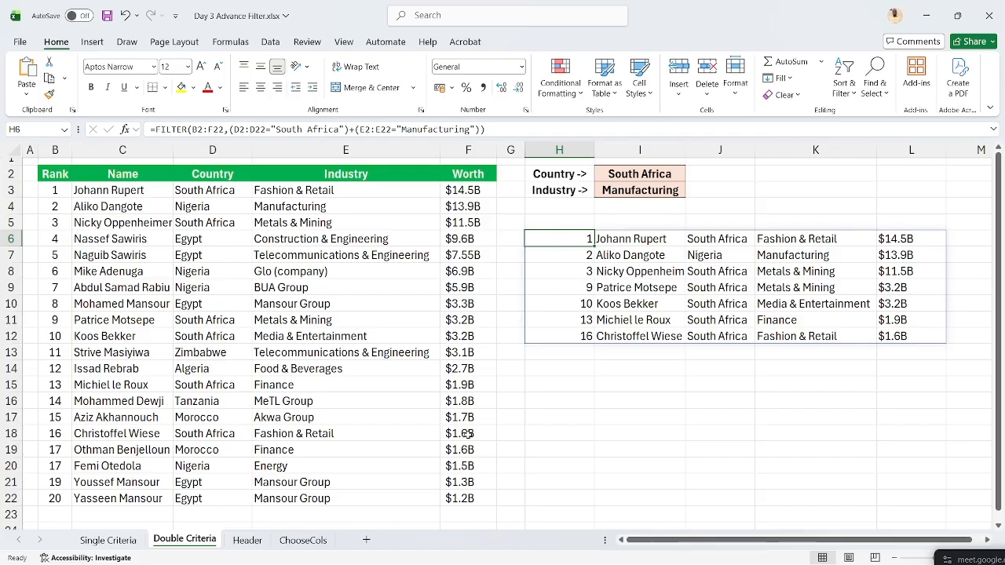
- Glance at the Header sheet, return to Double Criteria, and edit H6 in the formula bar
{"action": "left_click", "coordinate": [248, 541]}
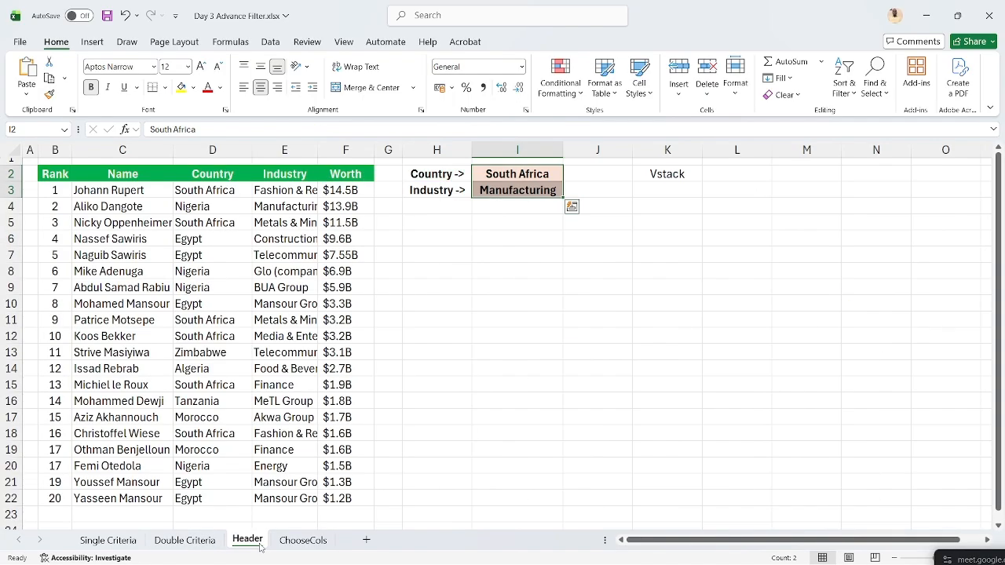
{"action": "left_click", "coordinate": [197, 540]}
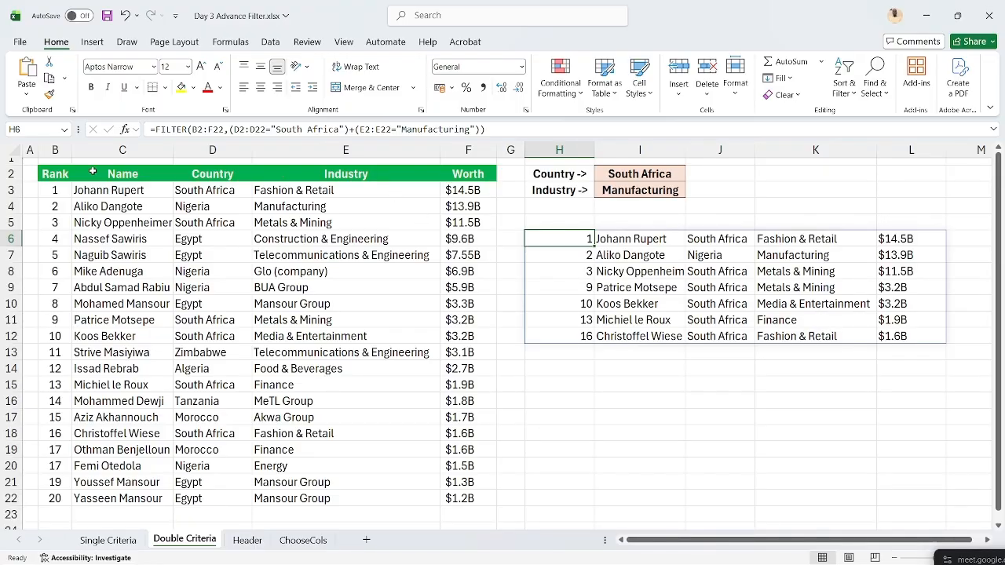
{"action": "left_click", "coordinate": [66, 174]}
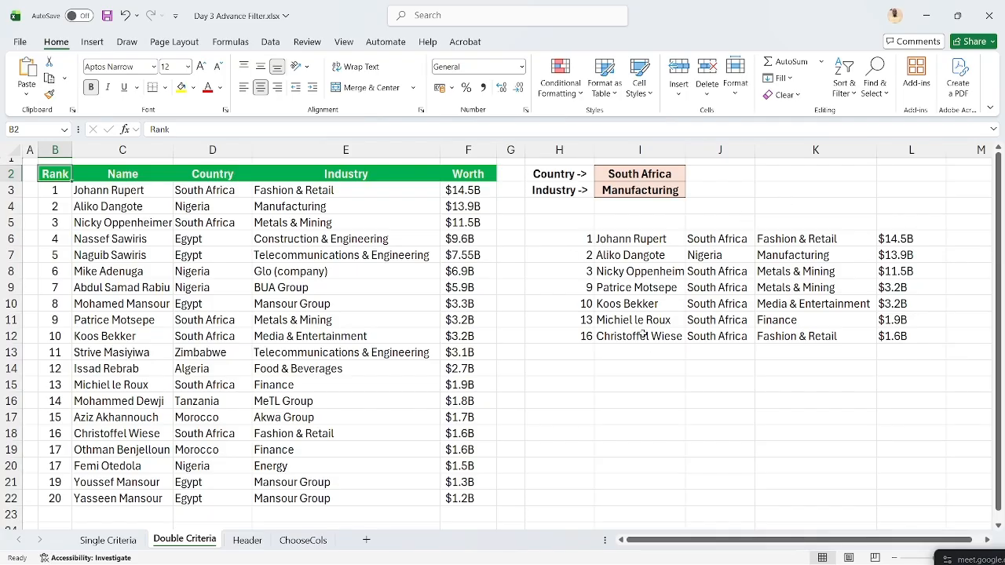
{"action": "left_click", "coordinate": [578, 240]}
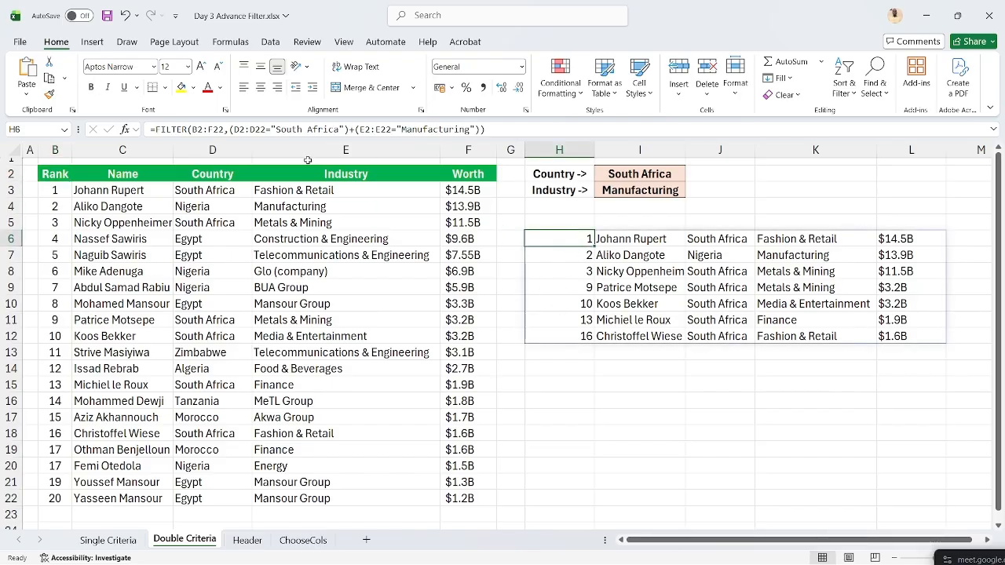
{"action": "left_click", "coordinate": [157, 129]}
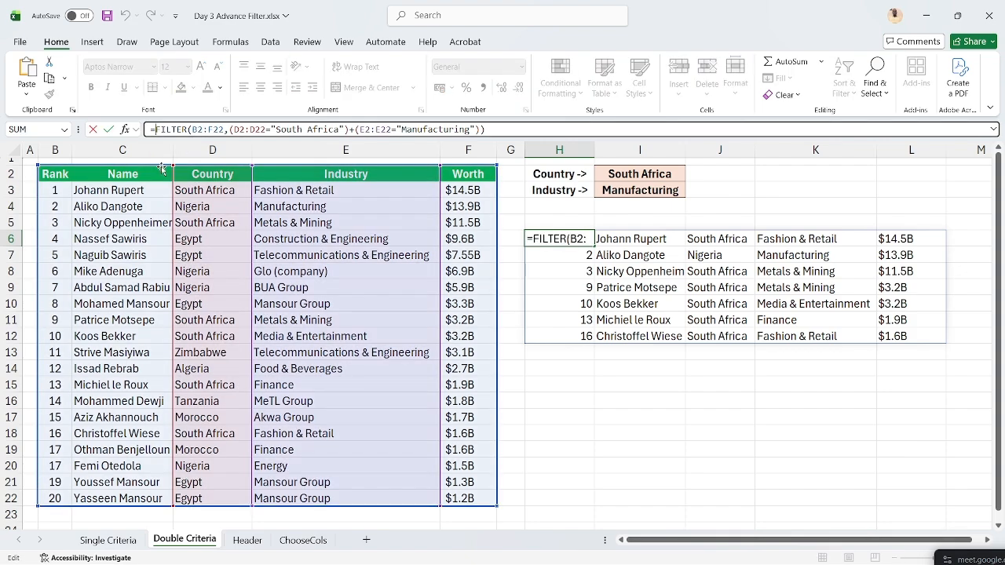
- Wrap the H6 formula as =VSTACK(B2:F2,FILTER(...)) to add the Rank–Worth header row
{"action": "type", "text": "vs"}
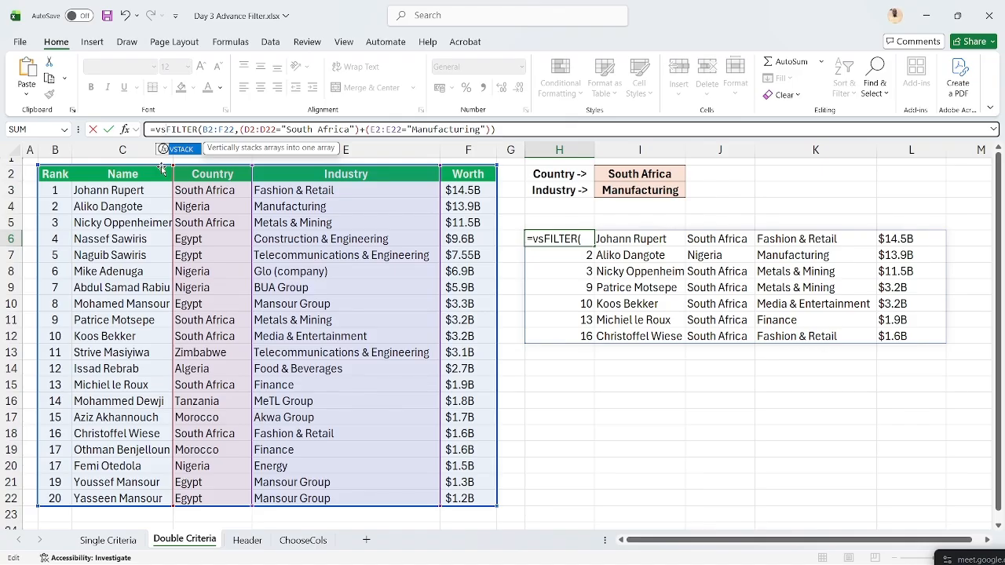
{"action": "type", "text": "tac"}
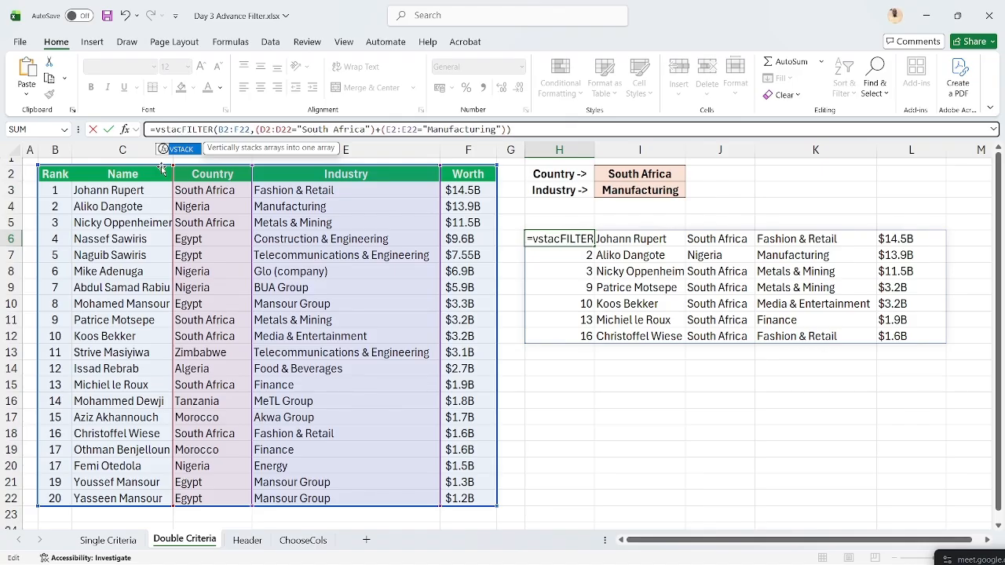
{"action": "type", "text": "k("}
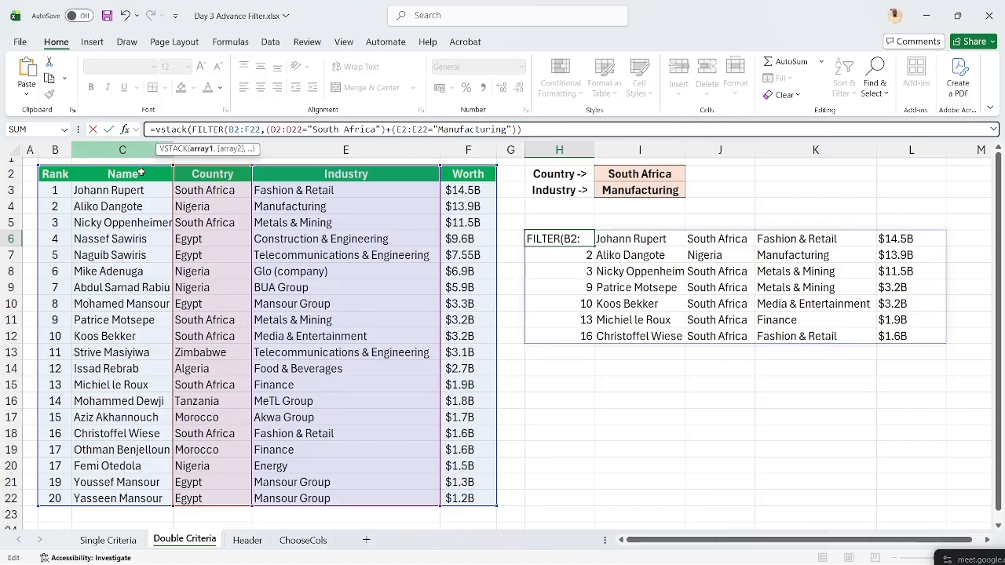
{"action": "left_click", "coordinate": [55, 171]}
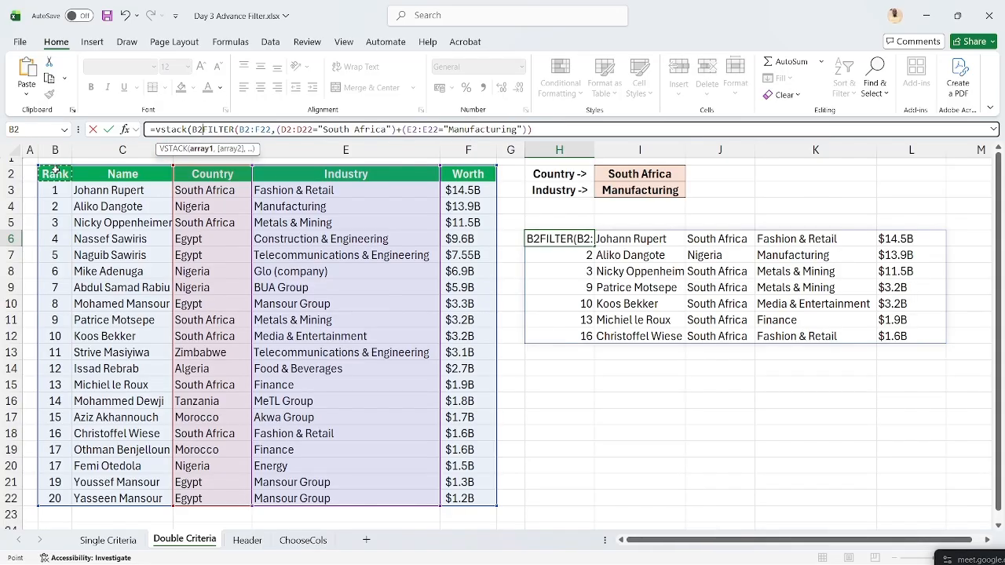
{"action": "left_click_drag", "start_coordinate": [55, 171], "coordinate": [486, 175]}
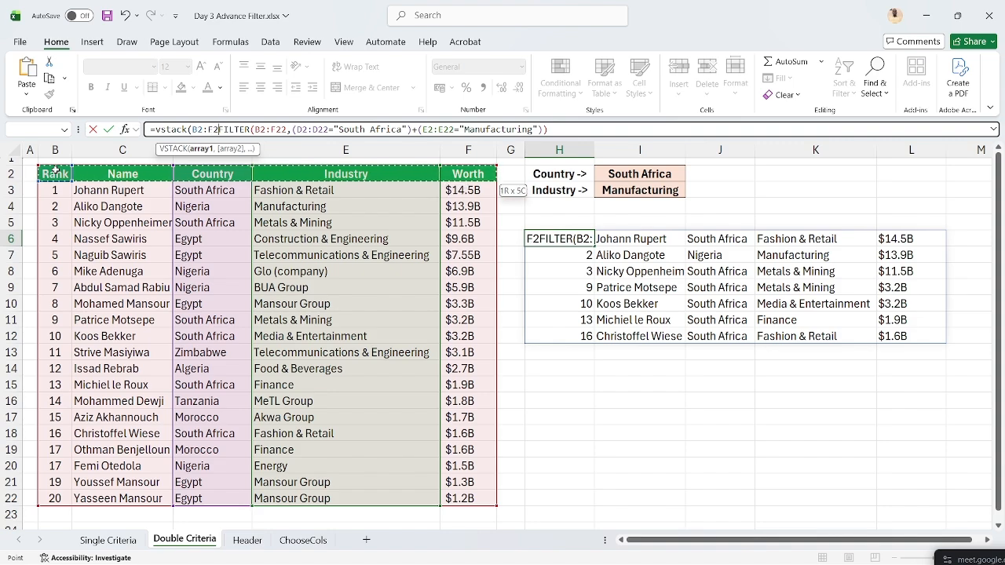
{"action": "type", "text": ","}
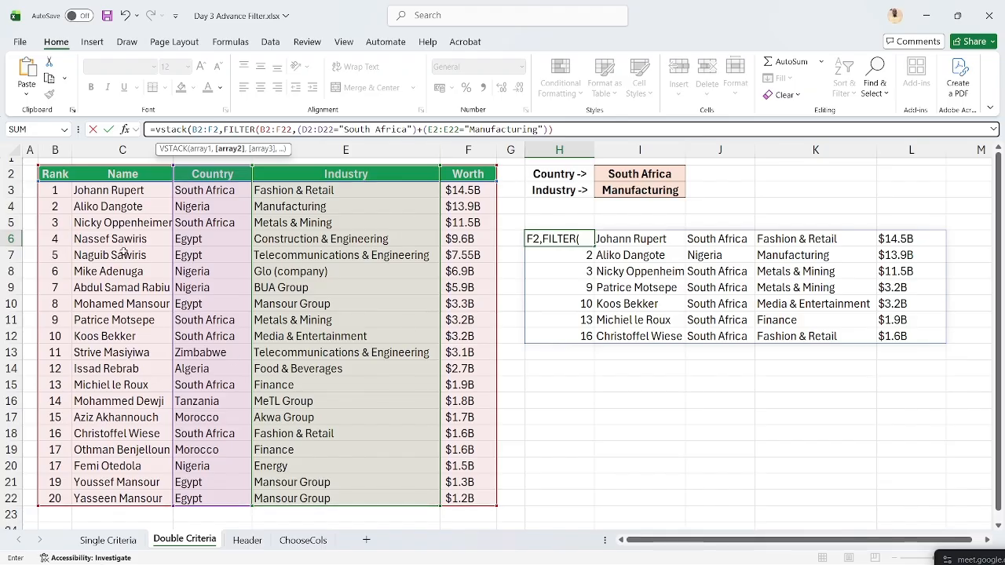
{"action": "left_click", "coordinate": [613, 130]}
{"action": "type", "text": ")"}
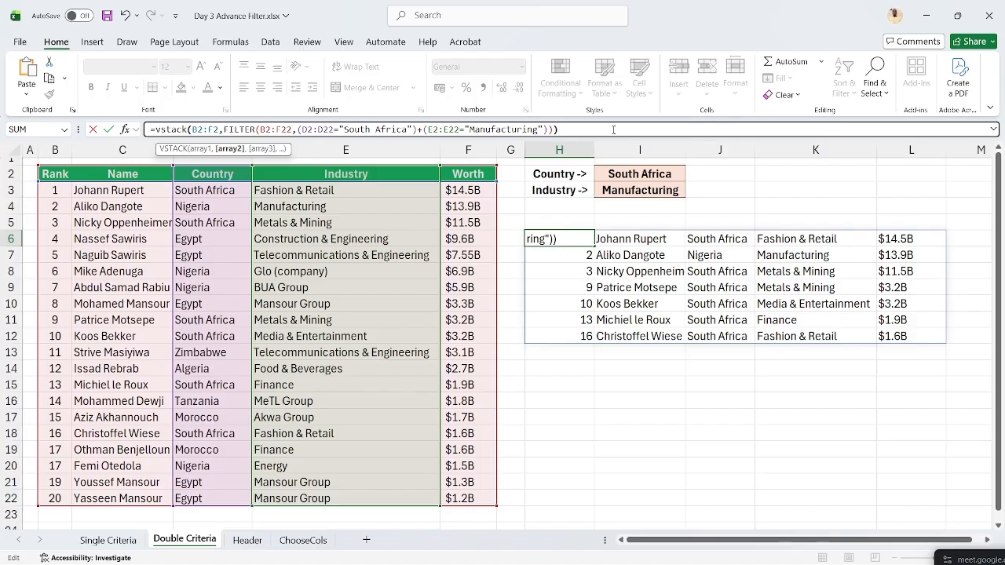
{"action": "key", "text": "Return"}
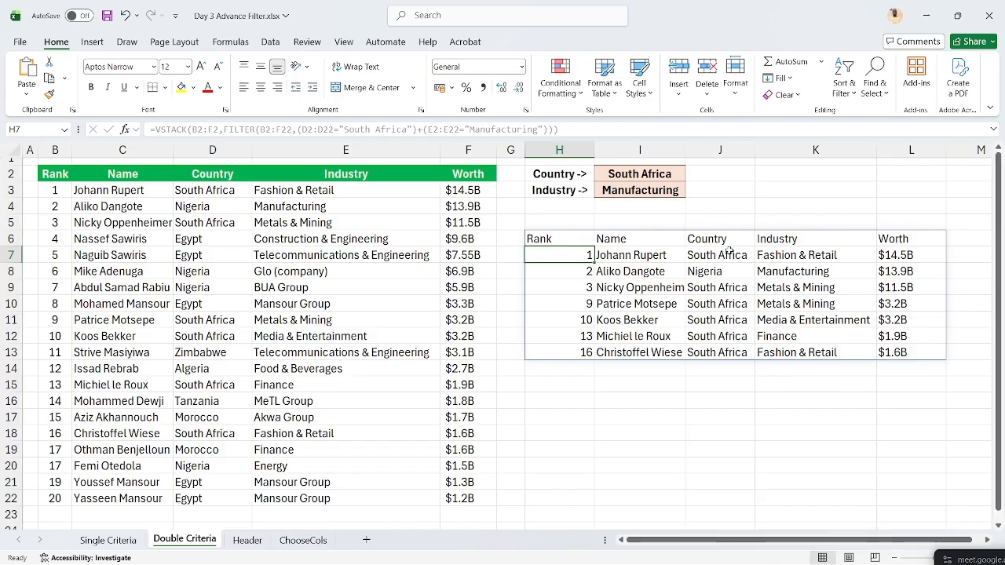
- Undo the VSTACK wrapper in H6, restoring the plain FILTER formula with seven results
{"action": "key", "text": "Up"}
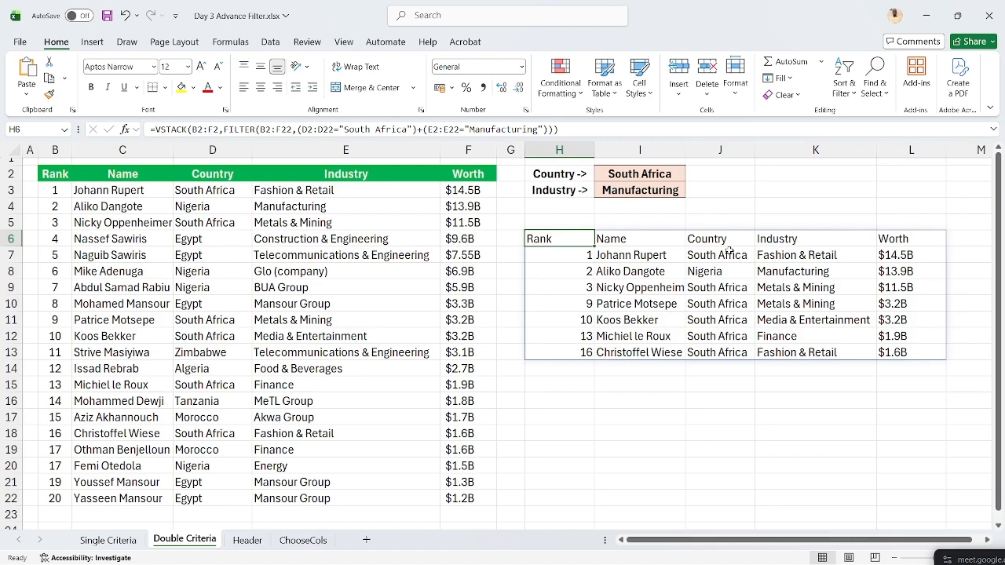
{"action": "key", "text": "ctrl+z"}
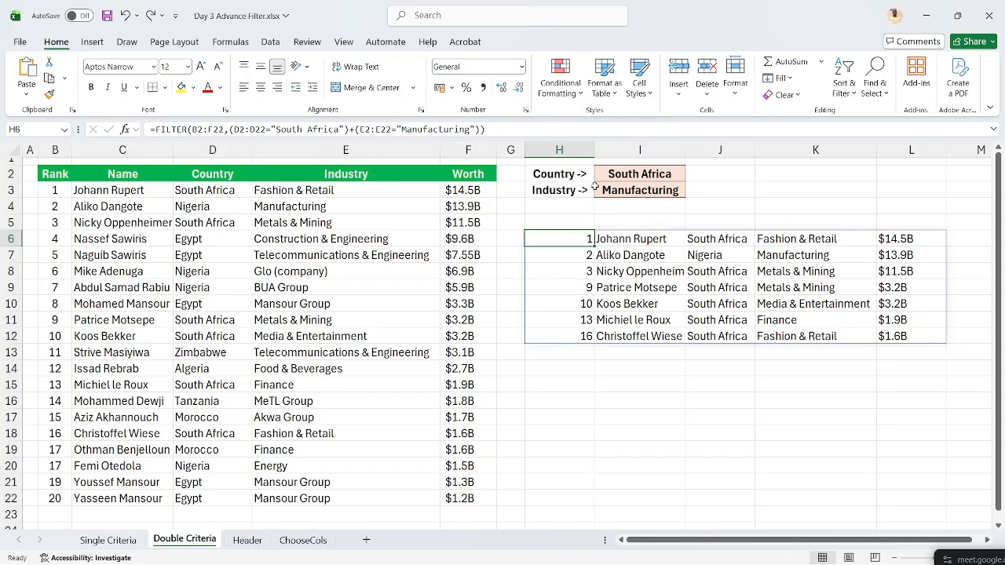
{"action": "left_click", "coordinate": [156, 129]}
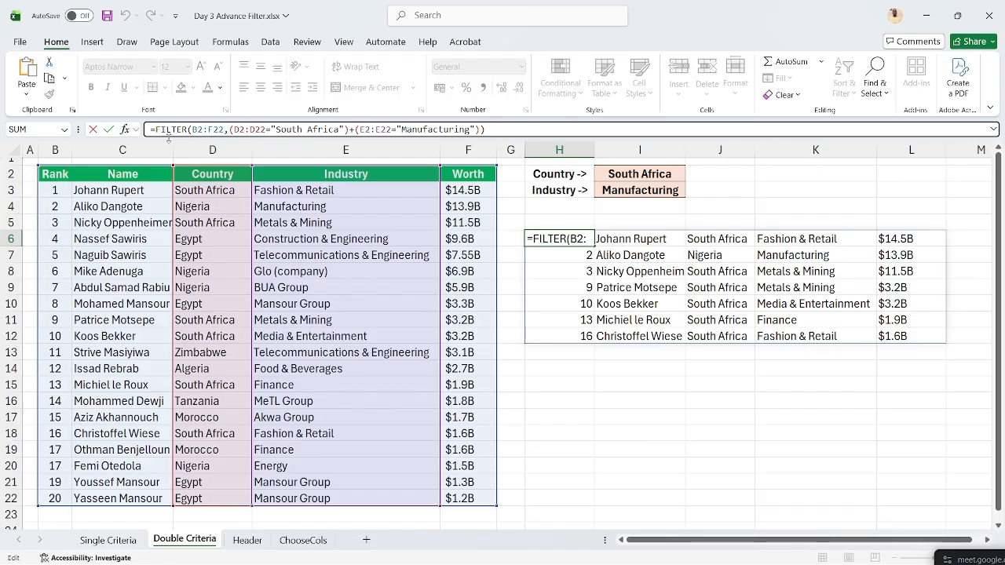
- Wrap the H6 FILTER in VSTACK with B2:F2, spilling Rank-to-Worth headers above the rows
{"action": "type", "text": "V"}
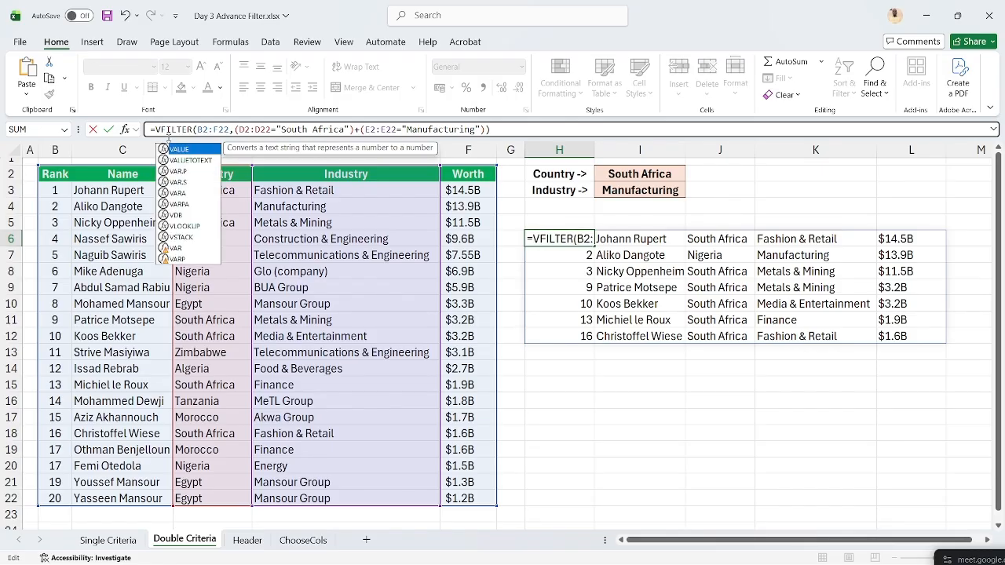
{"action": "type", "text": "STA"}
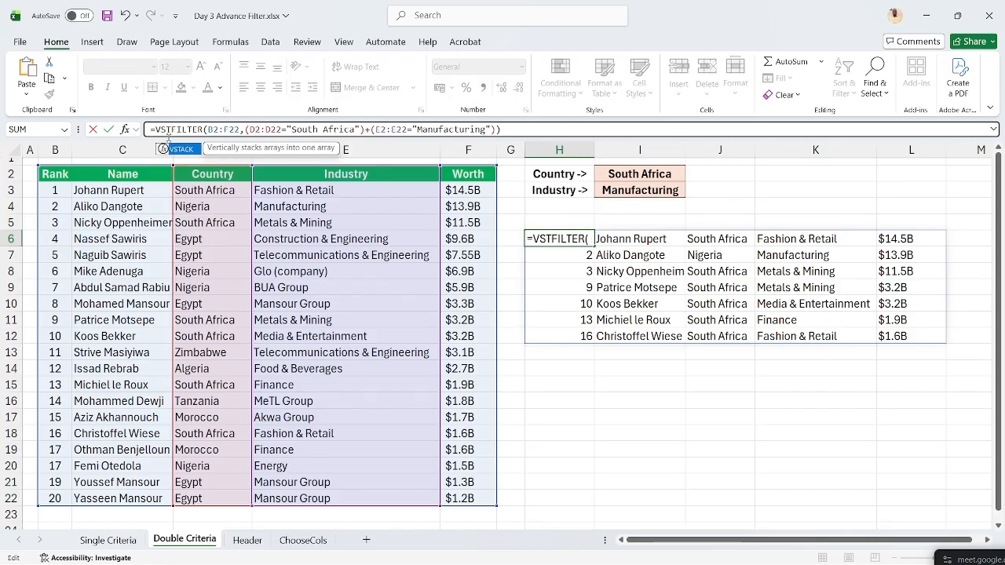
{"action": "type", "text": "CK"}
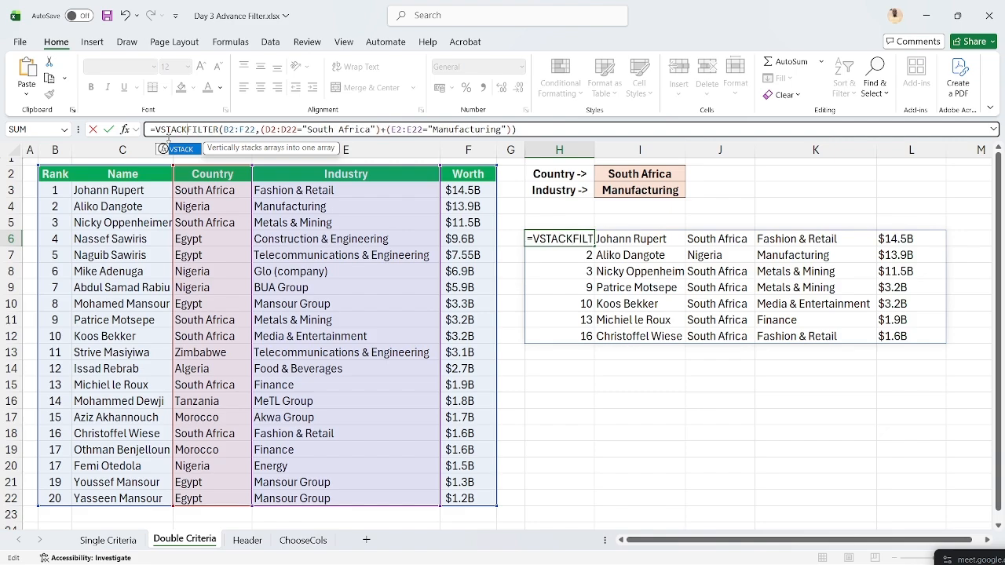
{"action": "type", "text": "("}
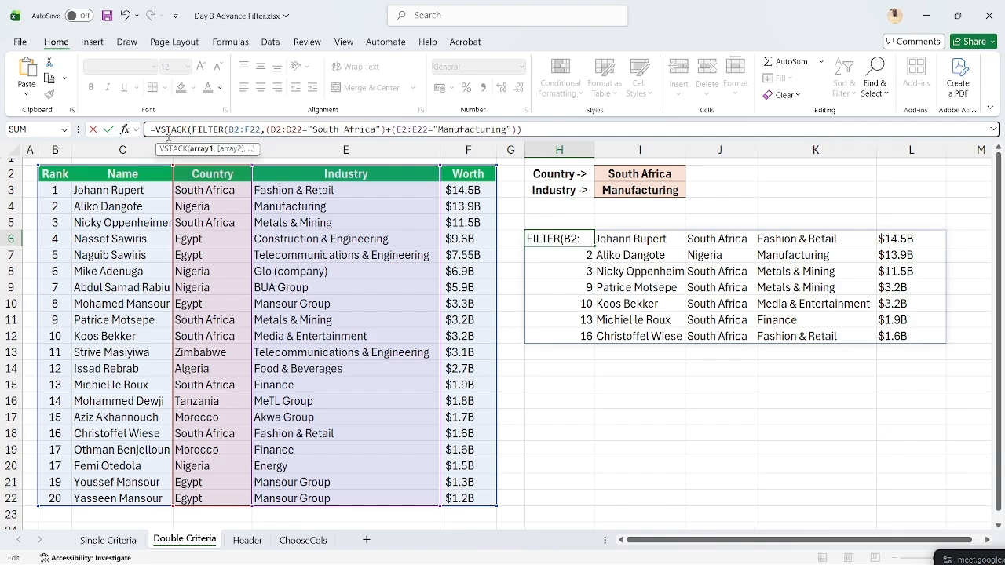
{"action": "left_click", "coordinate": [62, 171]}
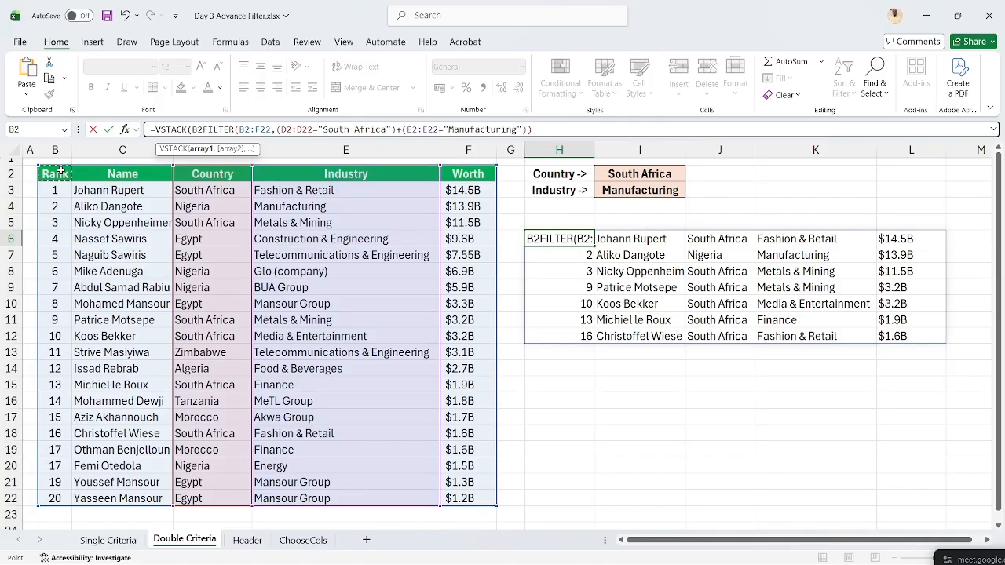
{"action": "key", "text": "shift+Right"}
{"action": "key", "text": "shift+Right"}
{"action": "key", "text": "shift+Right"}
{"action": "key", "text": "shift+Right"}
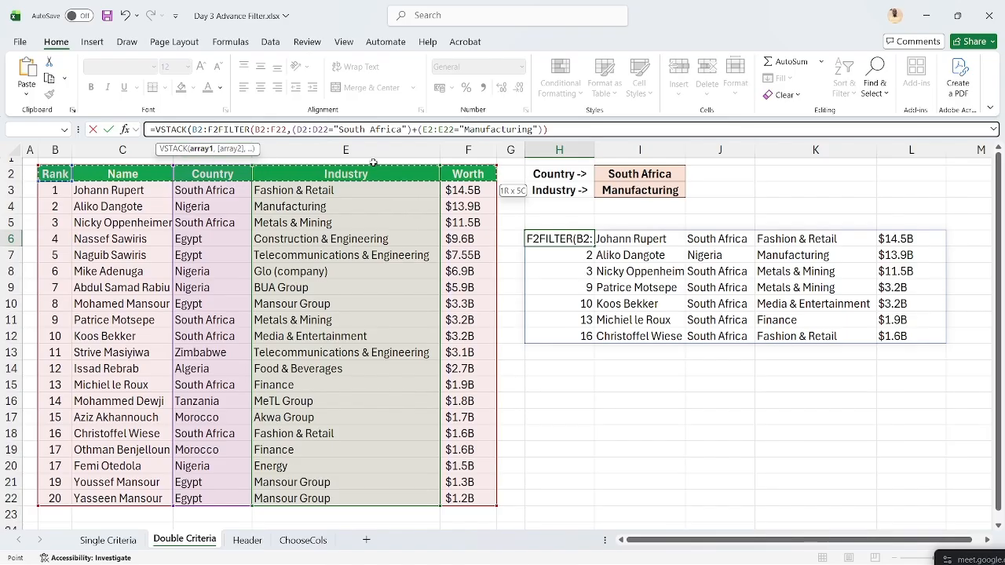
{"action": "type", "text": ","}
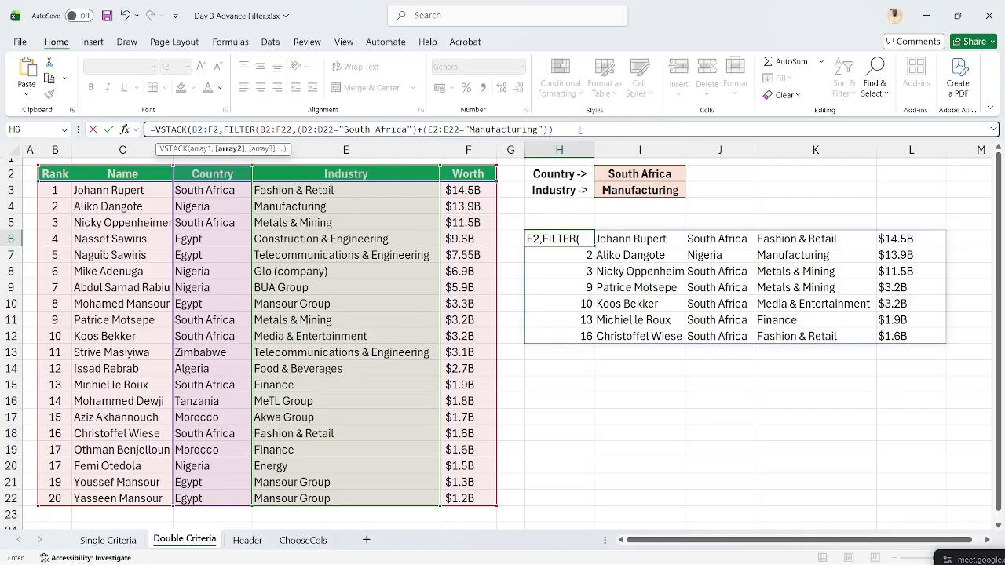
{"action": "left_click", "coordinate": [580, 130]}
{"action": "key", "text": "Return"}
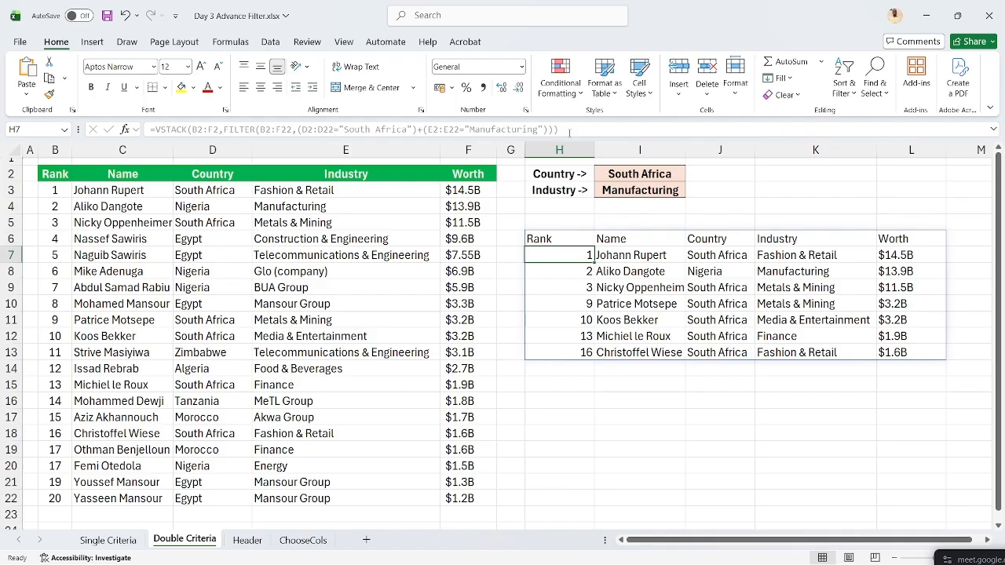
{"action": "key", "text": "Up"}
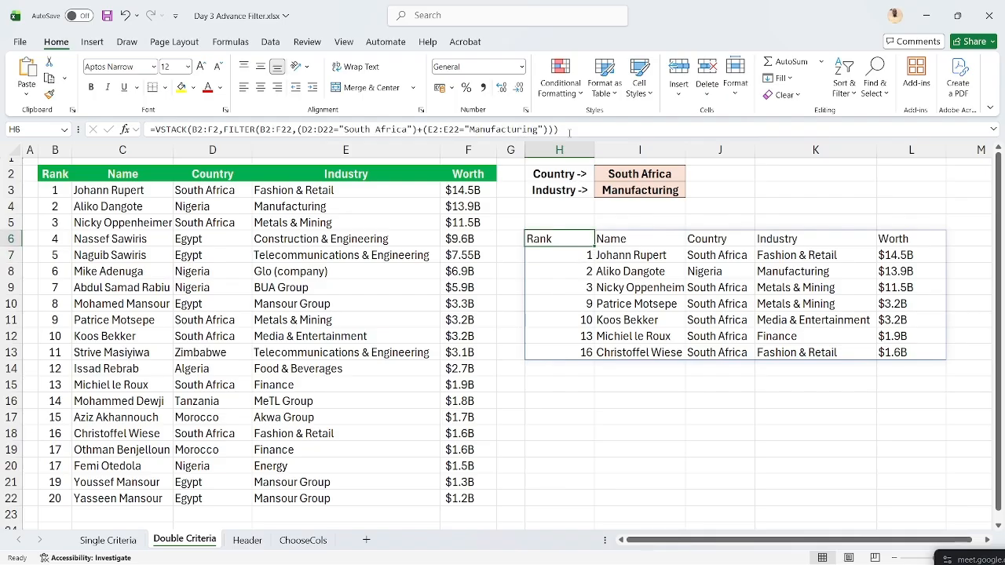
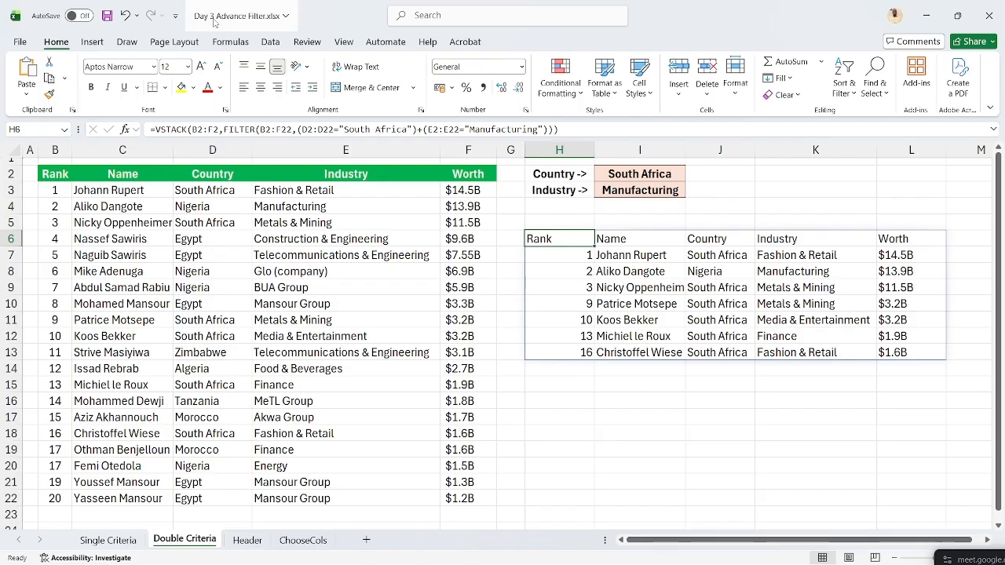
- Wrap H6's VSTACK/FILTER formula in CHOOSECOLS(...,2,5) so only columns 2 and 5 return
{"action": "left_click", "coordinate": [154, 128]}
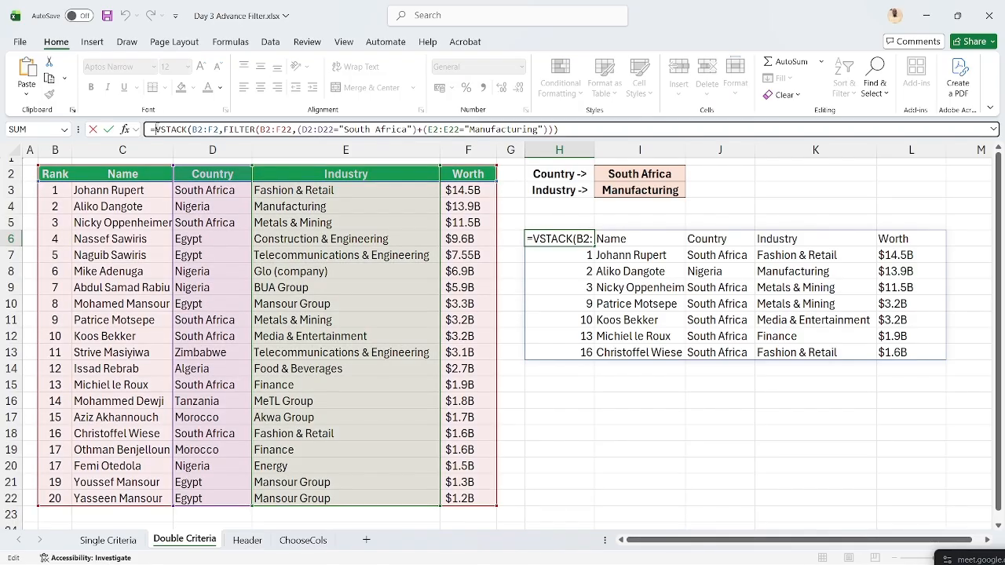
{"action": "type", "text": "CHOO"}
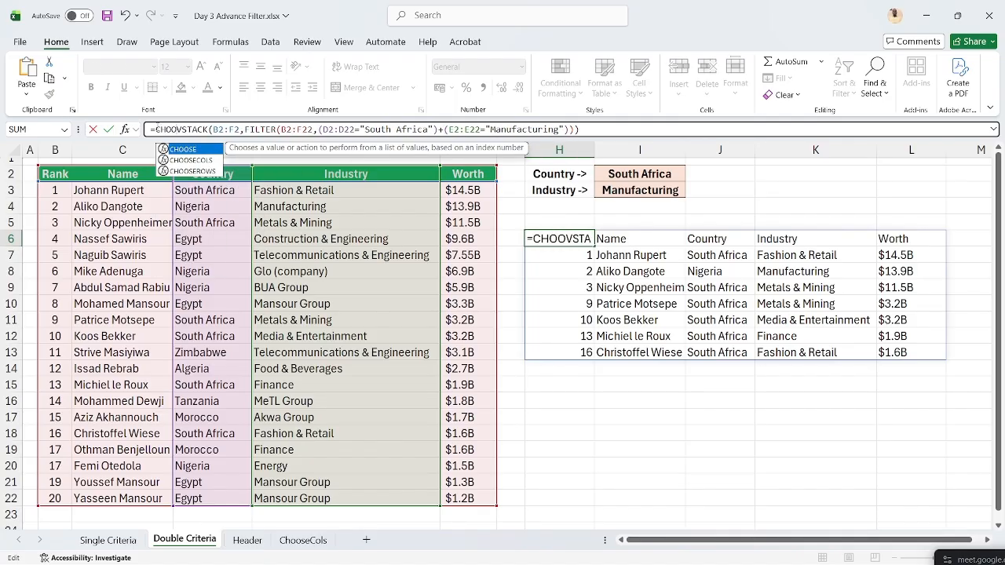
{"action": "type", "text": "SE"}
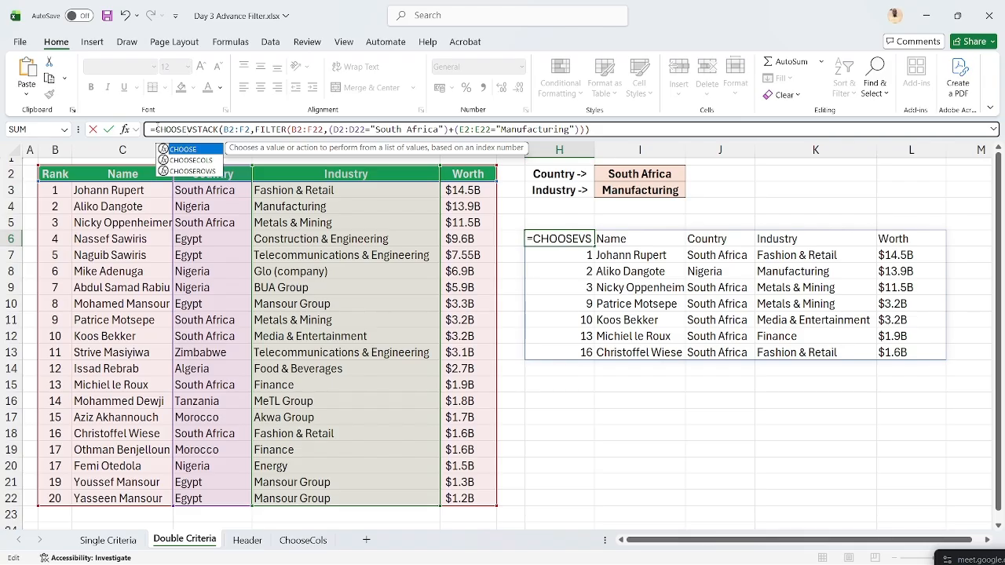
{"action": "type", "text": "COLS"}
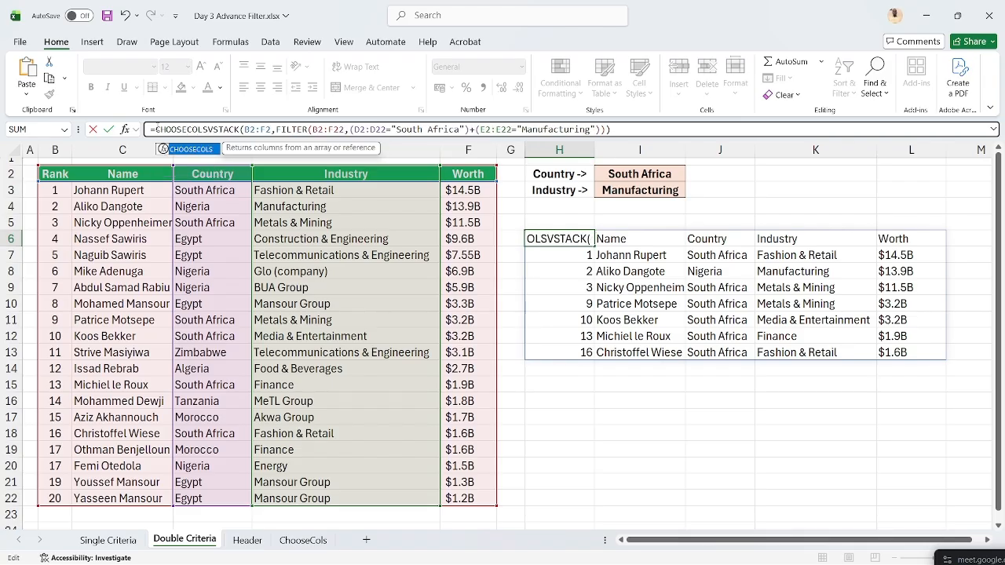
{"action": "type", "text": "("}
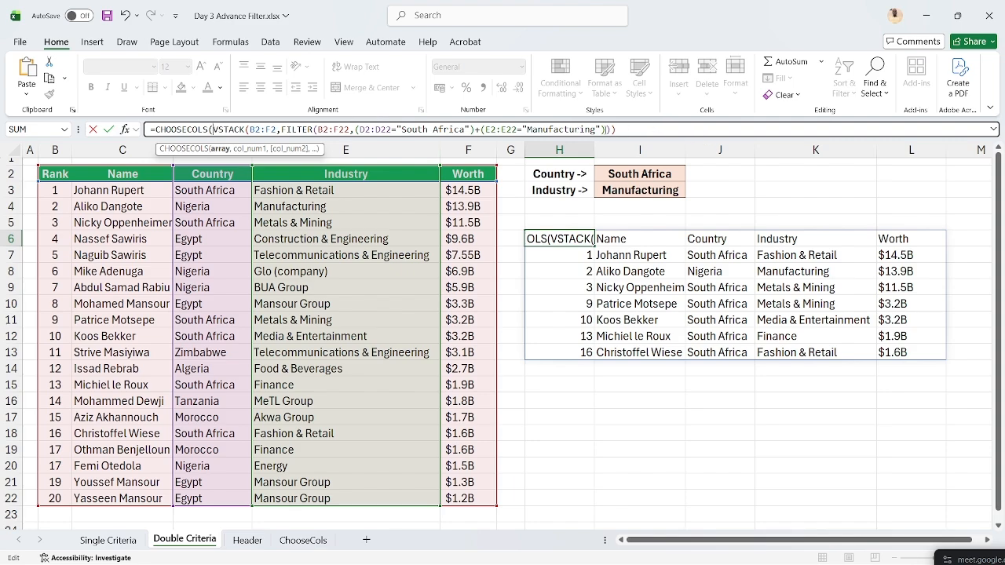
{"action": "left_click", "coordinate": [634, 130]}
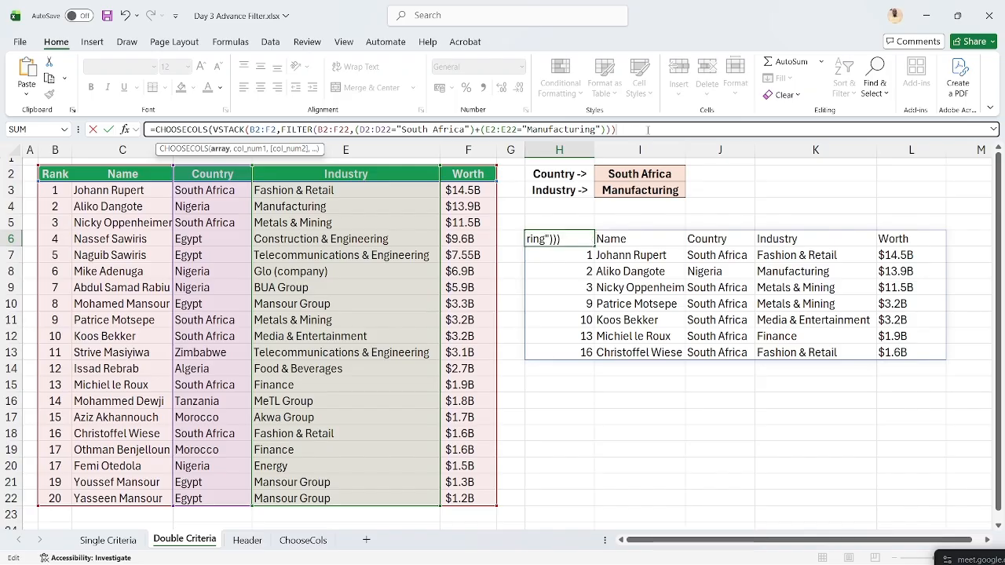
{"action": "type", "text": ","}
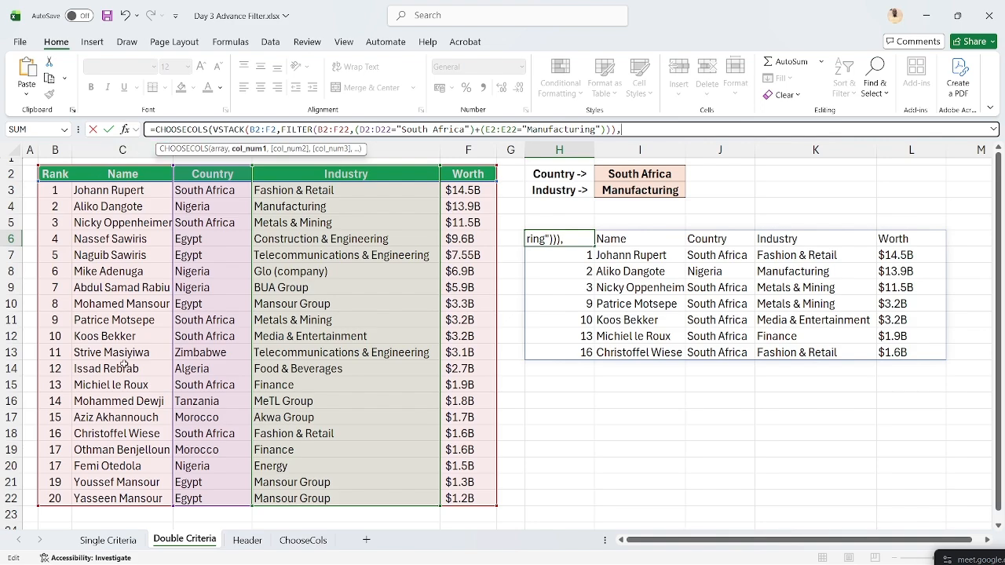
{"action": "type", "text": "2,"}
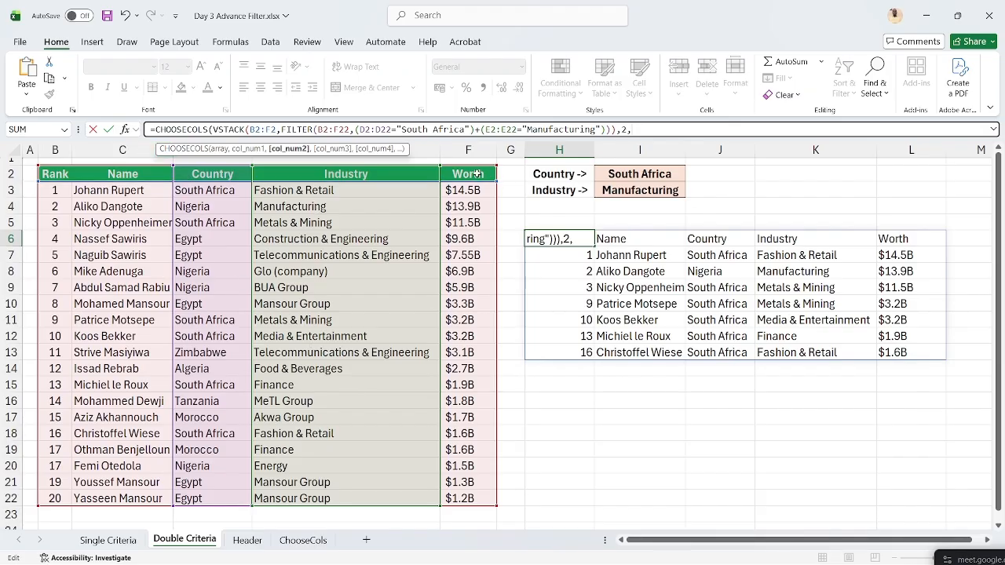
{"action": "type", "text": "5"}
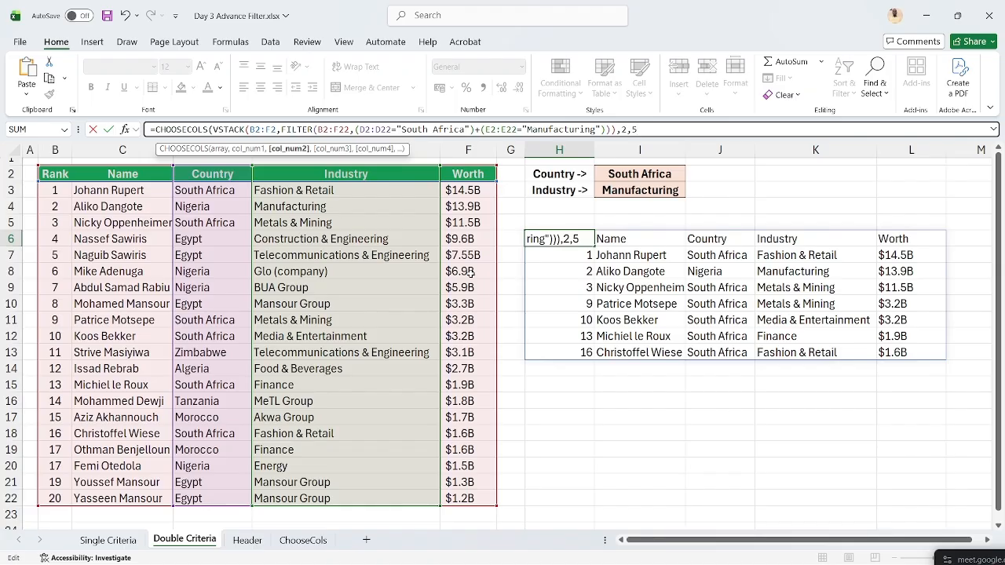
{"action": "type", "text": ")"}
{"action": "key", "text": "Return"}
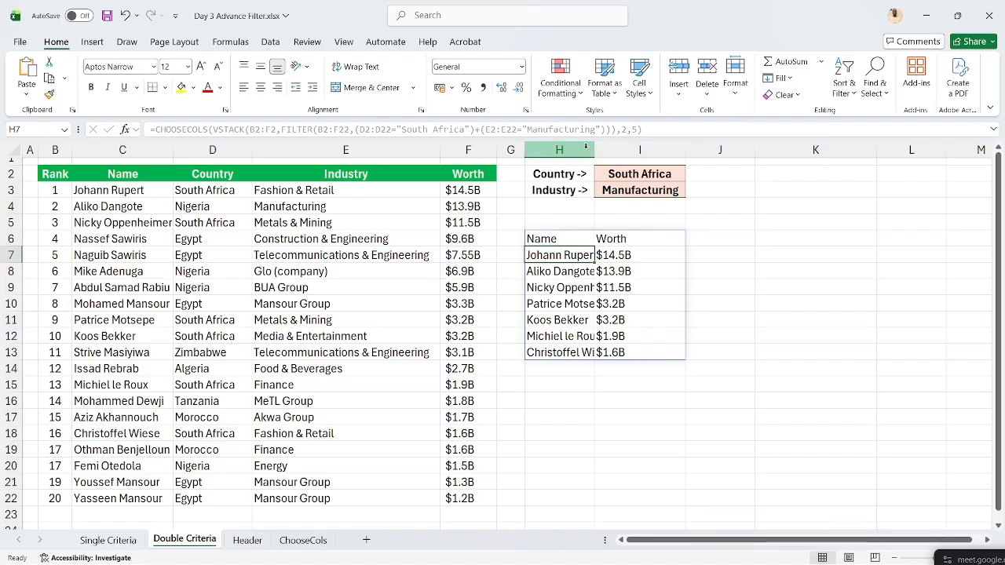
- Autofit column H, then undo both the widening and the CHOOSECOLS edit in H6
{"action": "double_click", "coordinate": [594, 146]}
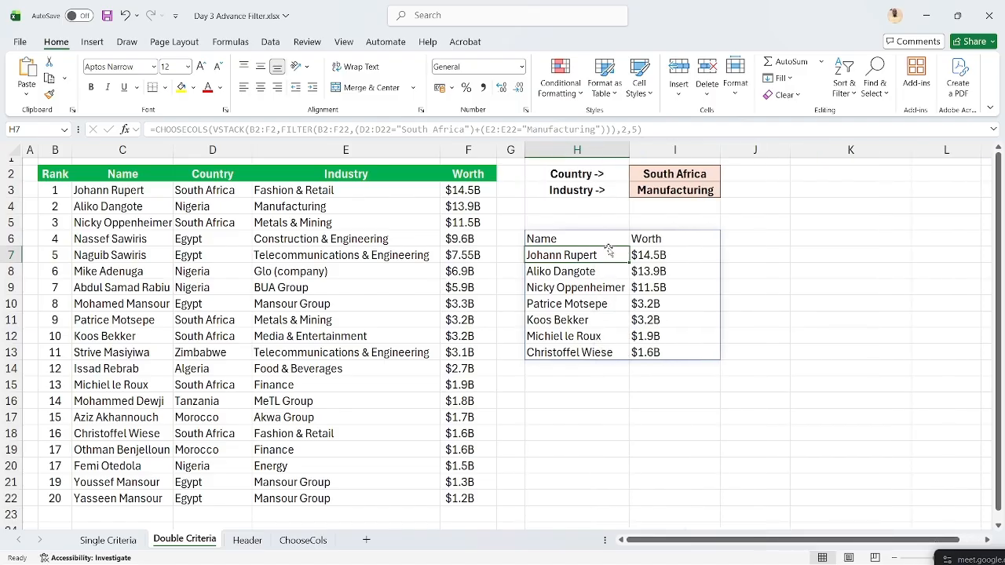
{"action": "key", "text": "Up"}
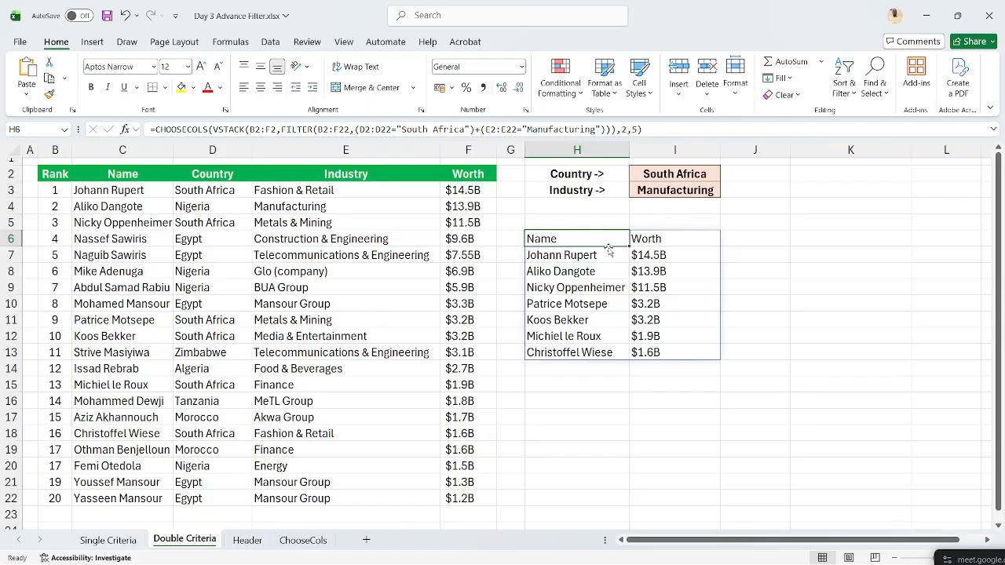
{"action": "key", "text": "ctrl+z"}
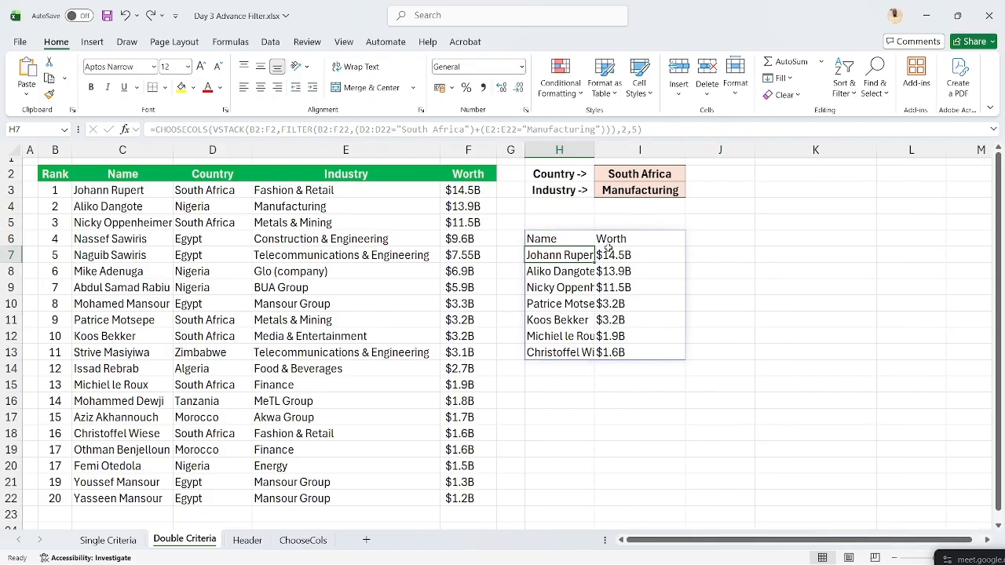
{"action": "key", "text": "ctrl+z"}
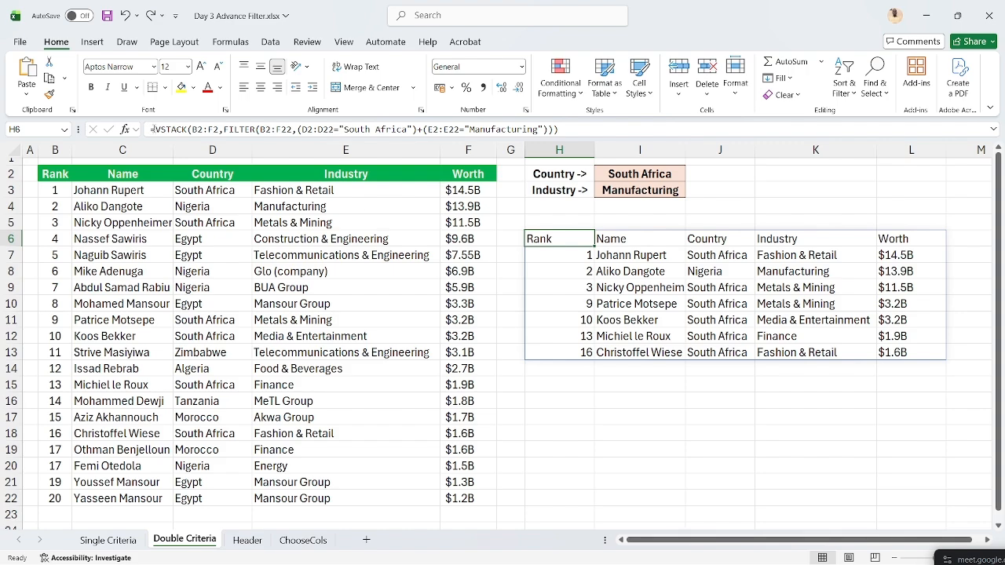
- Re-wrap H6 in CHOOSECOLS(...,2,5) and autofit column H to the full names
{"action": "left_click", "coordinate": [155, 129]}
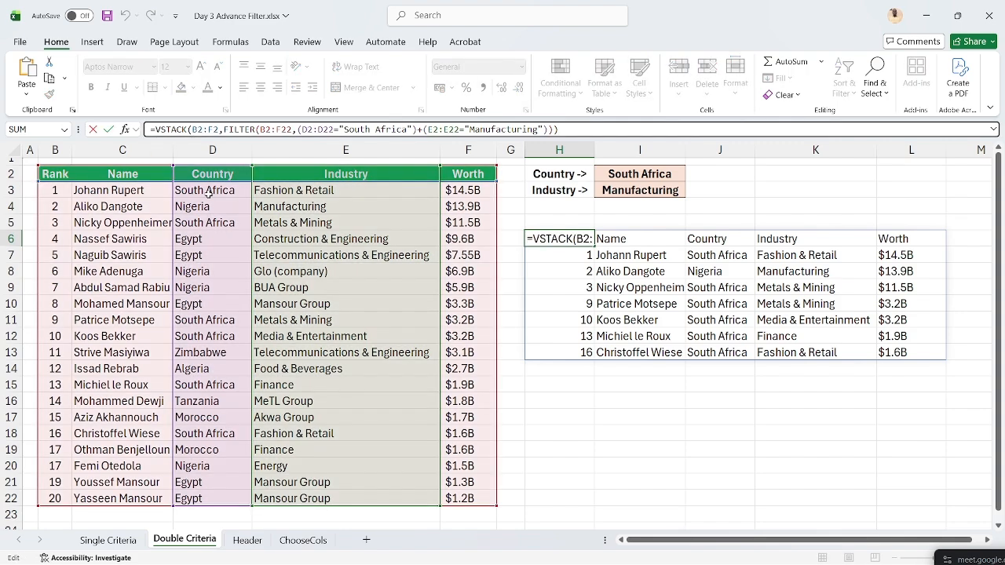
{"action": "type", "text": "CHOOSE"}
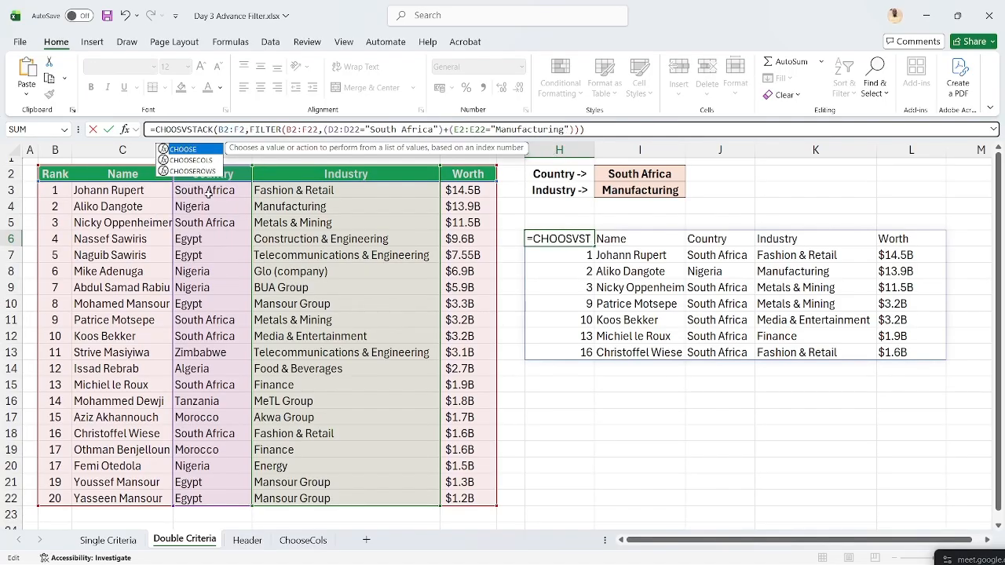
{"action": "key", "text": "Down"}
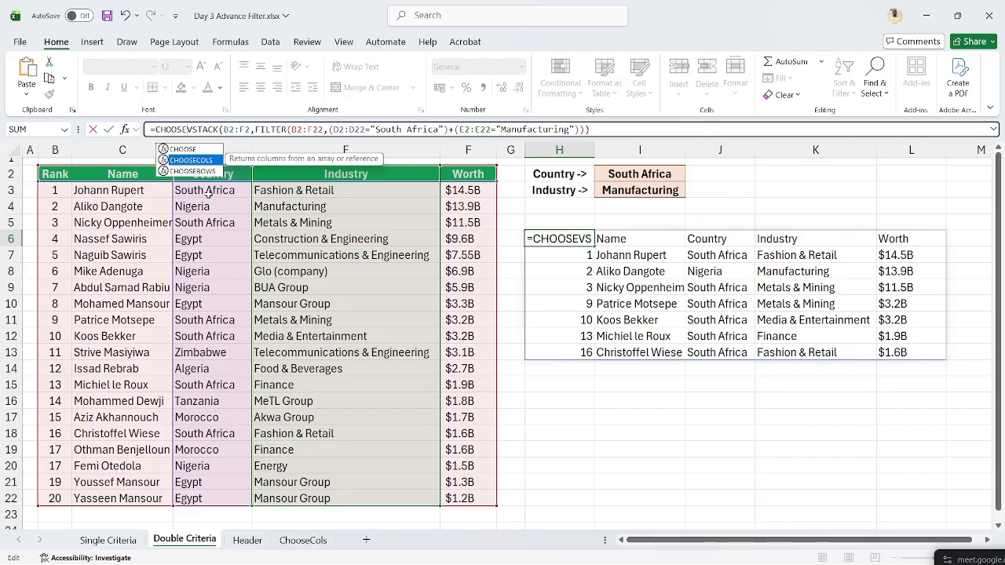
{"action": "type", "text": "COLS"}
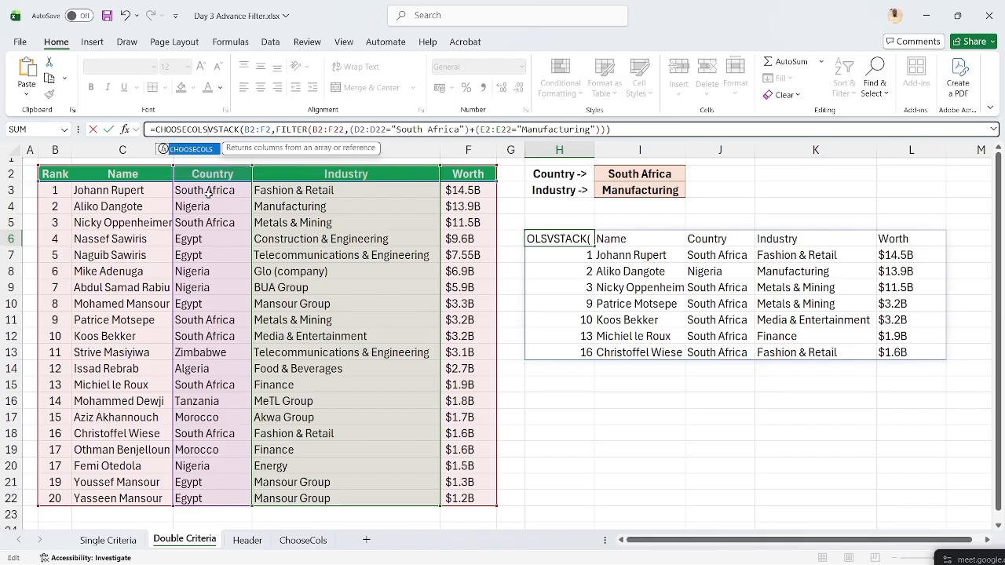
{"action": "type", "text": ","}
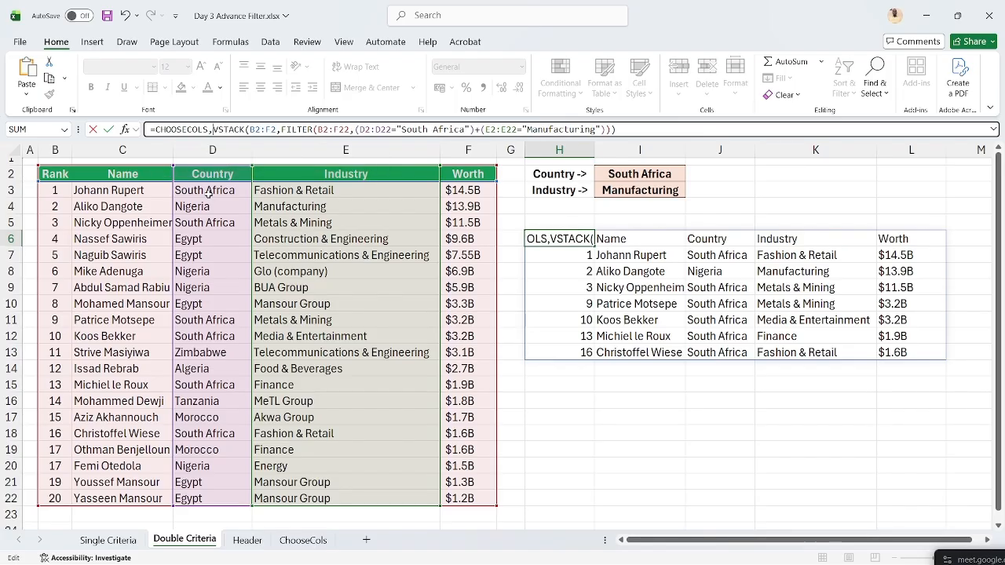
{"action": "key", "text": "BackSpace"}
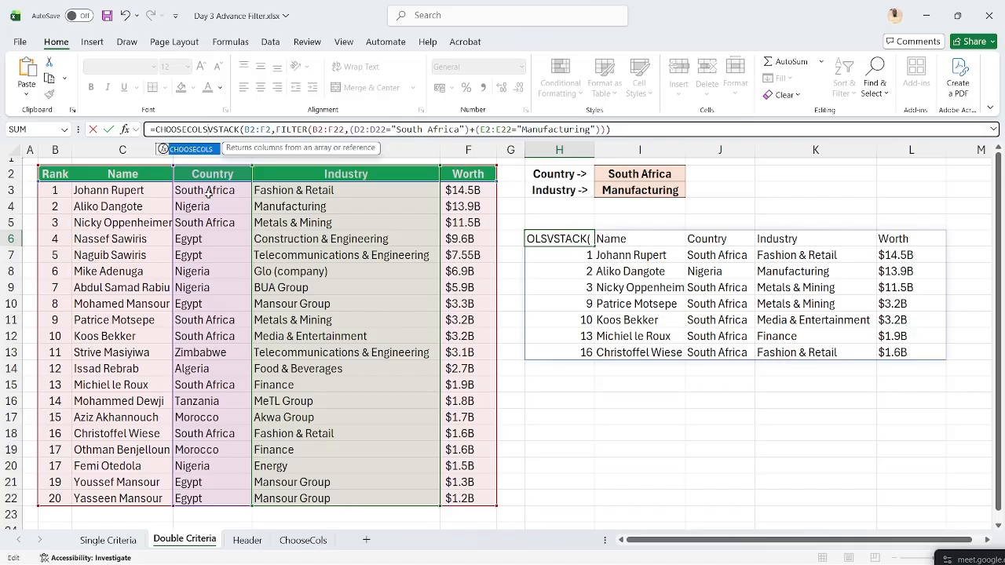
{"action": "type", "text": "("}
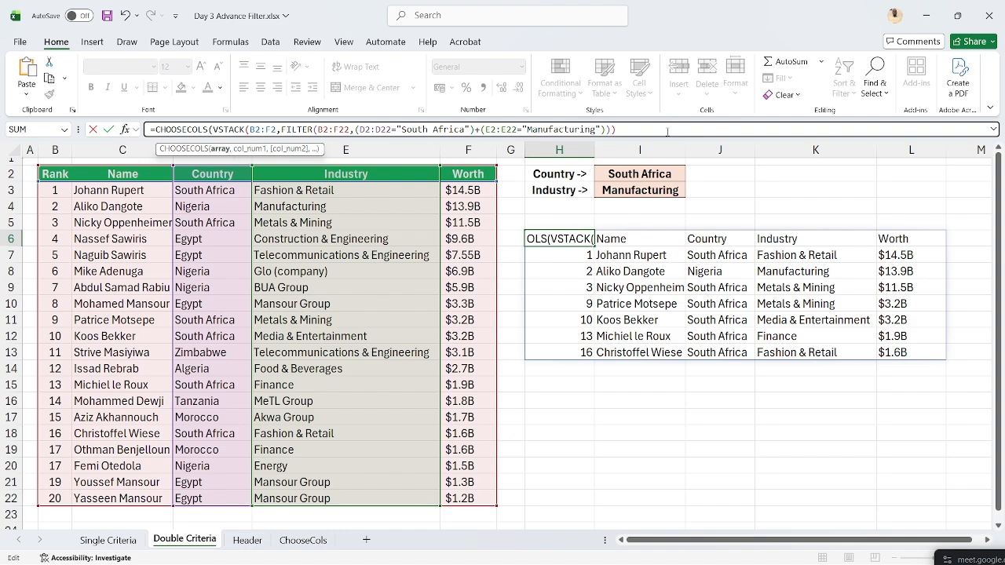
{"action": "left_click", "coordinate": [647, 130]}
{"action": "type", "text": ","}
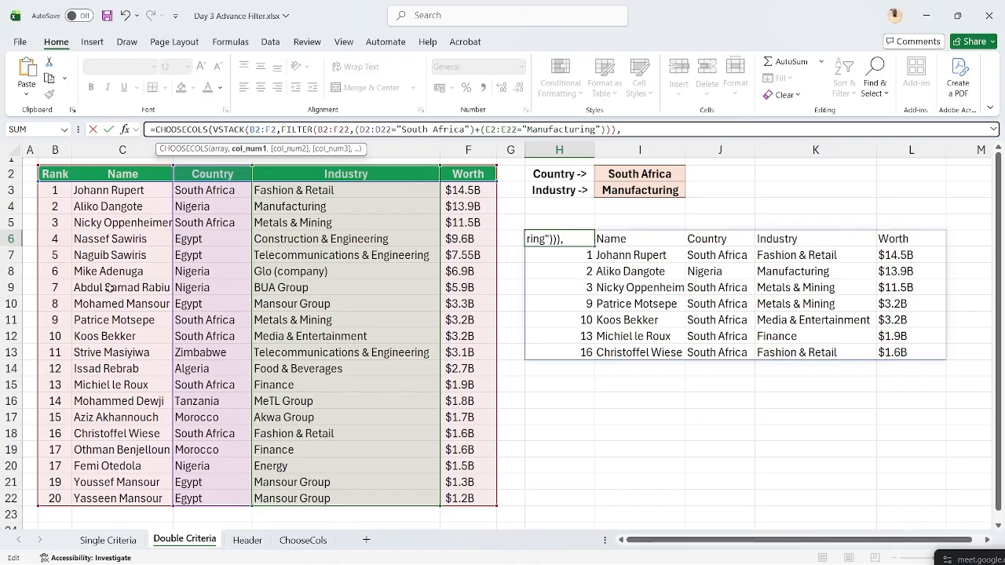
{"action": "type", "text": "2,"}
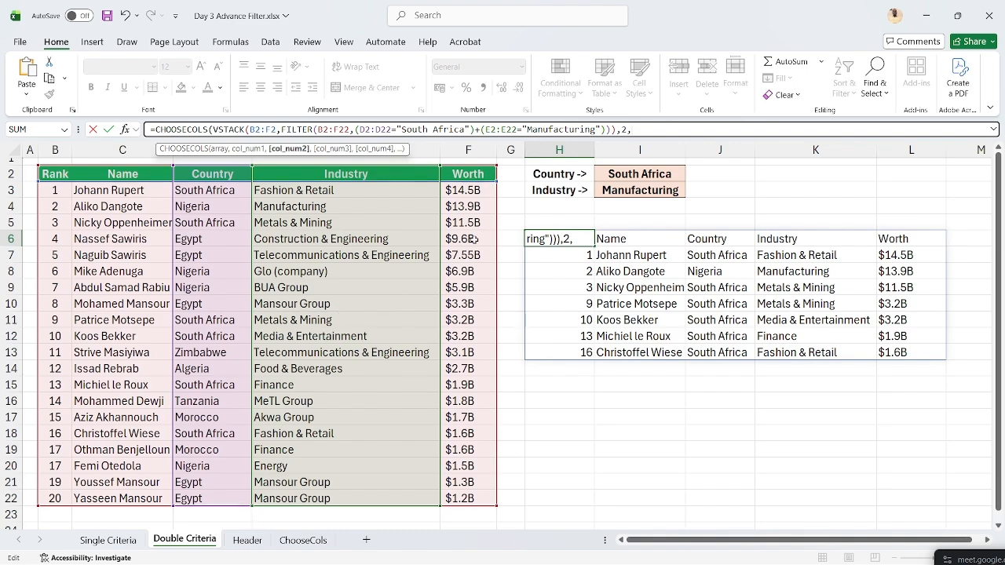
{"action": "type", "text": "5)"}
{"action": "key", "text": "Return"}
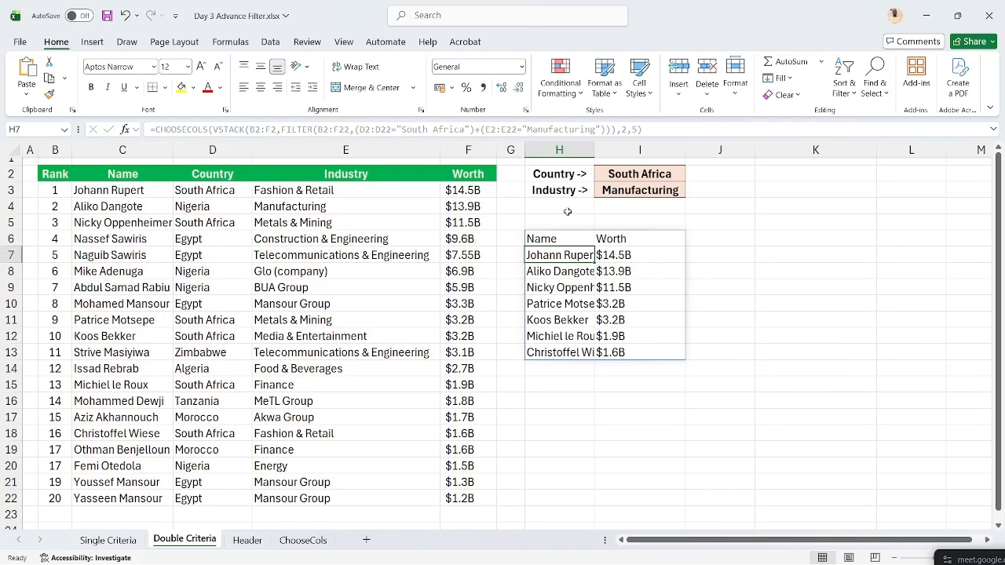
{"action": "double_click", "coordinate": [594, 150]}
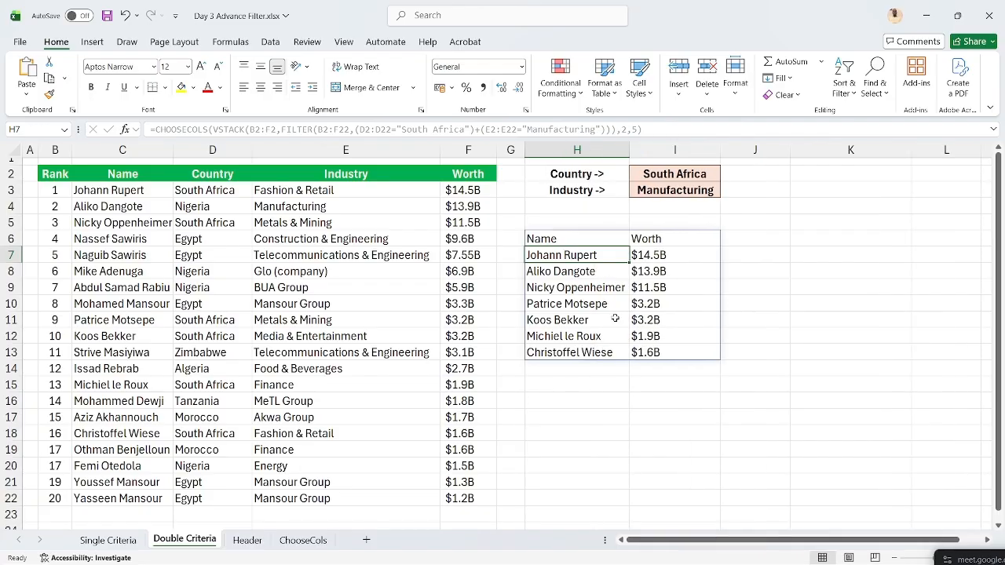
- Give the Name and Worth headers in H6:I6 green fill and white text
{"action": "key", "text": "Up"}
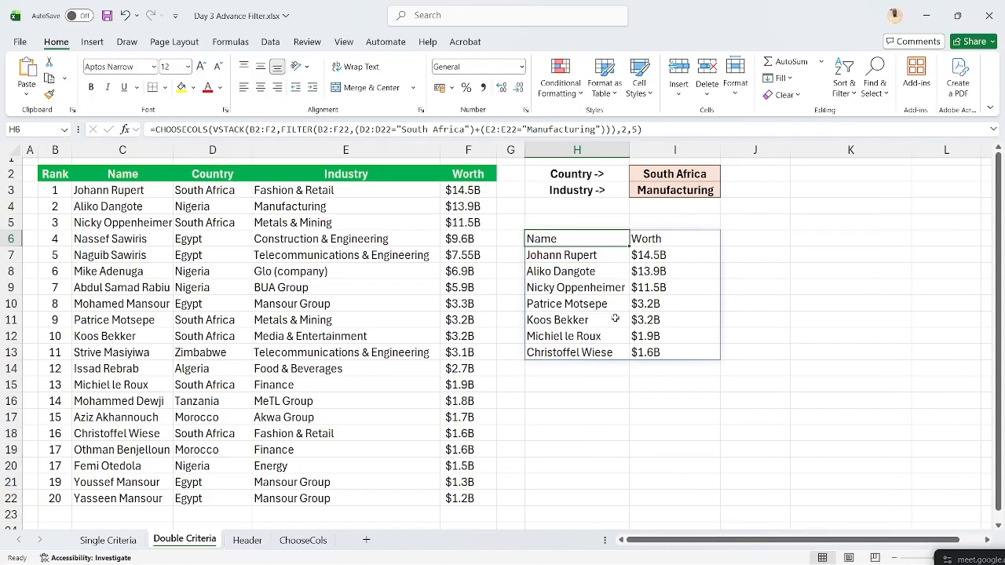
{"action": "key", "text": "shift+Right"}
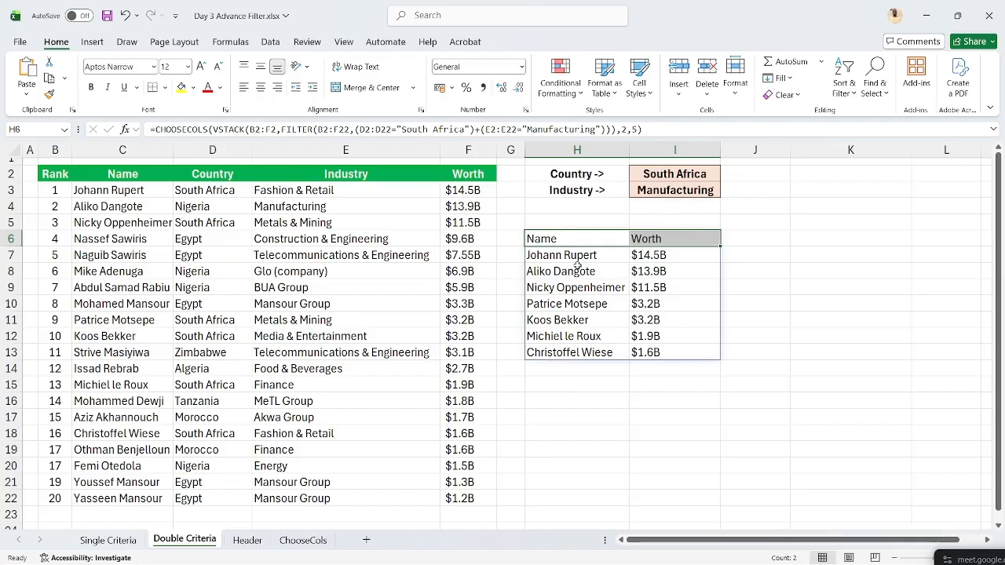
{"action": "left_click", "coordinate": [193, 89]}
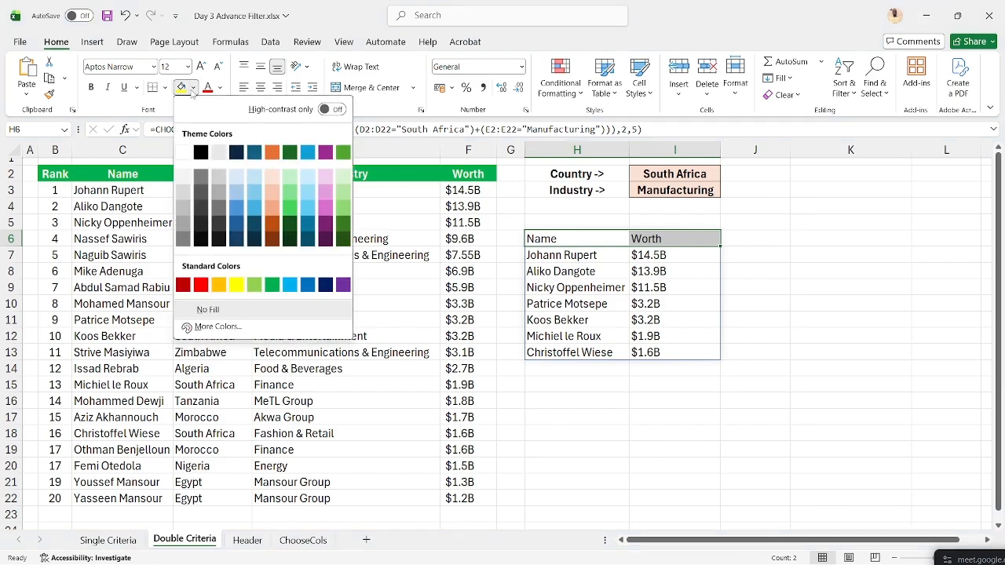
{"action": "left_click", "coordinate": [343, 152]}
{"action": "left_click", "coordinate": [220, 87]}
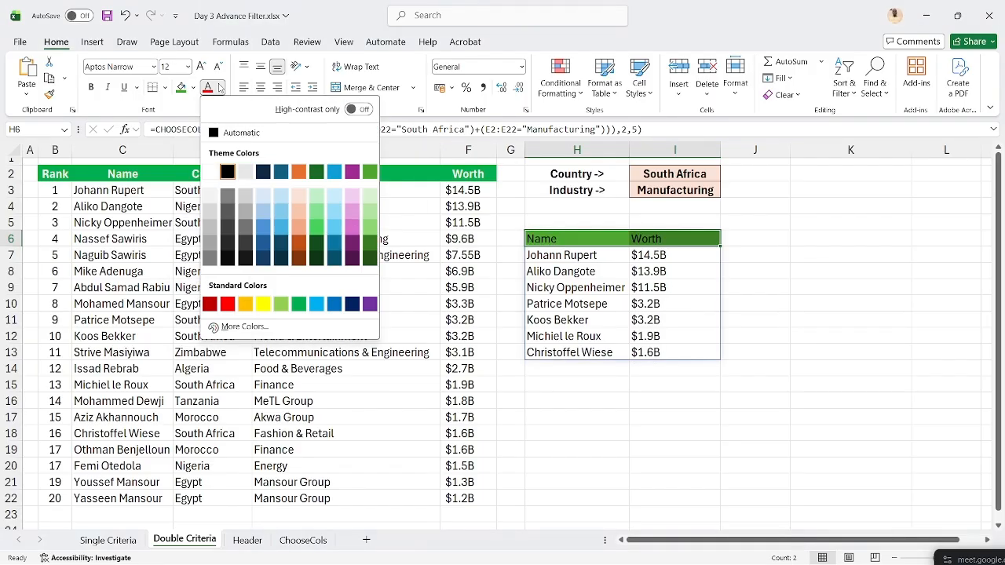
{"action": "left_click", "coordinate": [245, 171]}
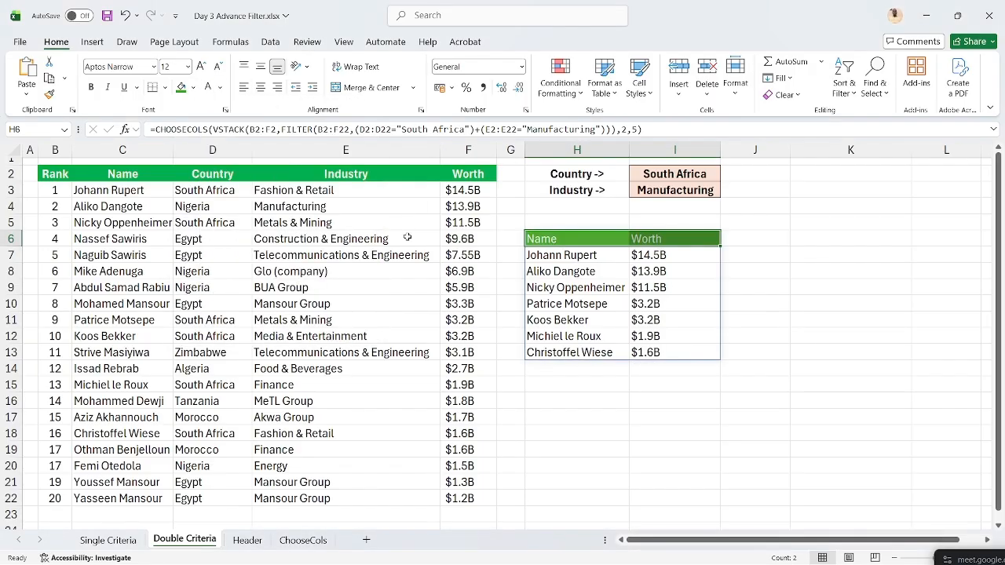
- Add All Borders plus a Thick Outside Border to the result rows H7:I13
{"action": "left_click_drag", "start_coordinate": [532, 257], "coordinate": [675, 352]}
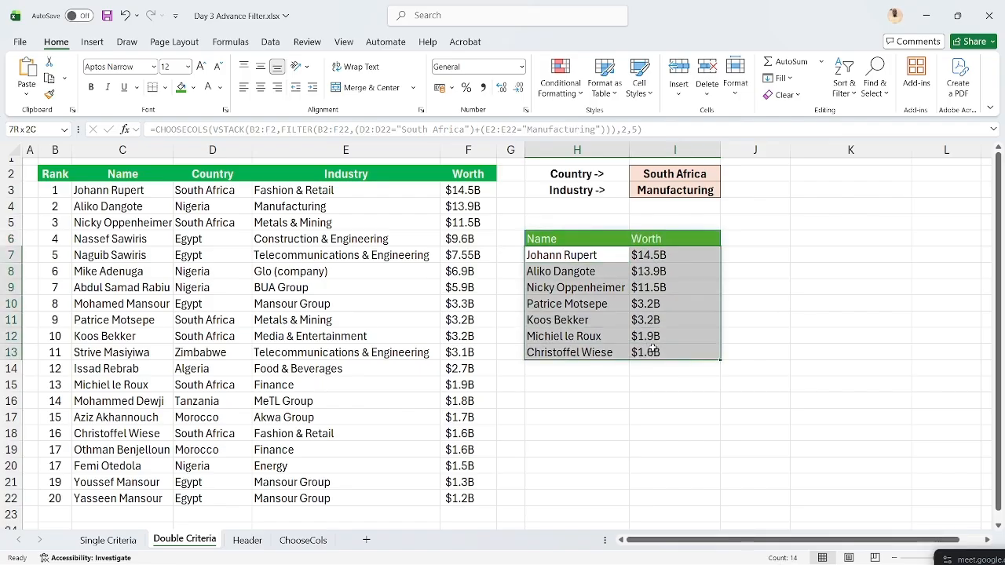
{"action": "left_click", "coordinate": [164, 87]}
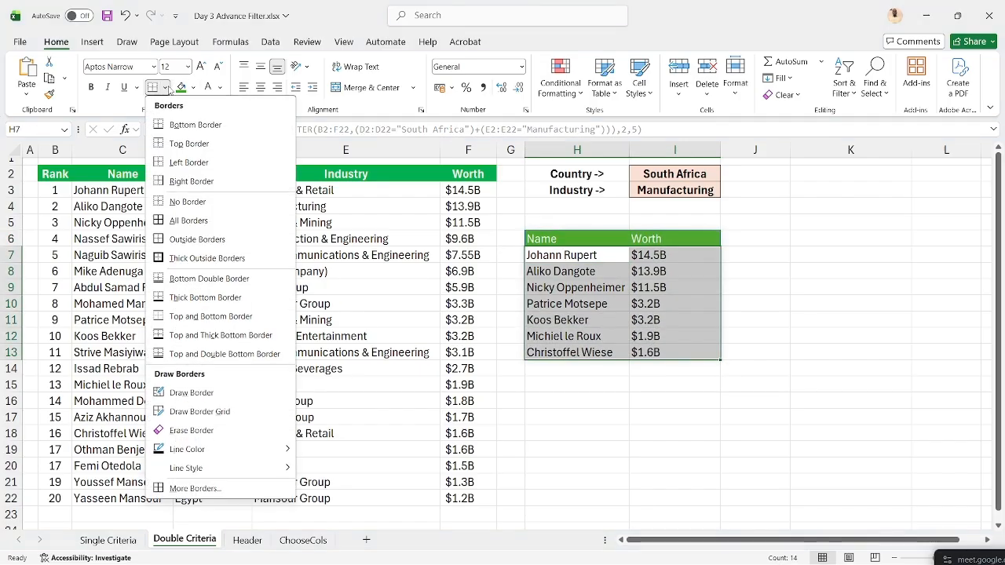
{"action": "left_click", "coordinate": [188, 220]}
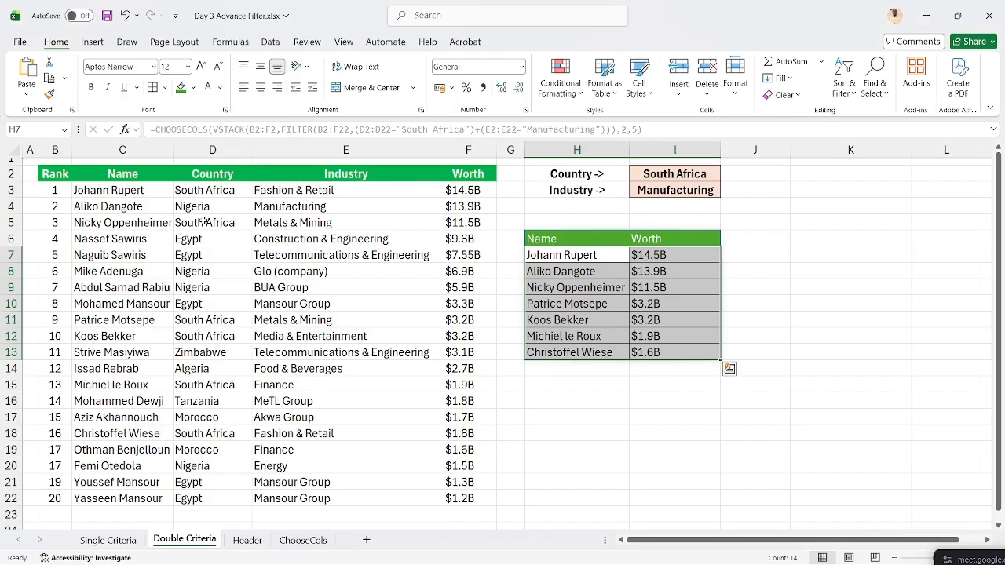
{"action": "left_click", "coordinate": [165, 87]}
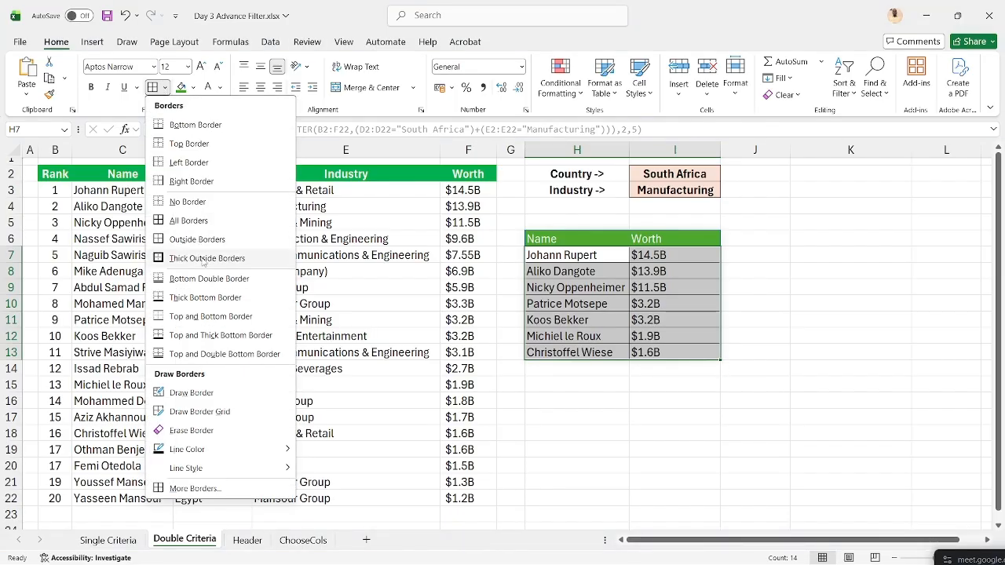
{"action": "left_click", "coordinate": [203, 259]}
- Make the Name and Worth headers bold at font size 14
{"action": "left_click_drag", "start_coordinate": [562, 238], "coordinate": [649, 237]}
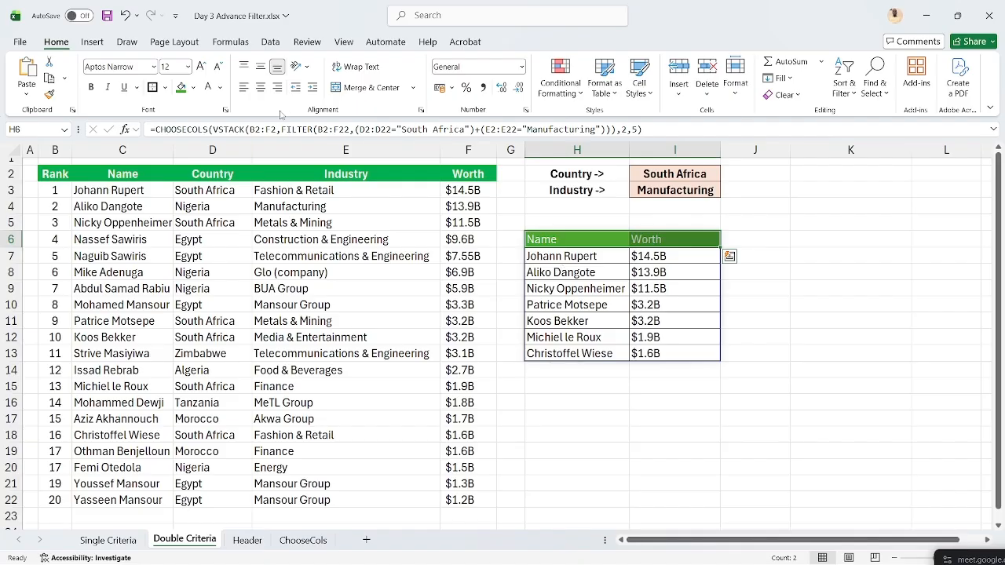
{"action": "left_click", "coordinate": [91, 87]}
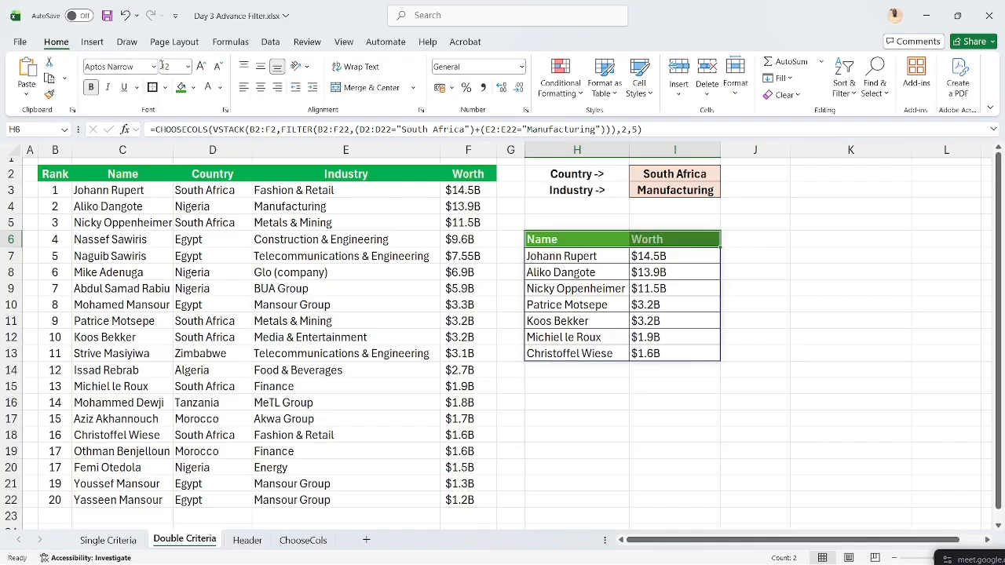
{"action": "left_click", "coordinate": [201, 66]}
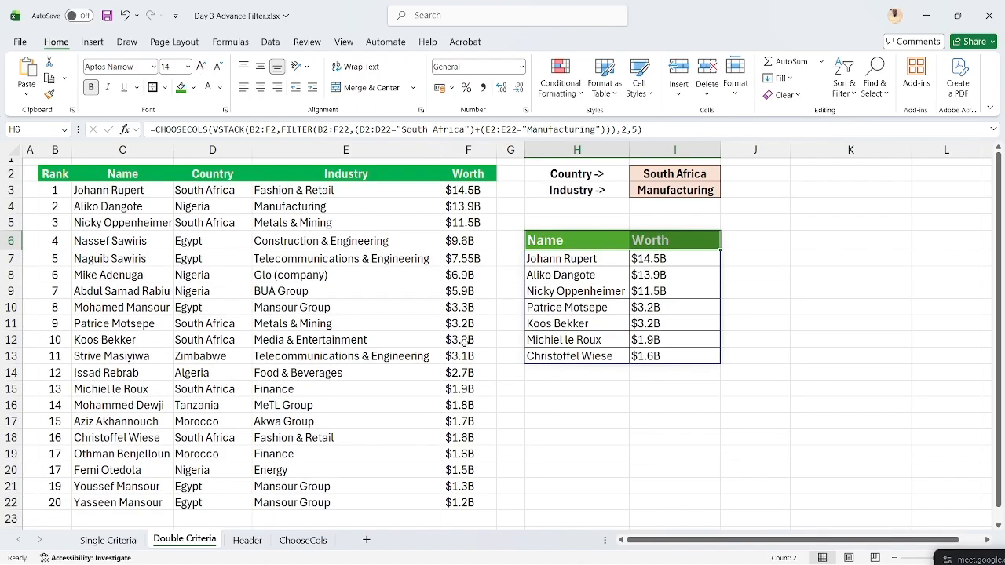
{"action": "left_click", "coordinate": [651, 325]}
{"action": "left_click", "coordinate": [764, 316]}
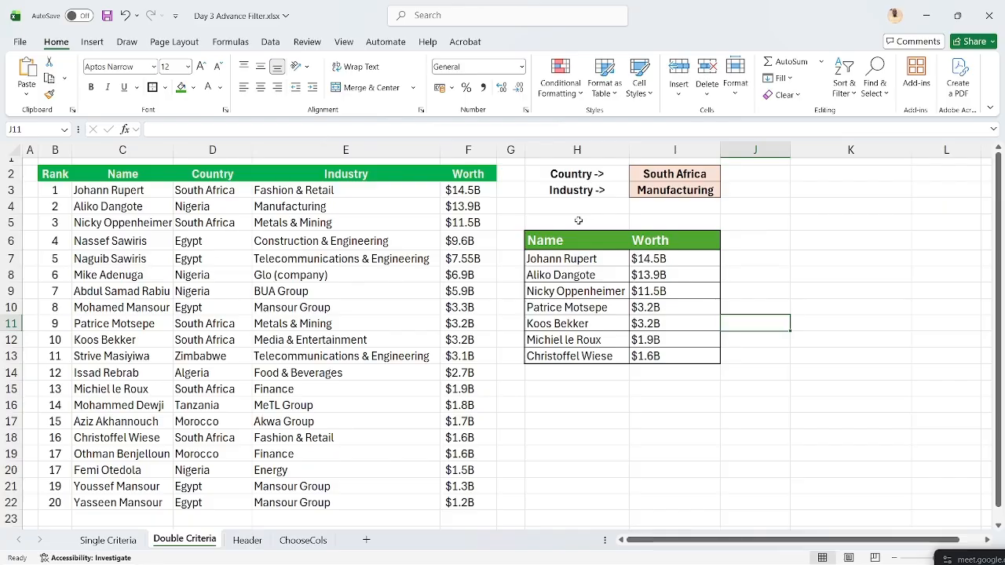
- Check the CHOOSECOLS formula in H6, then move to the Header sheet
{"action": "left_click", "coordinate": [556, 239]}
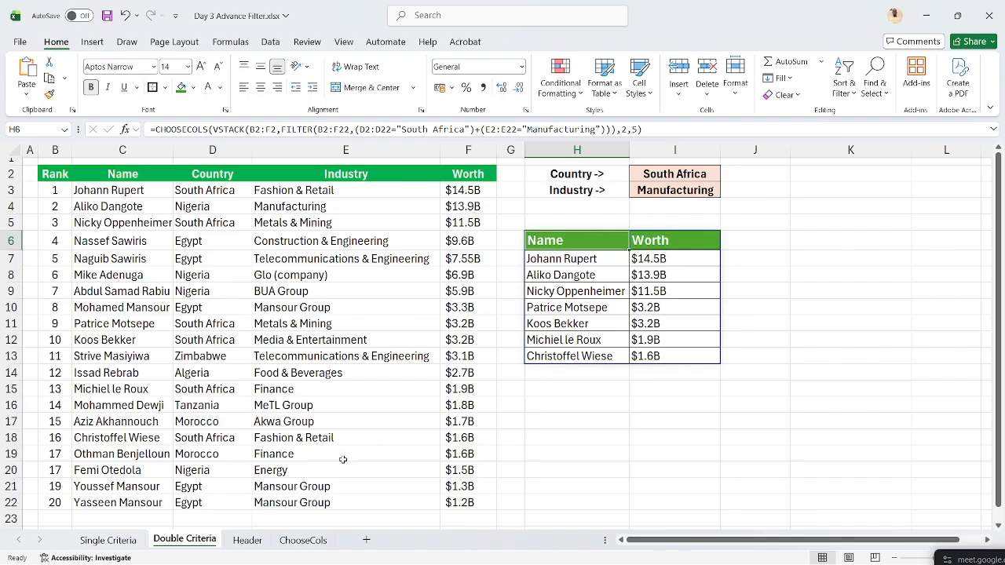
{"action": "left_click", "coordinate": [236, 540]}
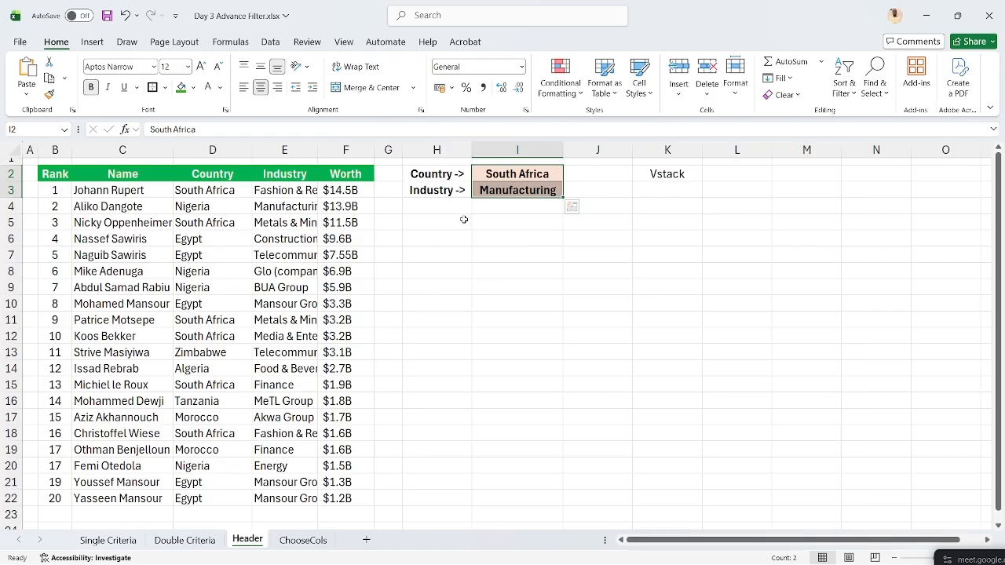
- Select cell H5 and display the Data tab's sort and filter commands
{"action": "left_click", "coordinate": [436, 222]}
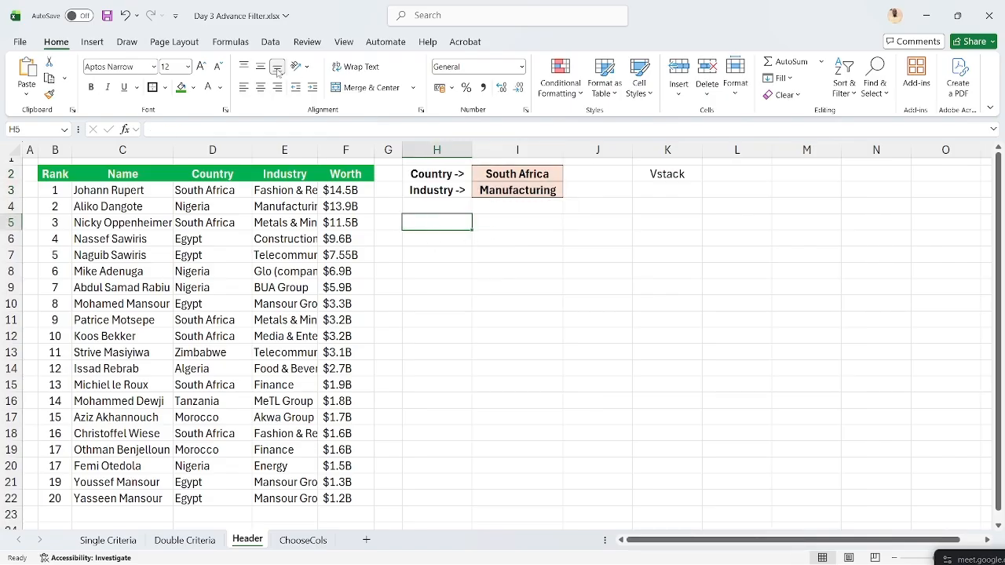
{"action": "left_click", "coordinate": [269, 42]}
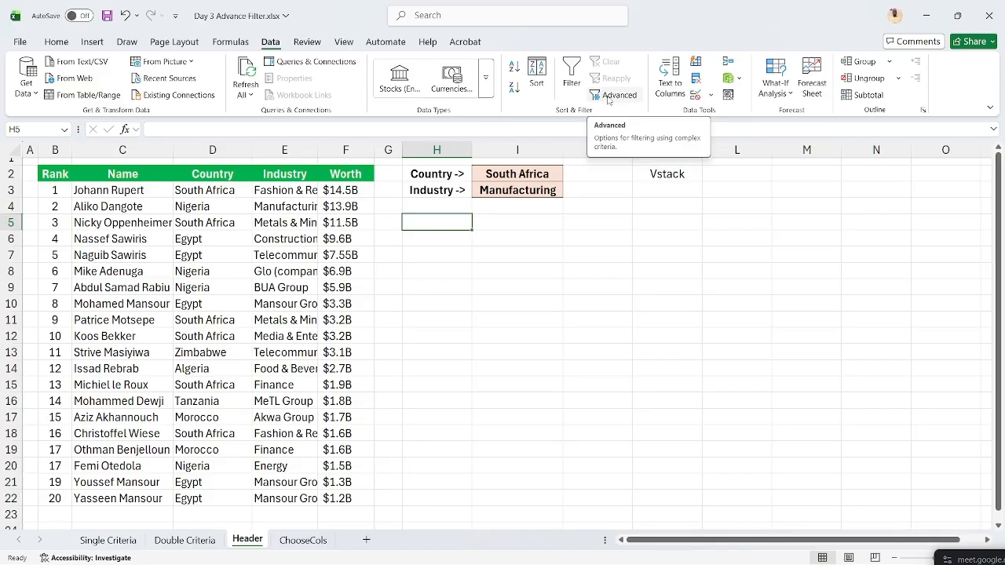
{"action": "left_click", "coordinate": [612, 96]}
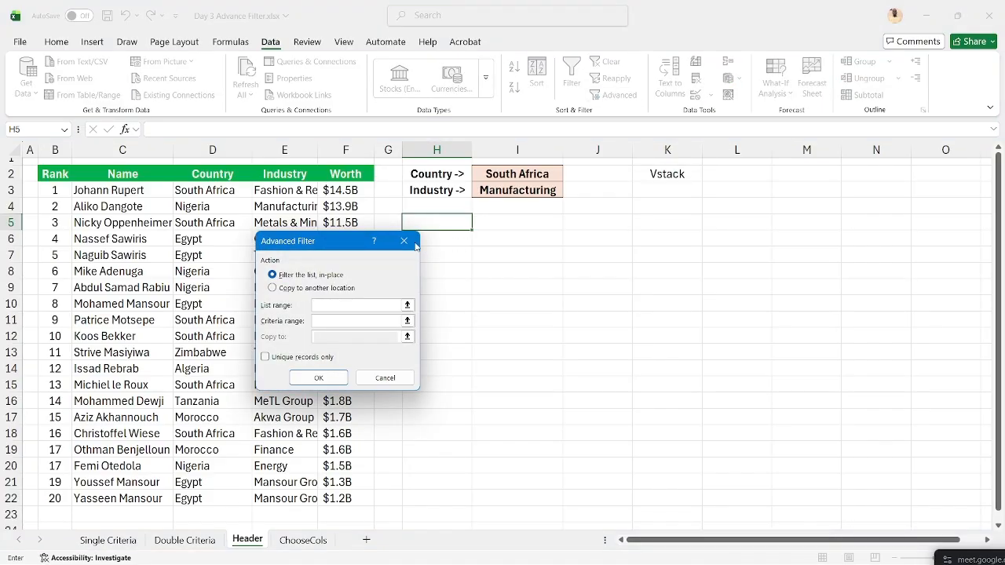
{"action": "left_click", "coordinate": [405, 242]}
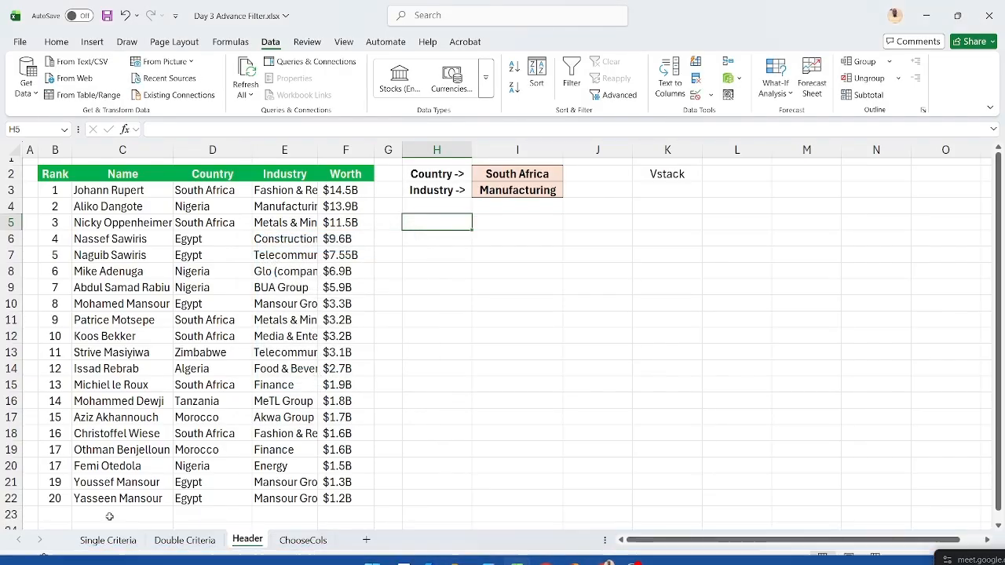
{"action": "left_click", "coordinate": [110, 540]}
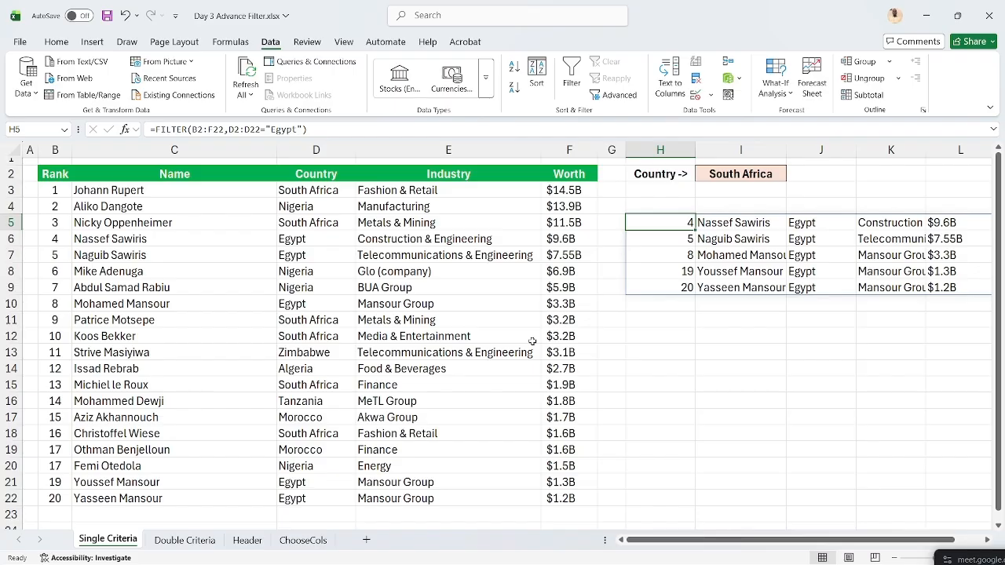
{"action": "left_click", "coordinate": [246, 540]}
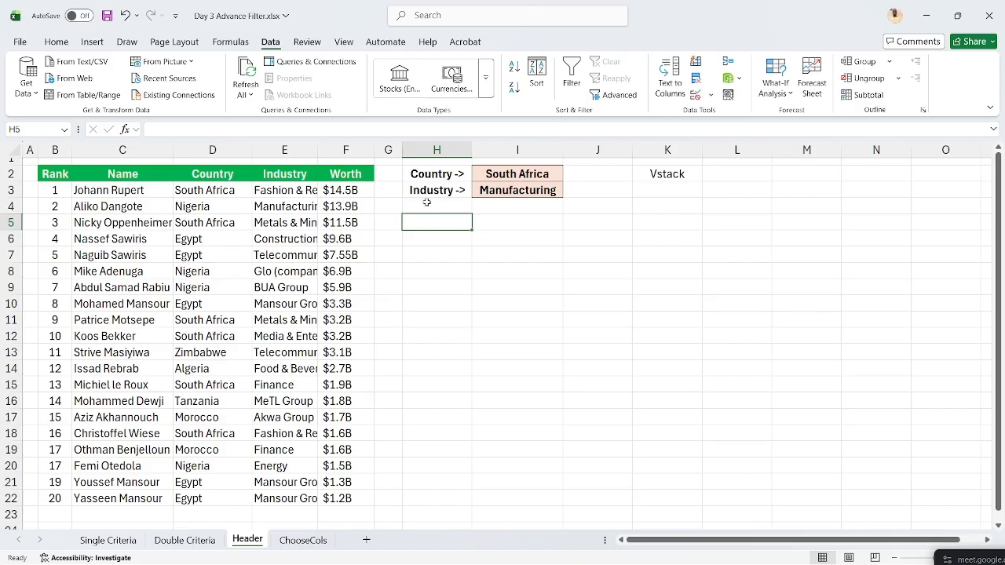
{"action": "left_click", "coordinate": [605, 102]}
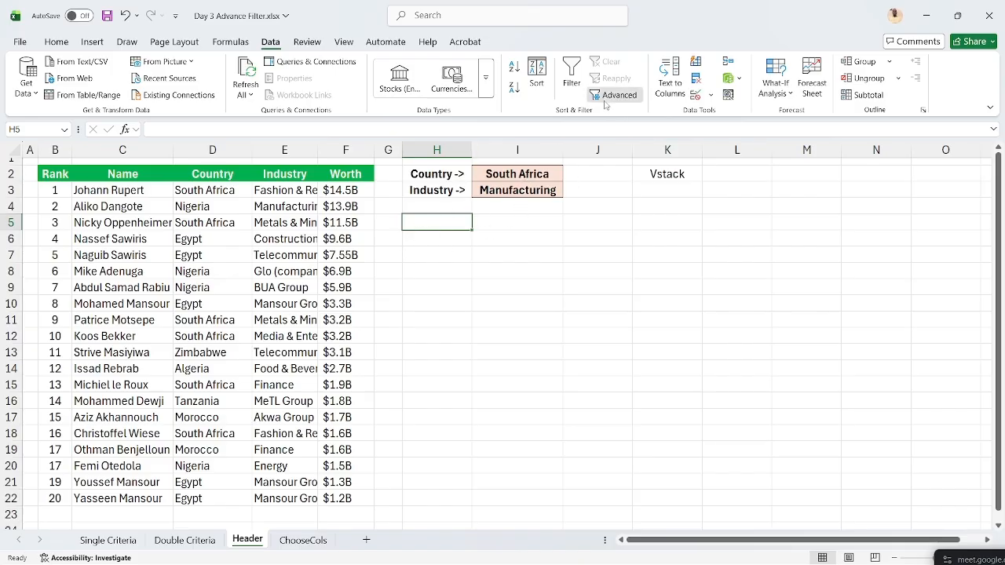
{"action": "left_click_drag", "start_coordinate": [346, 253], "coordinate": [789, 245]}
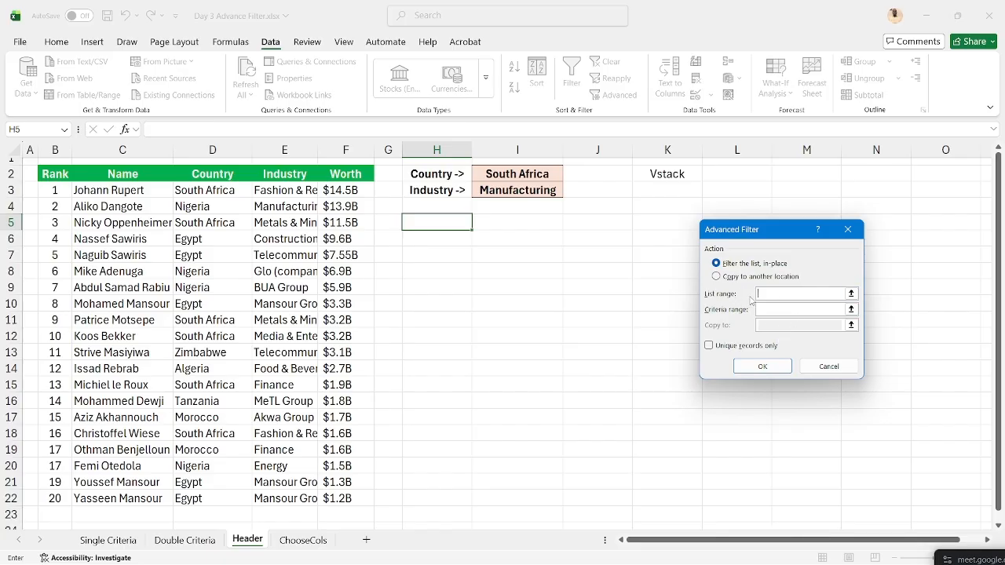
{"action": "left_click", "coordinate": [64, 172]}
{"action": "left_click_drag", "start_coordinate": [64, 172], "coordinate": [350, 499]}
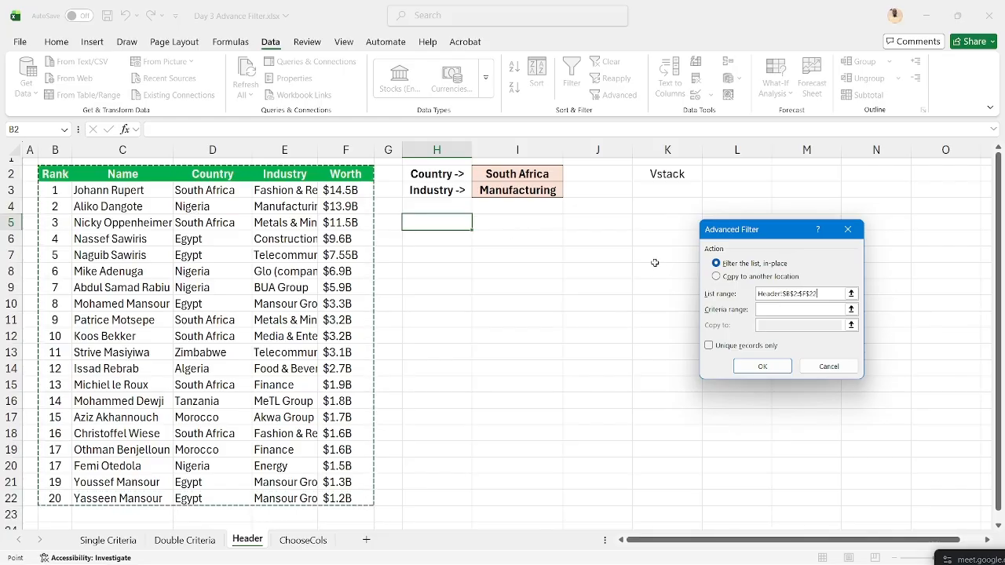
{"action": "left_click", "coordinate": [761, 310]}
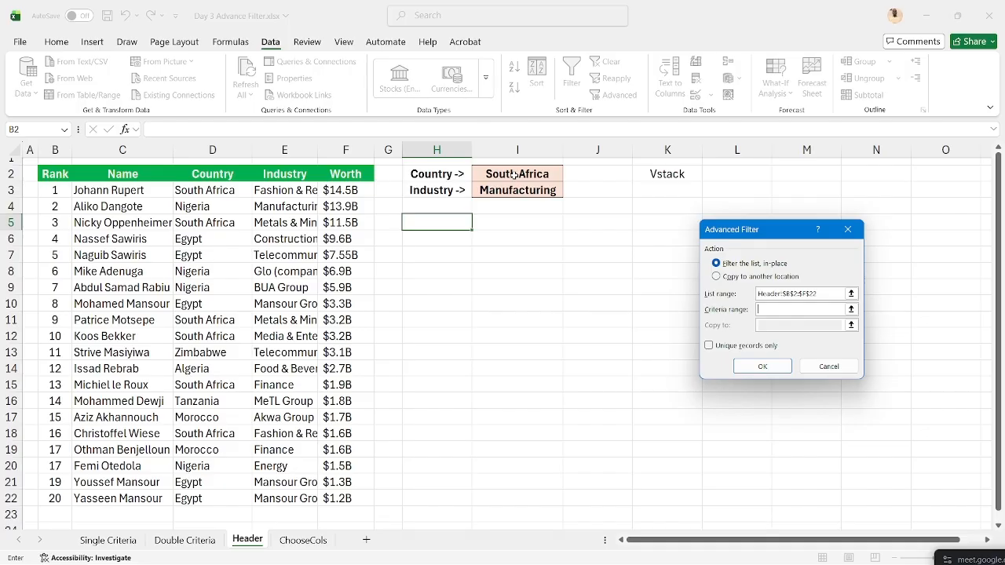
{"action": "key", "text": "Escape"}
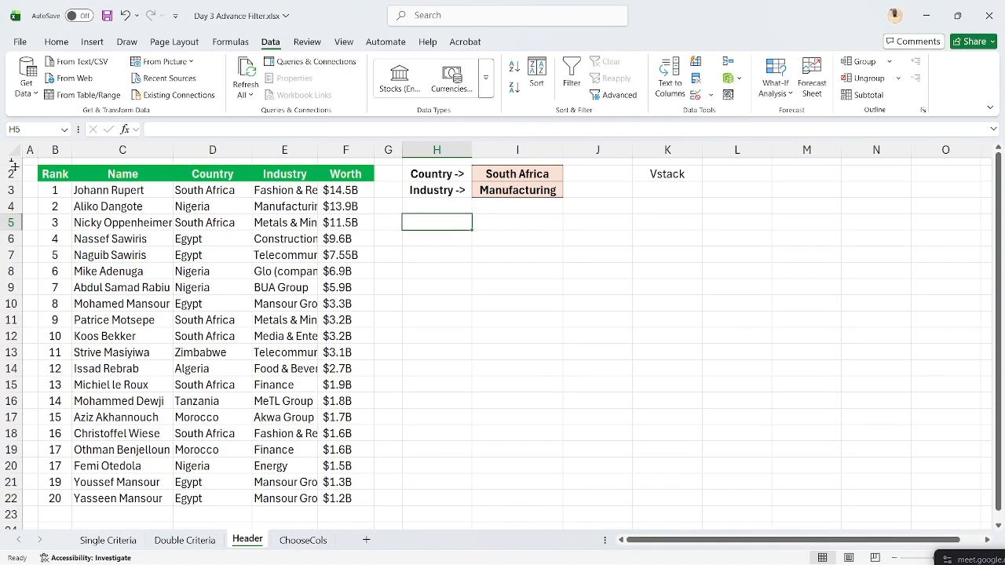
- Copy the green Country header from D2 and paste it into I1
{"action": "scroll", "coordinate": [13, 179], "scroll_direction": "up", "scroll_amount": 1}
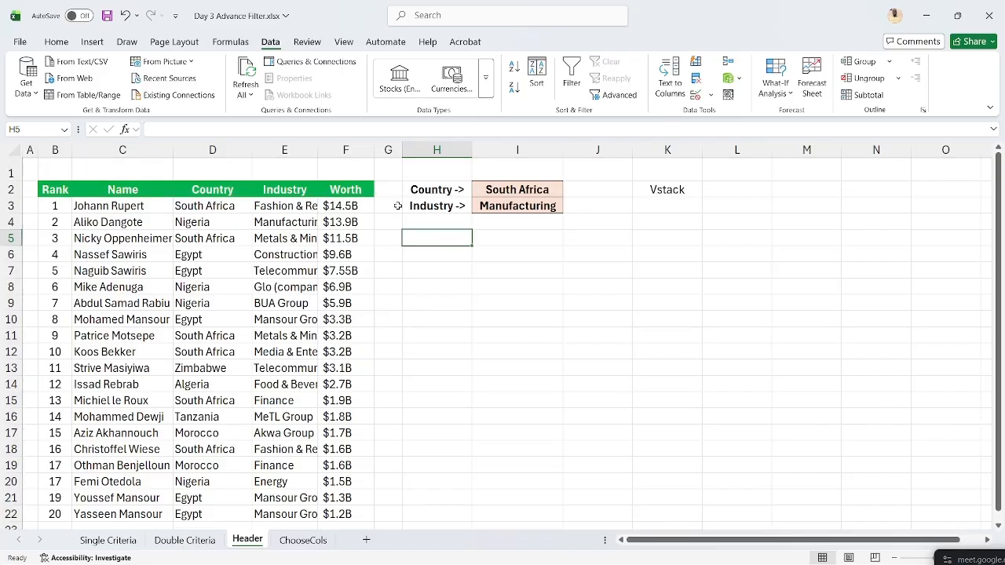
{"action": "left_click", "coordinate": [219, 193]}
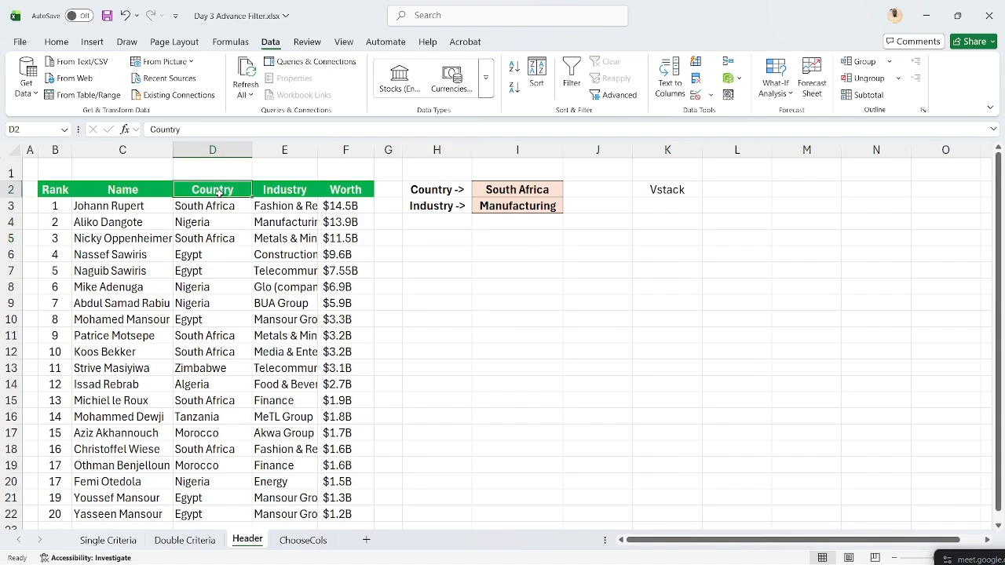
{"action": "left_click", "coordinate": [213, 206]}
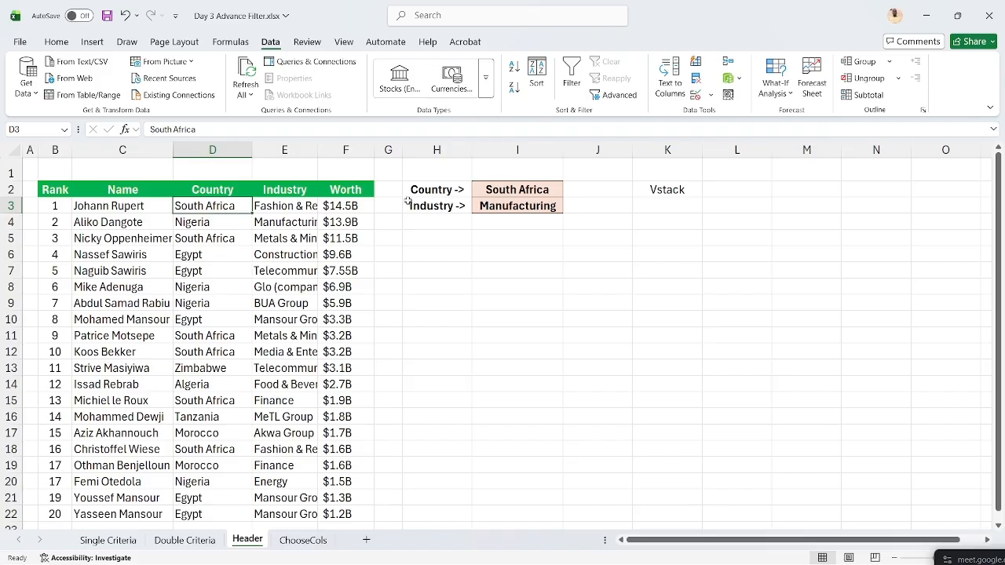
{"action": "left_click", "coordinate": [227, 189]}
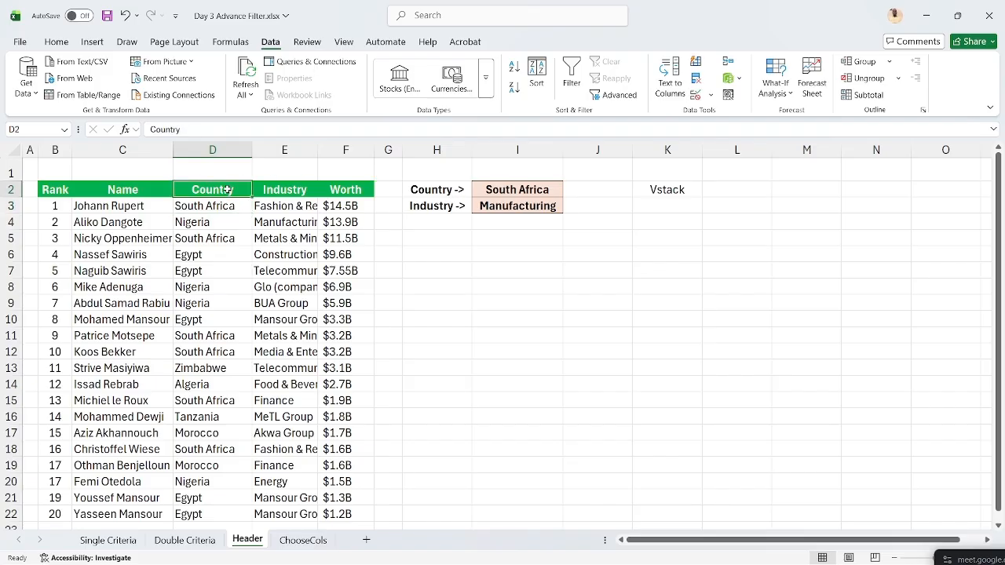
{"action": "key", "text": "ctrl+c"}
{"action": "left_click", "coordinate": [486, 171]}
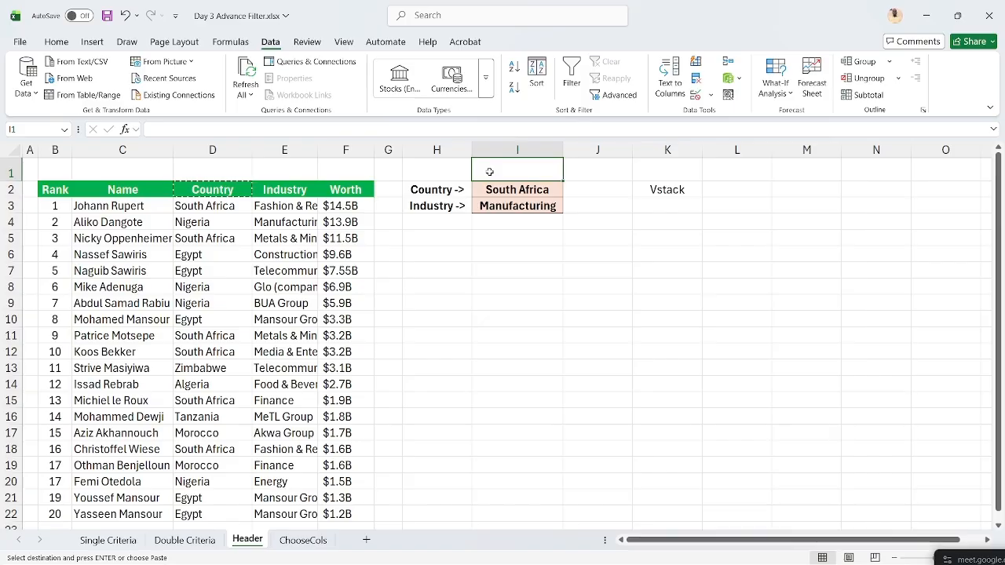
{"action": "key", "text": "ctrl+v"}
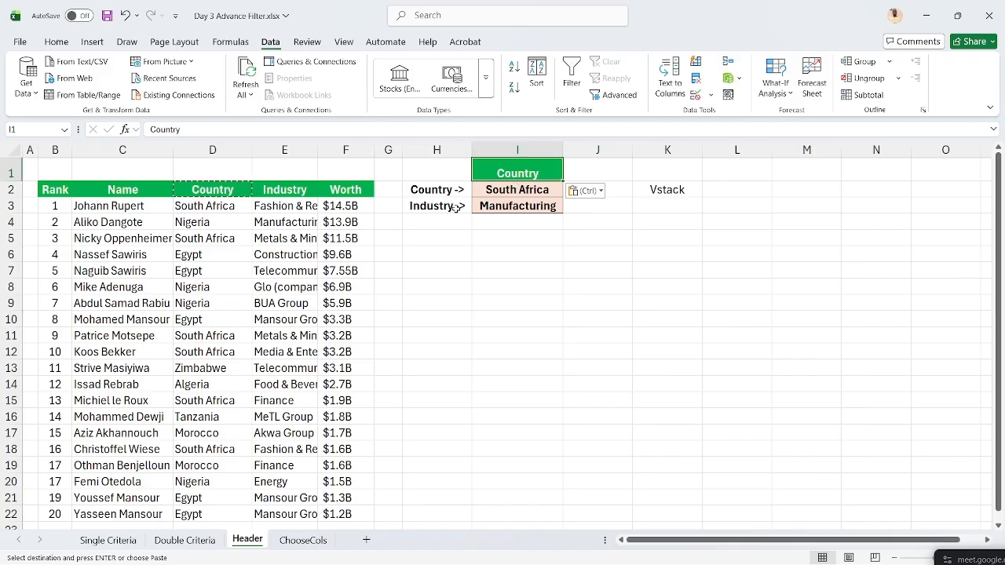
{"action": "left_click", "coordinate": [460, 240]}
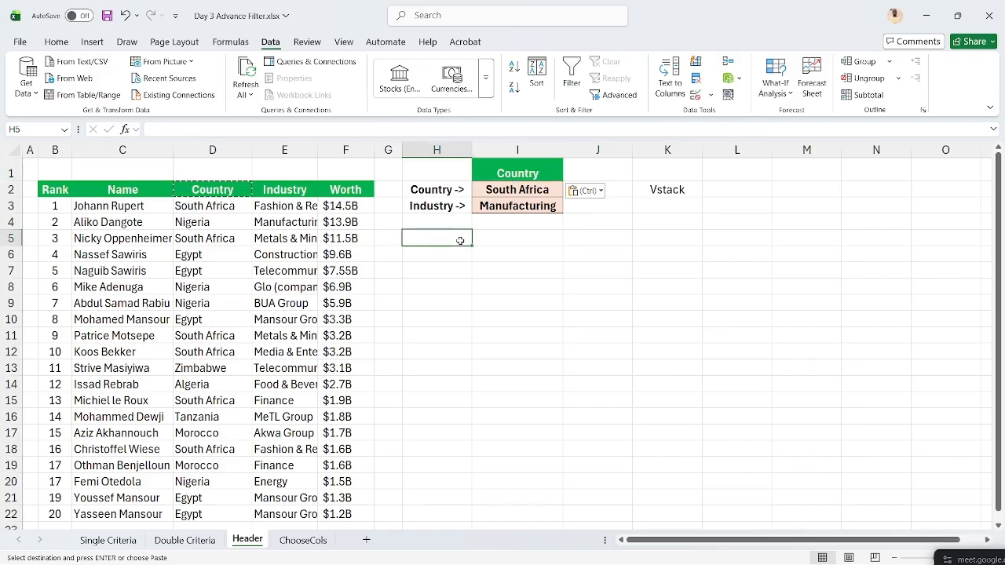
- Advanced-filter the whole table using criteria I1:I2, copying matching rows to H5
{"action": "left_click", "coordinate": [616, 95]}
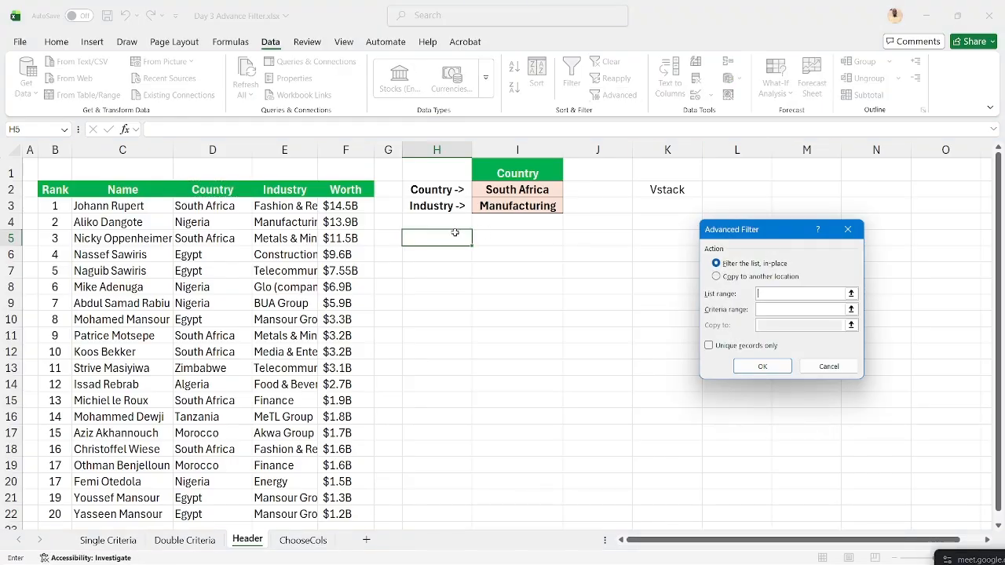
{"action": "left_click", "coordinate": [57, 191]}
{"action": "key", "text": "ctrl+shift+Down"}
{"action": "key", "text": "ctrl+shift+Right"}
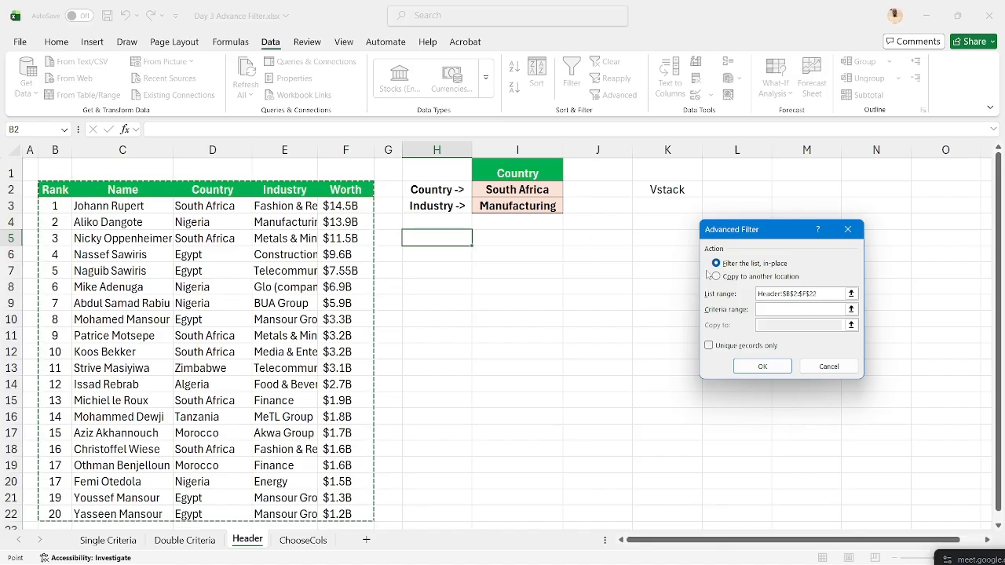
{"action": "left_click", "coordinate": [793, 309]}
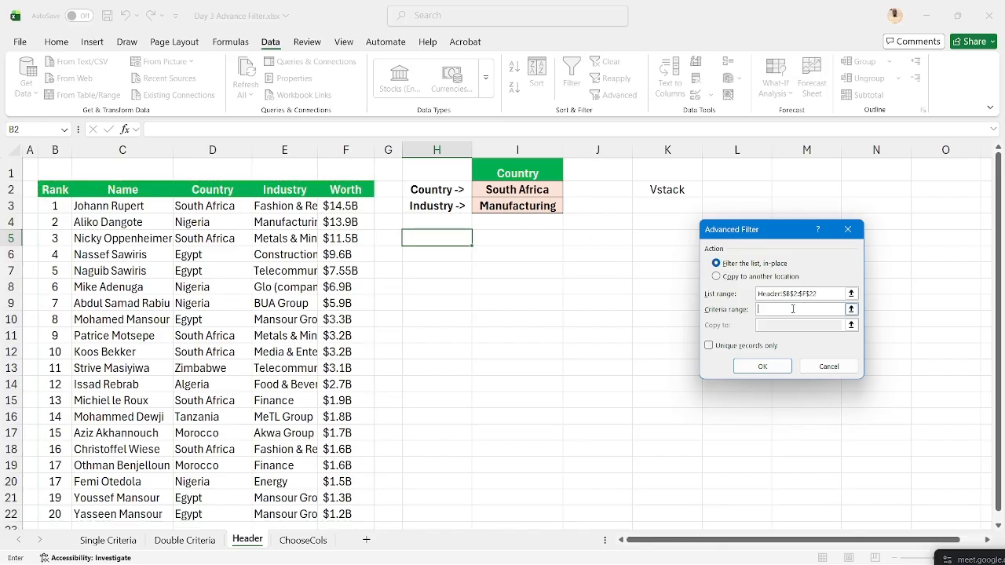
{"action": "left_click", "coordinate": [522, 174]}
{"action": "key", "text": "shift+Down"}
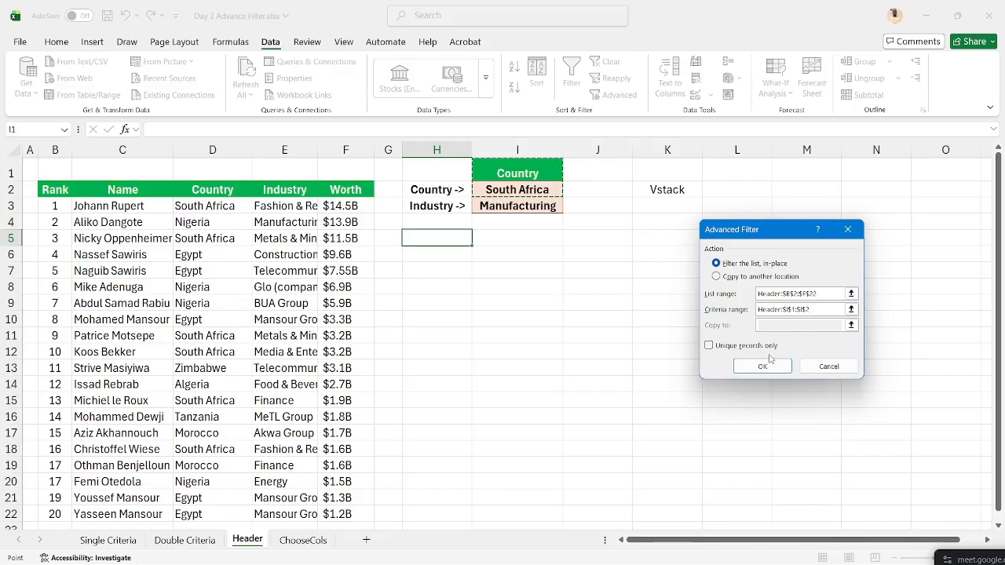
{"action": "left_click", "coordinate": [729, 278]}
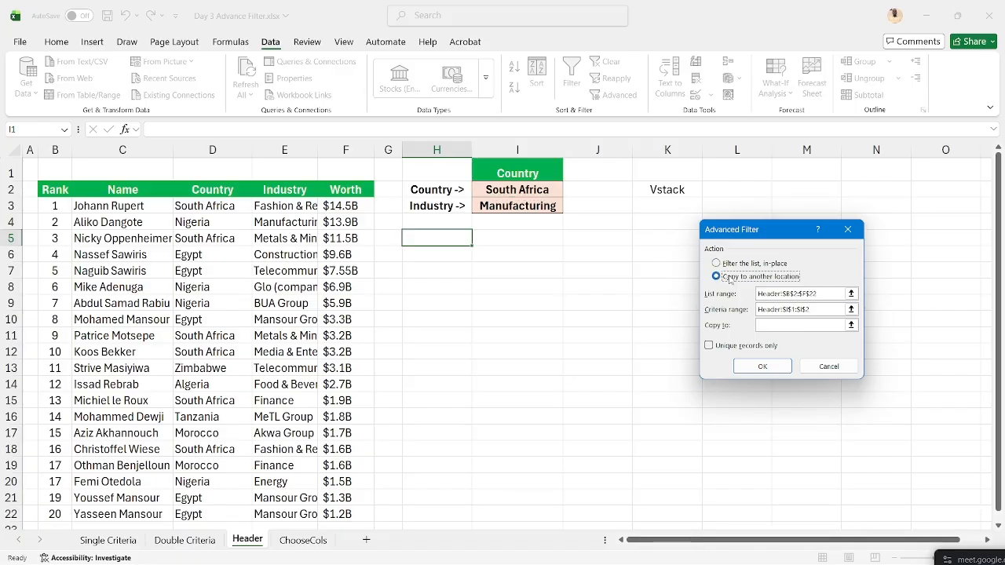
{"action": "left_click", "coordinate": [775, 325]}
{"action": "left_click", "coordinate": [438, 235]}
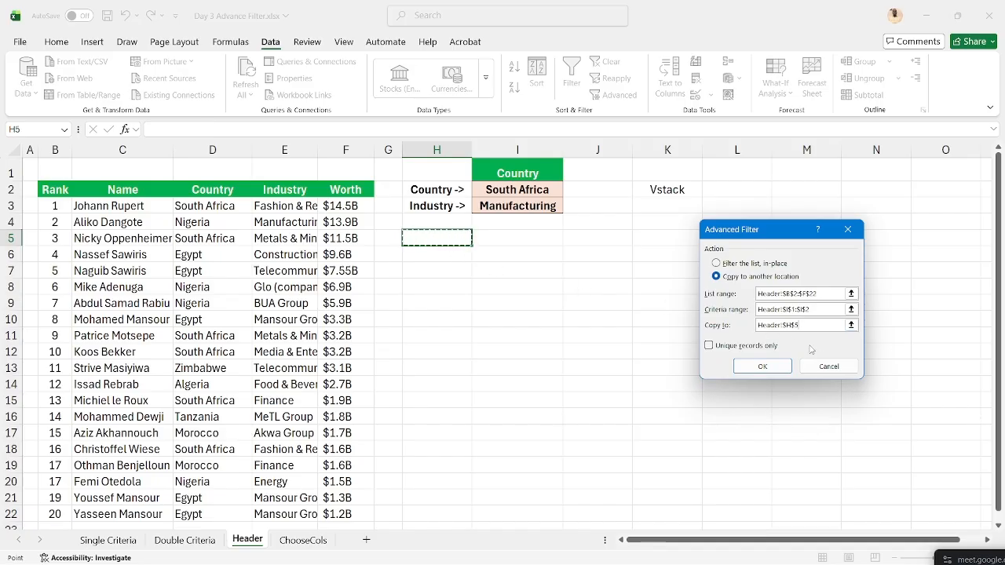
{"action": "left_click", "coordinate": [774, 366]}
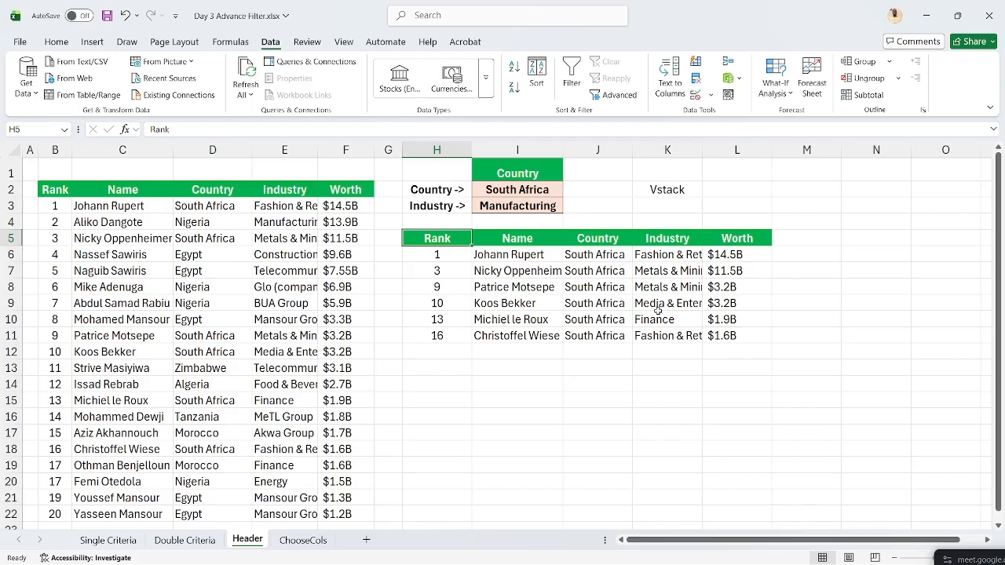
- Select the copied results H5:L11, and undo the Double Criteria H6 formula to plain FILTER
{"action": "key", "text": "ctrl+Page_Up"}
{"action": "left_click", "coordinate": [247, 540]}
{"action": "left_click_drag", "start_coordinate": [447, 237], "coordinate": [761, 342]}
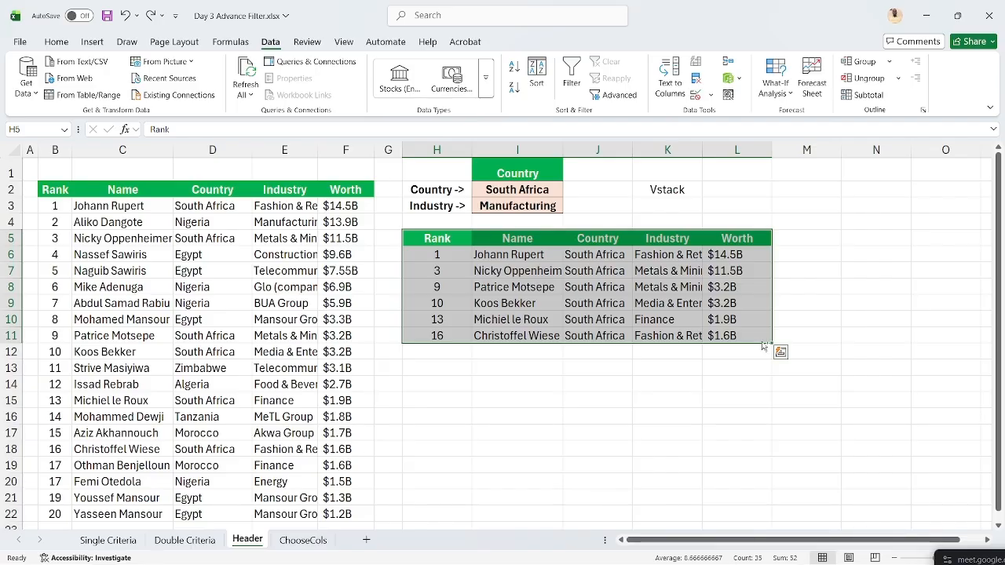
{"action": "key", "text": "ctrl+Page_Up"}
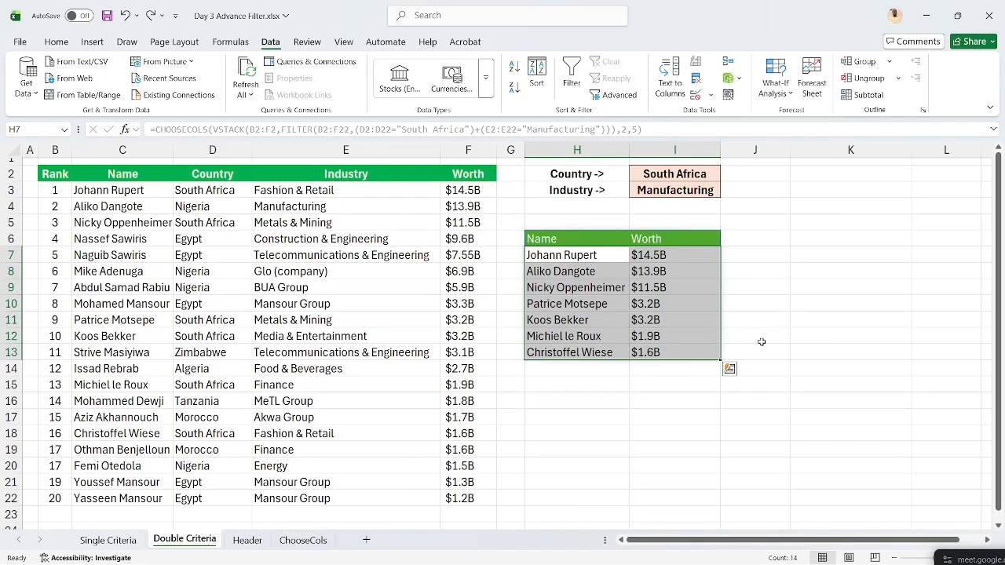
{"action": "key", "text": "ctrl+z"}
{"action": "key", "text": "ctrl+z"}
{"action": "key", "text": "ctrl+z"}
{"action": "key", "text": "ctrl+z"}
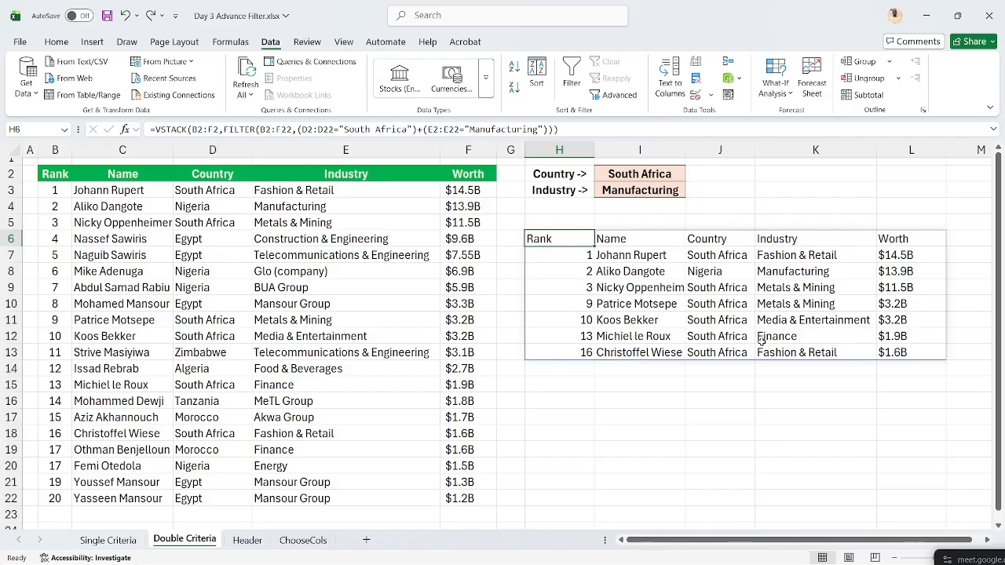
{"action": "key", "text": "ctrl+z"}
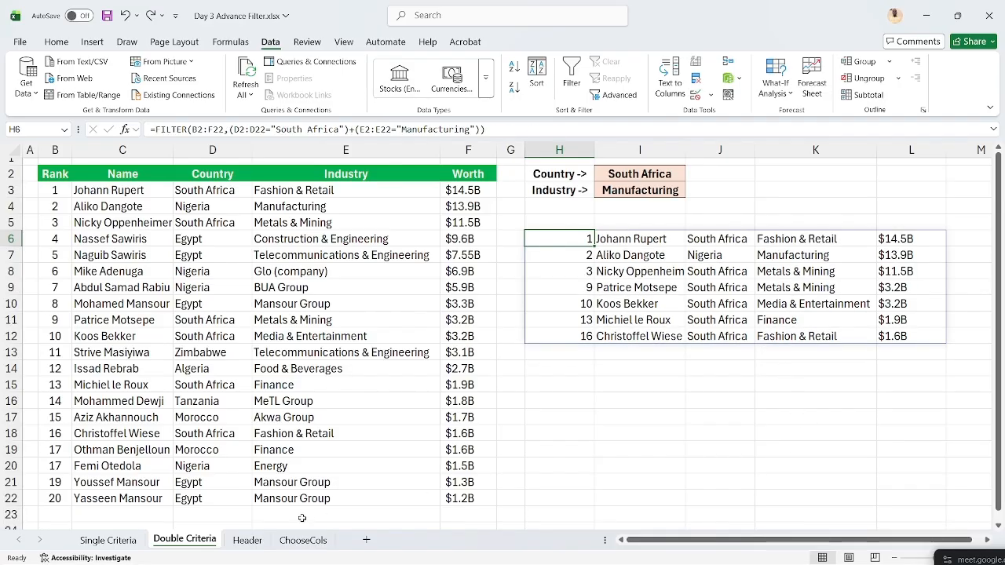
{"action": "left_click", "coordinate": [247, 540]}
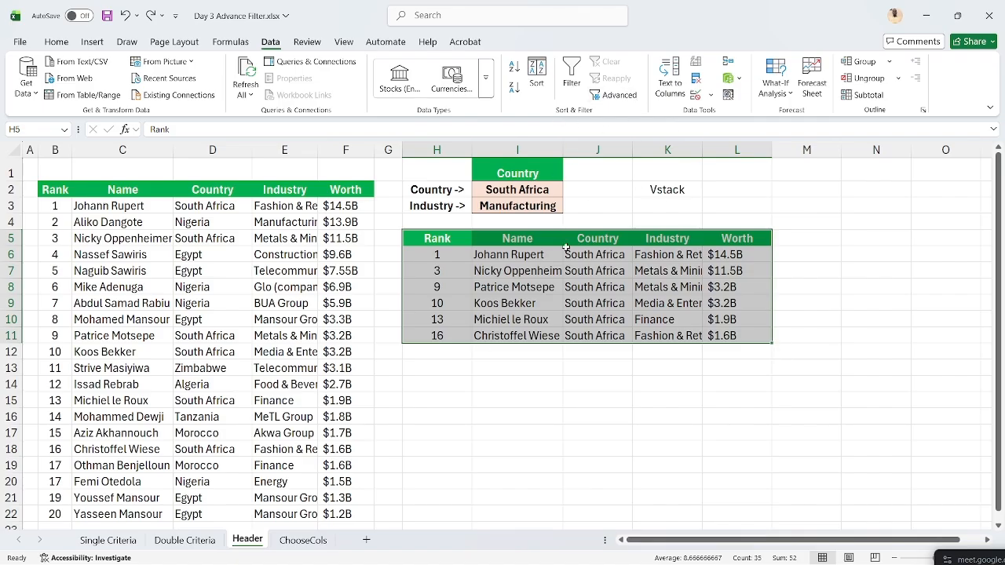
- Delete the results in H5:L11, cancel Advanced Filter, and review the I1:I2 criteria
{"action": "key", "text": "Delete"}
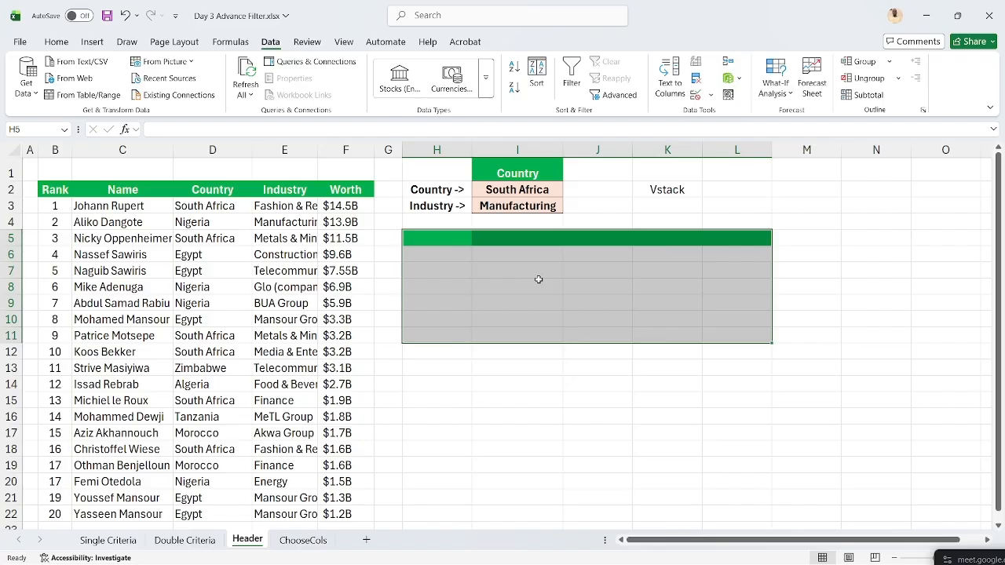
{"action": "left_click", "coordinate": [434, 271]}
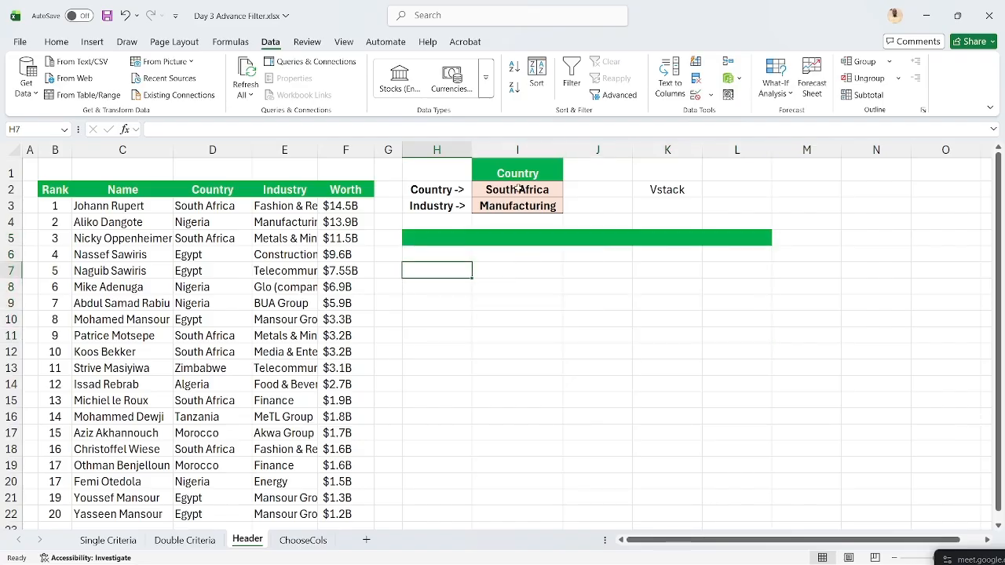
{"action": "left_click", "coordinate": [624, 98]}
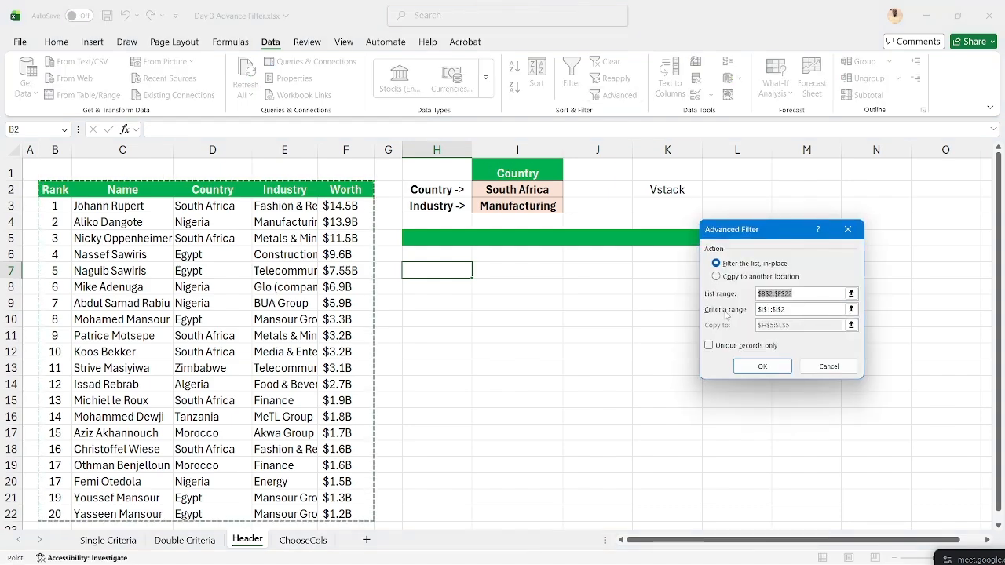
{"action": "left_click", "coordinate": [848, 230]}
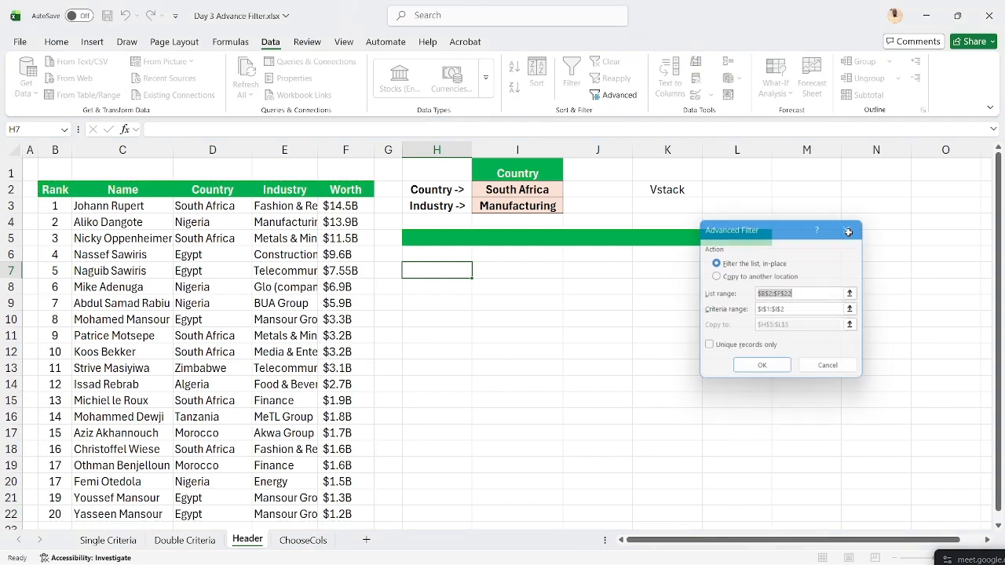
{"action": "left_click", "coordinate": [530, 178]}
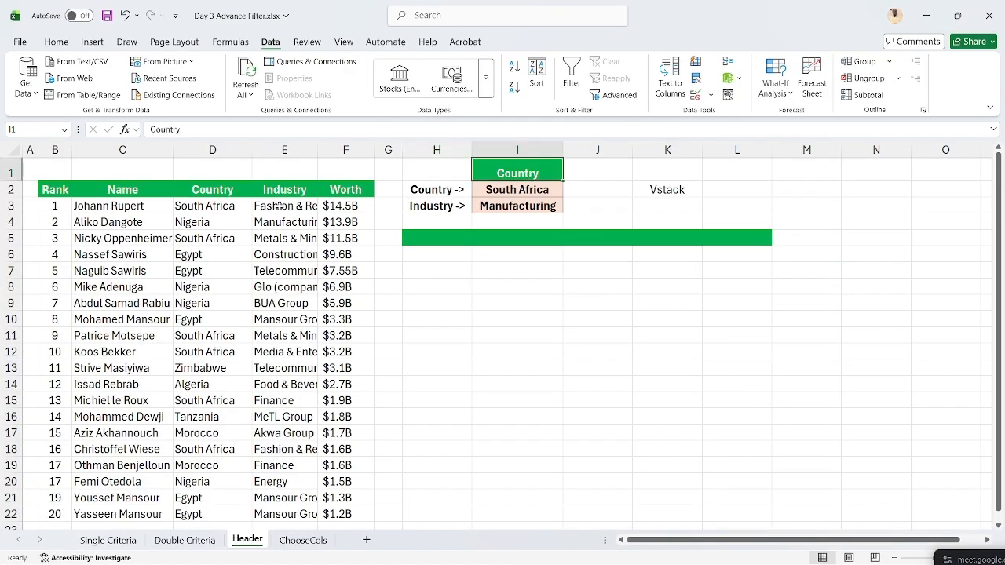
{"action": "left_click", "coordinate": [528, 189]}
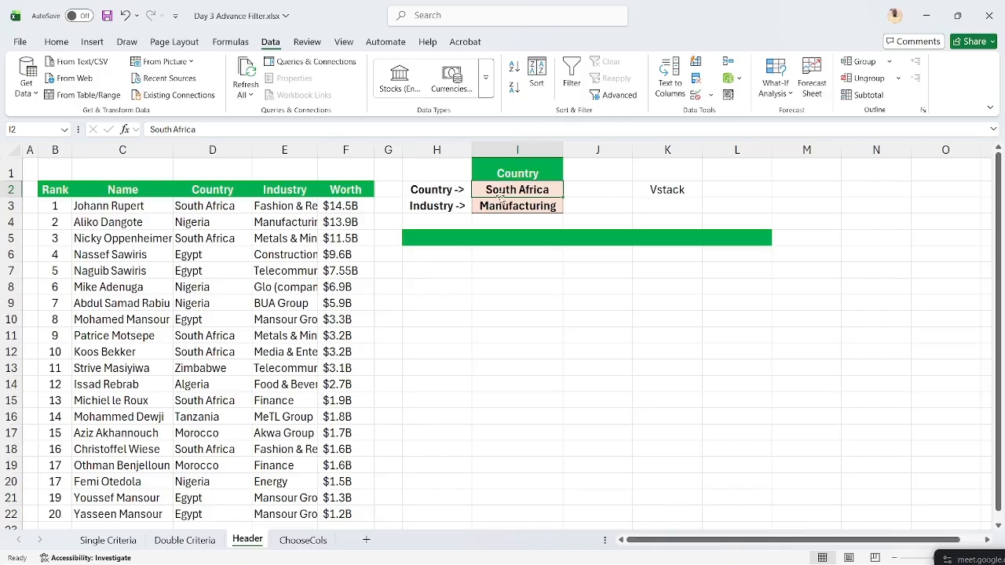
- Reopen Advanced Filter, clear the old ranges and destination, and choose Copy to another location
{"action": "left_click", "coordinate": [613, 94]}
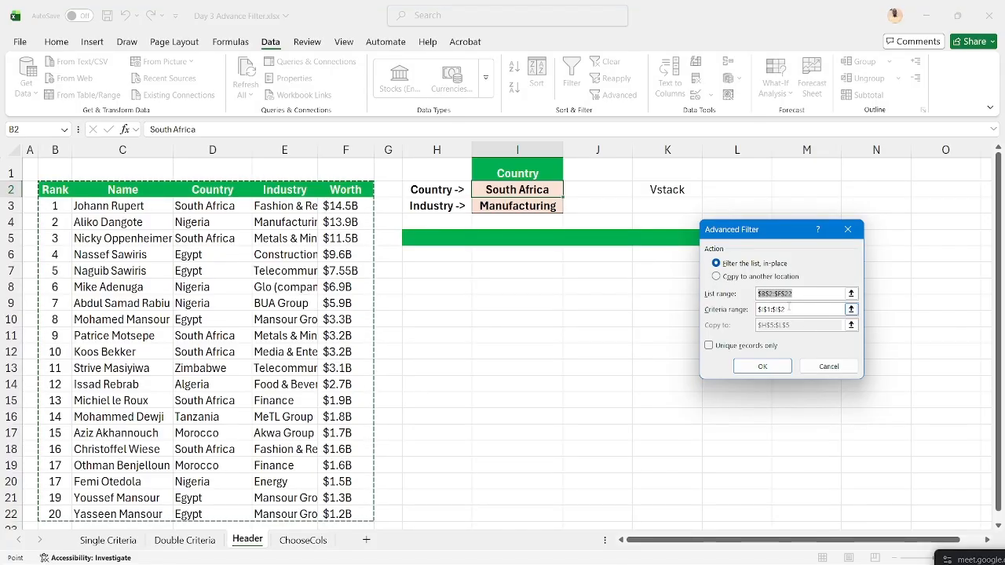
{"action": "key", "text": "BackSpace"}
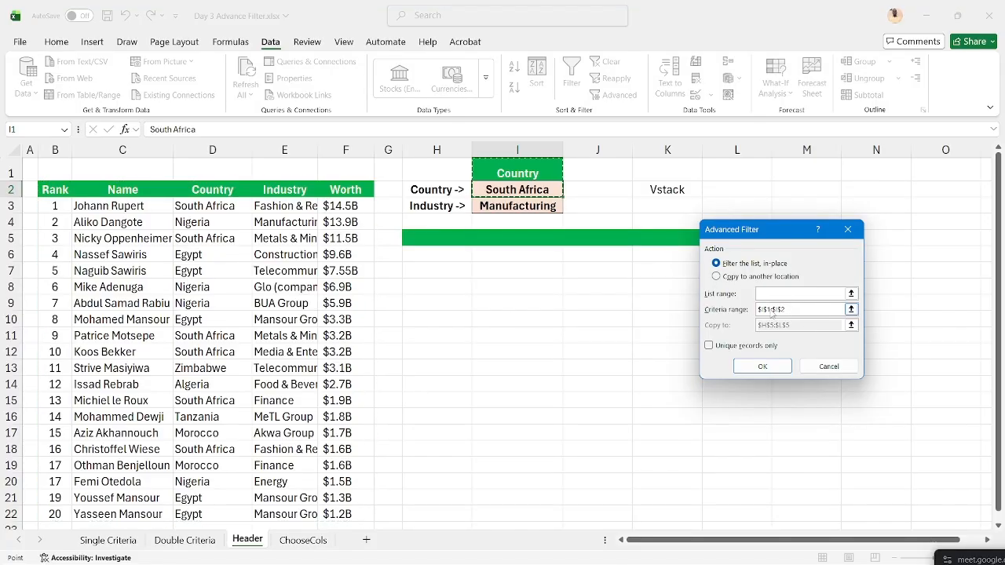
{"action": "key", "text": "Tab"}
{"action": "key", "text": "BackSpace"}
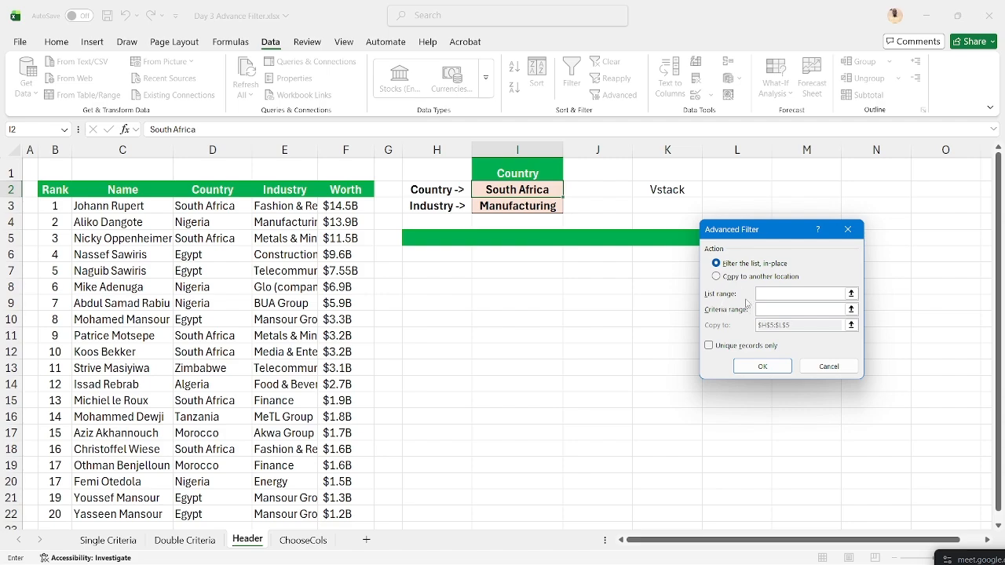
{"action": "left_click", "coordinate": [732, 278]}
{"action": "left_click_drag", "start_coordinate": [799, 326], "coordinate": [757, 325]}
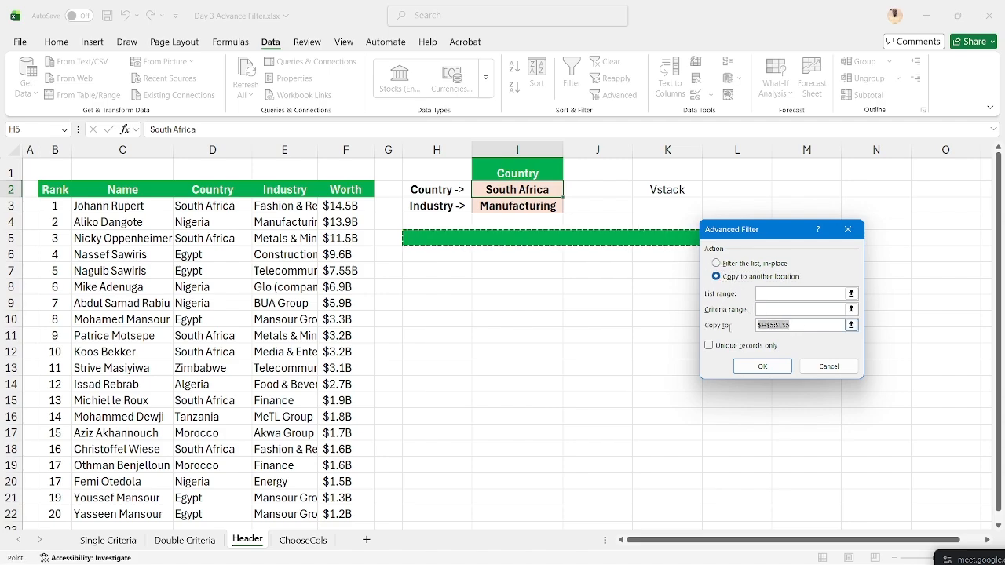
{"action": "key", "text": "BackSpace"}
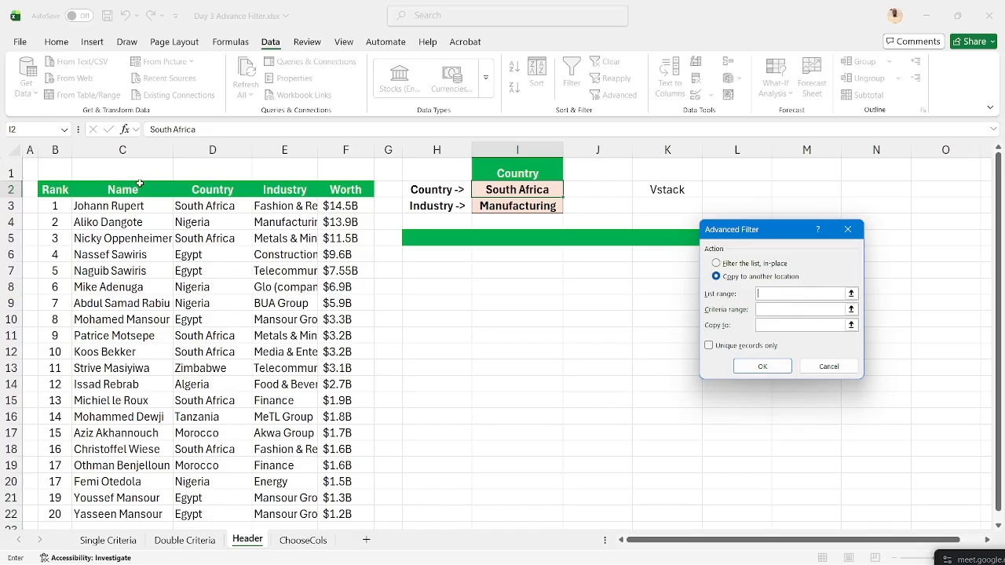
- Set the Advanced Filter list range to B2:F22
{"action": "left_click", "coordinate": [53, 189]}
{"action": "key", "text": "Left"}
{"action": "key", "text": "Right"}
{"action": "key", "text": "ctrl+shift+Right"}
{"action": "key", "text": "ctrl+shift+Down"}
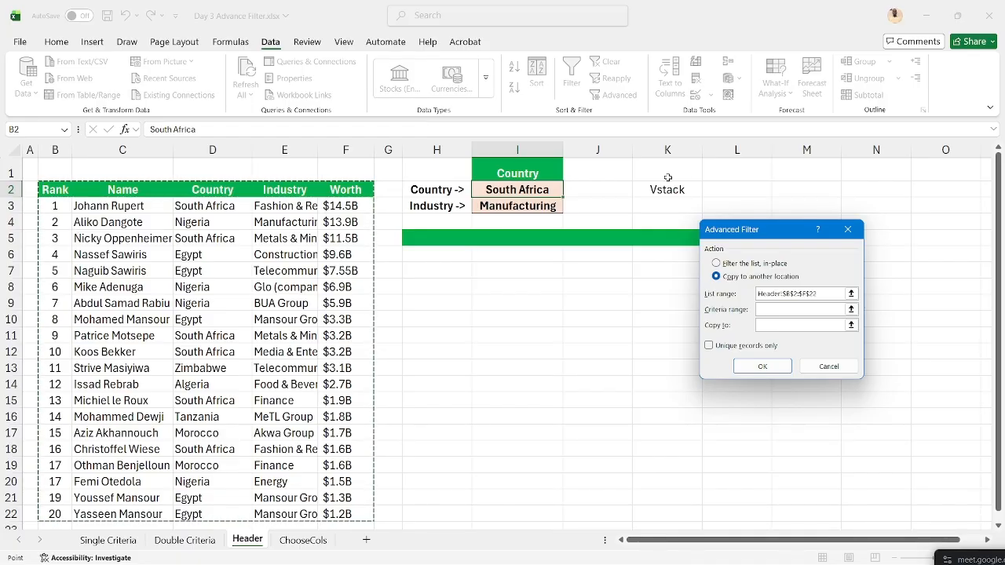
- Use criteria range I1:I2 and copy destination H6, then run the filter
{"action": "left_click", "coordinate": [782, 309]}
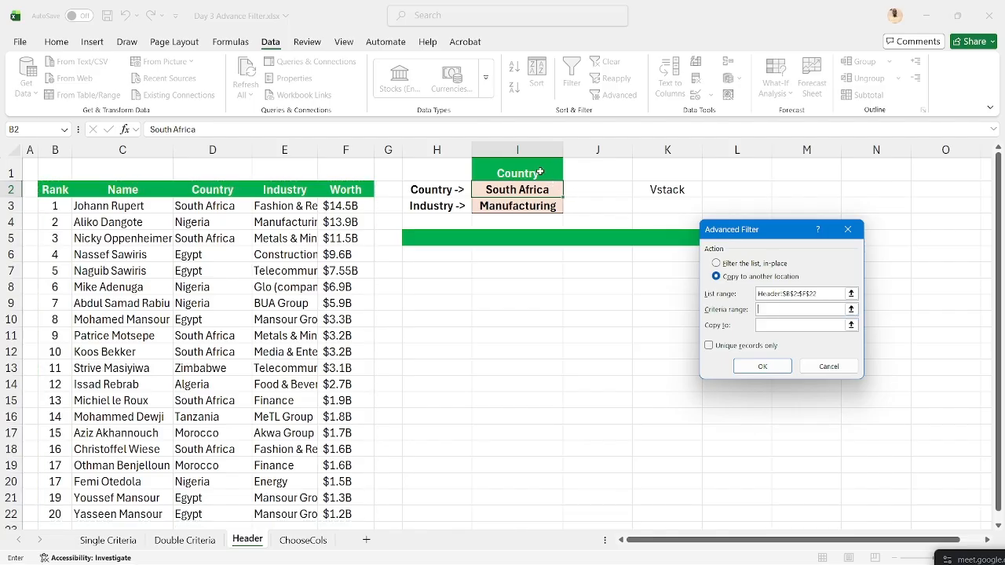
{"action": "left_click", "coordinate": [540, 172]}
{"action": "key", "text": "shift+Down"}
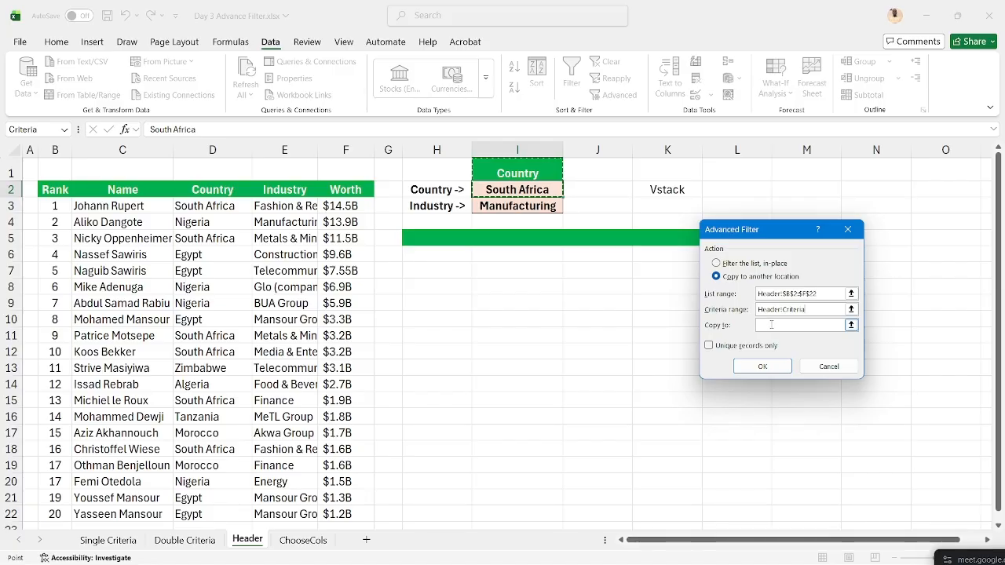
{"action": "left_click", "coordinate": [771, 324]}
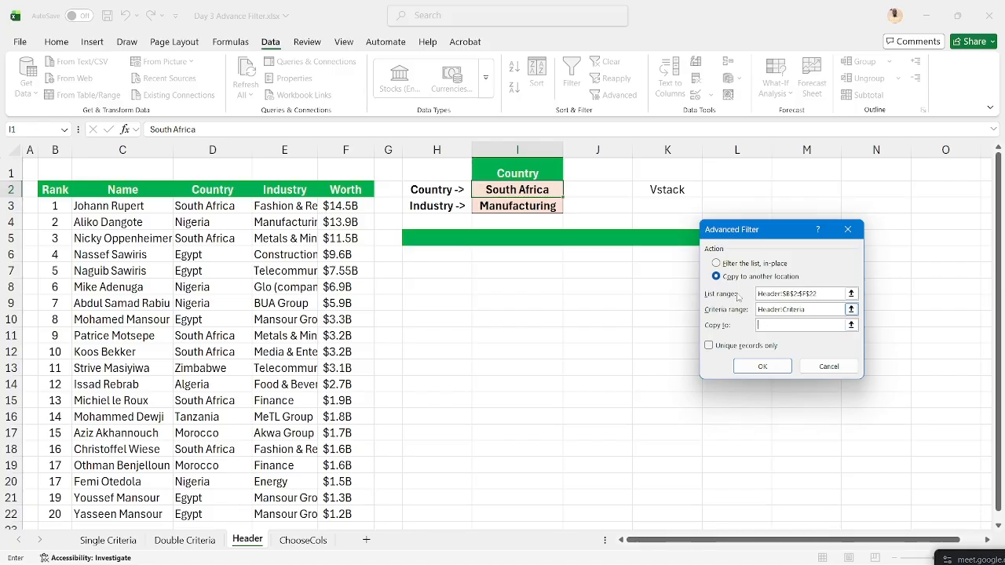
{"action": "left_click", "coordinate": [426, 258]}
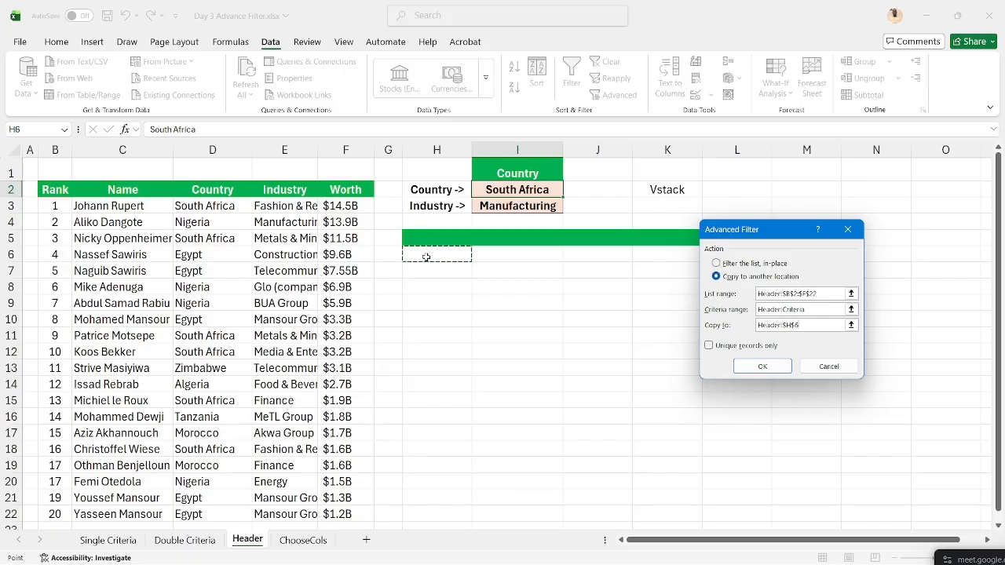
{"action": "left_click", "coordinate": [754, 367]}
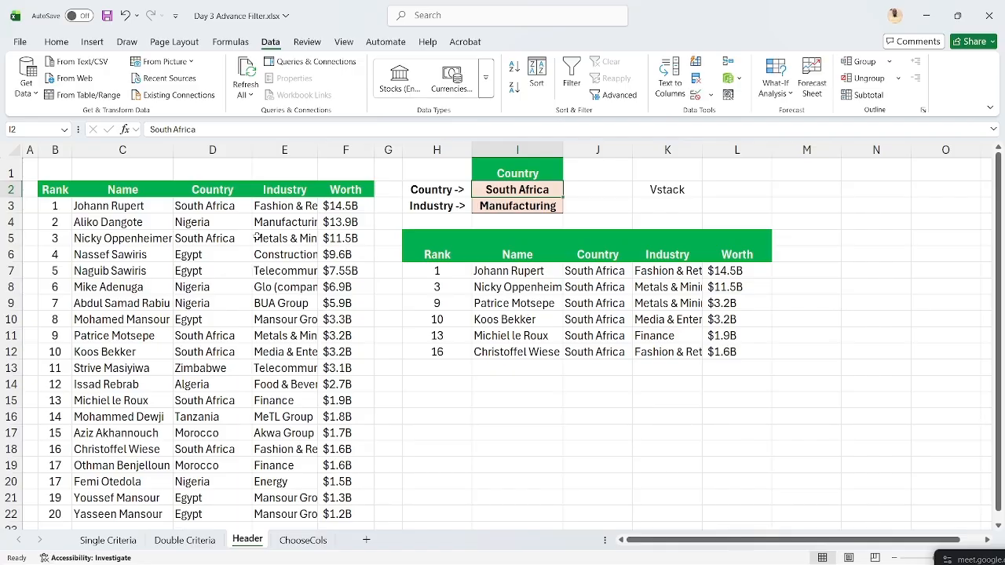
- Paste Nigeria from D4 into I2 as a value, then cancel out of Advanced Filter
{"action": "left_click", "coordinate": [224, 221]}
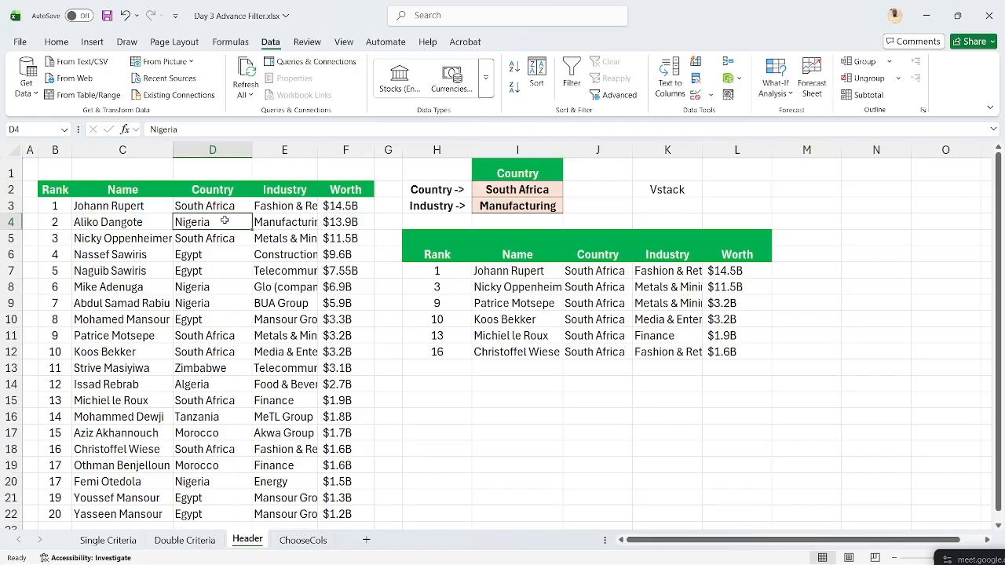
{"action": "key", "text": "ctrl+c"}
{"action": "left_click", "coordinate": [483, 194]}
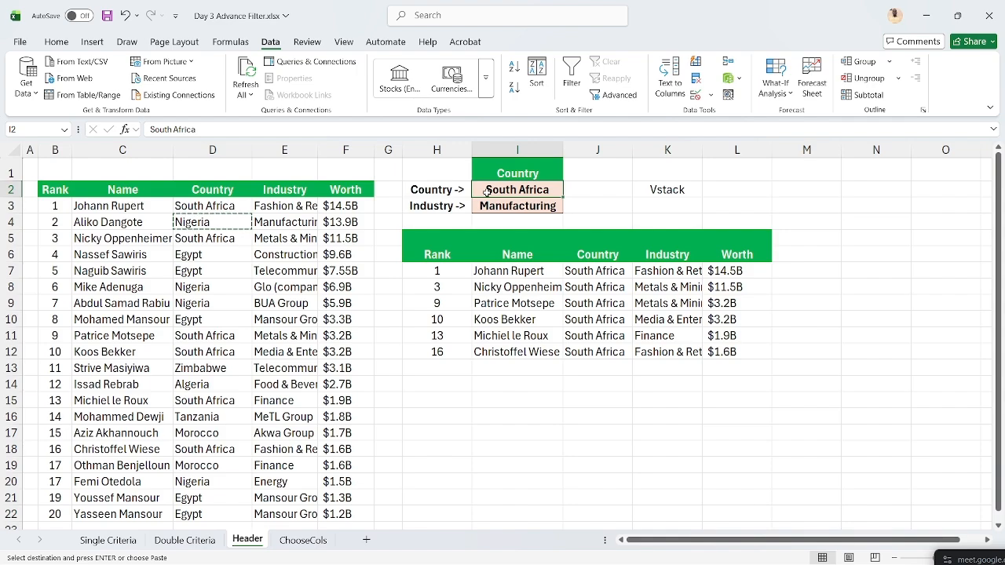
{"action": "key", "text": "ctrl+alt+v"}
{"action": "key", "text": "v"}
{"action": "key", "text": "Return"}
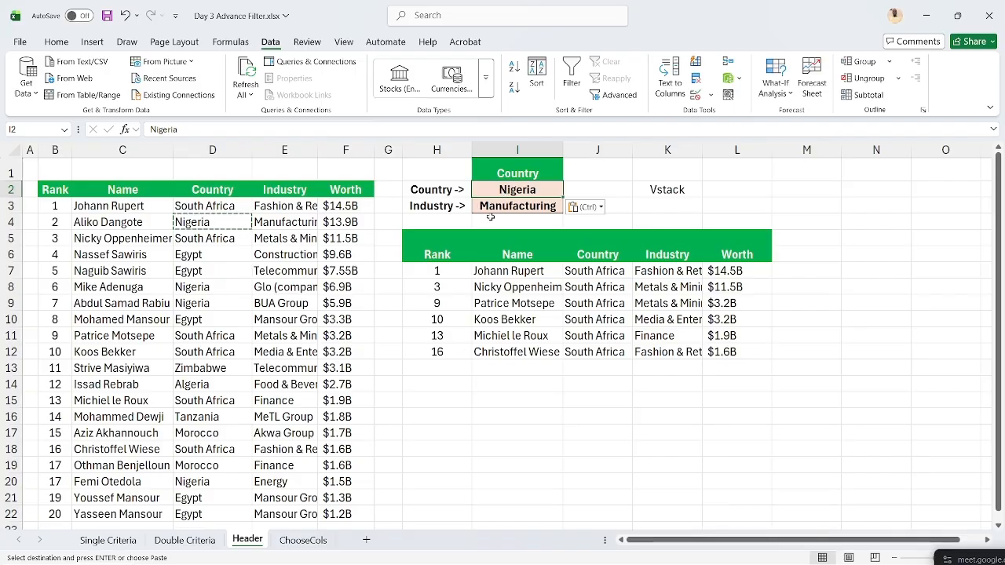
{"action": "left_click", "coordinate": [619, 96]}
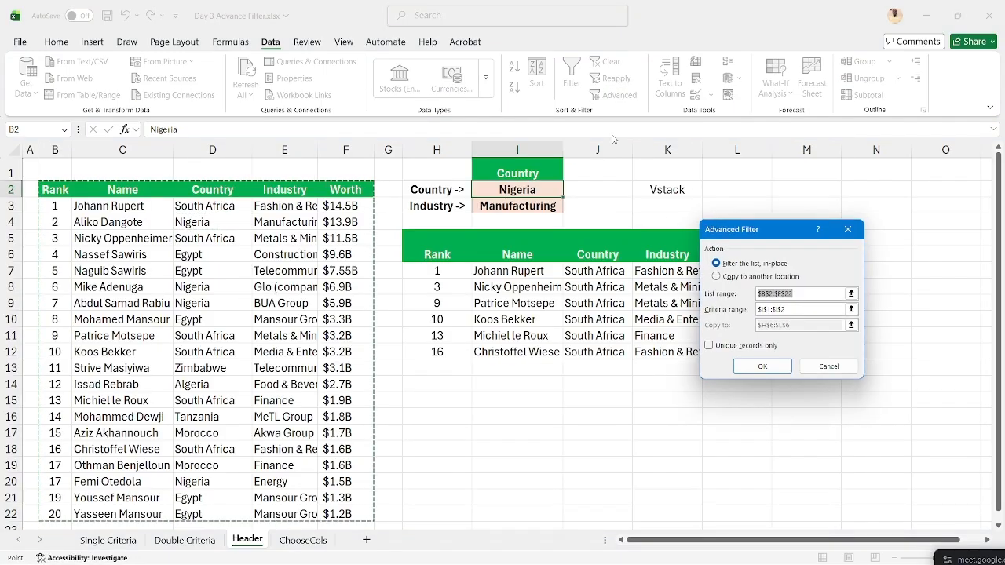
{"action": "left_click", "coordinate": [835, 368]}
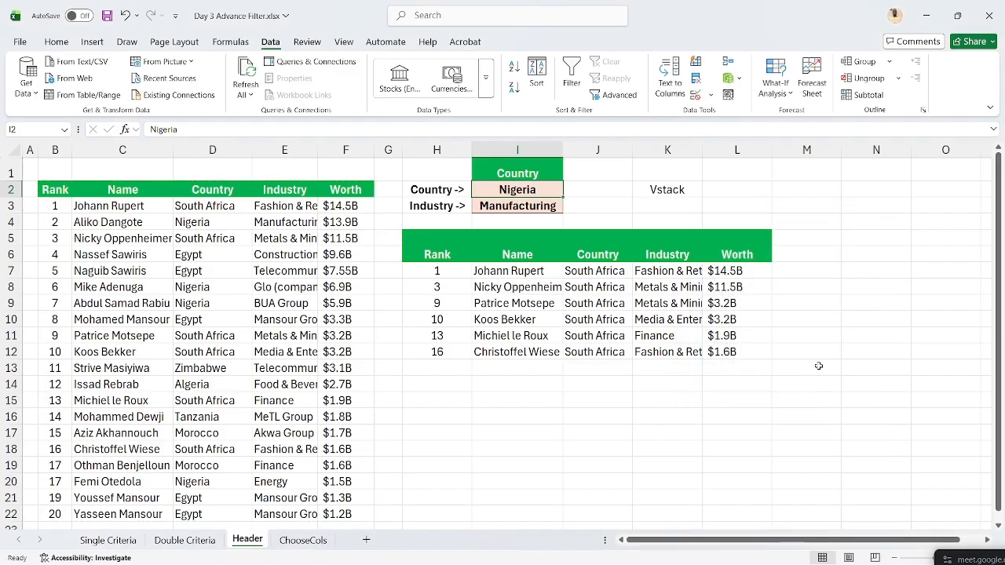
- Paste Nigeria from D4 into Double Criteria's I2 as a value, check H6's FILTER, then view Single Criteria
{"action": "left_click", "coordinate": [195, 540]}
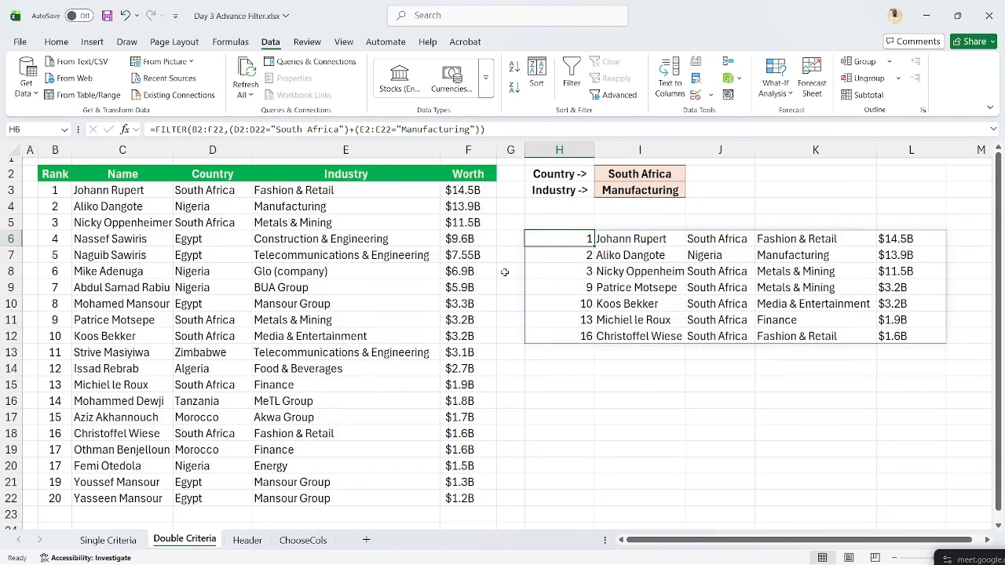
{"action": "left_click", "coordinate": [643, 170]}
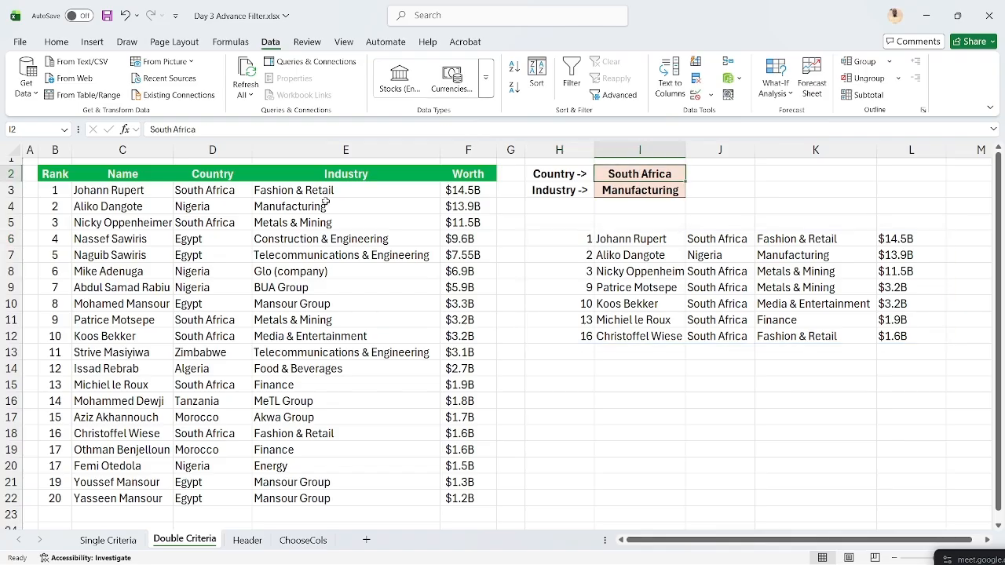
{"action": "left_click", "coordinate": [228, 204]}
{"action": "key", "text": "ctrl+c"}
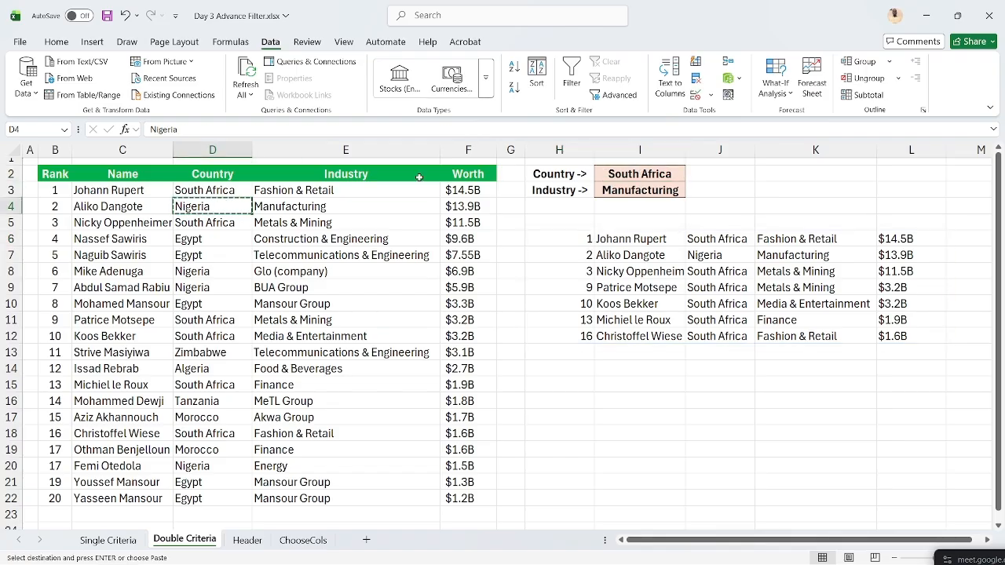
{"action": "left_click", "coordinate": [621, 177]}
{"action": "key", "text": "ctrl+alt+v"}
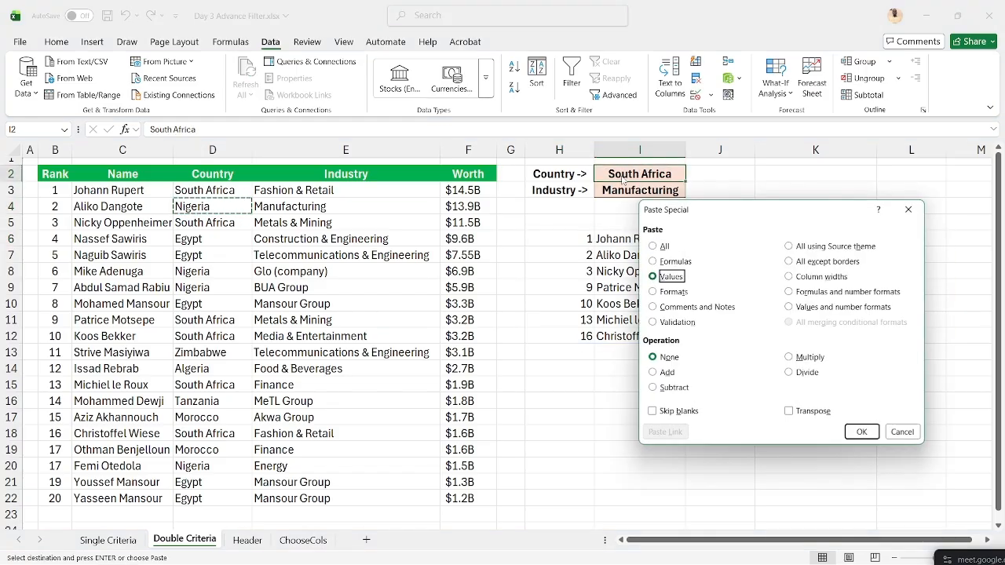
{"action": "key", "text": "v"}
{"action": "key", "text": "Return"}
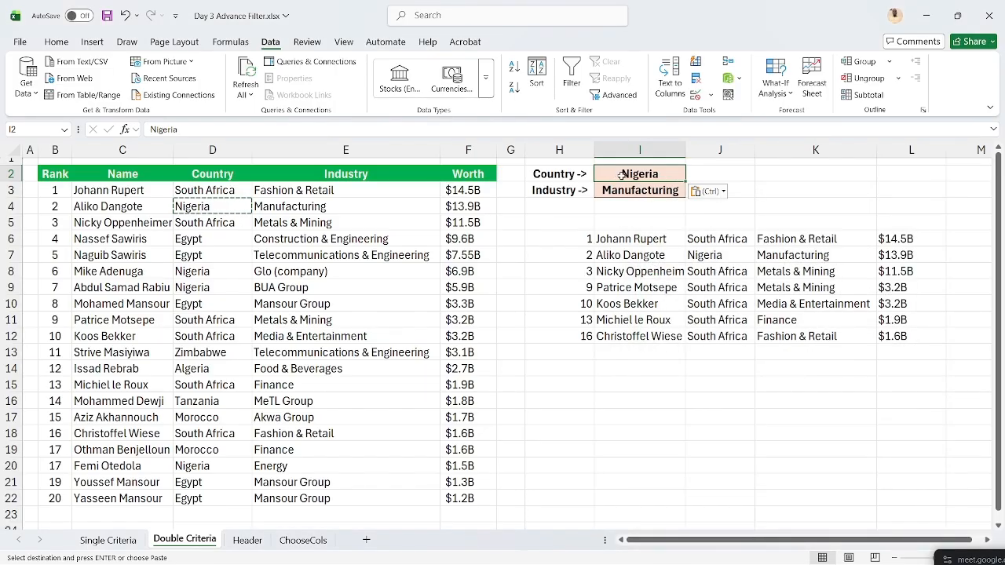
{"action": "left_click", "coordinate": [581, 240]}
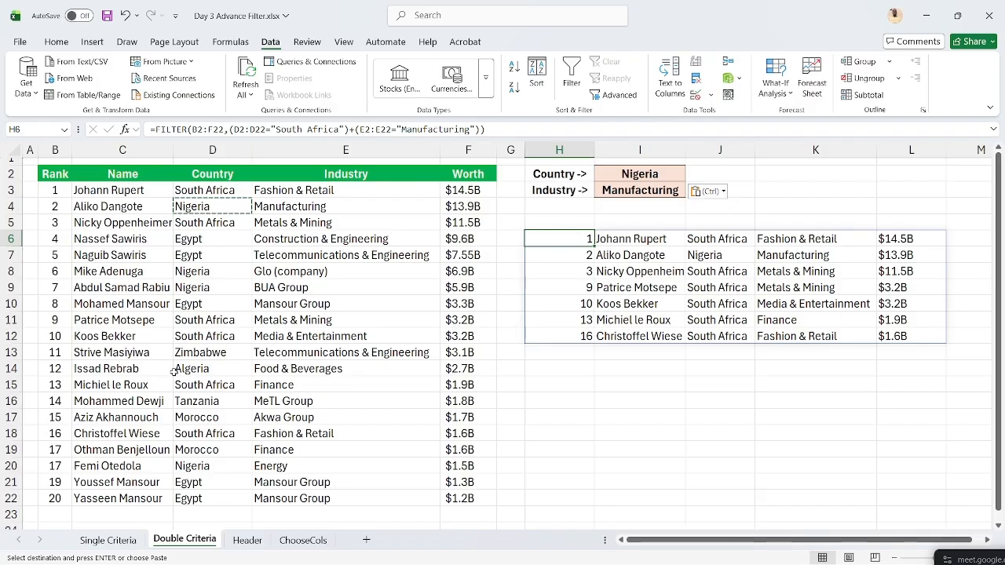
{"action": "left_click", "coordinate": [110, 540]}
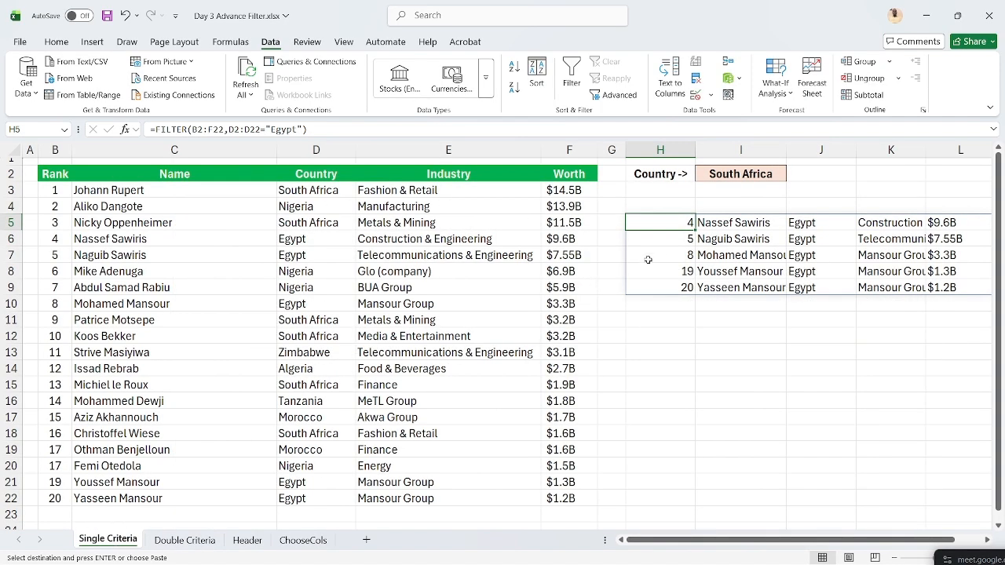
- Delete Egypt from H5's FILTER criterion, leaving empty quotes
{"action": "left_click", "coordinate": [299, 129]}
{"action": "key", "text": "BackSpace"}
{"action": "key", "text": "BackSpace"}
{"action": "key", "text": "BackSpace"}
{"action": "key", "text": "BackSpace"}
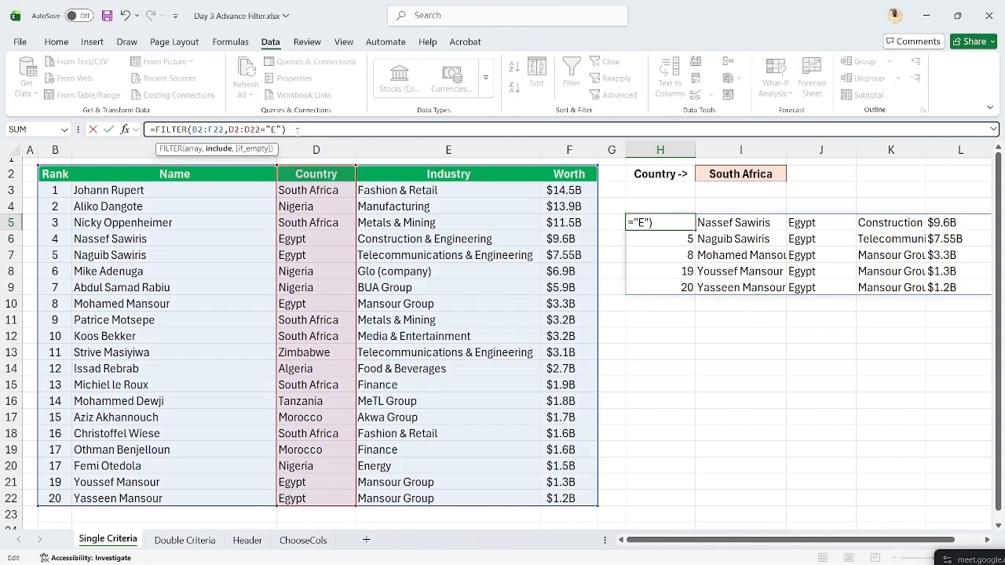
{"action": "key", "text": "BackSpace"}
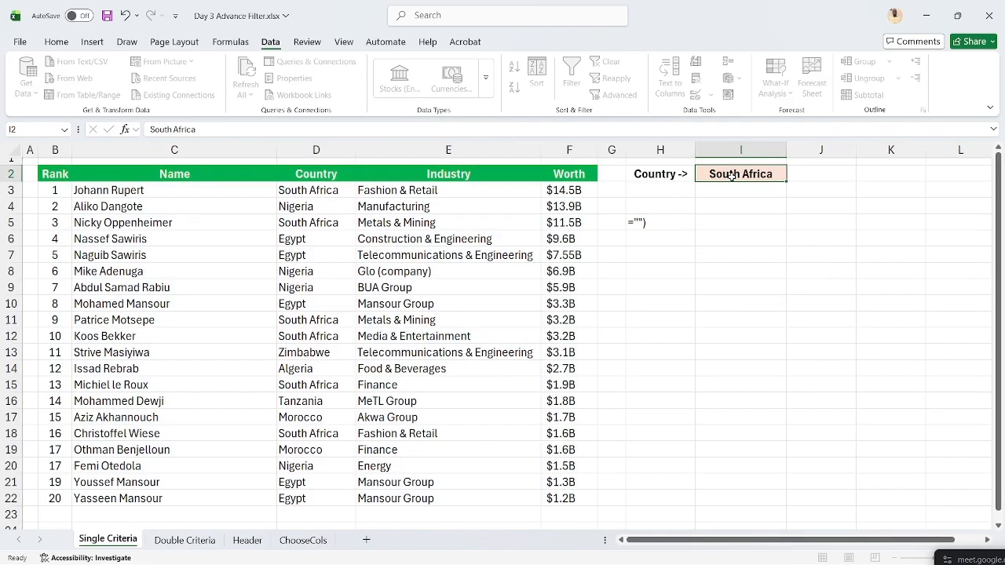
{"action": "left_click", "coordinate": [731, 176]}
- Put I2 inside the quotes of H5's FILTER criterion and commit it
{"action": "left_click", "coordinate": [663, 222]}
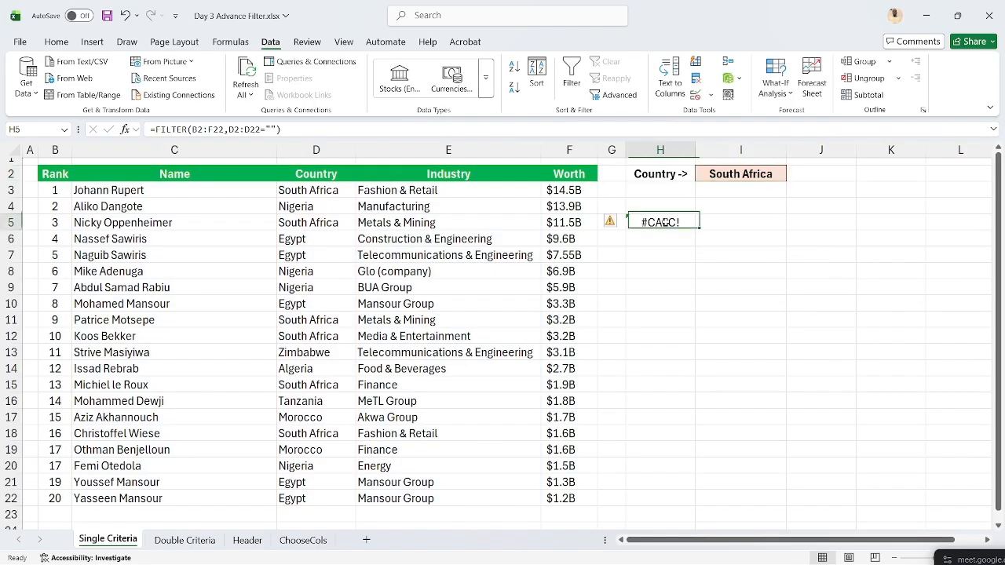
{"action": "left_click", "coordinate": [271, 128]}
{"action": "left_click", "coordinate": [758, 171]}
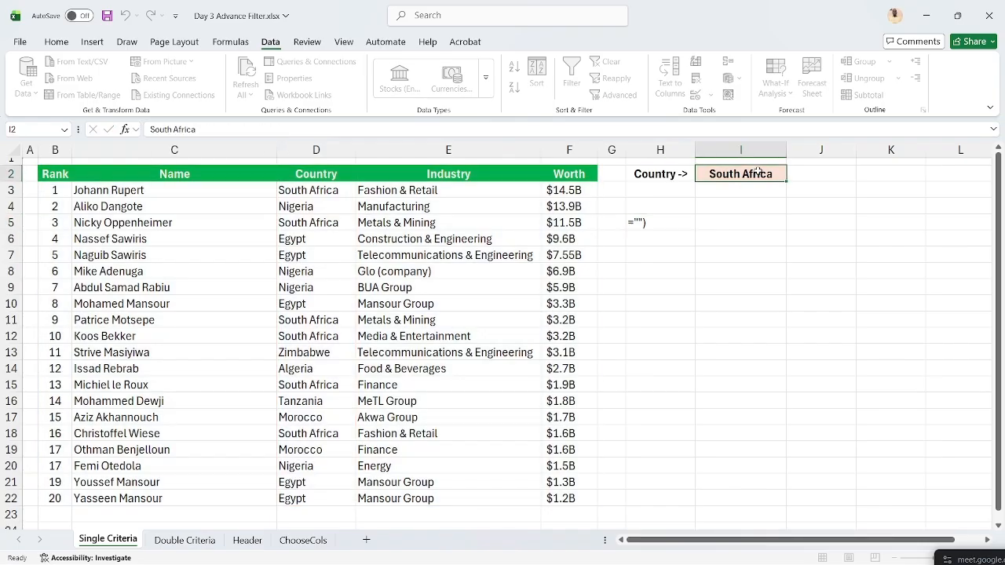
{"action": "left_click", "coordinate": [664, 222]}
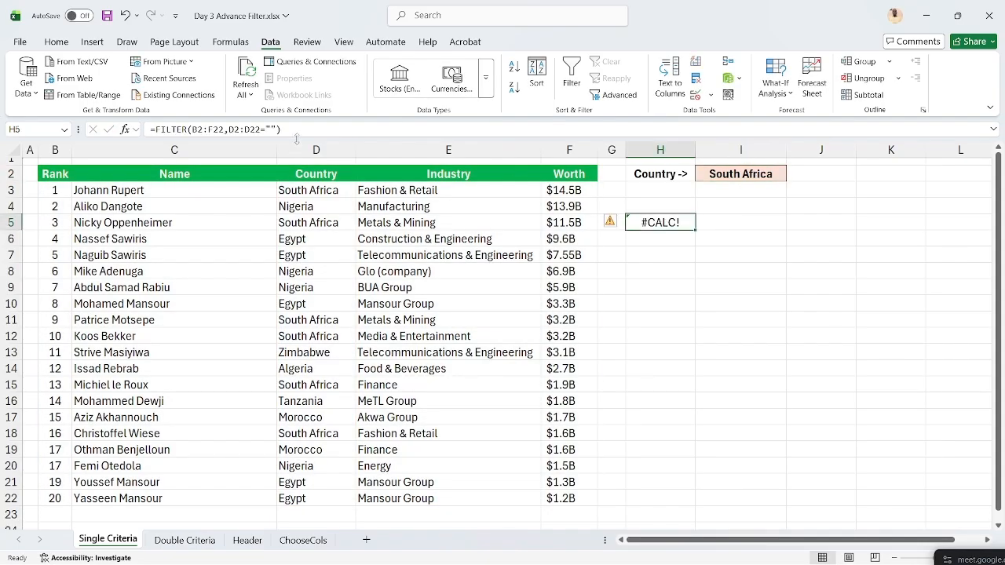
{"action": "left_click", "coordinate": [272, 128]}
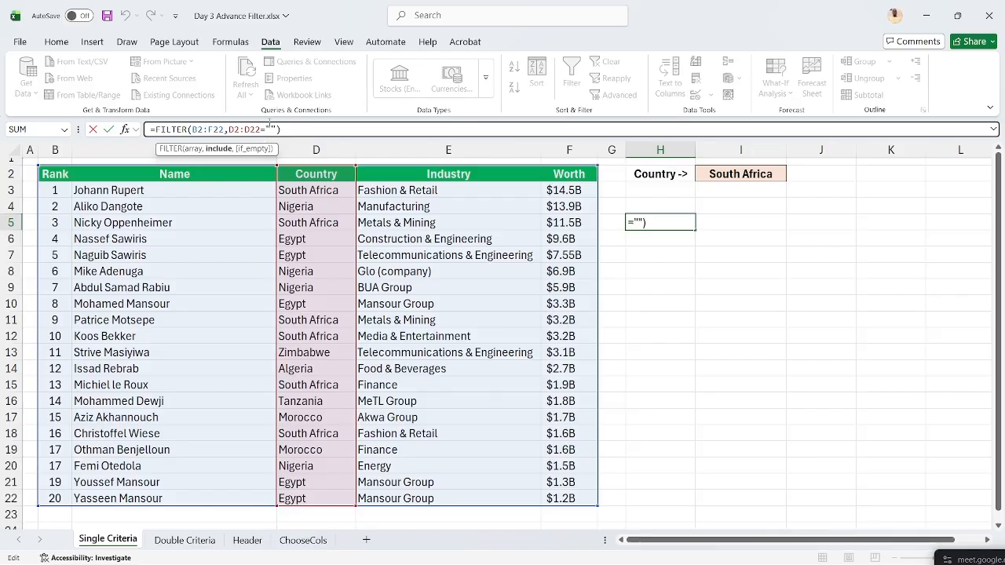
{"action": "type", "text": "I2"}
{"action": "key", "text": "ctrl+Return"}
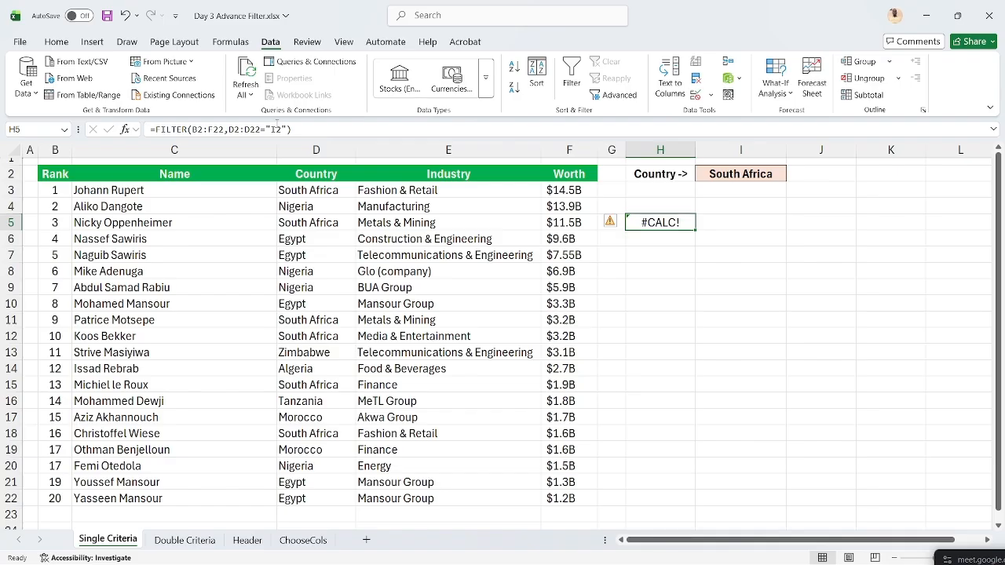
- Remove I2 from the criterion again and abandon the formula edit
{"action": "left_click", "coordinate": [284, 130]}
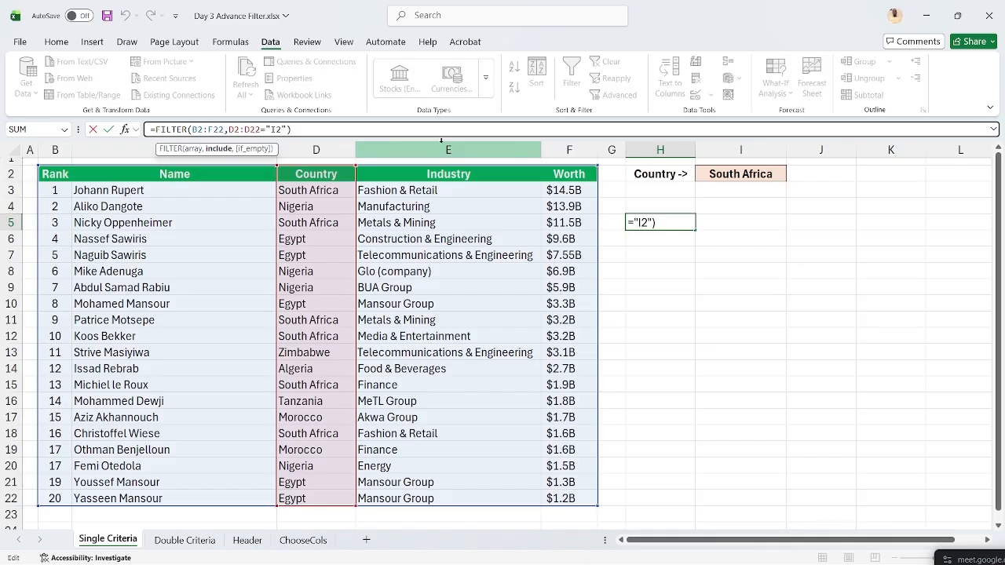
{"action": "key", "text": "BackSpace"}
{"action": "key", "text": "BackSpace"}
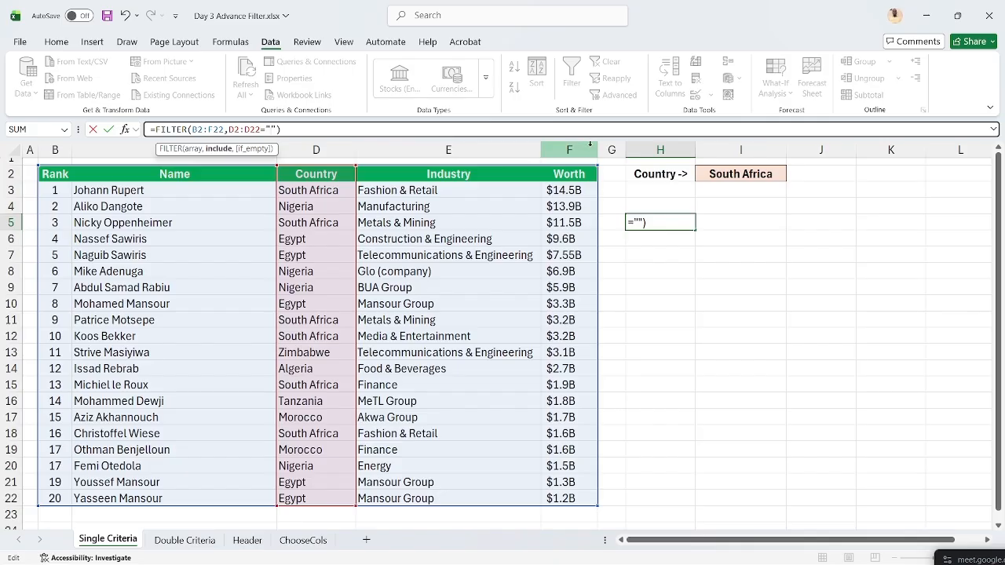
{"action": "key", "text": "Escape"}
- Begin H5's formula as =FILTER(B2:F22, with the array as the first argument
{"action": "type", "text": "="}
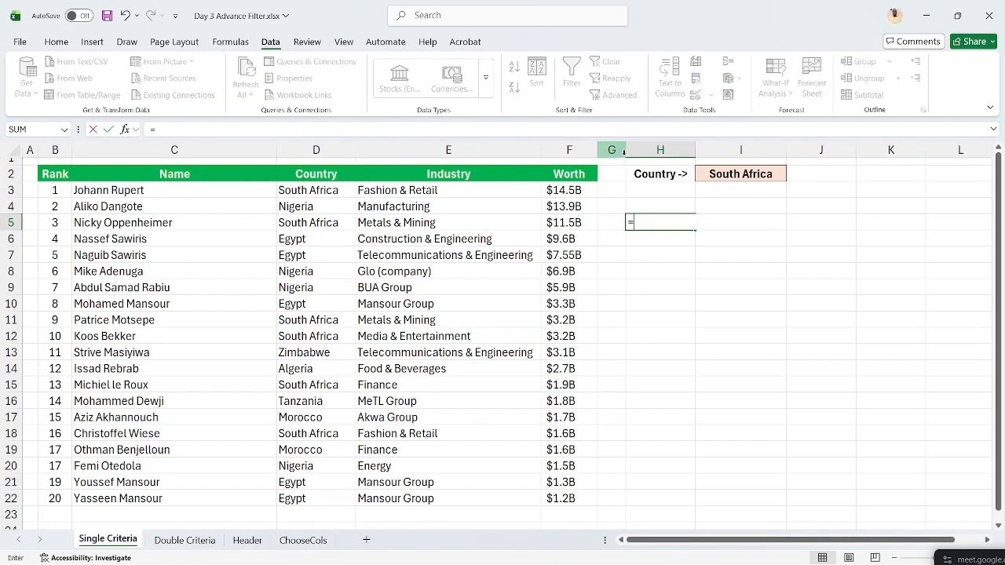
{"action": "type", "text": "FILTER("}
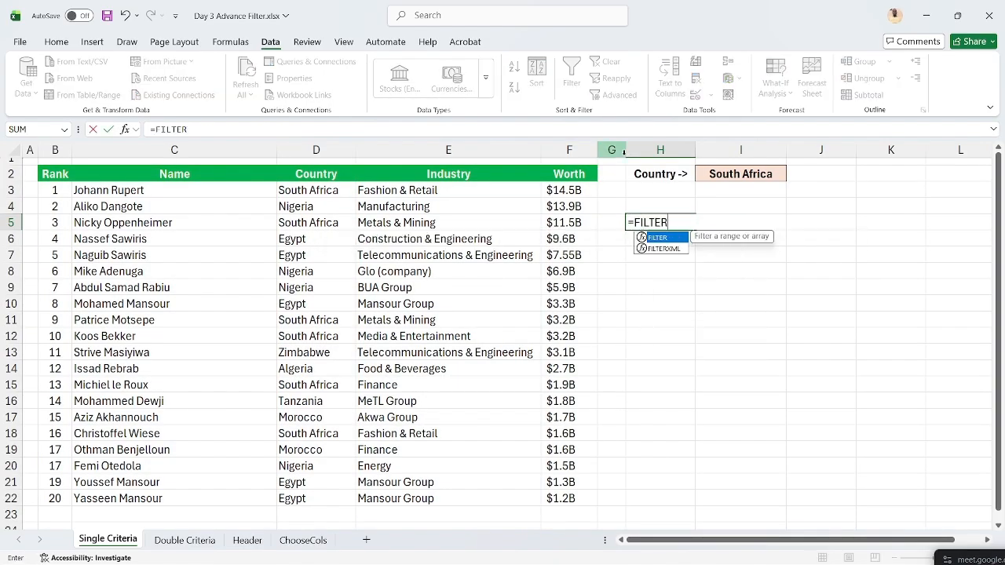
{"action": "left_click", "coordinate": [69, 174]}
{"action": "key", "text": "ctrl+shift+Right"}
{"action": "key", "text": "ctrl+shift+Down"}
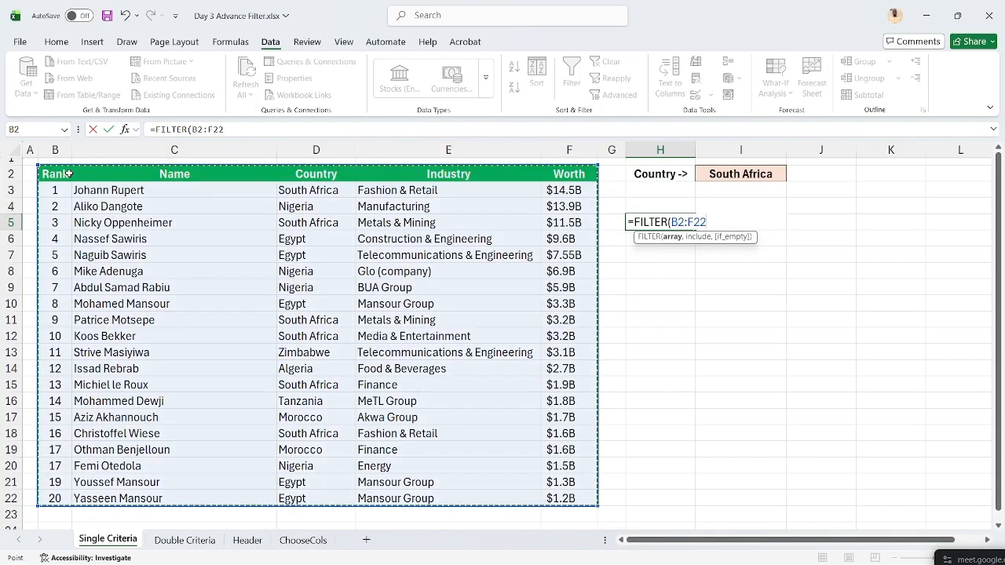
{"action": "type", "text": ","}
- Finish with the include test D2:D22=I2, spilling the six South Africa rows
{"action": "left_click", "coordinate": [298, 175]}
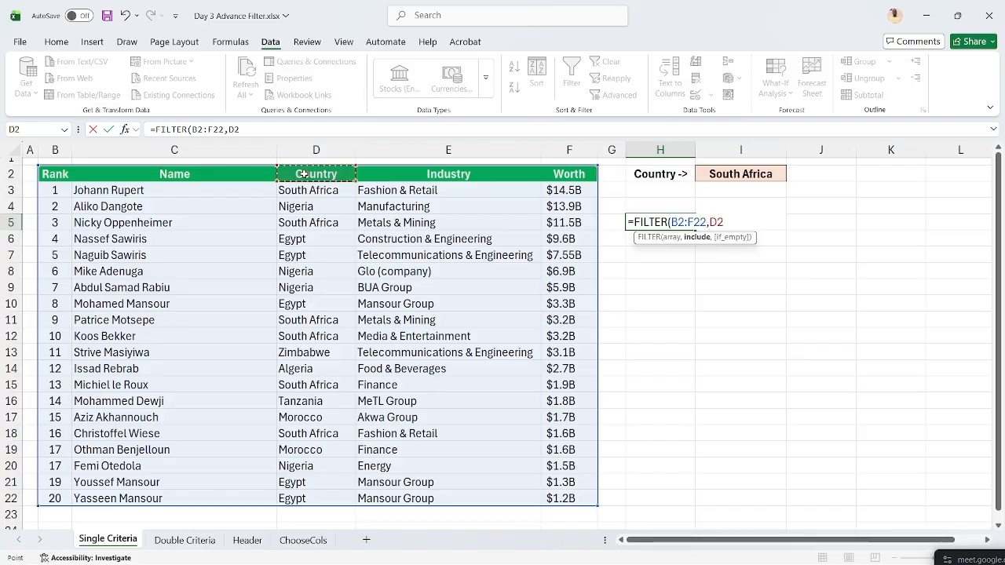
{"action": "key", "text": "ctrl+shift+Down"}
{"action": "type", "text": "="}
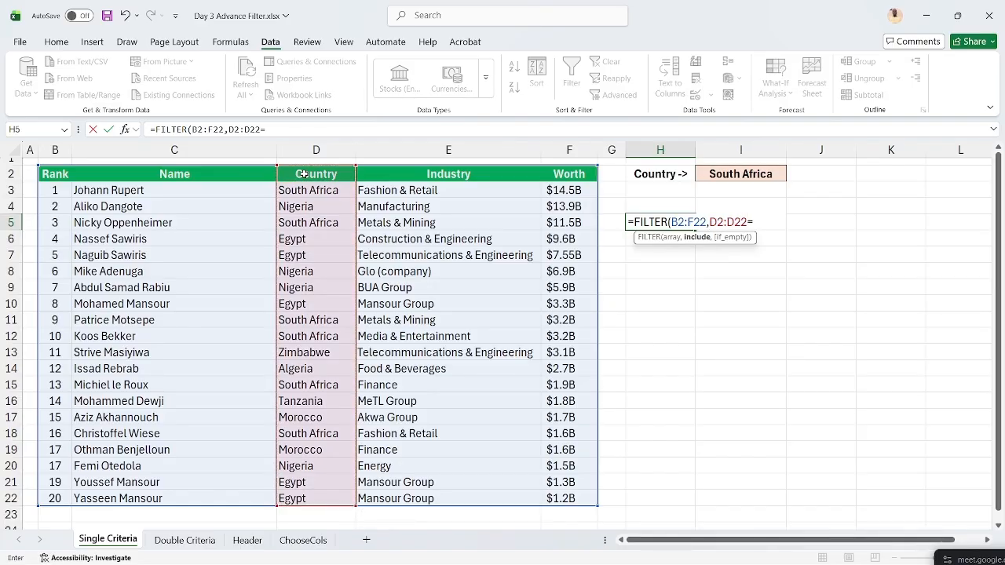
{"action": "left_click", "coordinate": [723, 173]}
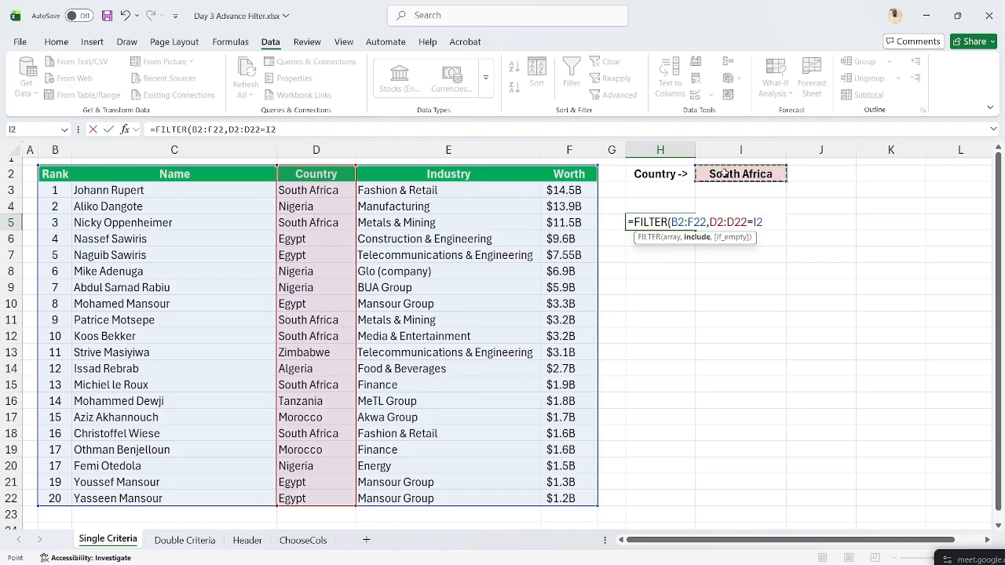
{"action": "type", "text": ")"}
{"action": "key", "text": "ctrl+Return"}
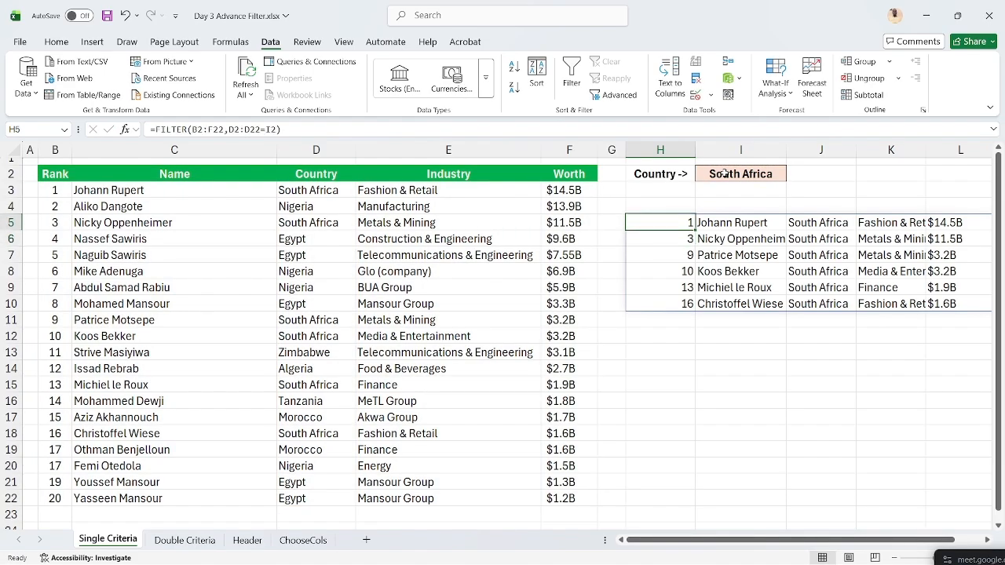
{"action": "left_click", "coordinate": [723, 174]}
{"action": "left_click", "coordinate": [313, 206]}
- Paste Nigeria into I2 as a value and review the updated FILTER results
{"action": "key", "text": "ctrl+c"}
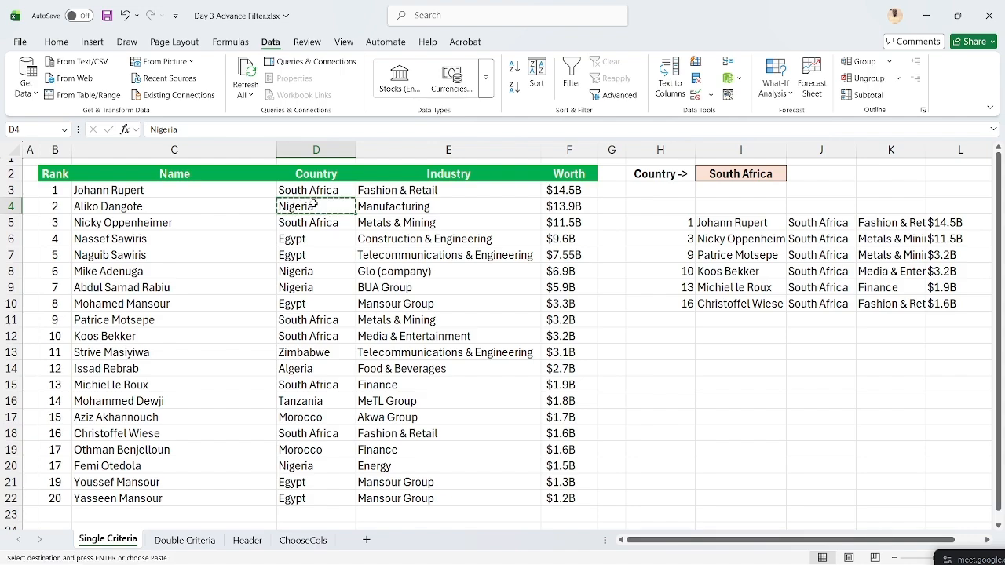
{"action": "left_click", "coordinate": [721, 175]}
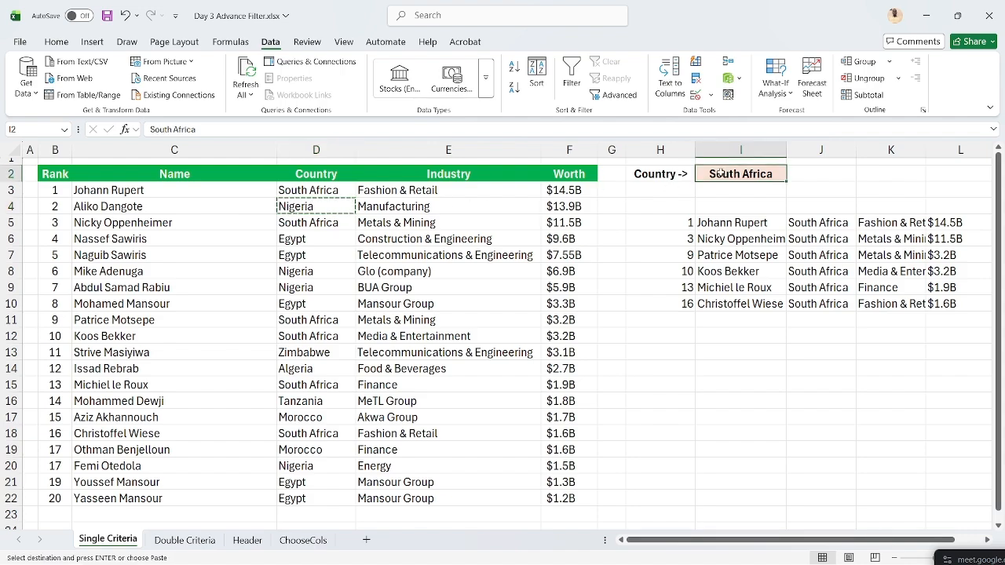
{"action": "key", "text": "ctrl+alt+v"}
{"action": "key", "text": "Return"}
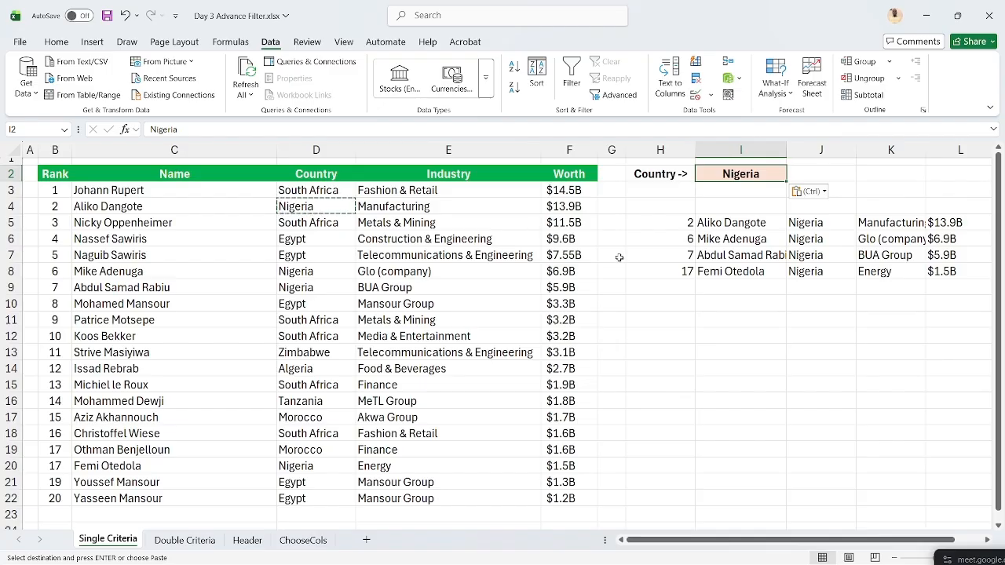
{"action": "left_click", "coordinate": [649, 222]}
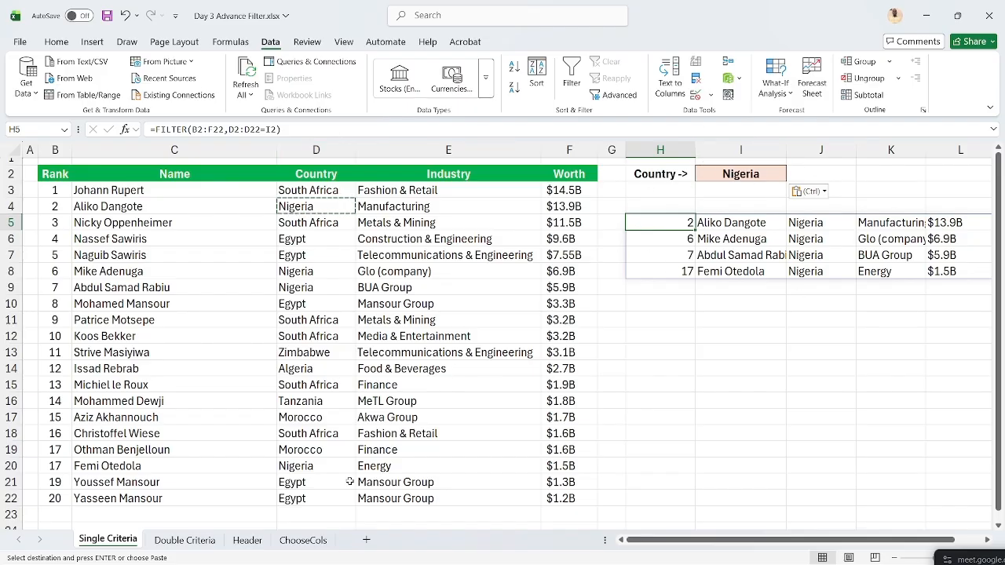
{"action": "left_click", "coordinate": [242, 541]}
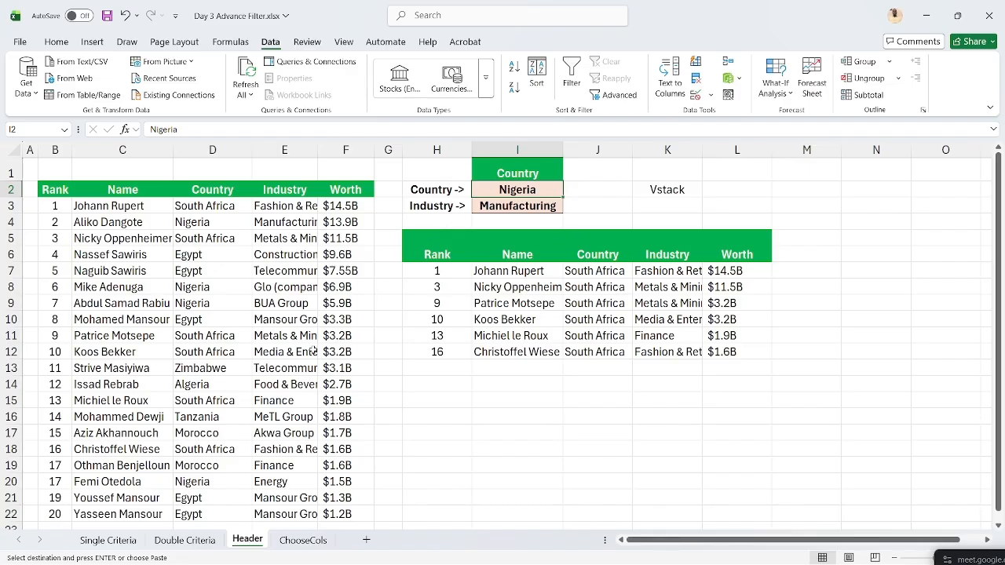
{"action": "left_click", "coordinate": [110, 540]}
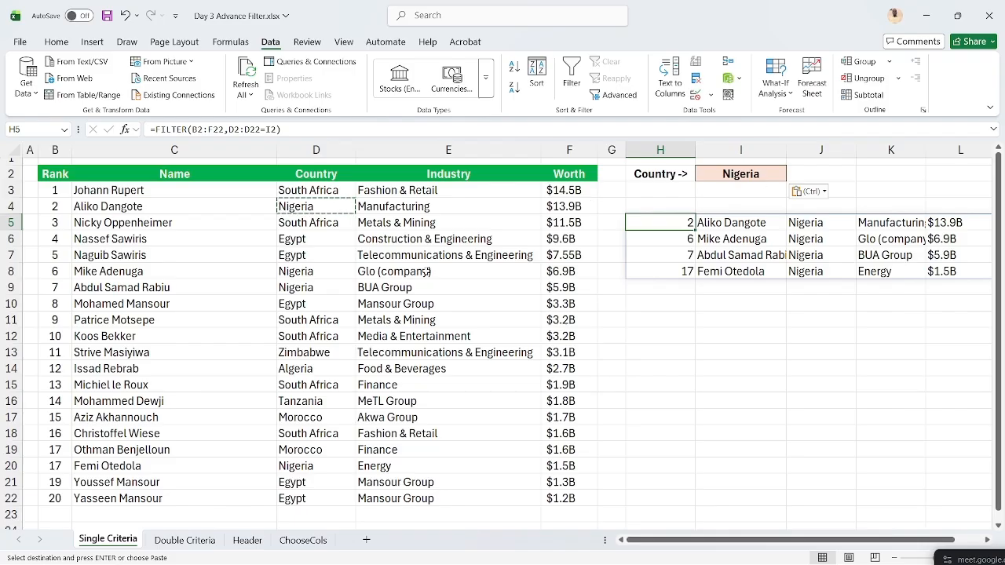
{"action": "key", "text": "Down"}
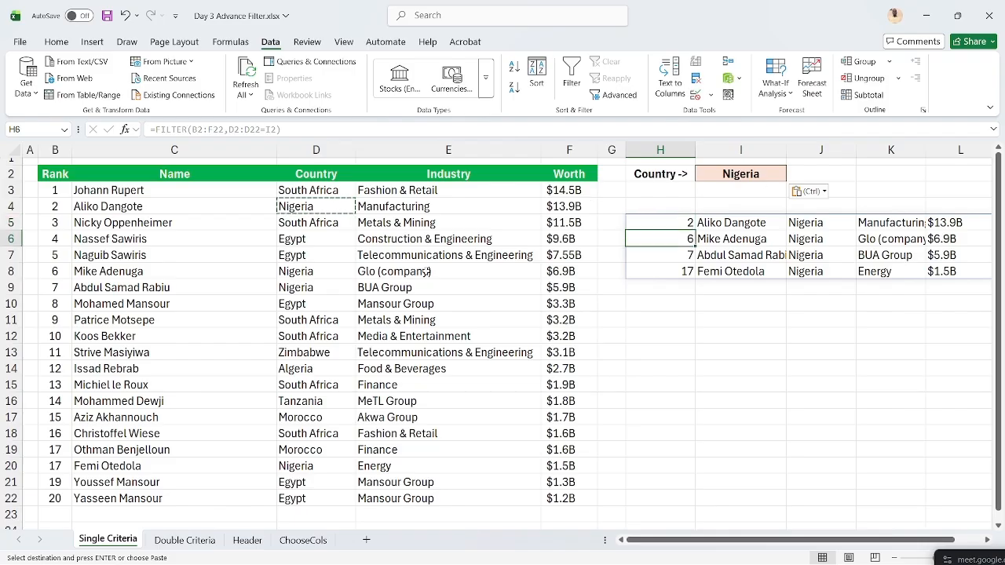
- Paste Egypt from D6 into I2 as a value, view the Header sheet, then minimise the workbook
{"action": "left_click", "coordinate": [315, 240]}
{"action": "key", "text": "ctrl+c"}
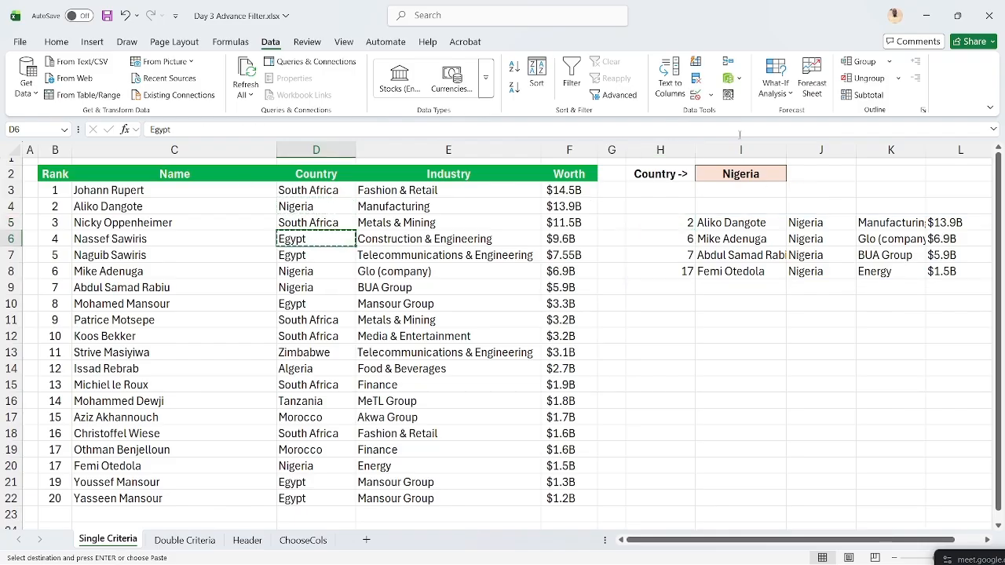
{"action": "left_click", "coordinate": [747, 174]}
{"action": "key", "text": "ctrl+alt+v"}
{"action": "key", "text": "v"}
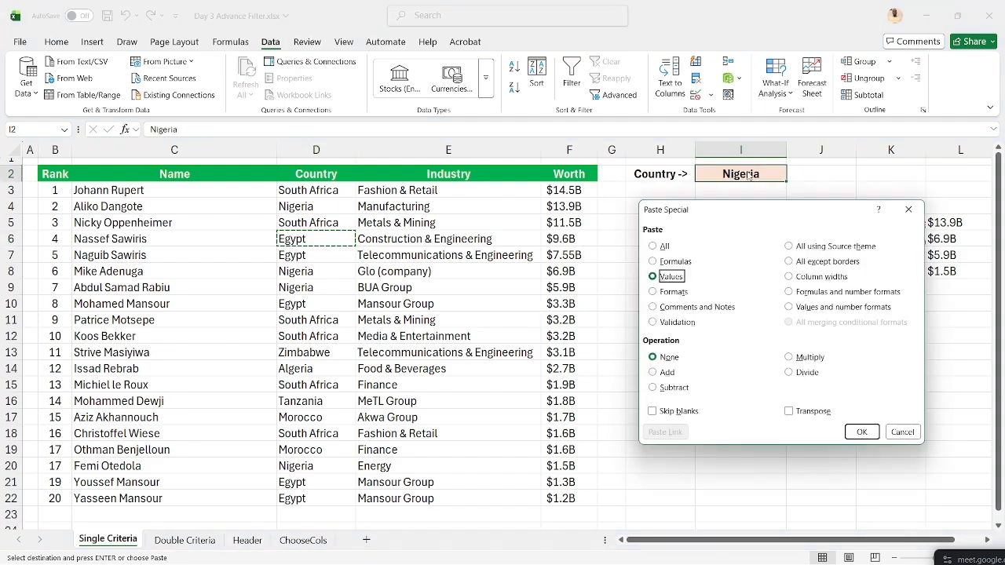
{"action": "key", "text": "Return"}
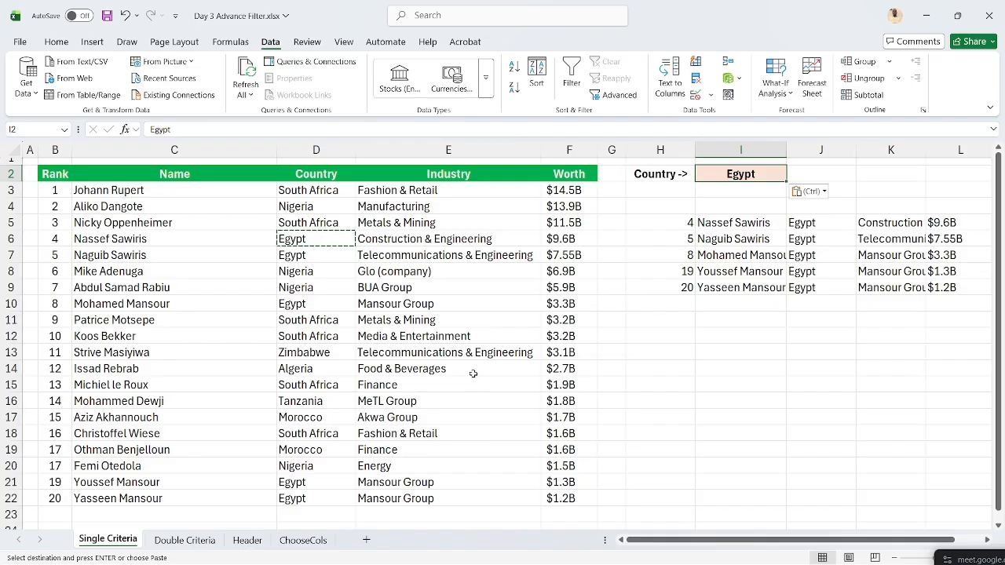
{"action": "left_click", "coordinate": [248, 541]}
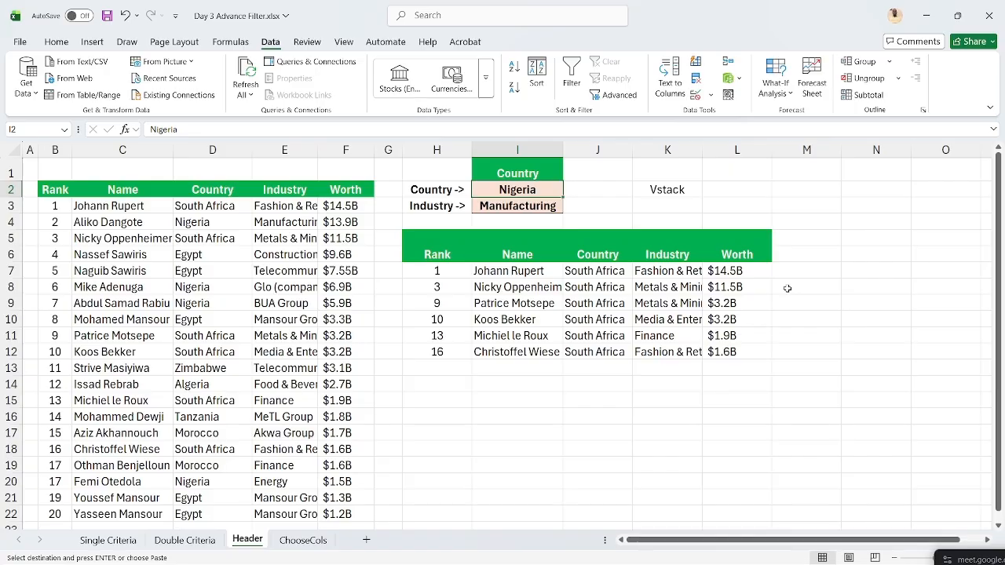
{"action": "left_click", "coordinate": [925, 15]}
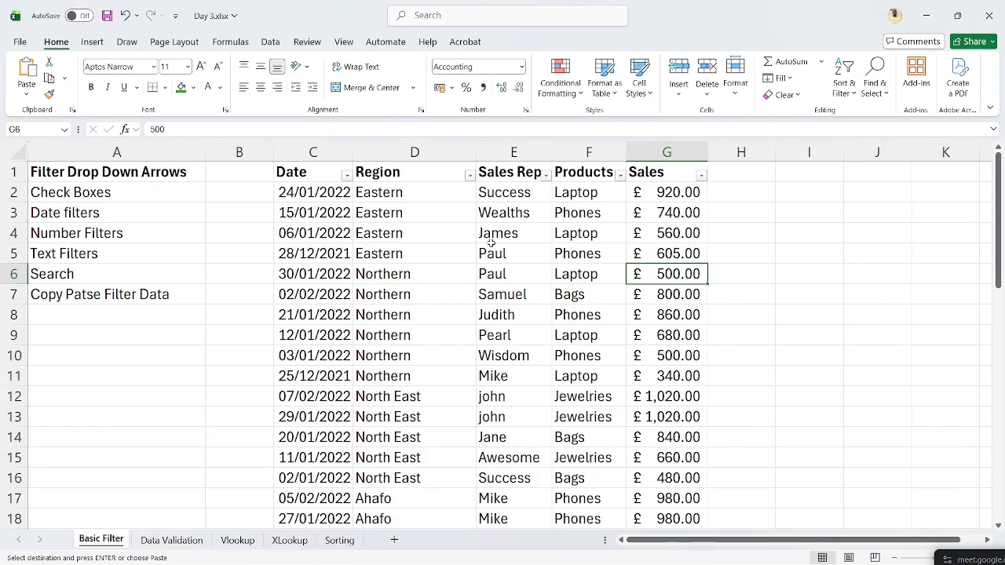
- Copy the Sales header from G1 into I1 and enter >500 in I2
{"action": "left_click", "coordinate": [808, 173]}
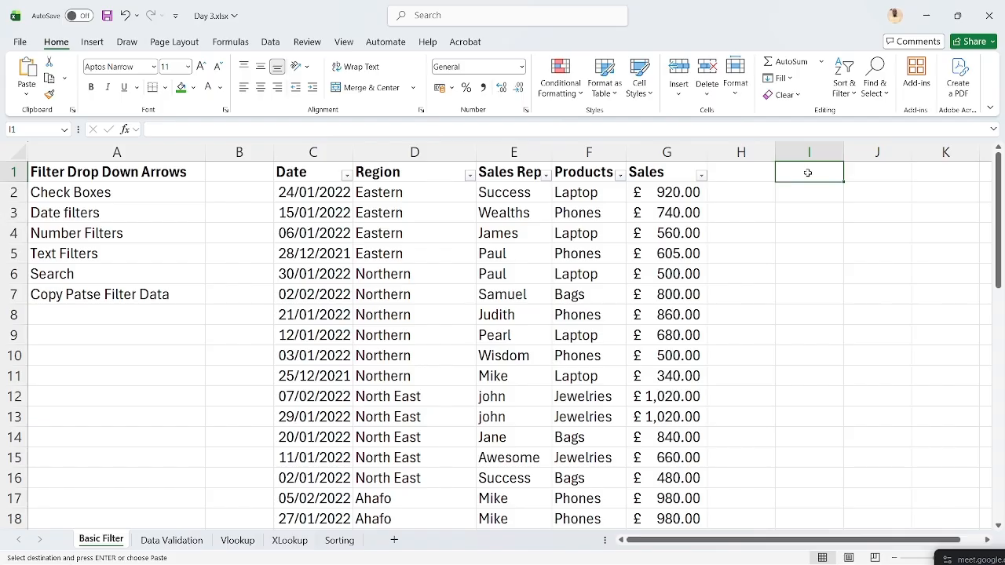
{"action": "left_click", "coordinate": [656, 169]}
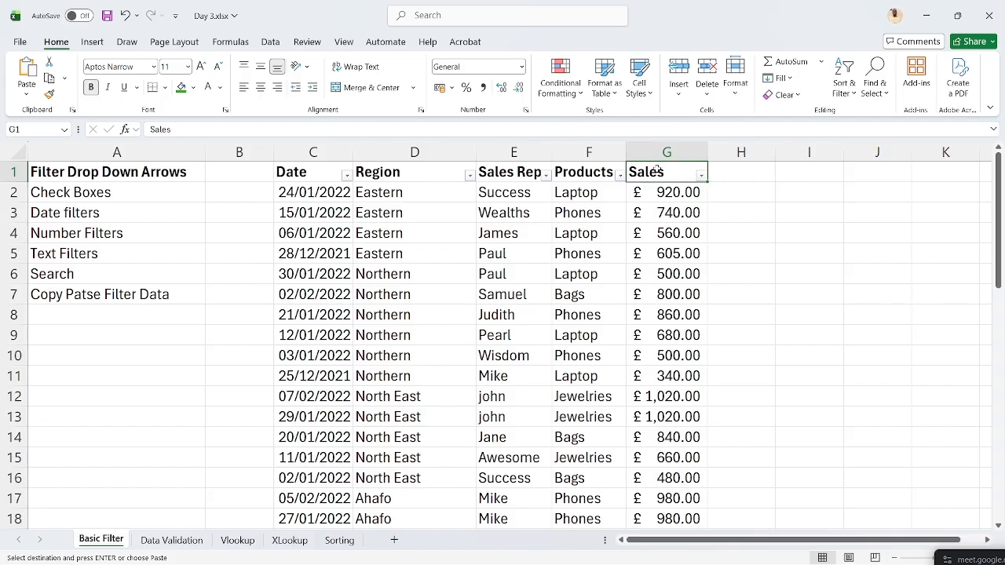
{"action": "key", "text": "ctrl+c"}
{"action": "left_click", "coordinate": [827, 172]}
{"action": "key", "text": "ctrl+v"}
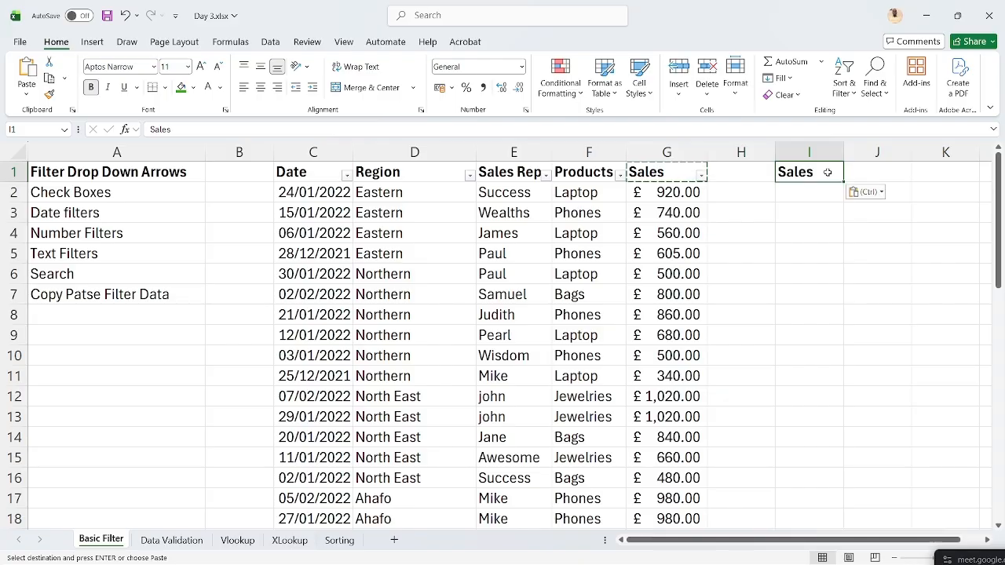
{"action": "left_click", "coordinate": [809, 189]}
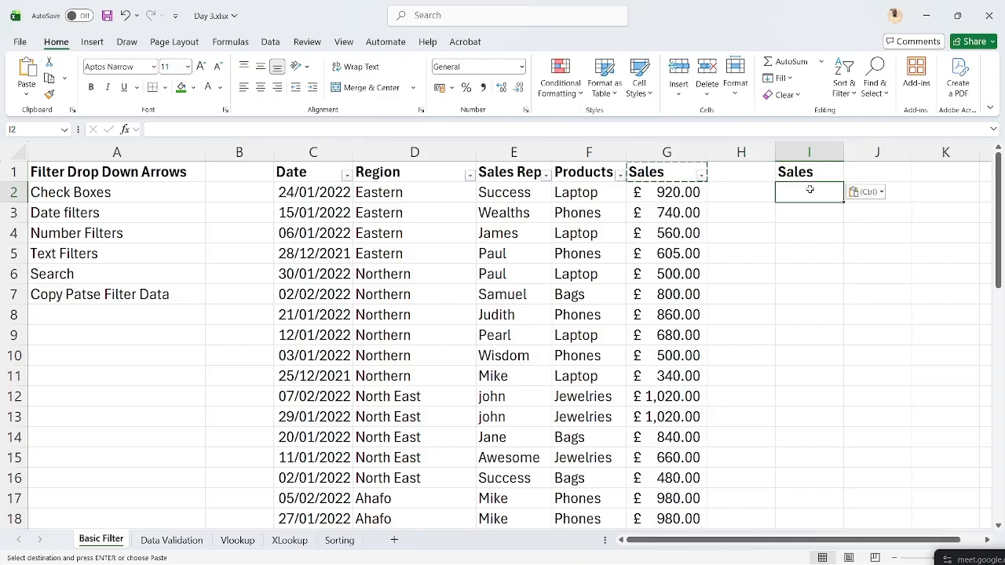
{"action": "type", "text": ">"}
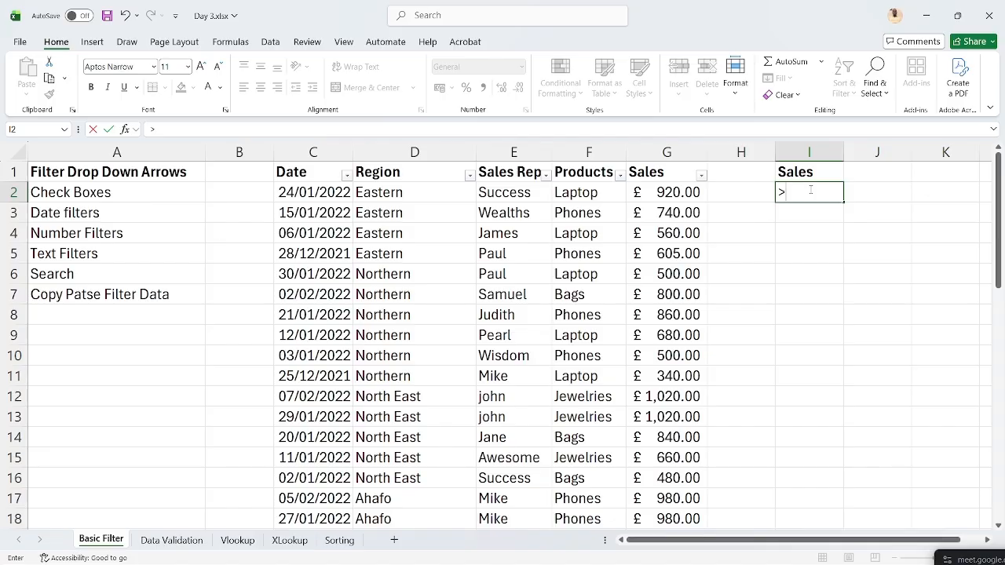
{"action": "type", "text": "500"}
{"action": "key", "text": "Return"}
{"action": "key", "text": "Return"}
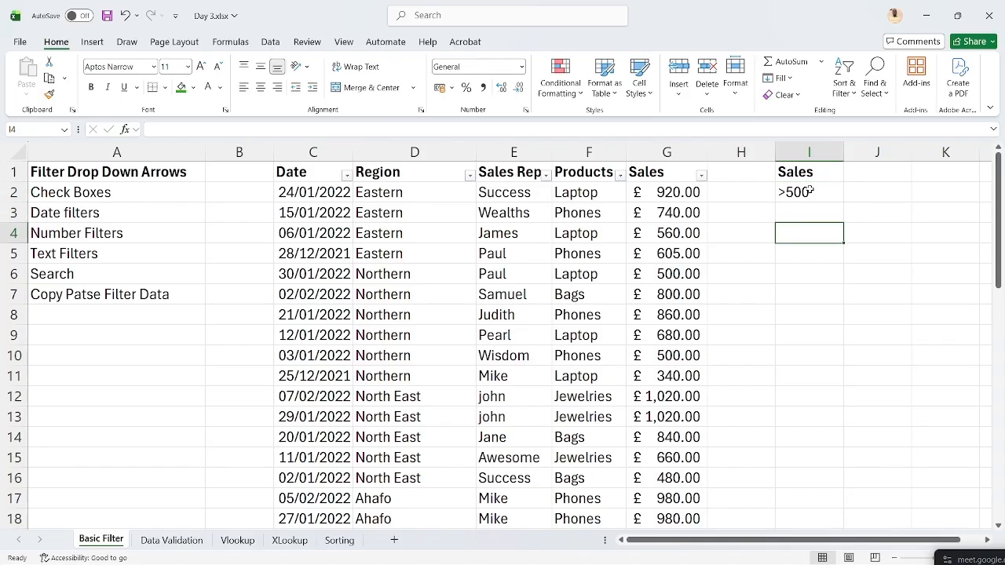
{"action": "key", "text": "Return"}
- In Advanced Filter, set criteria range I1:I2, choose Copy to another location, and destination I4
{"action": "left_click", "coordinate": [271, 43]}
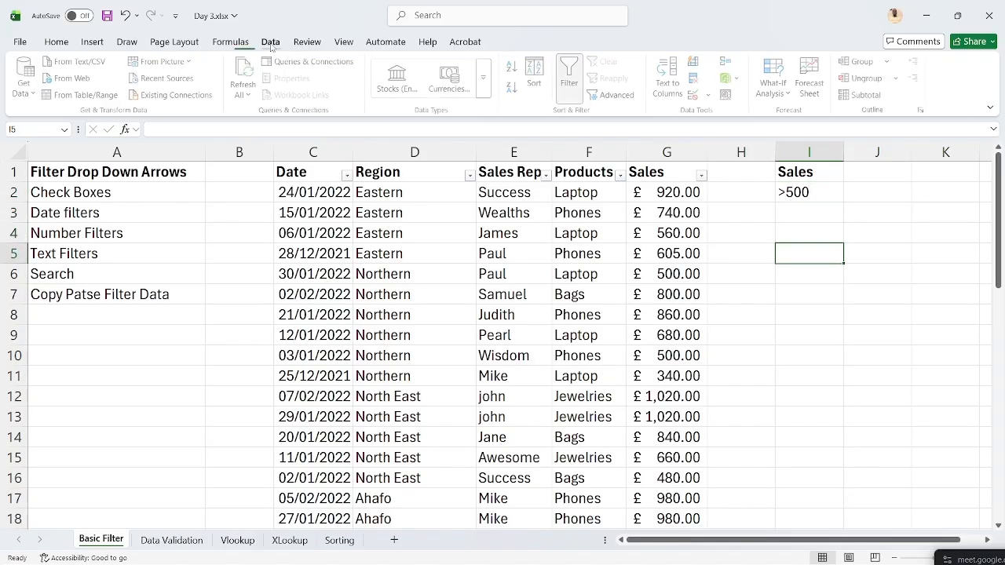
{"action": "left_click", "coordinate": [614, 94]}
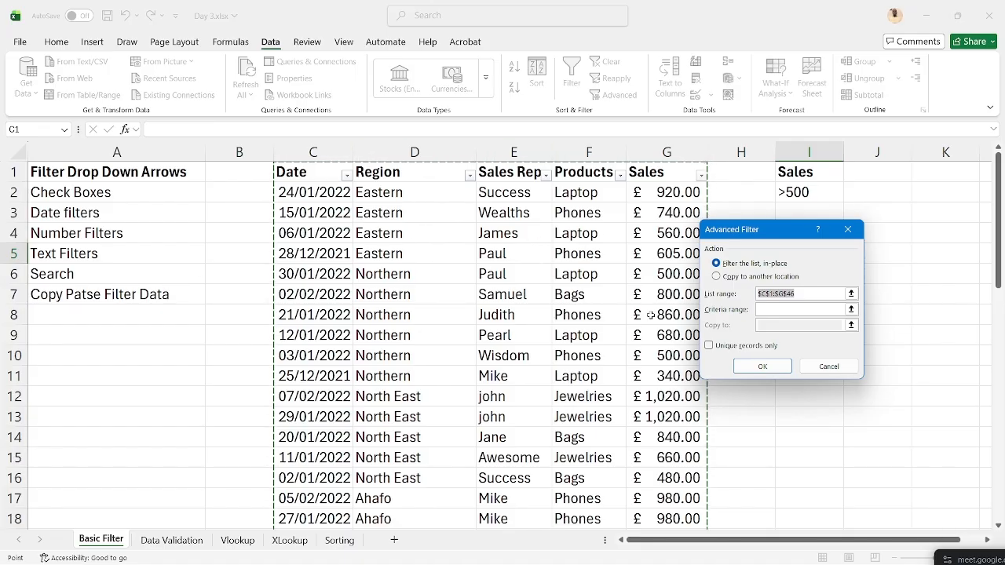
{"action": "left_click", "coordinate": [774, 308]}
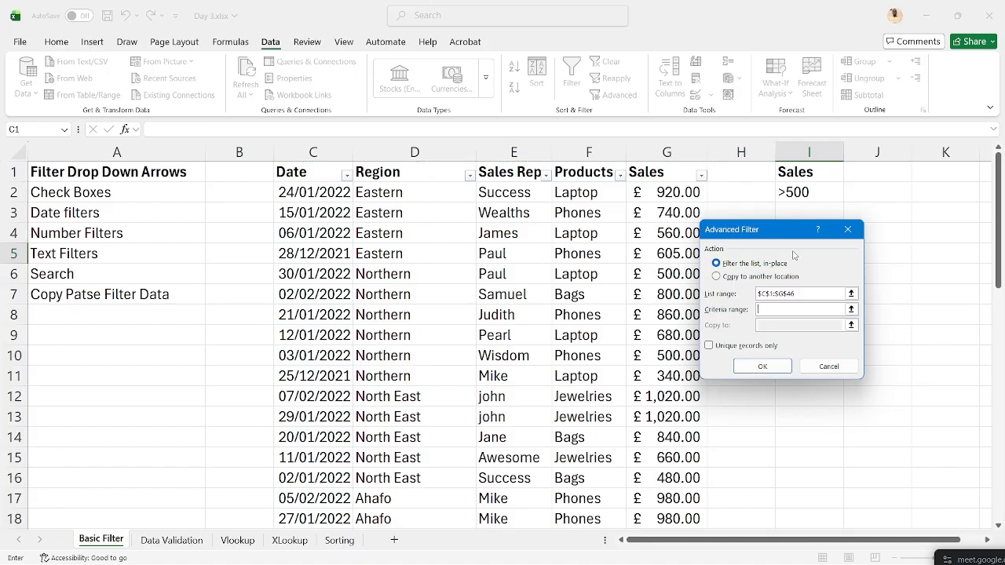
{"action": "left_click_drag", "start_coordinate": [802, 173], "coordinate": [802, 183]}
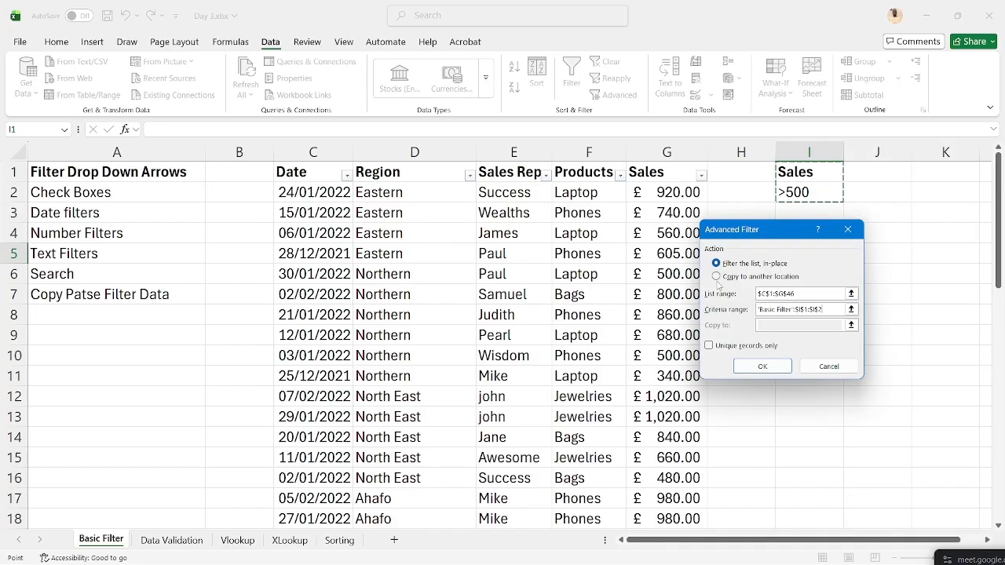
{"action": "left_click", "coordinate": [716, 276]}
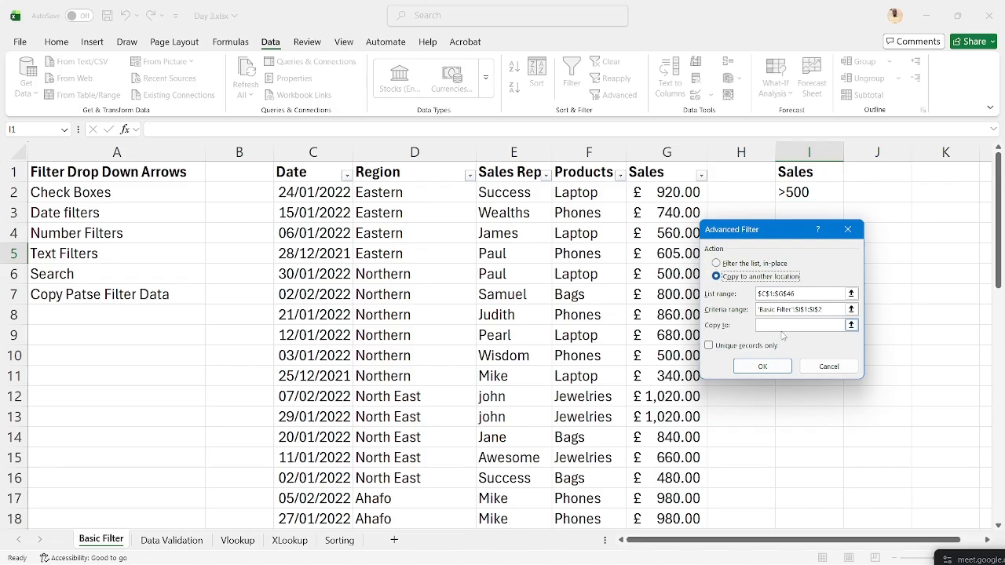
{"action": "left_click", "coordinate": [792, 325]}
{"action": "left_click_drag", "start_coordinate": [755, 239], "coordinate": [891, 278]}
{"action": "left_click", "coordinate": [784, 229]}
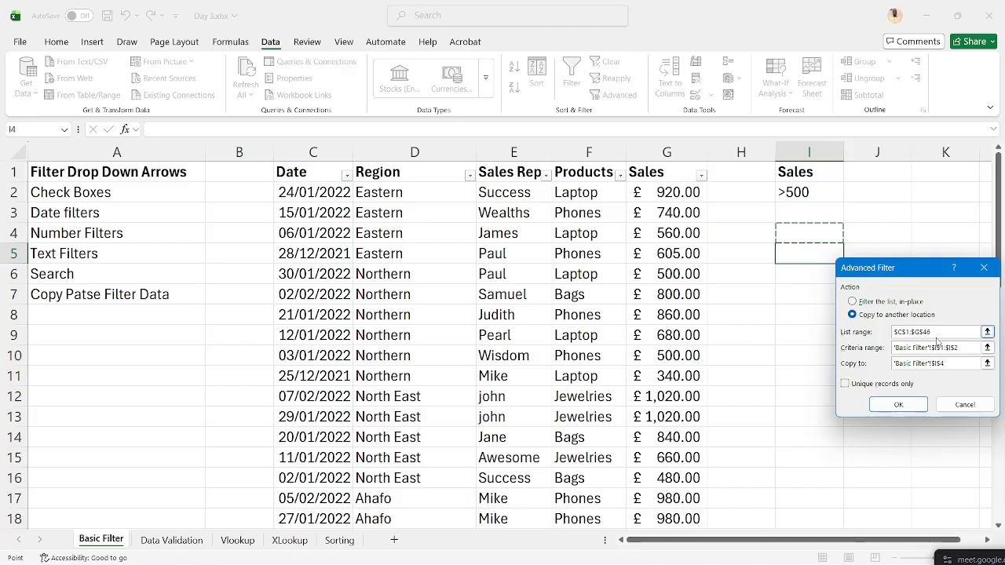
- Run the Advanced Filter and AutoFit column M so the Sales amounts display
{"action": "left_click", "coordinate": [895, 407]}
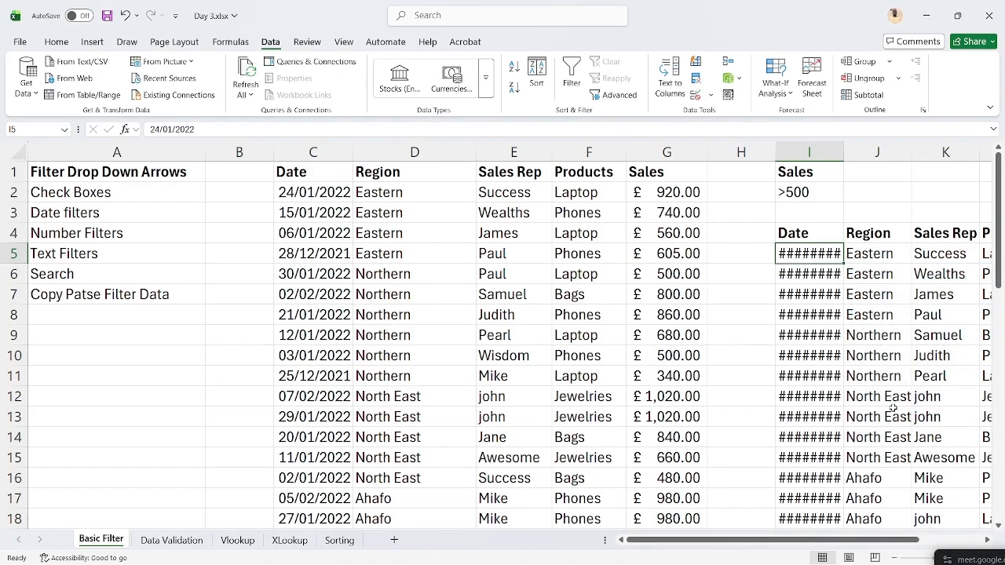
{"action": "scroll", "coordinate": [824, 357], "scroll_direction": "right", "scroll_amount": 5}
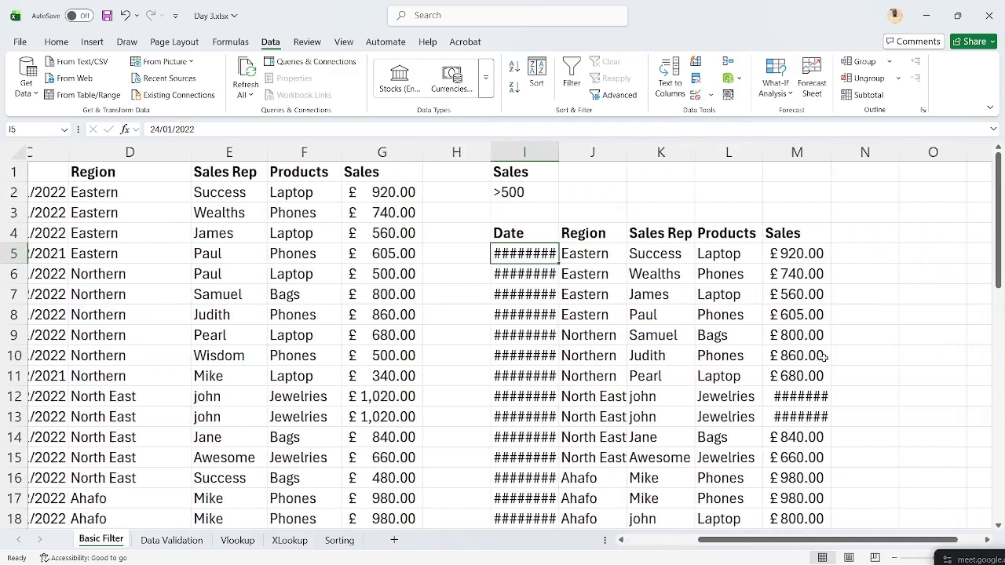
{"action": "double_click", "coordinate": [831, 152]}
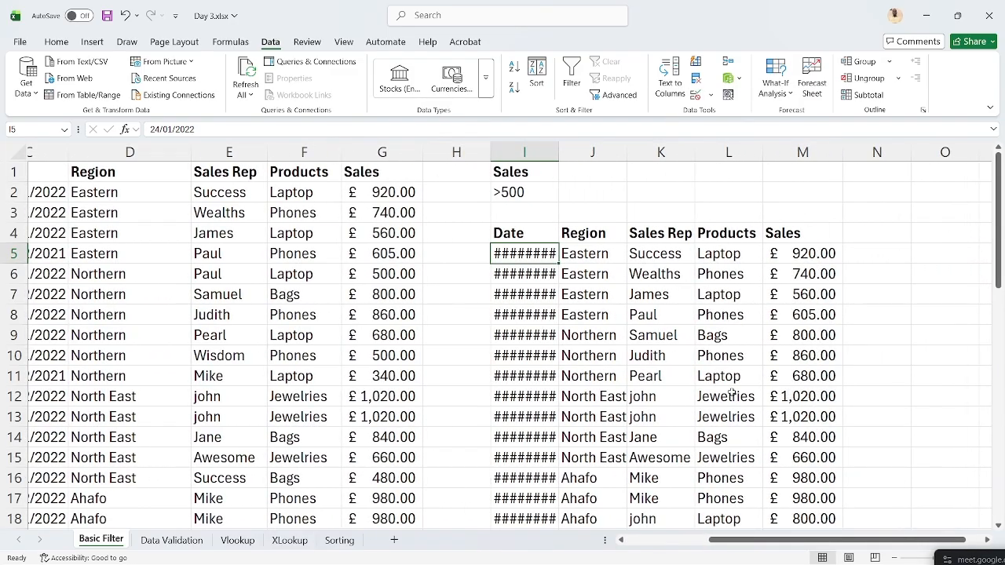
{"action": "scroll", "coordinate": [731, 392], "scroll_direction": "down", "scroll_amount": 11}
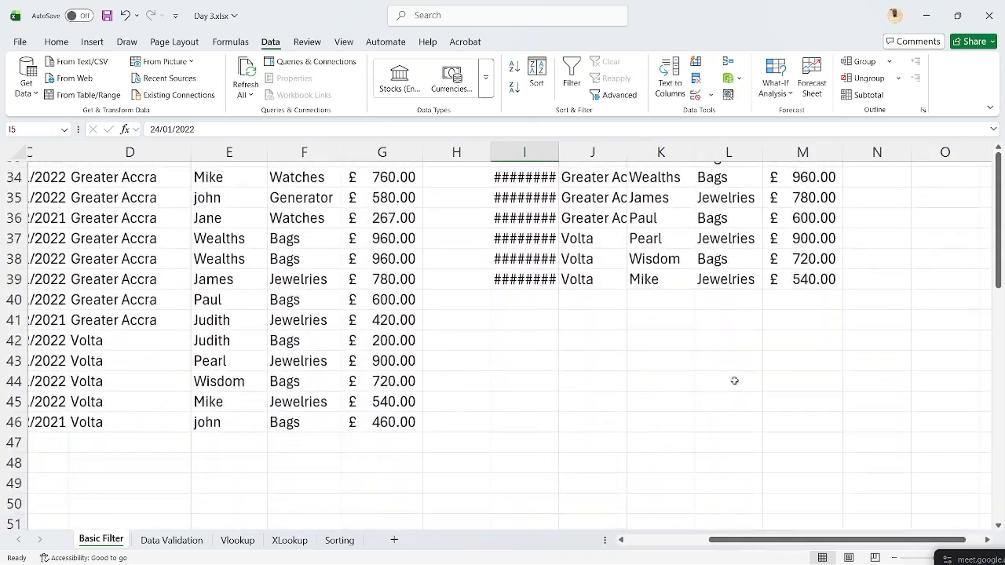
{"action": "scroll", "coordinate": [734, 381], "scroll_direction": "up", "scroll_amount": 11}
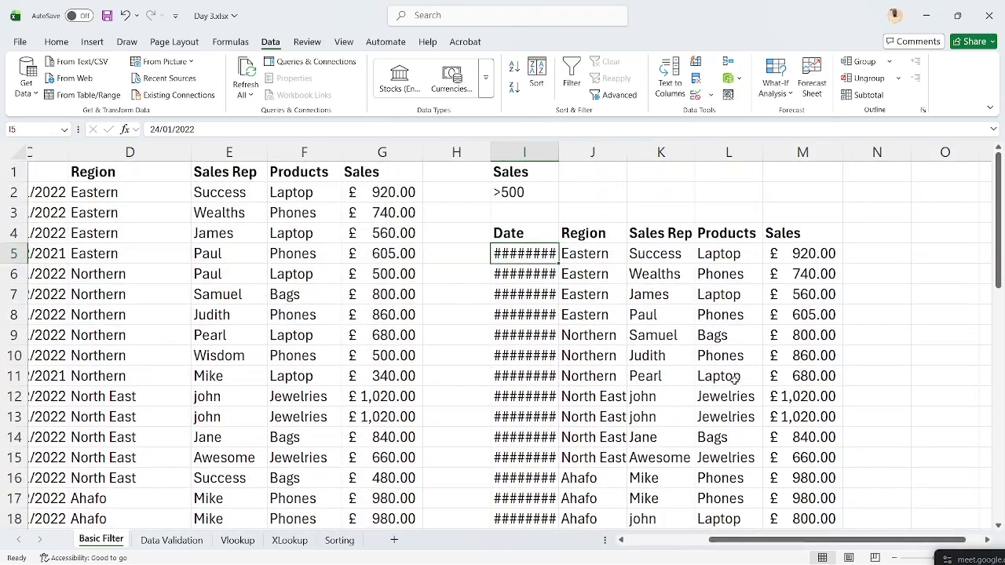
- AutoFit columns I and J for the dates and regions, then minimise the workbook
{"action": "left_click_drag", "start_coordinate": [559, 145], "coordinate": [559, 144]}
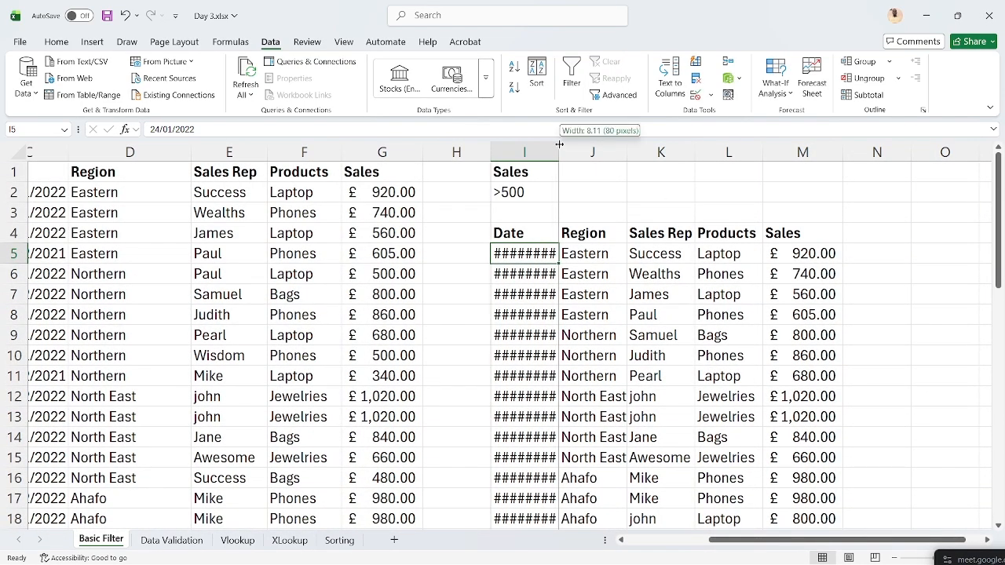
{"action": "double_click", "coordinate": [559, 144]}
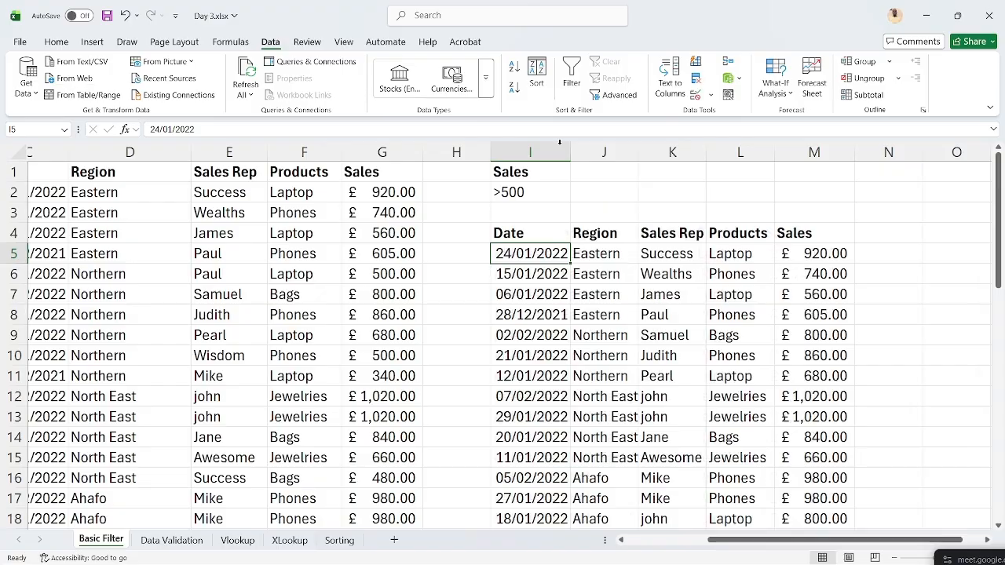
{"action": "double_click", "coordinate": [638, 145]}
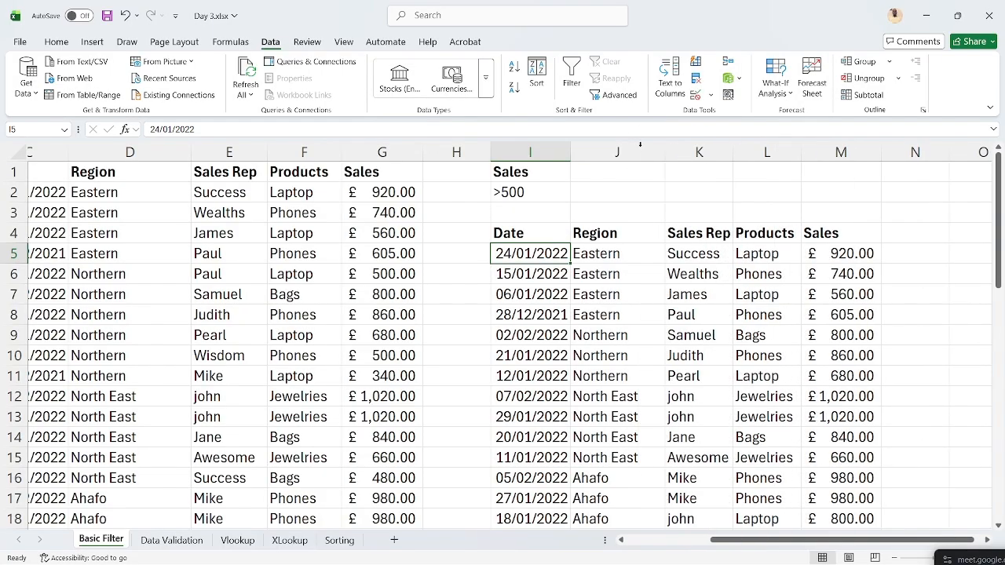
{"action": "left_click", "coordinate": [926, 15]}
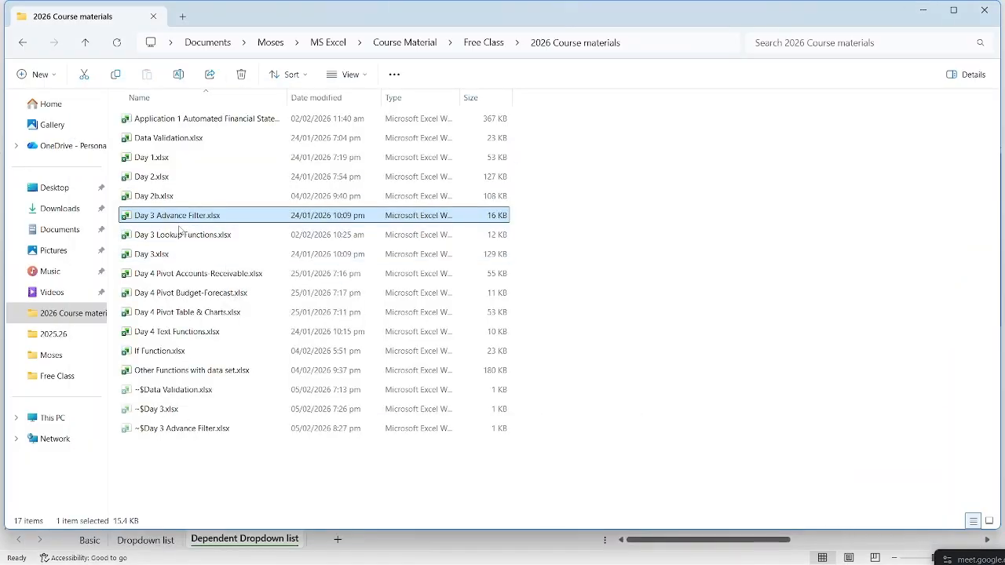
- Select Day 3 Lookup Functions.xlsx in File Explorer and open it
{"action": "left_click", "coordinate": [179, 235]}
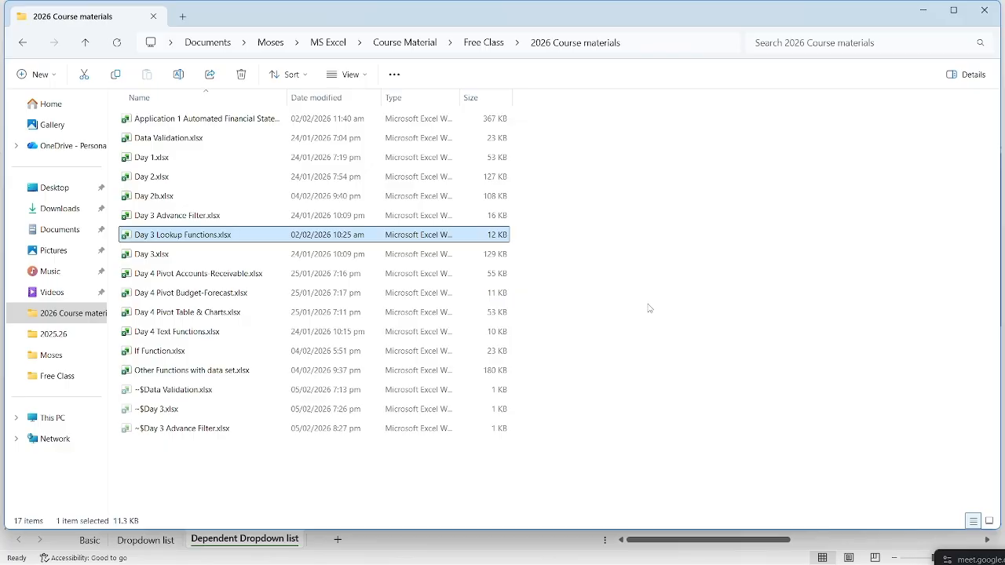
{"action": "key", "text": "Return"}
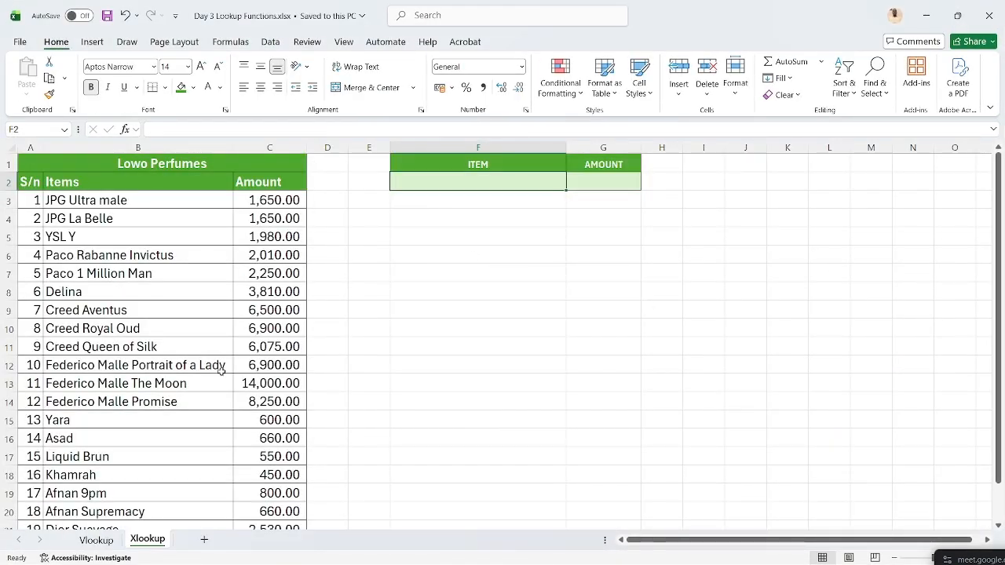
- Go to the Vlookup sheet and look over the 20-item Lowo Perfumes price list
{"action": "left_click", "coordinate": [94, 542]}
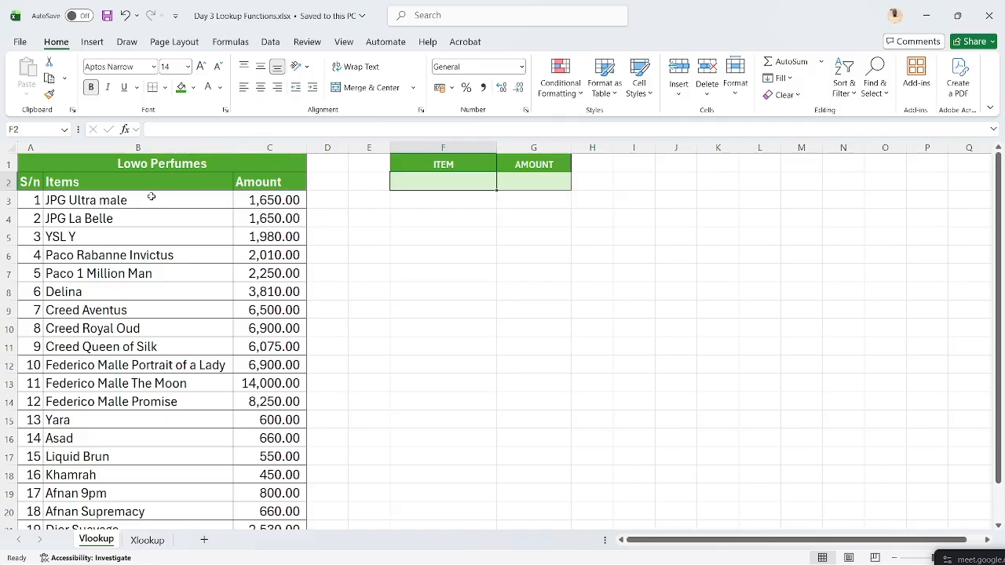
{"action": "scroll", "coordinate": [173, 317], "scroll_direction": "down", "scroll_amount": 2}
{"action": "scroll", "coordinate": [134, 350], "scroll_direction": "up", "scroll_amount": 2}
{"action": "scroll", "coordinate": [155, 361], "scroll_direction": "down", "scroll_amount": 20}
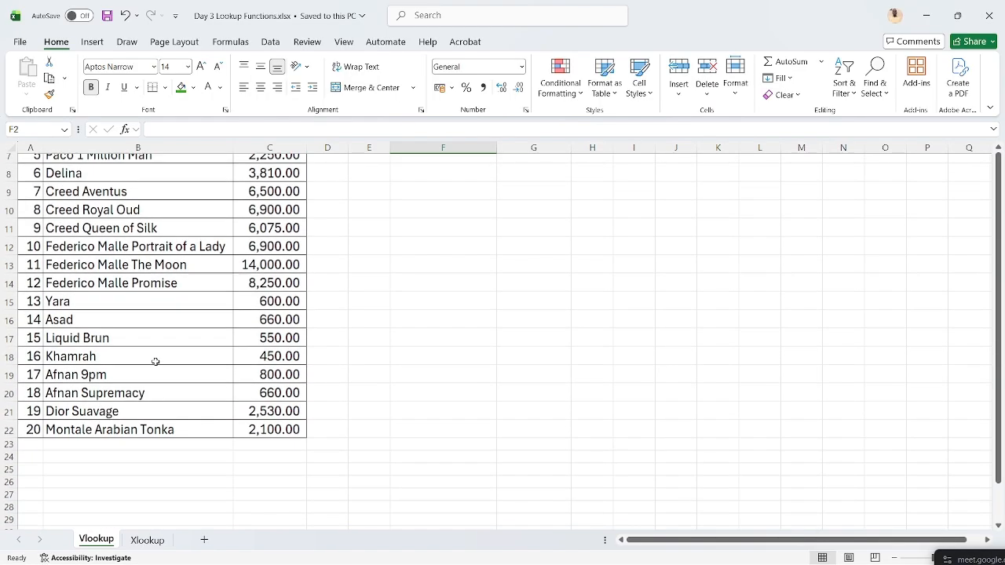
{"action": "scroll", "coordinate": [156, 361], "scroll_direction": "up", "scroll_amount": 16}
{"action": "scroll", "coordinate": [155, 361], "scroll_direction": "up", "scroll_amount": 5}
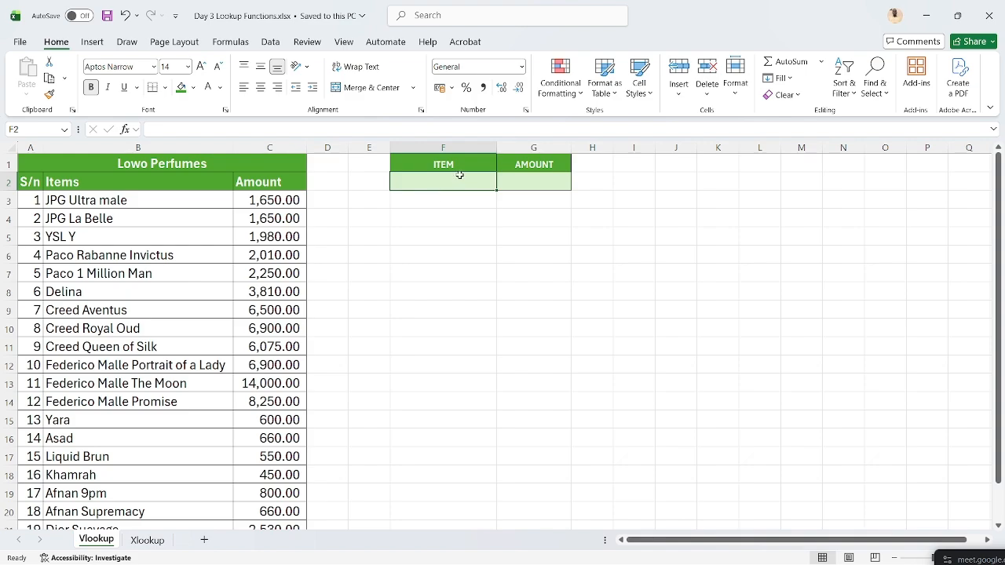
- Copy YSL Y from B5 and paste it as a value into the ITEM cell F2
{"action": "left_click", "coordinate": [514, 180]}
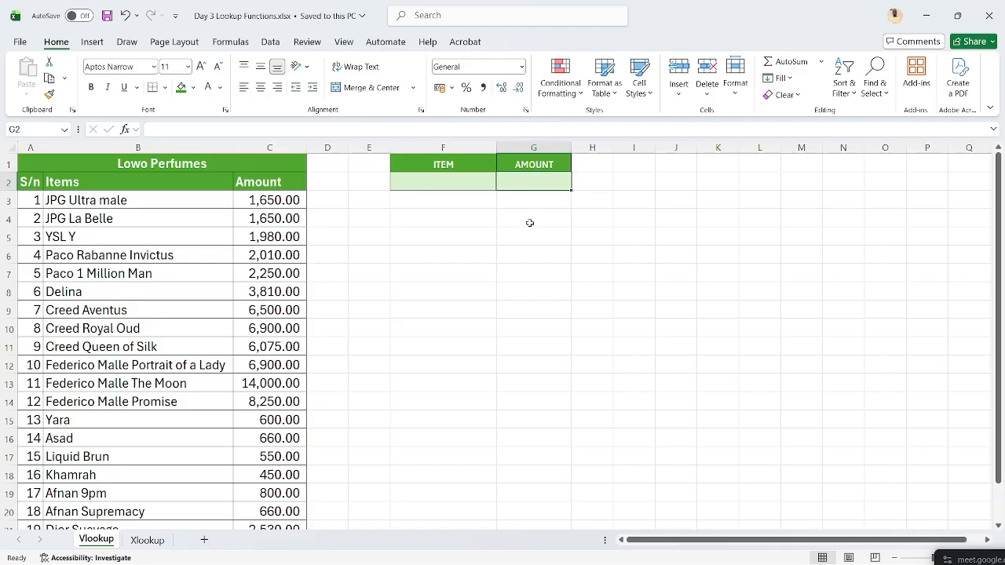
{"action": "left_click", "coordinate": [436, 181]}
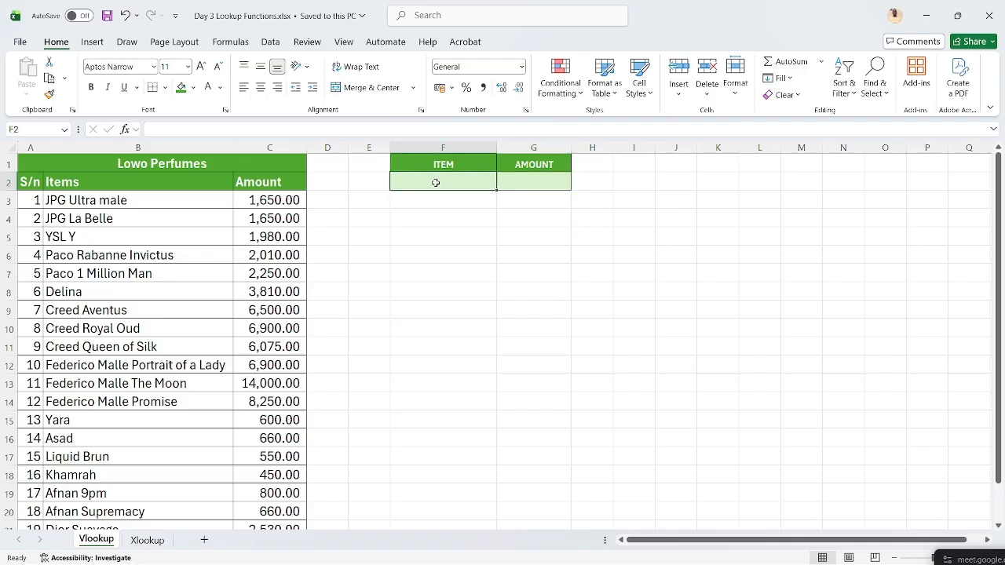
{"action": "left_click", "coordinate": [509, 184]}
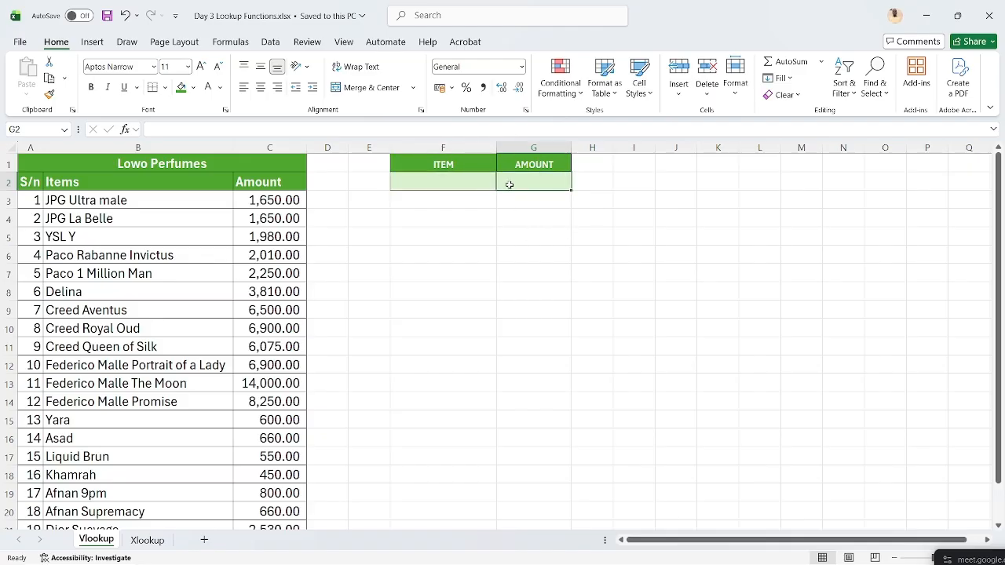
{"action": "left_click", "coordinate": [453, 176]}
{"action": "left_click", "coordinate": [525, 182]}
{"action": "left_click", "coordinate": [465, 177]}
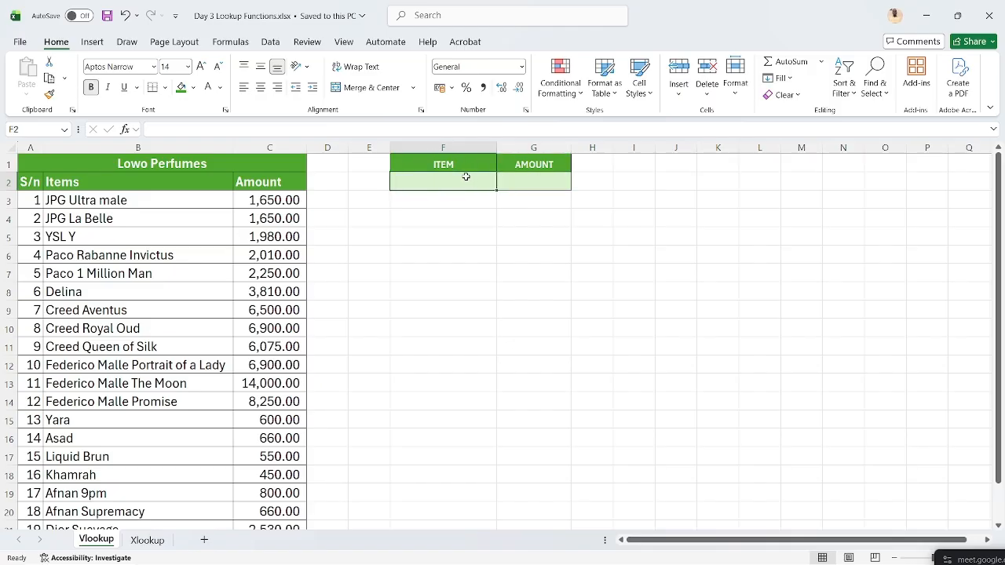
{"action": "left_click", "coordinate": [168, 234]}
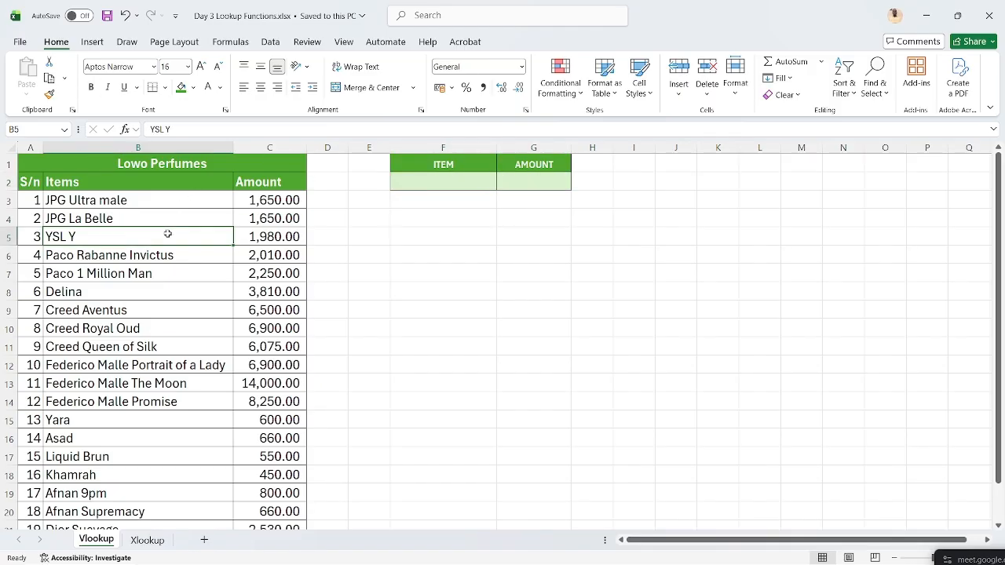
{"action": "key", "text": "ctrl+c"}
{"action": "left_click", "coordinate": [412, 180]}
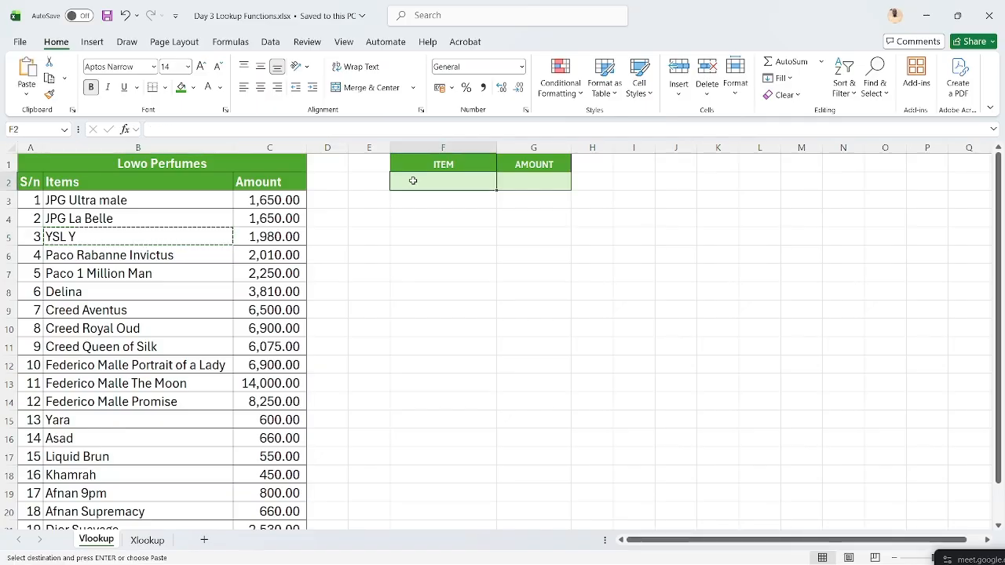
{"action": "key", "text": "ctrl+alt+v"}
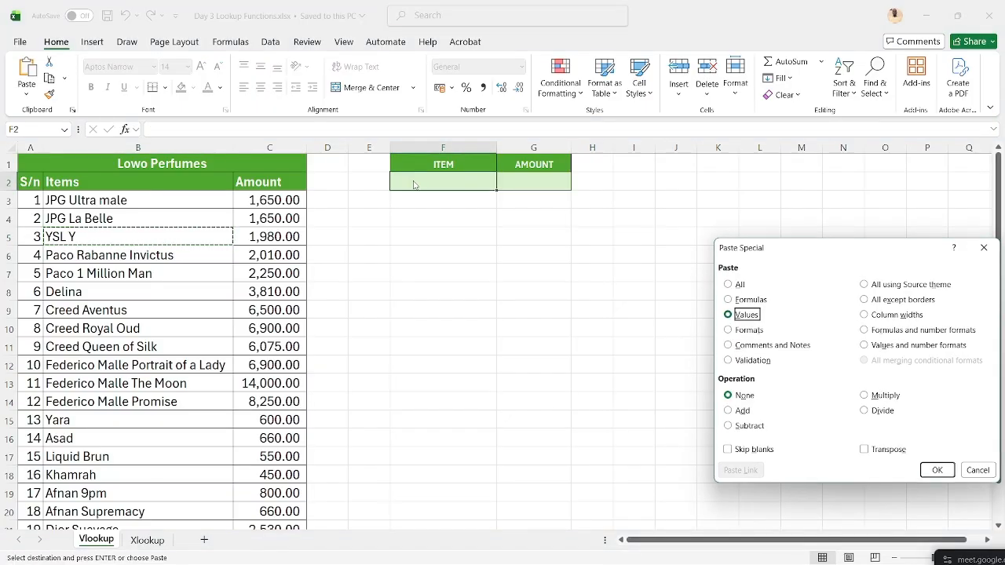
{"action": "key", "text": "Return"}
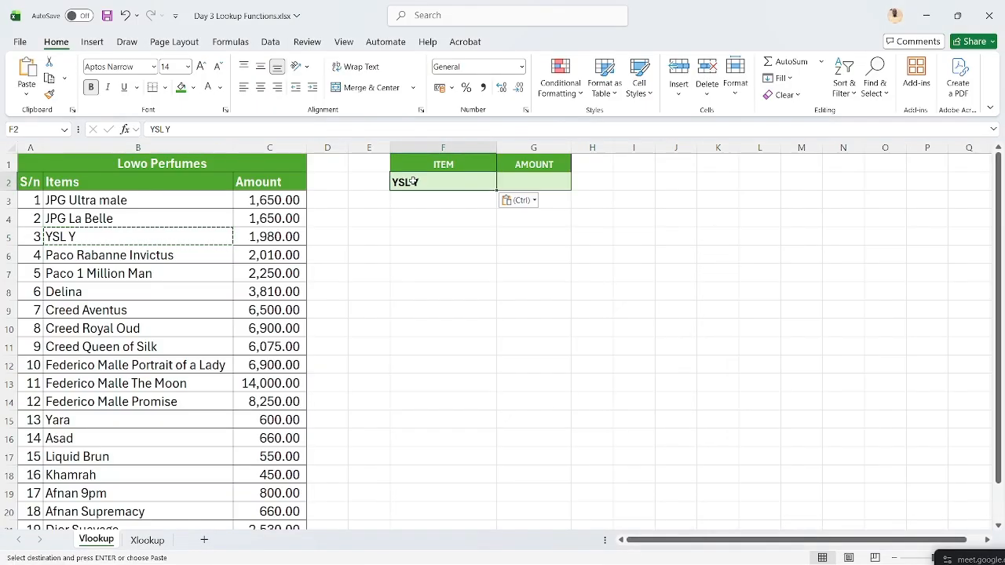
{"action": "left_click", "coordinate": [541, 183]}
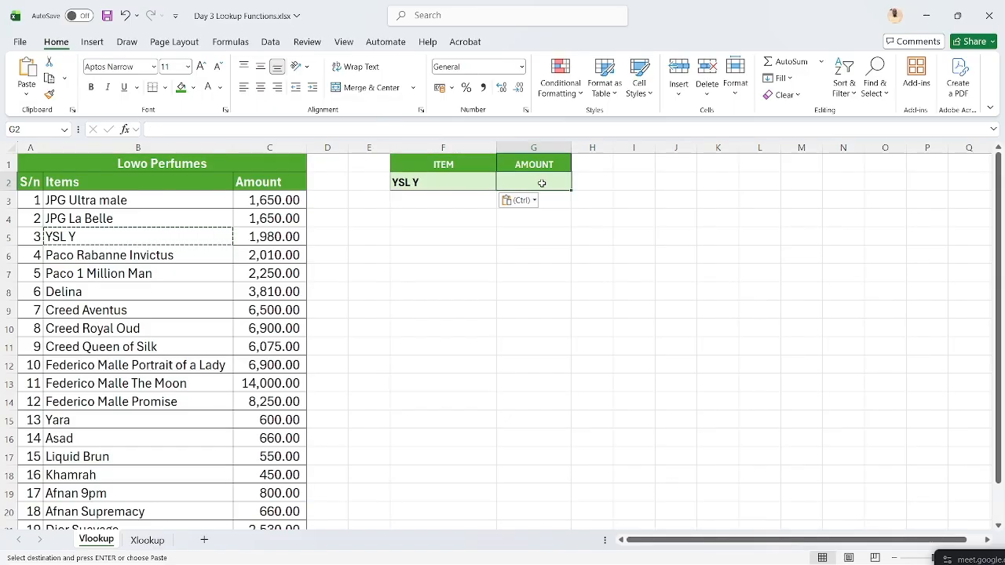
- Enter =VLOOKUP(F2,A2:C22,3) in G2, which returns 'Amount' rather than a price
{"action": "key", "text": "Escape"}
{"action": "type", "text": "=VLOOK"}
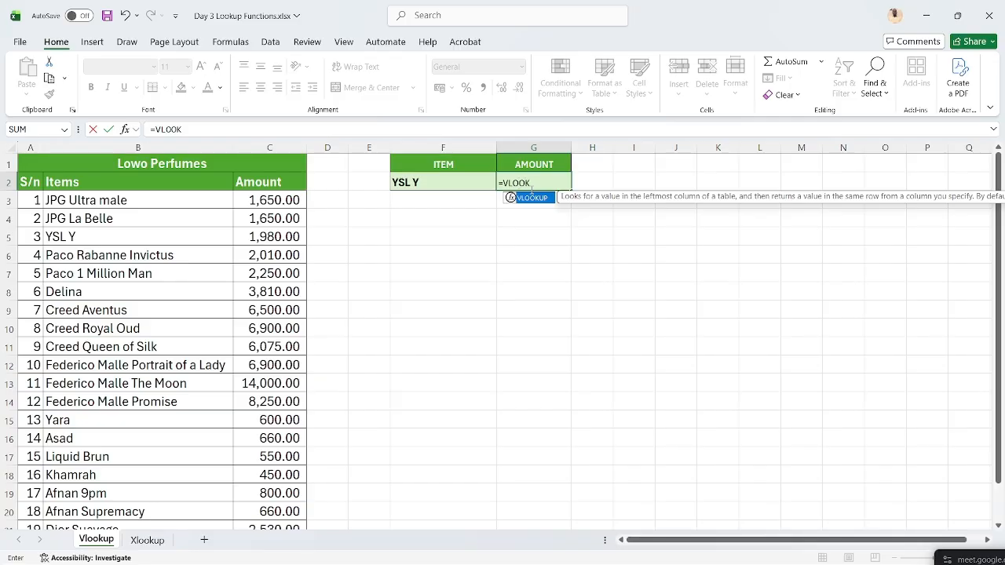
{"action": "type", "text": "("}
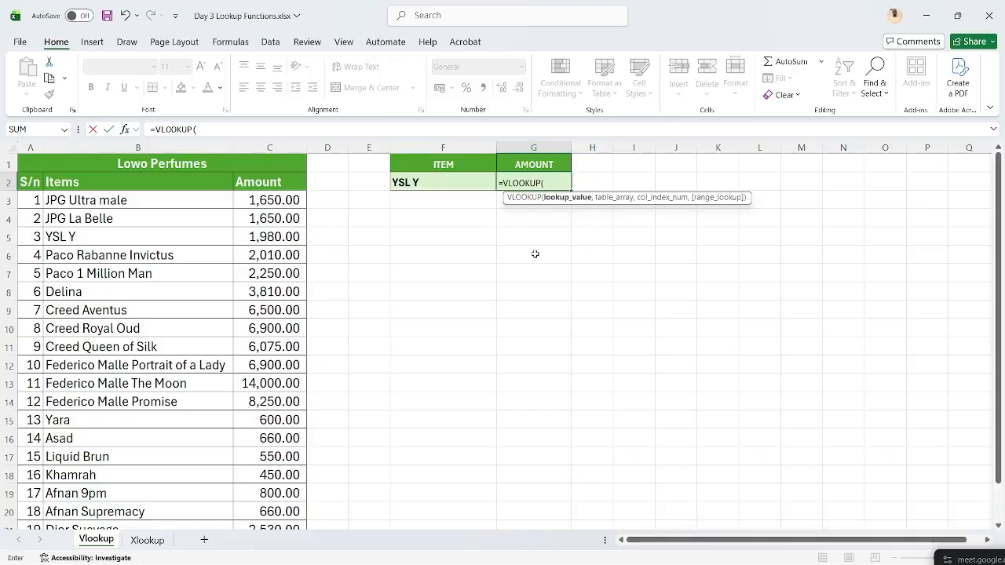
{"action": "left_click", "coordinate": [430, 179]}
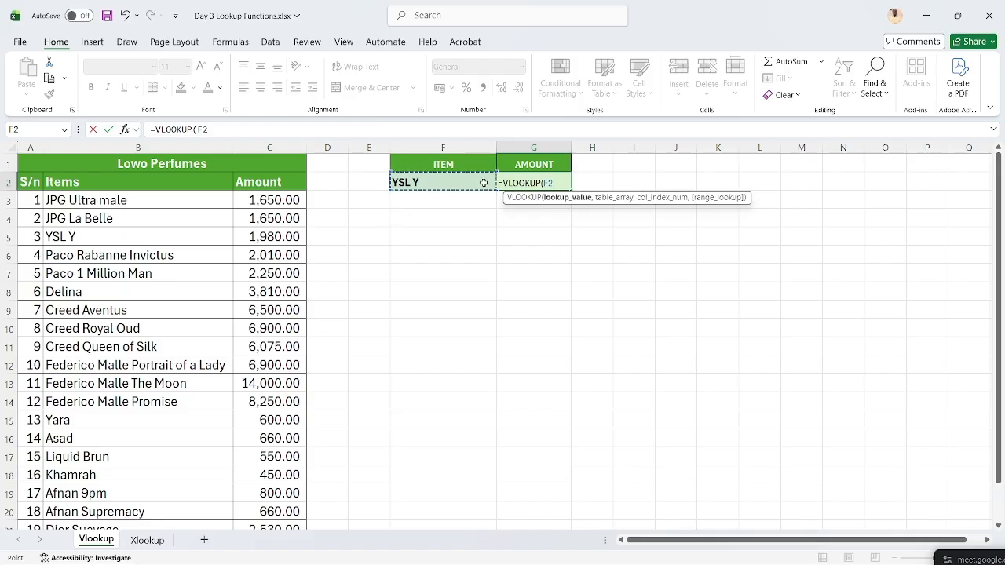
{"action": "type", "text": ","}
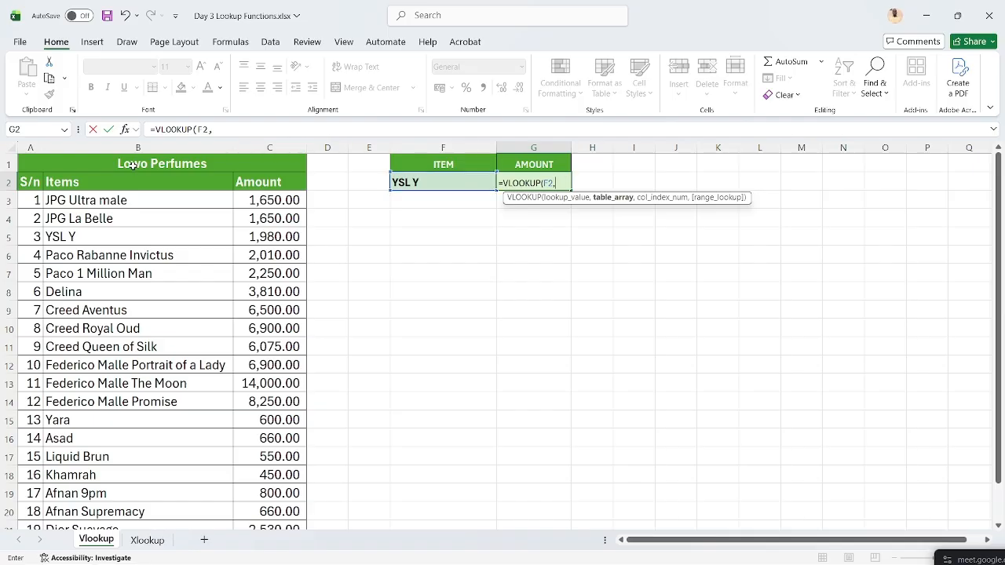
{"action": "left_click", "coordinate": [34, 182]}
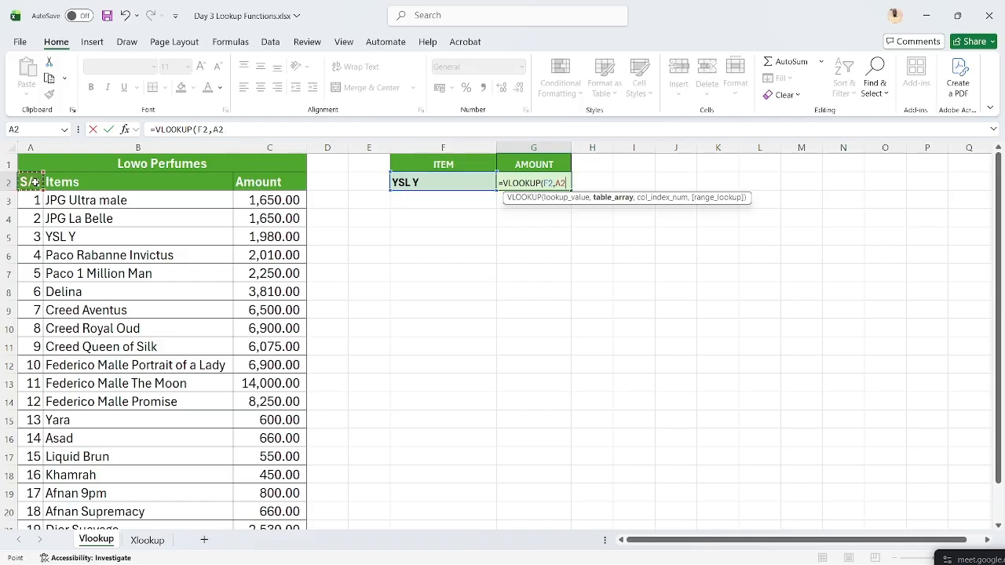
{"action": "key", "text": "ctrl+shift+Right"}
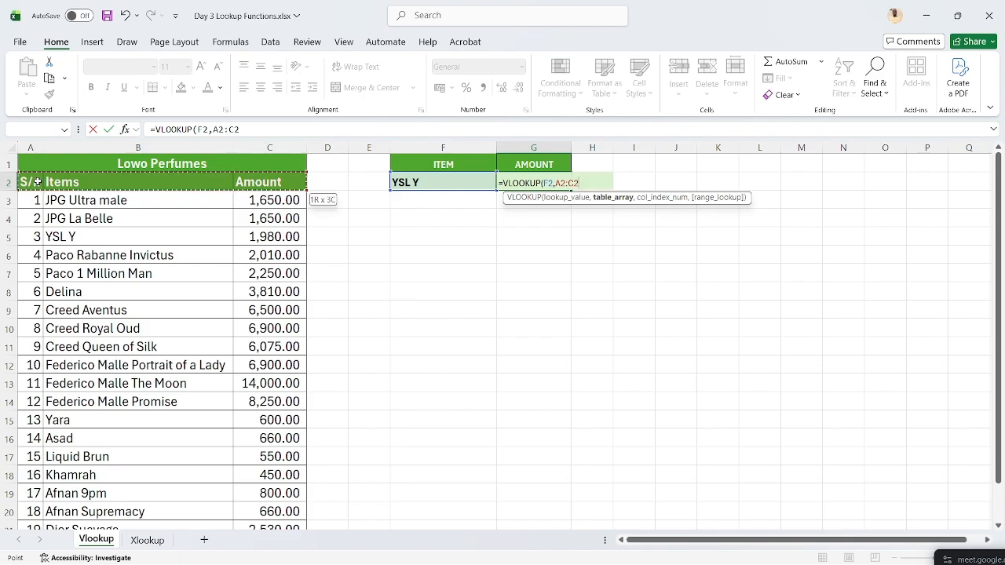
{"action": "key", "text": "ctrl+shift+Down"}
{"action": "type", "text": ",3"}
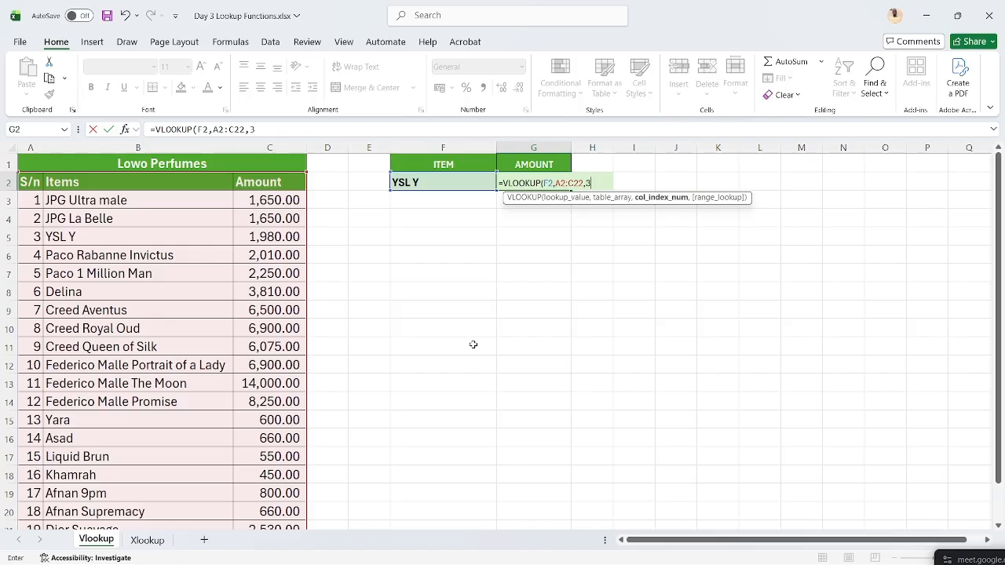
{"action": "key", "text": "Return"}
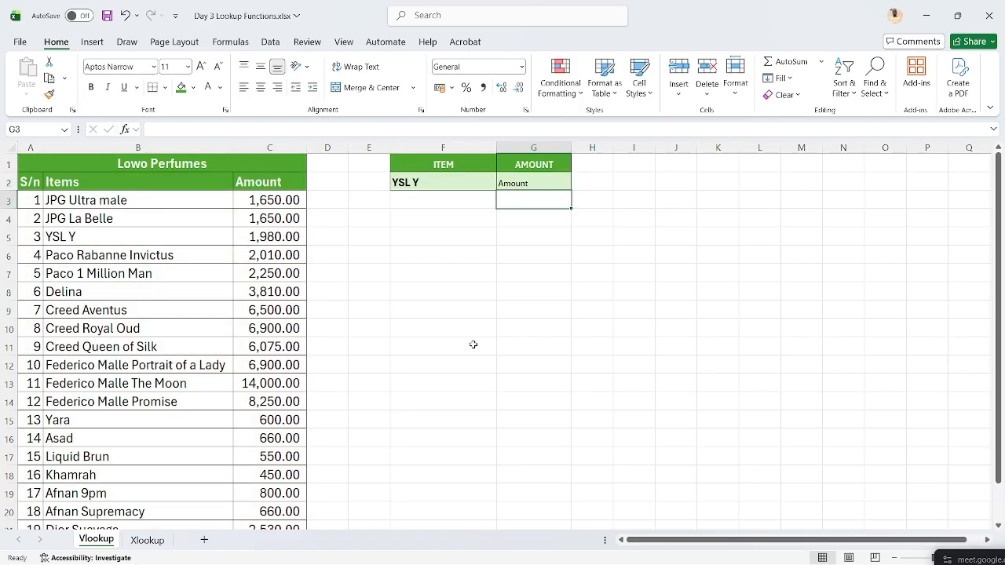
- Re-enter the G2 VLOOKUP with F2, table range A3:C22 and column 3, giving #N/A
{"action": "key", "text": "Up"}
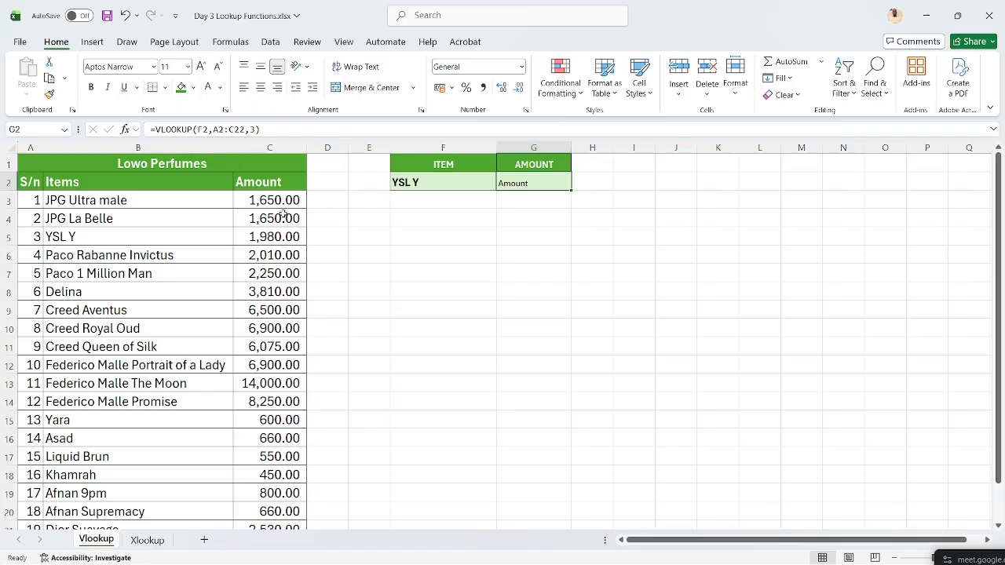
{"action": "type", "text": "=VLOO"}
{"action": "key", "text": "Tab"}
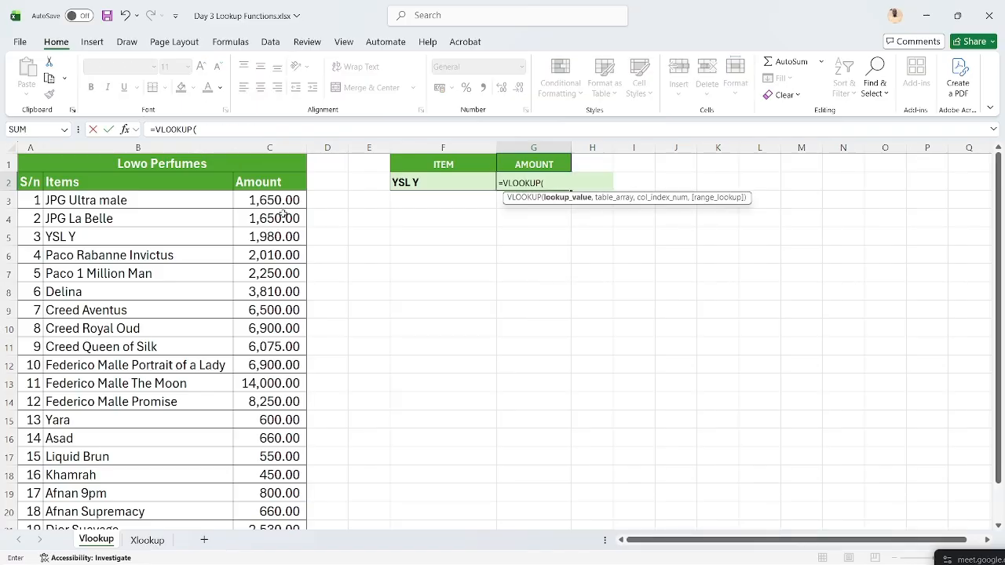
{"action": "left_click", "coordinate": [398, 181]}
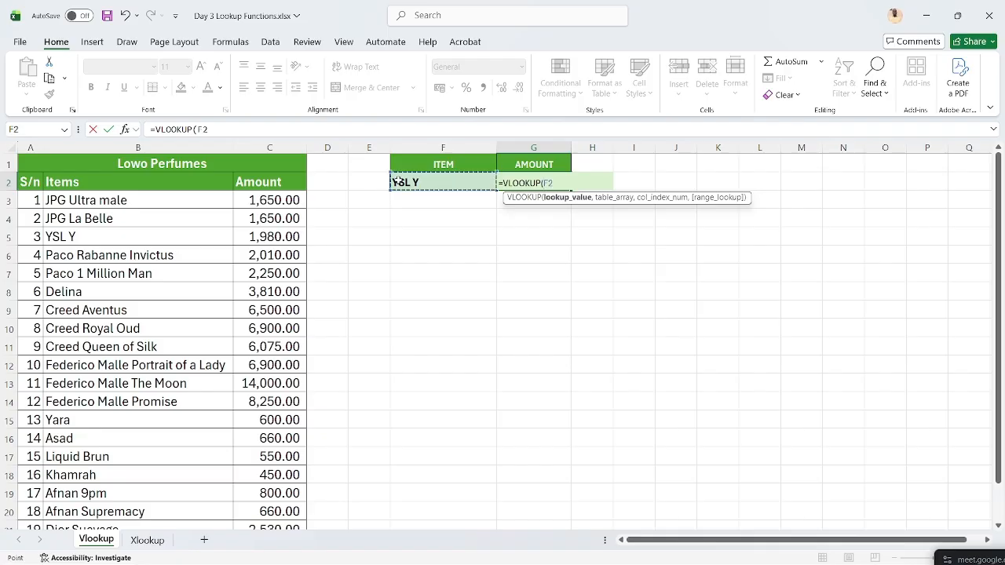
{"action": "type", "text": ","}
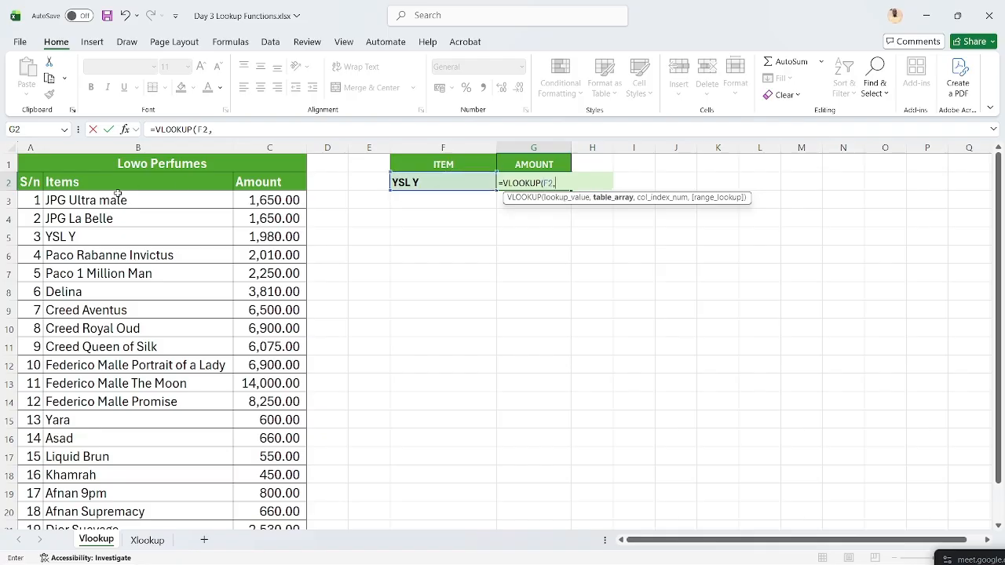
{"action": "left_click", "coordinate": [29, 200]}
{"action": "key", "text": "ctrl+shift+Right"}
{"action": "key", "text": "ctrl+shift+Down"}
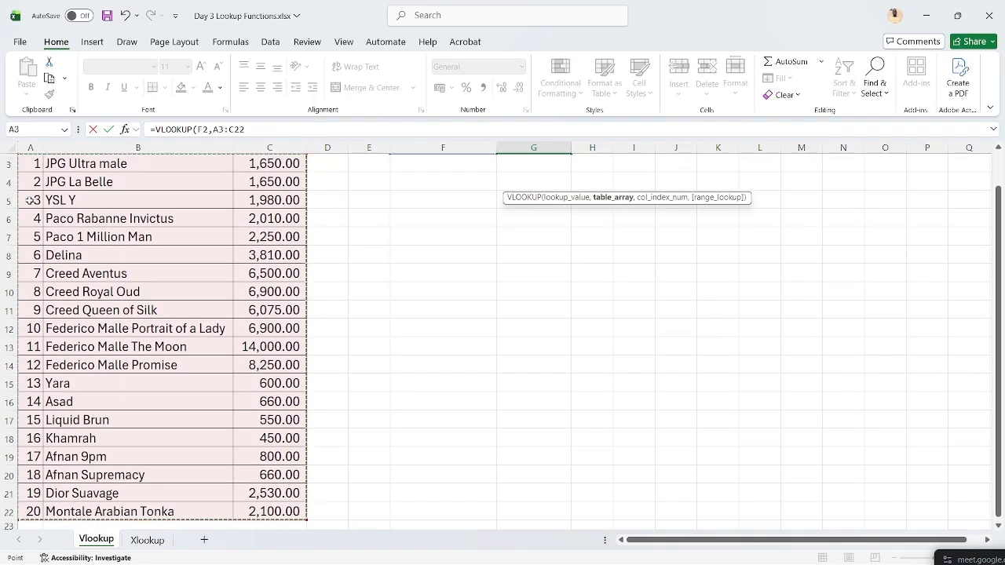
{"action": "type", "text": ","}
{"action": "scroll", "coordinate": [300, 201], "scroll_direction": "up", "scroll_amount": 1}
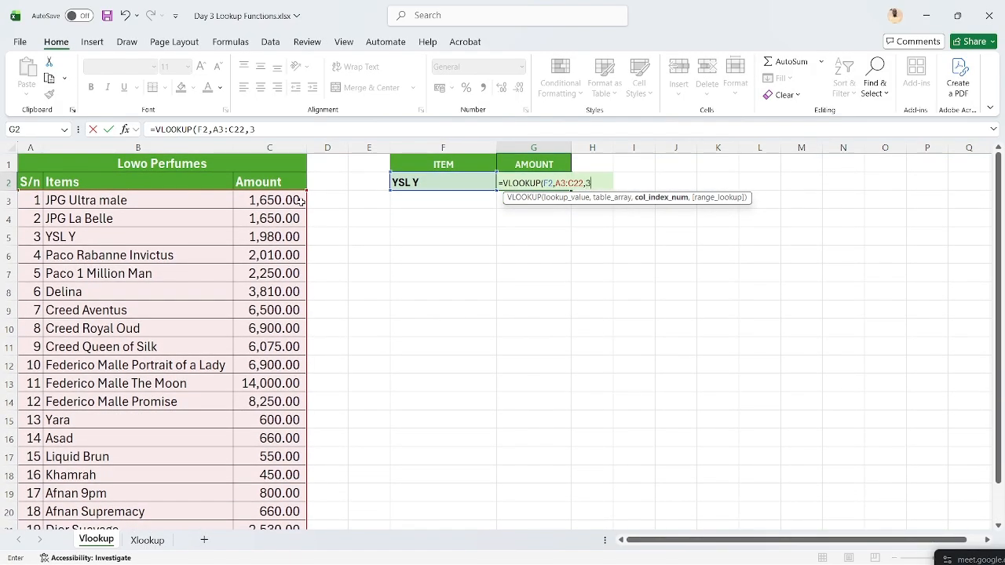
{"action": "key", "text": "ctrl+Return"}
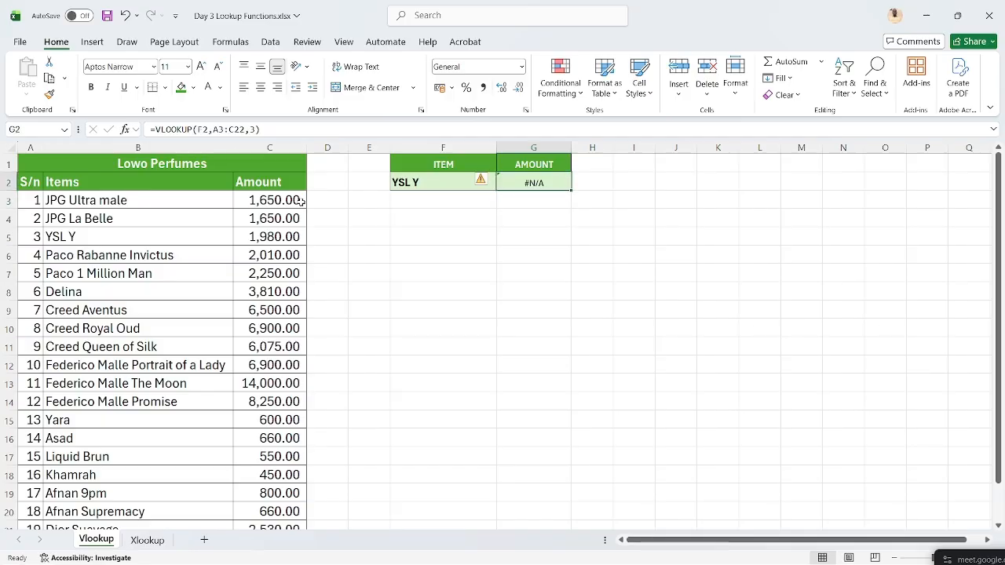
- Check the item in F2 and begin retyping the VLOOKUP in G2
{"action": "scroll", "coordinate": [403, 316], "scroll_direction": "up", "scroll_amount": 2}
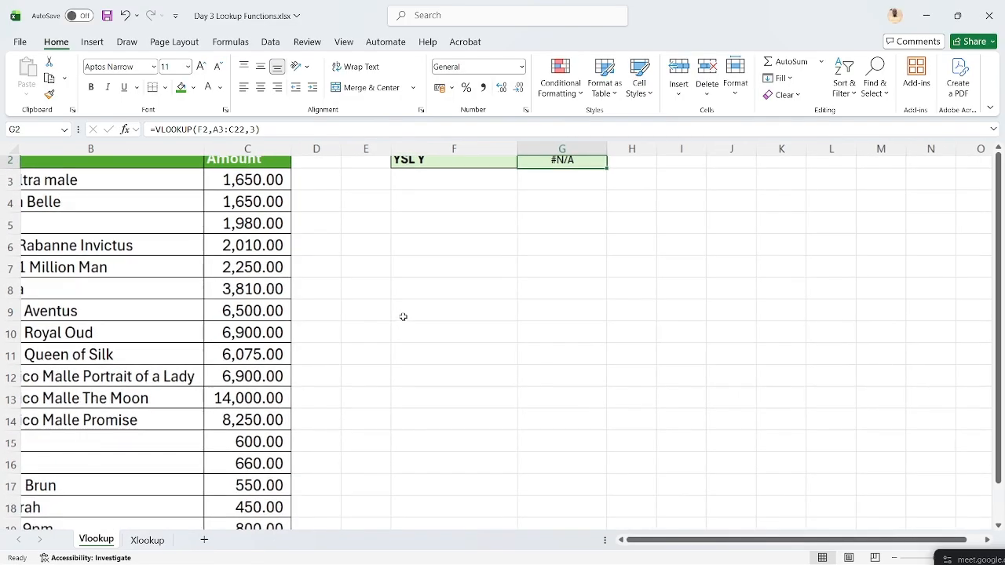
{"action": "scroll", "coordinate": [512, 308], "scroll_direction": "up", "scroll_amount": 2}
{"action": "scroll", "coordinate": [518, 308], "scroll_direction": "left", "scroll_amount": 3}
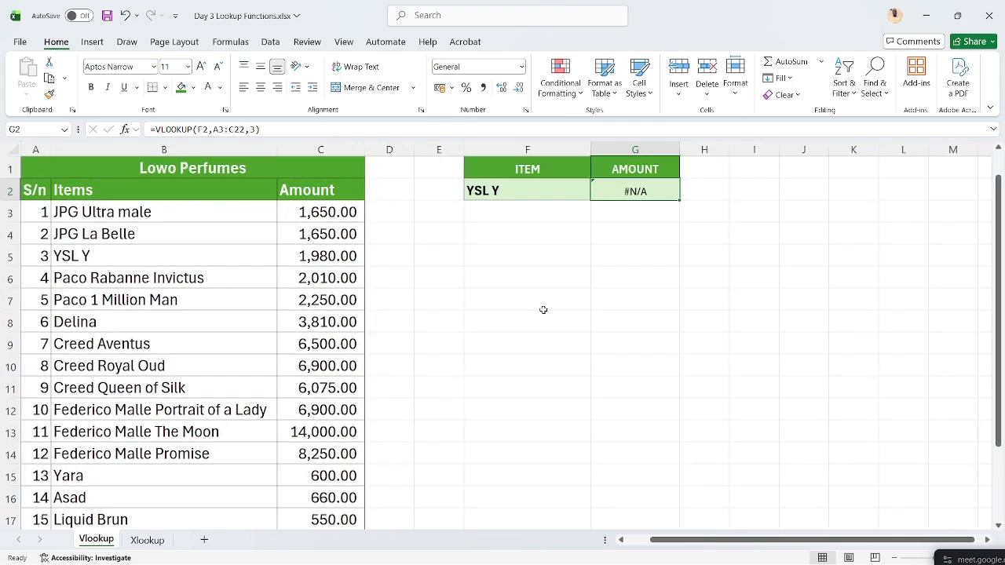
{"action": "scroll", "coordinate": [542, 310], "scroll_direction": "down", "scroll_amount": 1}
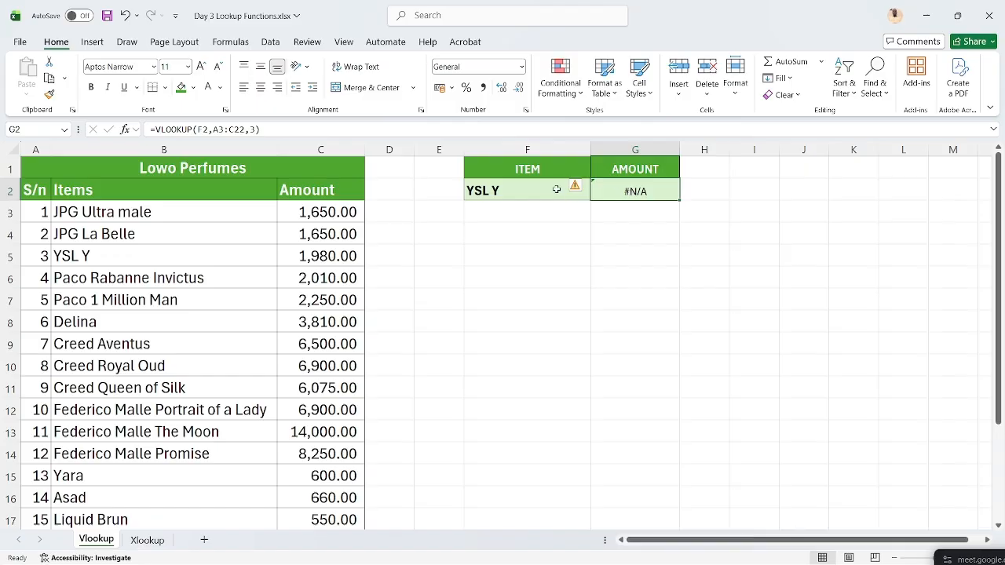
{"action": "left_click", "coordinate": [521, 190]}
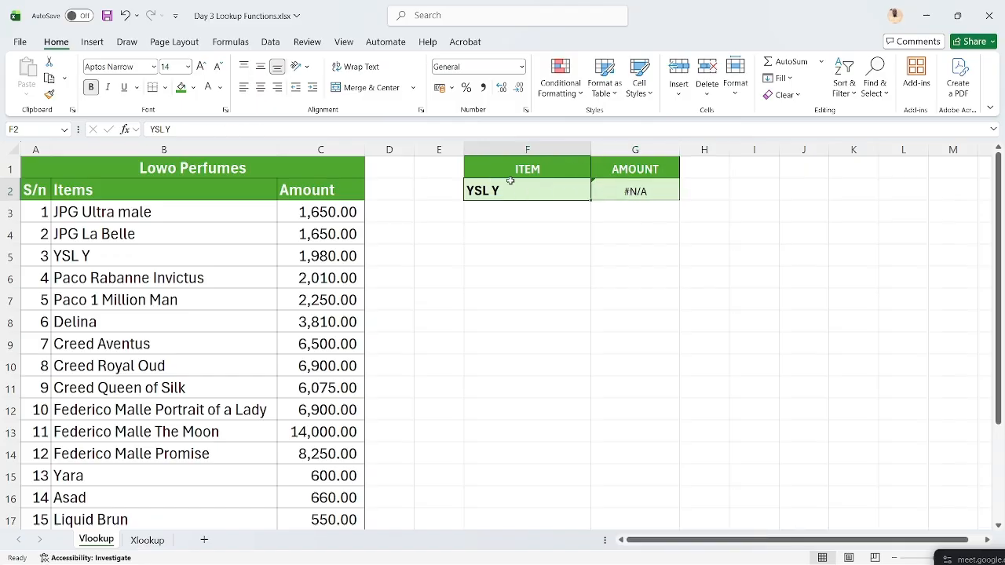
{"action": "left_click", "coordinate": [617, 188]}
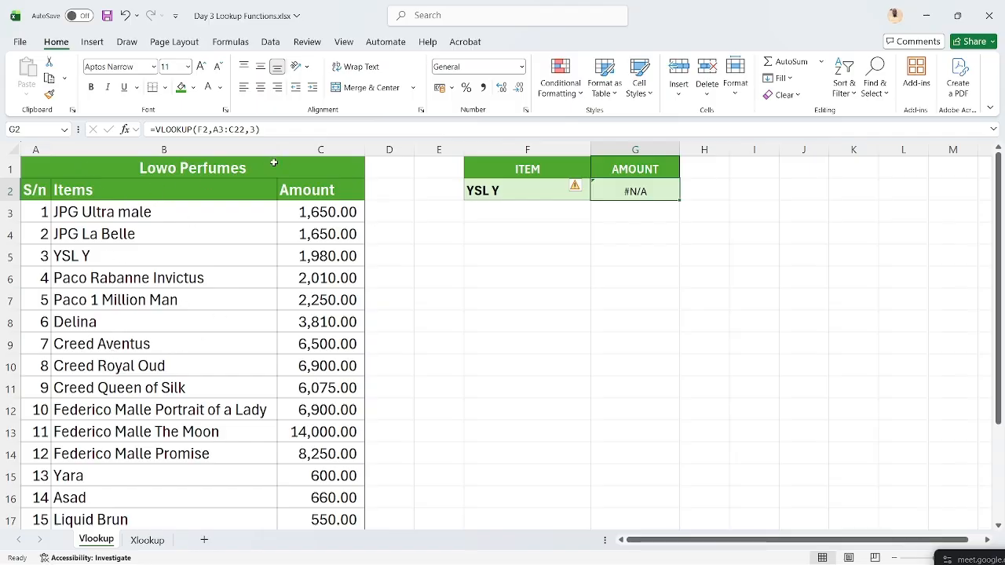
{"action": "type", "text": "="}
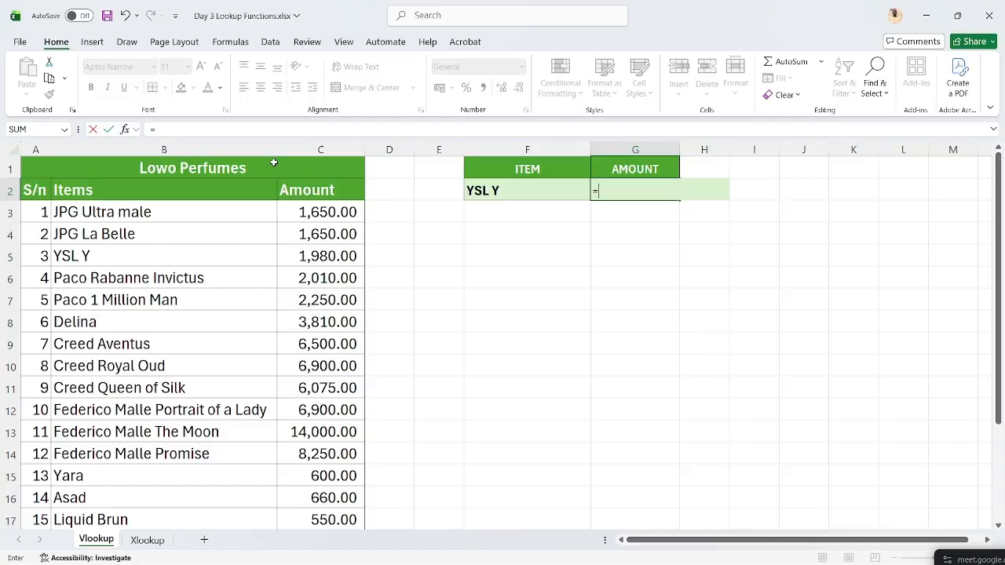
{"action": "type", "text": "VL"}
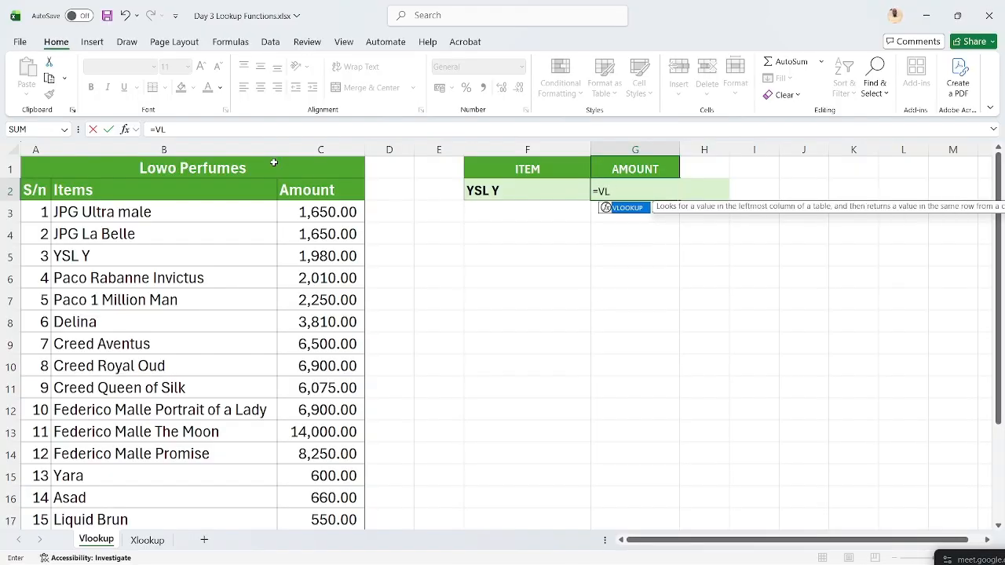
- Use F2 as the lookup value and select A3:C22 as the table range
{"action": "key", "text": "Tab"}
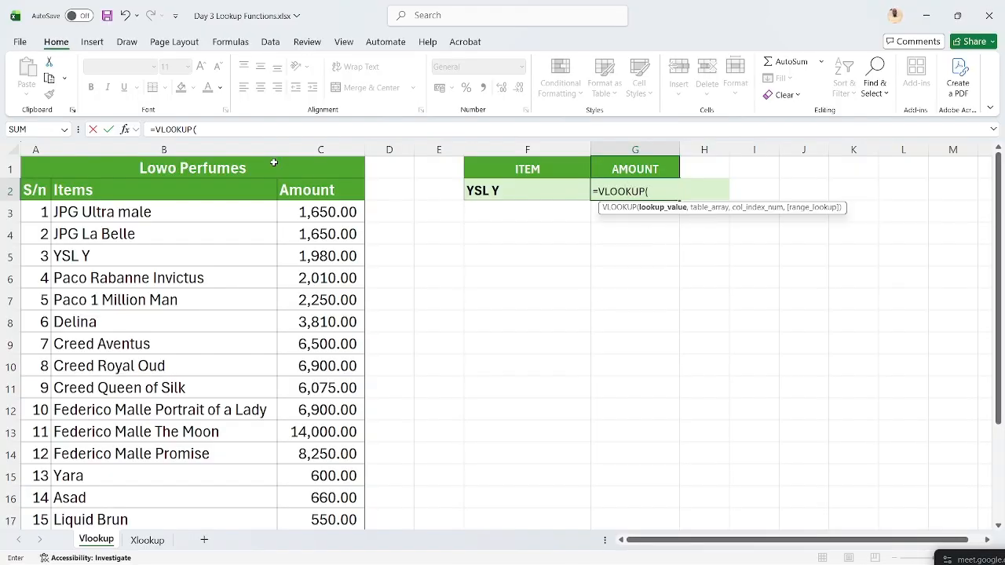
{"action": "left_click", "coordinate": [487, 194]}
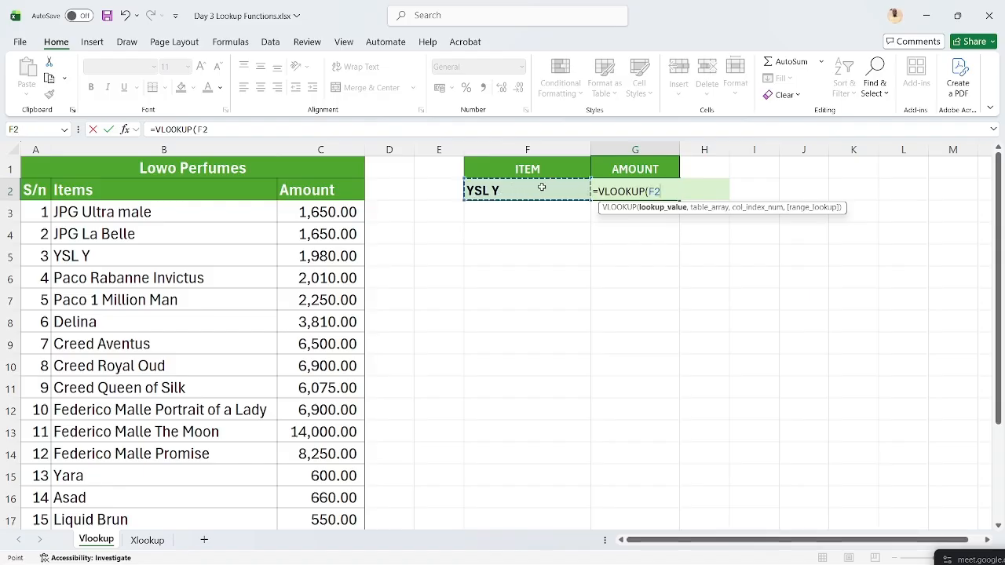
{"action": "type", "text": ","}
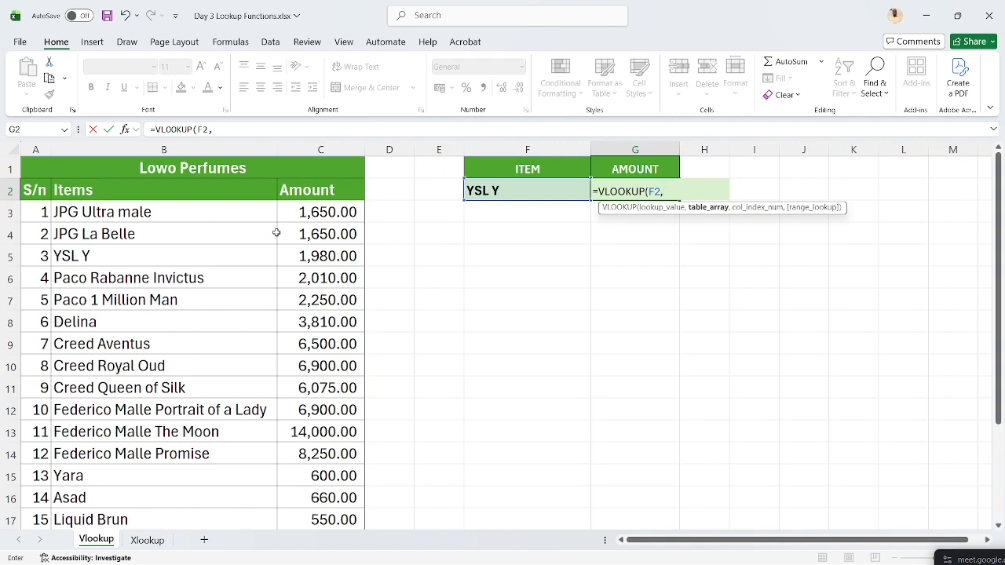
{"action": "left_click", "coordinate": [41, 202]}
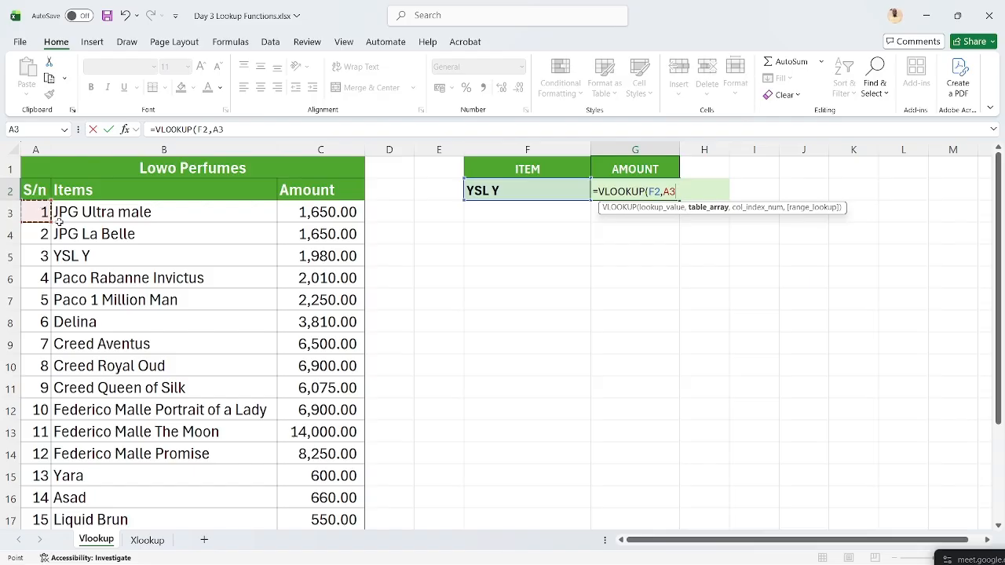
{"action": "key", "text": "ctrl+shift+Right"}
{"action": "key", "text": "ctrl+shift+Down"}
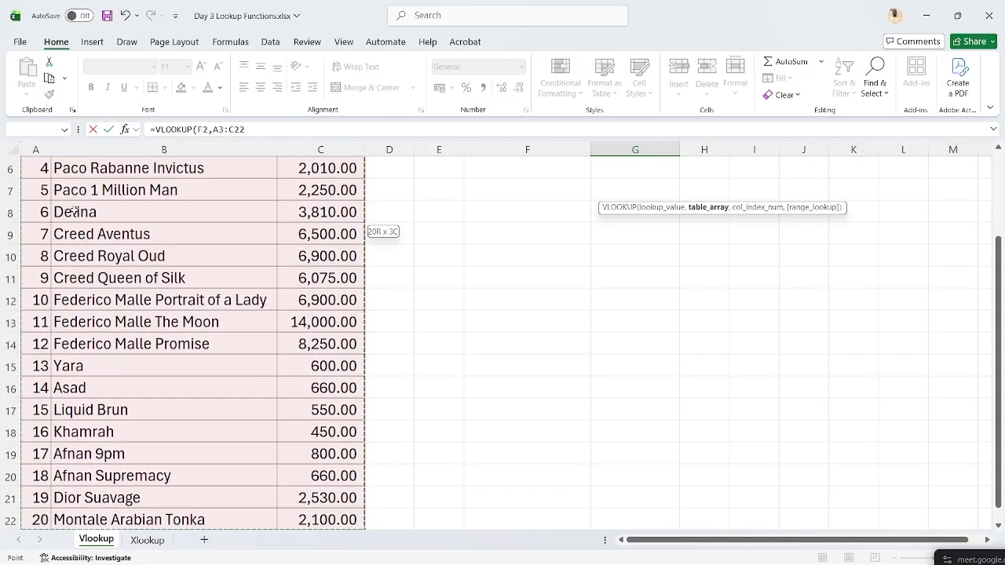
{"action": "scroll", "coordinate": [78, 236], "scroll_direction": "up", "scroll_amount": 2}
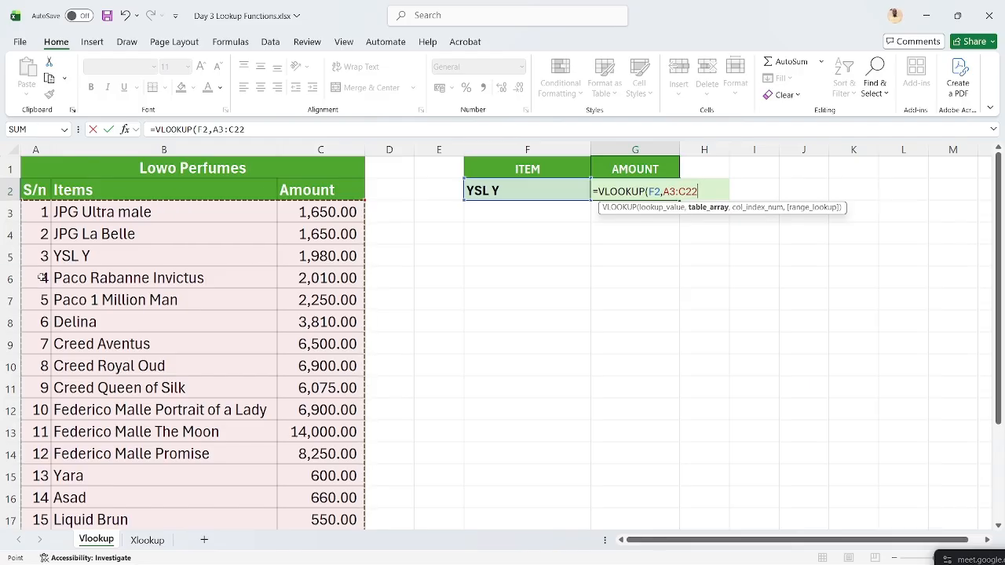
- Change the range to B3:C22 with column 2 and enter it, returning 2100
{"action": "left_click", "coordinate": [119, 212]}
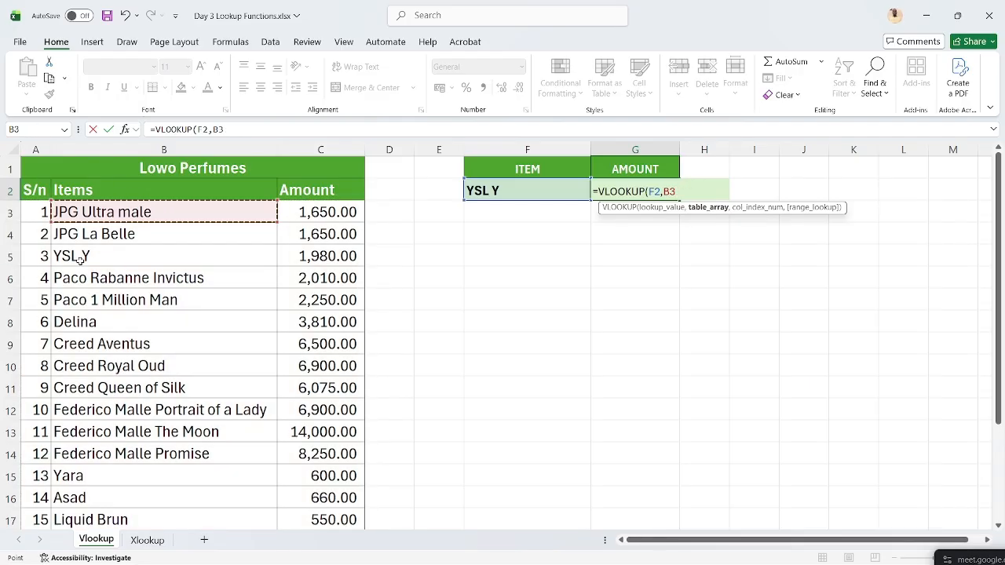
{"action": "key", "text": "ctrl+shift+Right"}
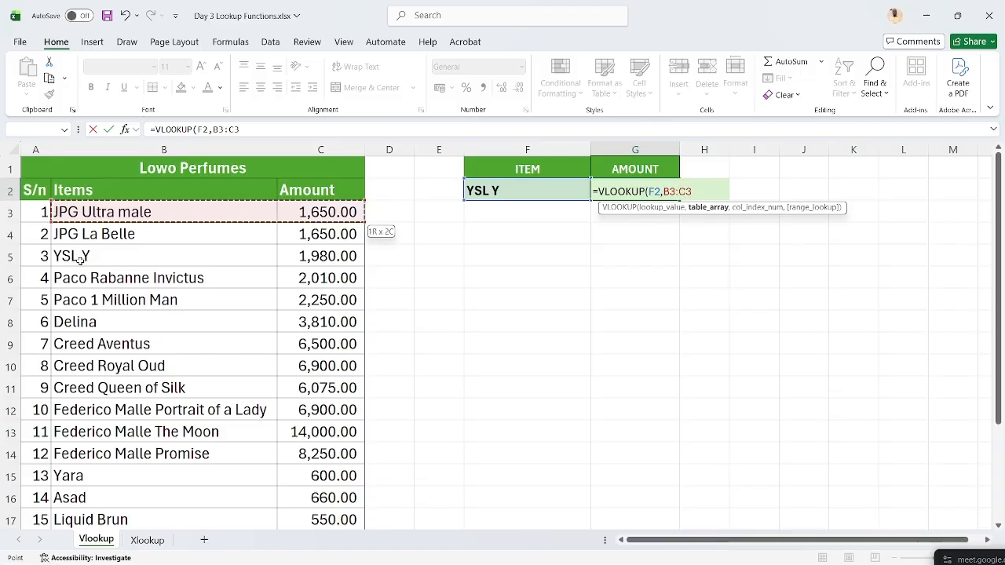
{"action": "key", "text": "ctrl+shift+Down"}
{"action": "scroll", "coordinate": [81, 259], "scroll_direction": "up", "scroll_amount": 2}
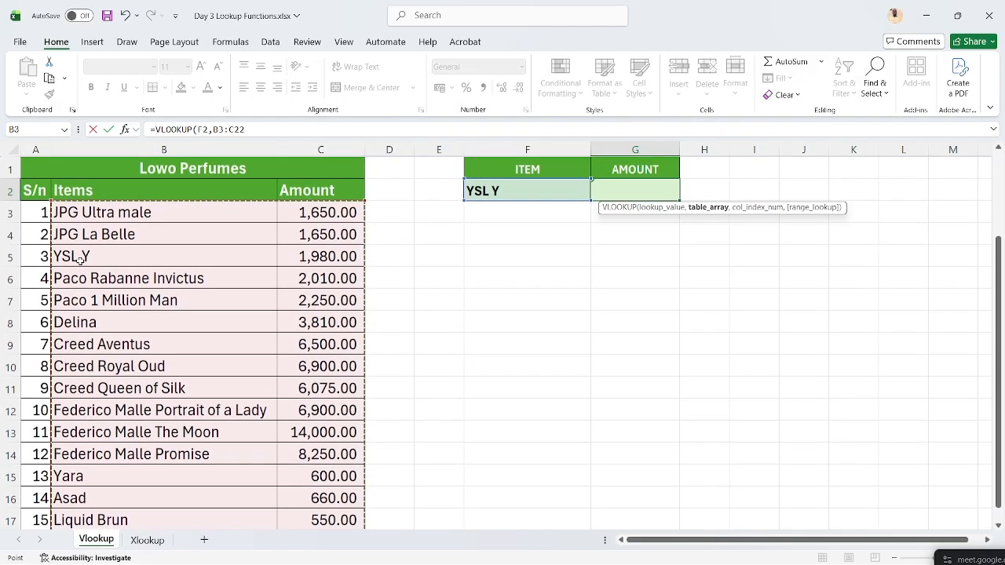
{"action": "type", "text": ",2"}
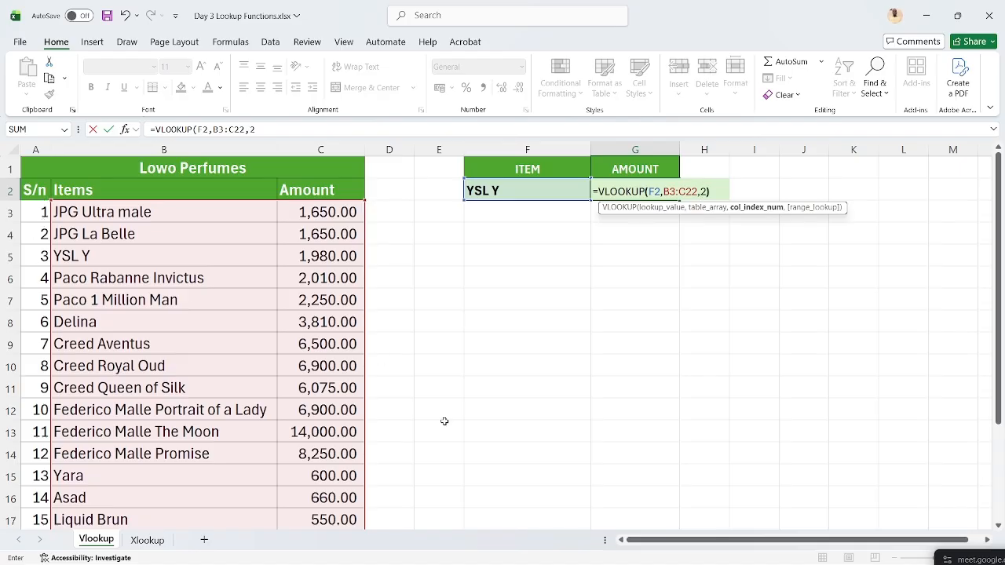
{"action": "key", "text": "Return"}
{"action": "key", "text": "Up"}
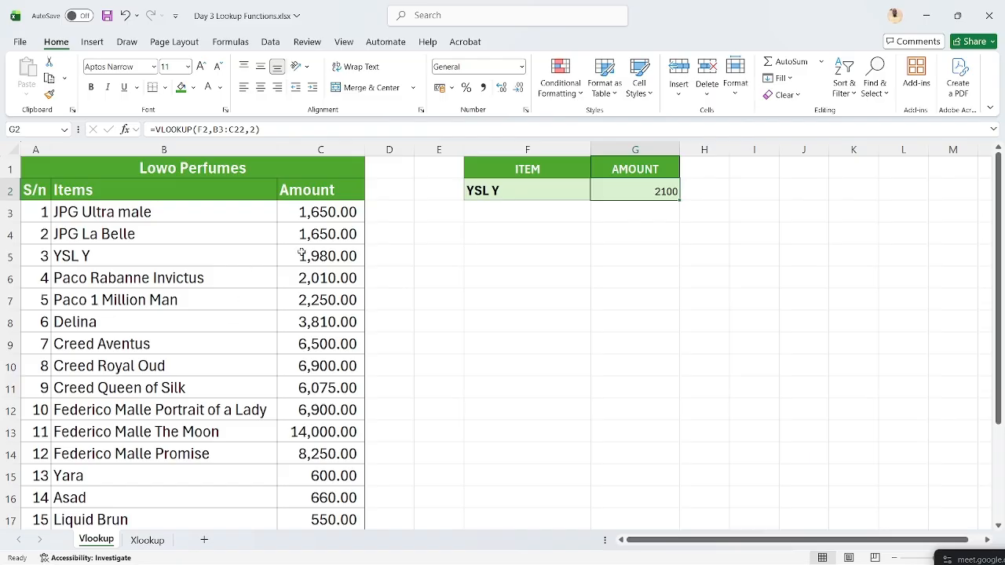
- Add an exact-match range_lookup argument to the G2 formula
{"action": "left_click", "coordinate": [532, 189]}
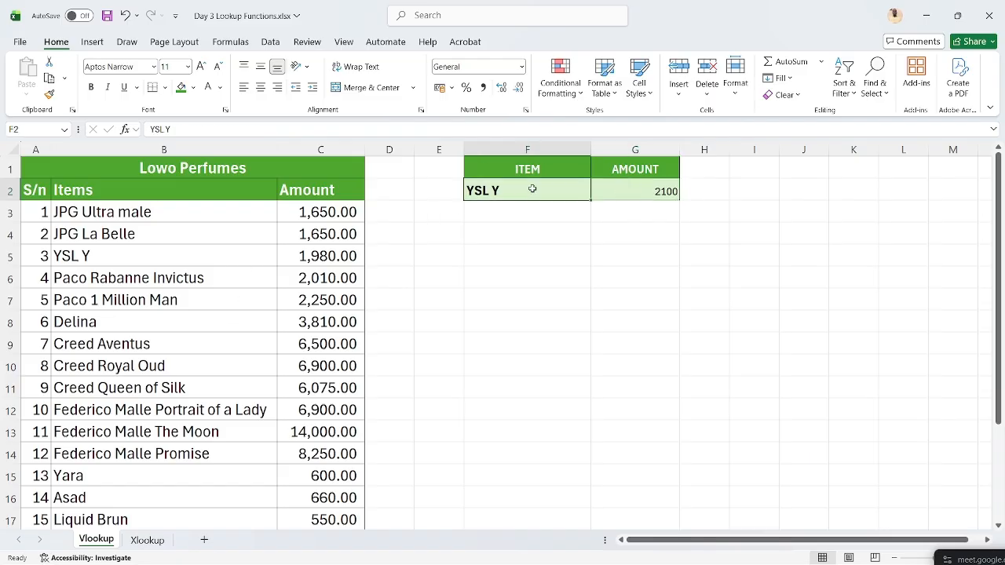
{"action": "left_click", "coordinate": [617, 188]}
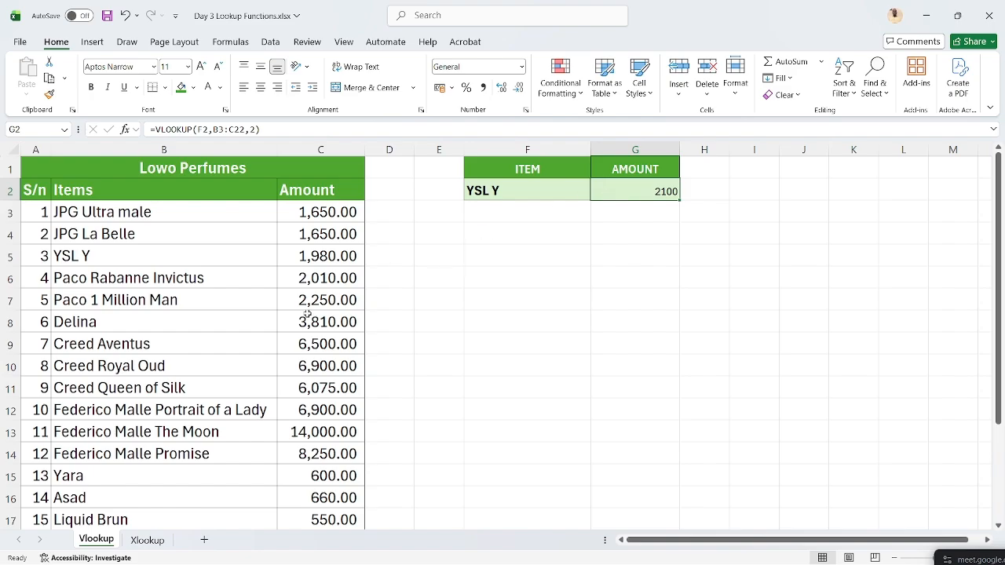
{"action": "scroll", "coordinate": [307, 315], "scroll_direction": "down", "scroll_amount": 2}
{"action": "scroll", "coordinate": [306, 313], "scroll_direction": "up", "scroll_amount": 2}
{"action": "left_click", "coordinate": [324, 129]}
{"action": "key", "text": "BackSpace"}
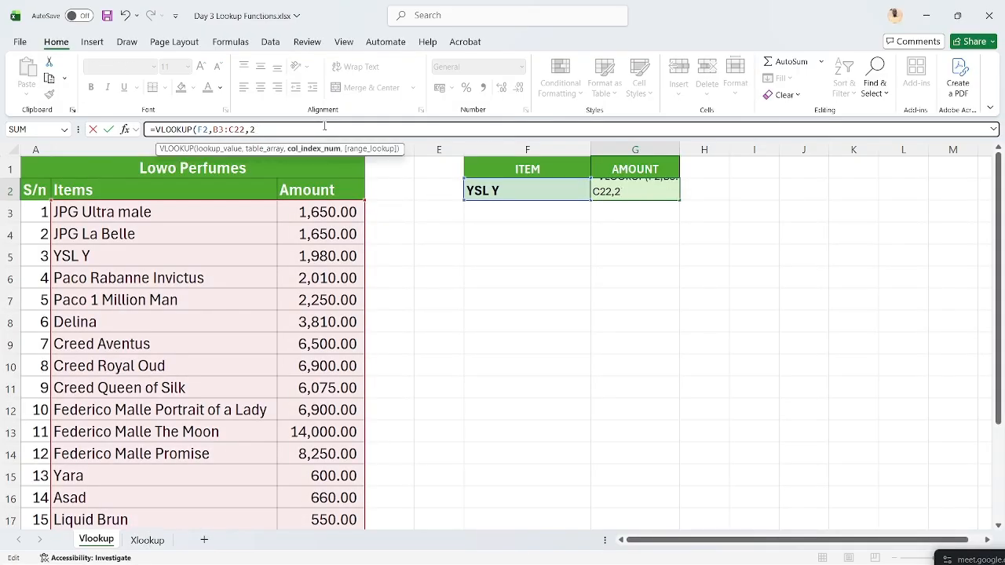
{"action": "type", "text": ","}
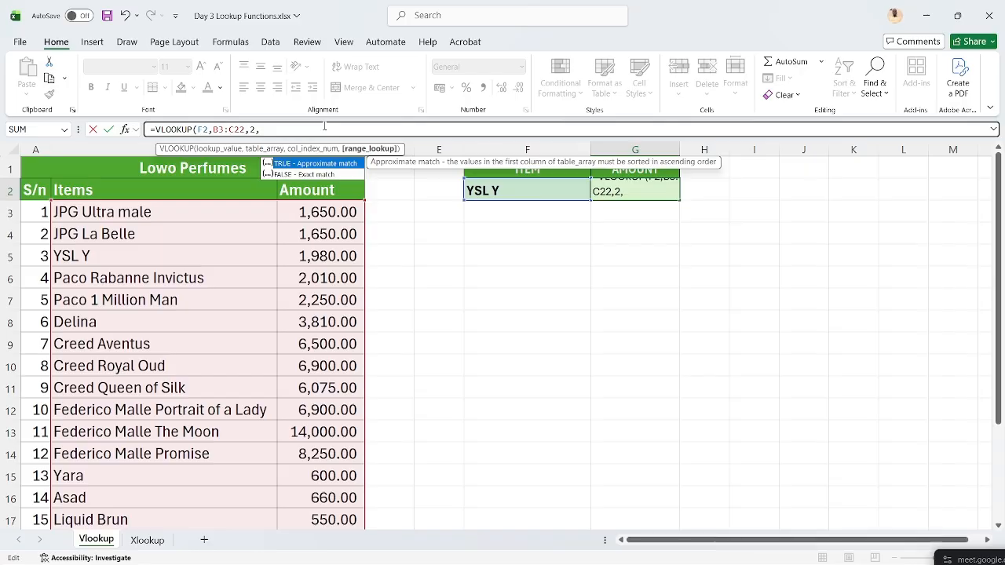
{"action": "key", "text": "BackSpace"}
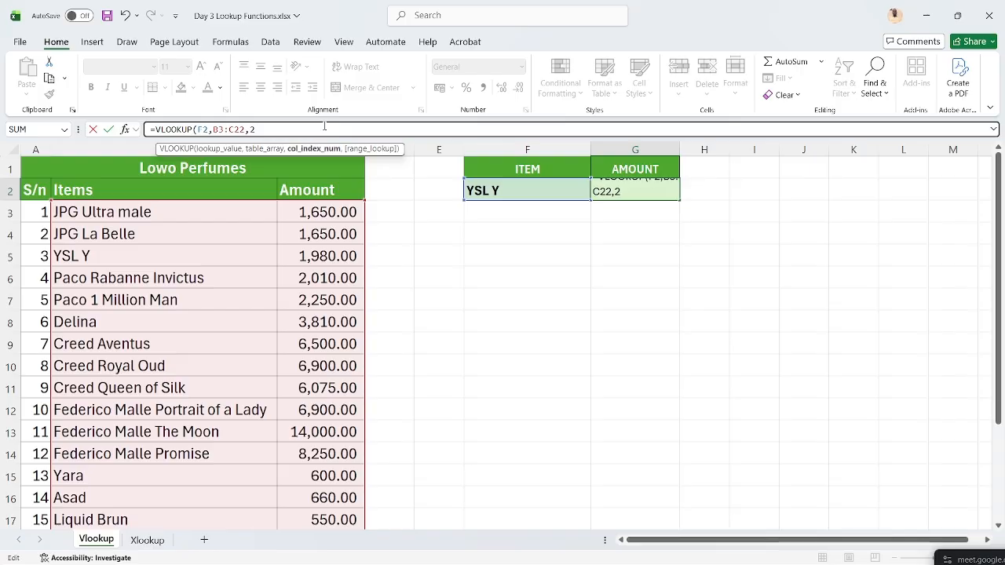
{"action": "type", "text": ","}
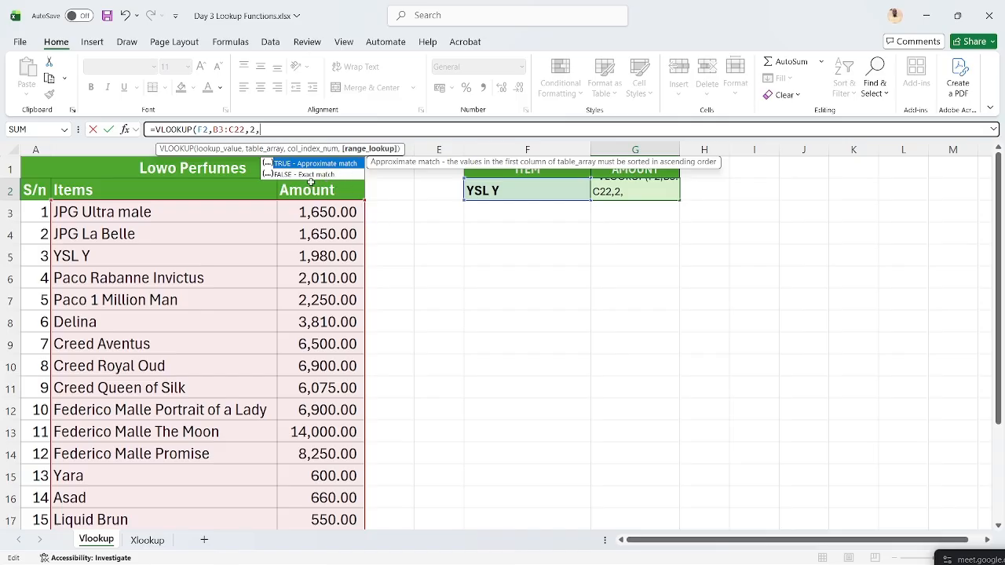
{"action": "key", "text": "Down"}
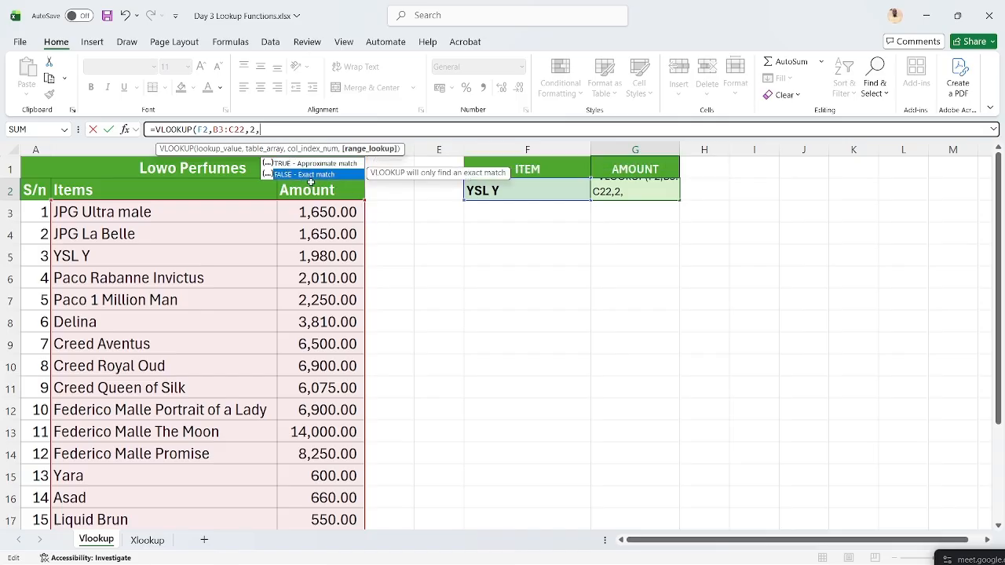
{"action": "key", "text": "Return"}
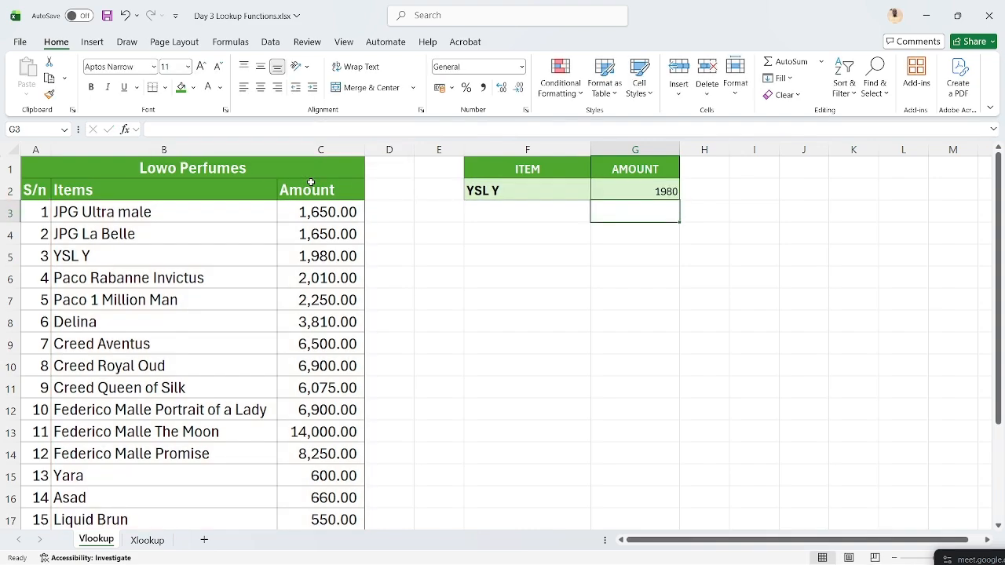
- Set the last argument to FALSE so G2 returns YSL Y's correct price, 1980
{"action": "key", "text": "Up"}
{"action": "left_click", "coordinate": [282, 131]}
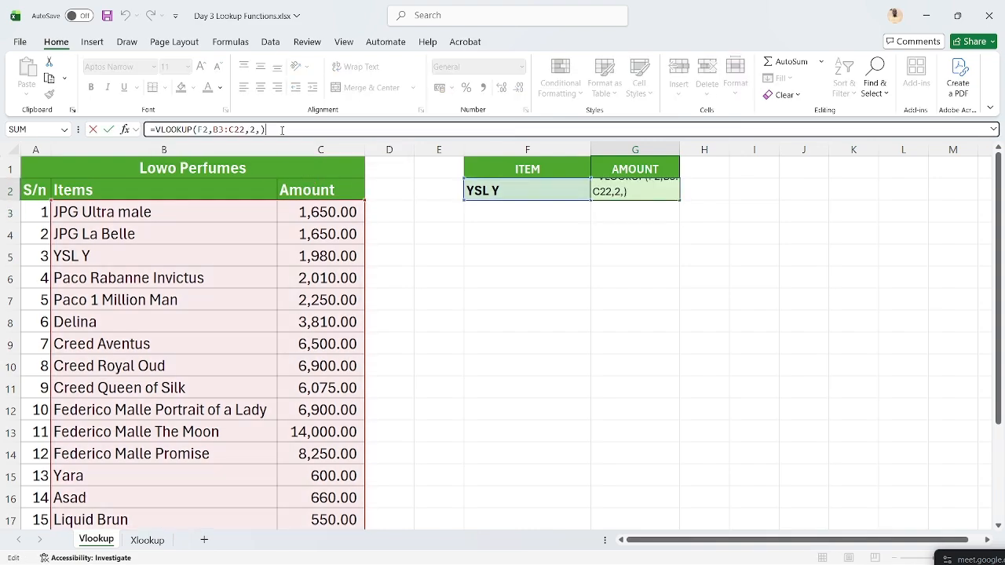
{"action": "key", "text": "BackSpace"}
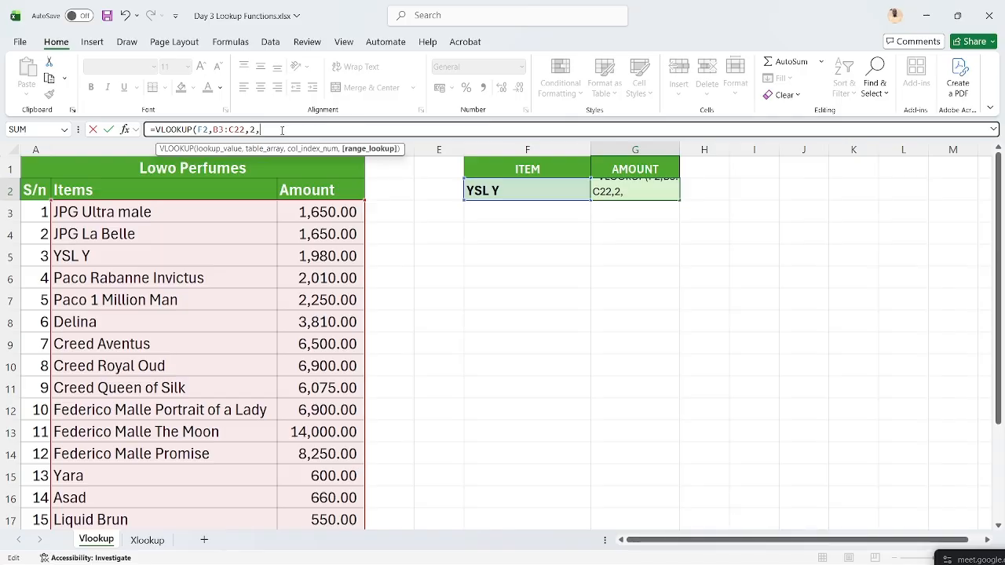
{"action": "type", "text": "F"}
{"action": "key", "text": "Tab"}
{"action": "type", "text": ")"}
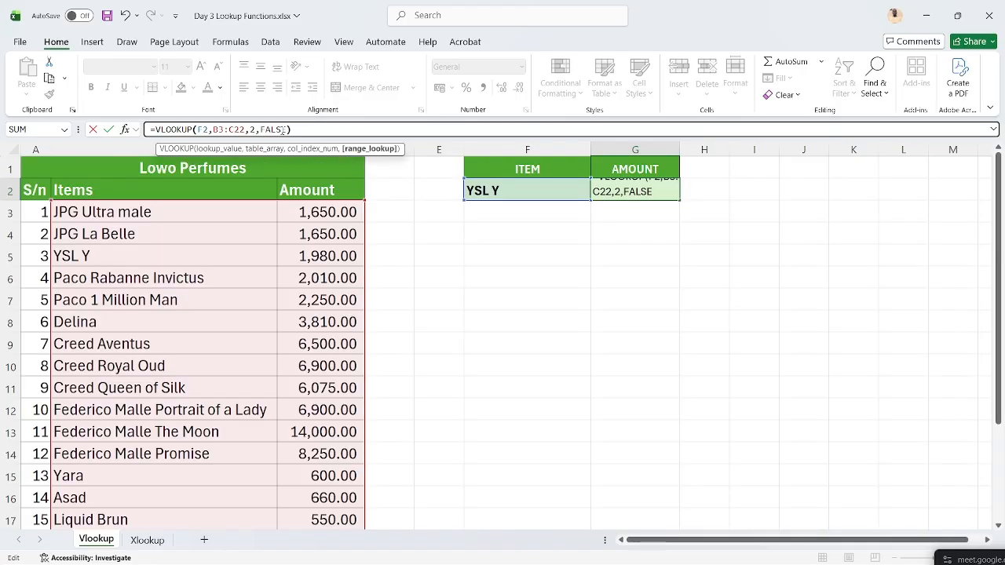
{"action": "key", "text": "Return"}
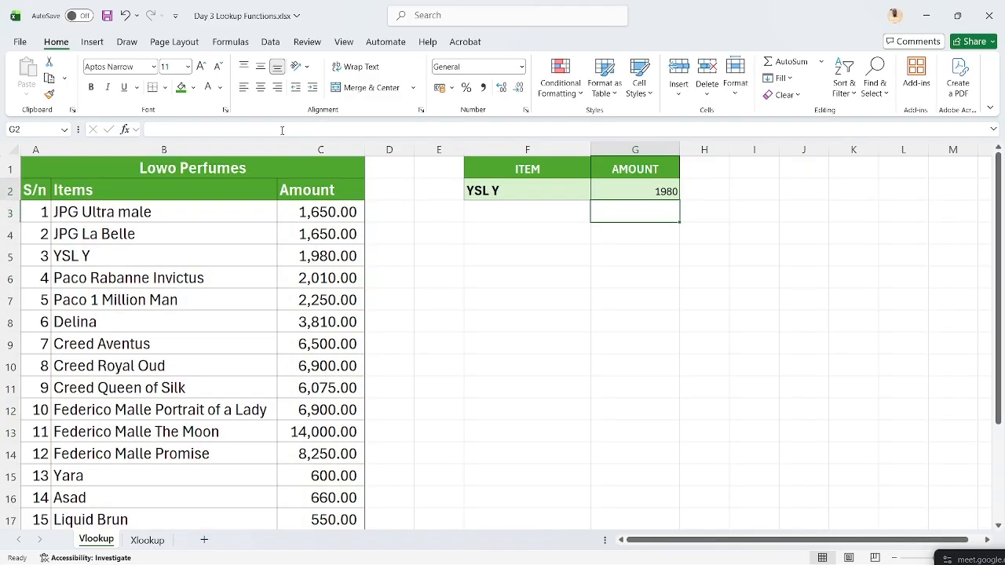
{"action": "key", "text": "Up"}
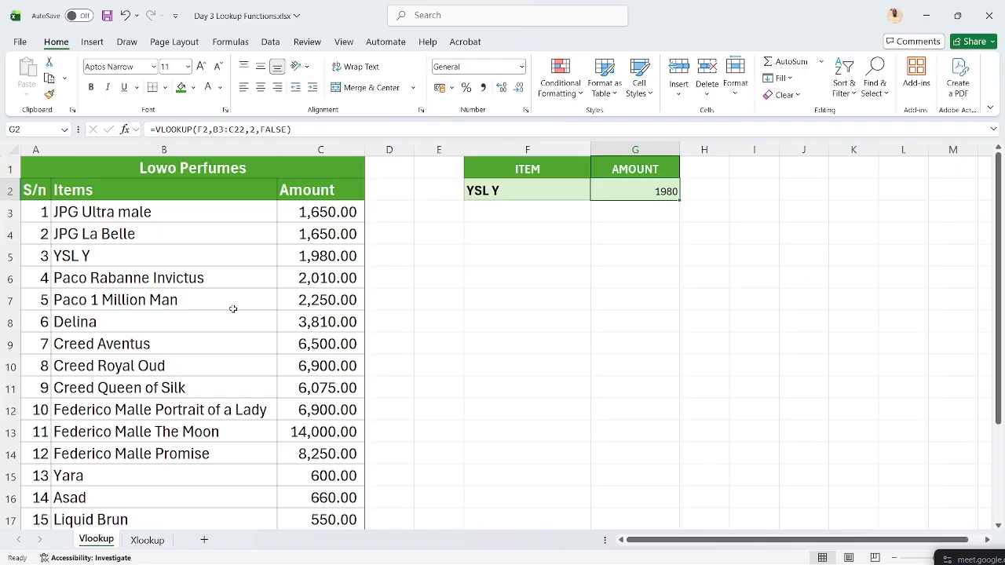
- Select Montale Arabian Tonka in B22
{"action": "scroll", "coordinate": [233, 309], "scroll_direction": "down", "scroll_amount": 3}
{"action": "scroll", "coordinate": [233, 309], "scroll_direction": "down", "scroll_amount": 1}
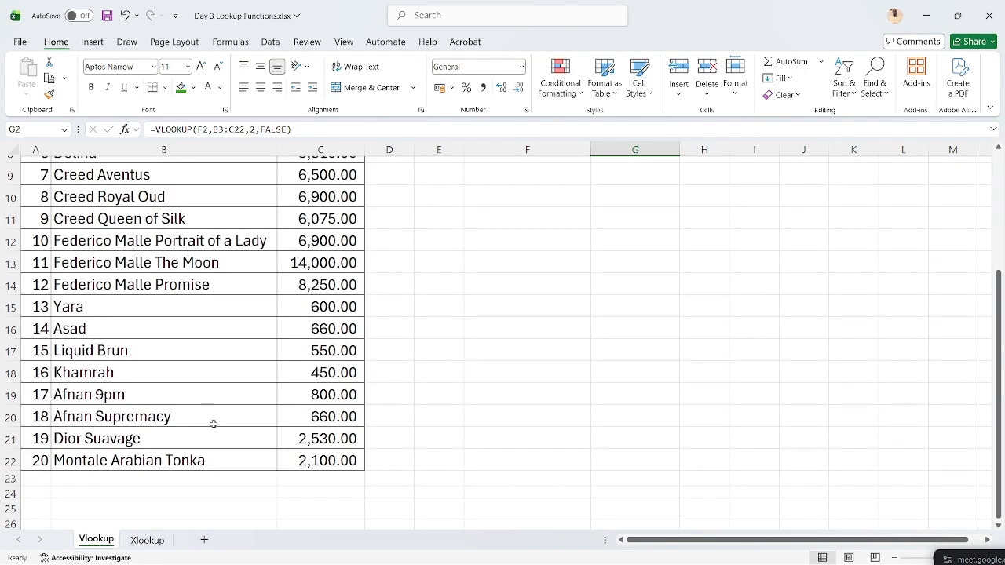
{"action": "left_click", "coordinate": [209, 455]}
- Paste Montale Arabian Tonka into F2, getting 2100, and autofit column F to the name
{"action": "key", "text": "ctrl+c"}
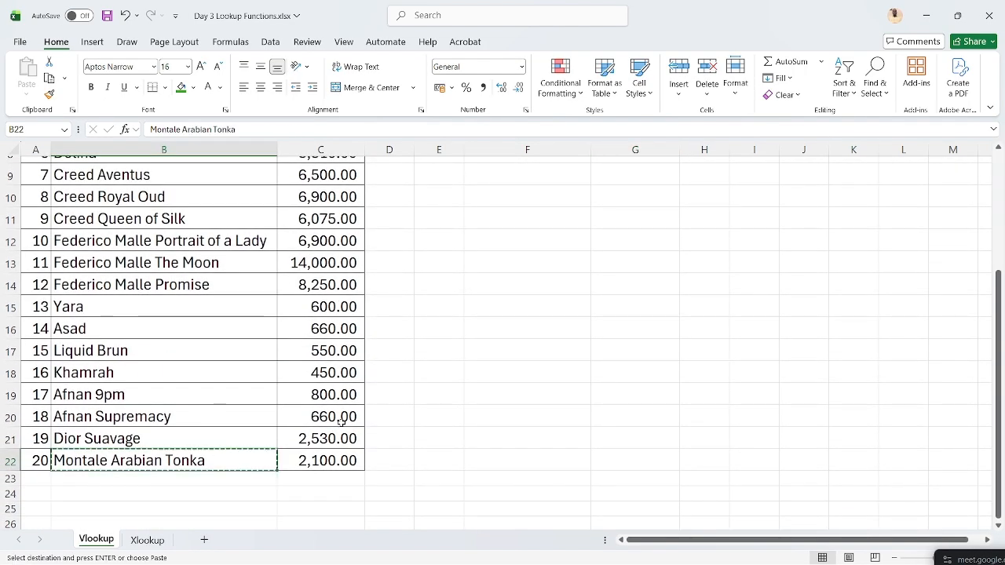
{"action": "scroll", "coordinate": [341, 422], "scroll_direction": "up", "scroll_amount": 1}
{"action": "scroll", "coordinate": [340, 423], "scroll_direction": "up", "scroll_amount": 2}
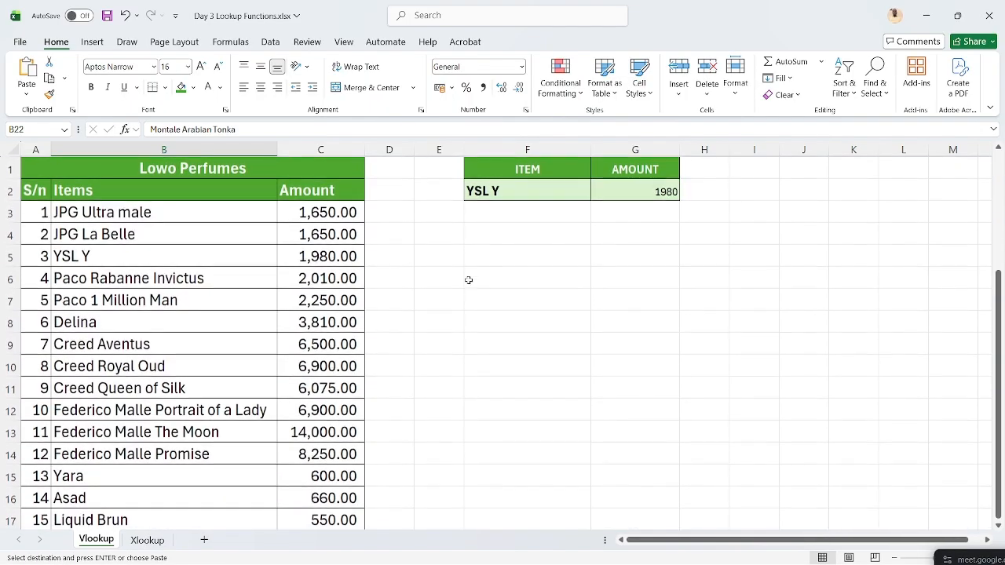
{"action": "left_click", "coordinate": [491, 195]}
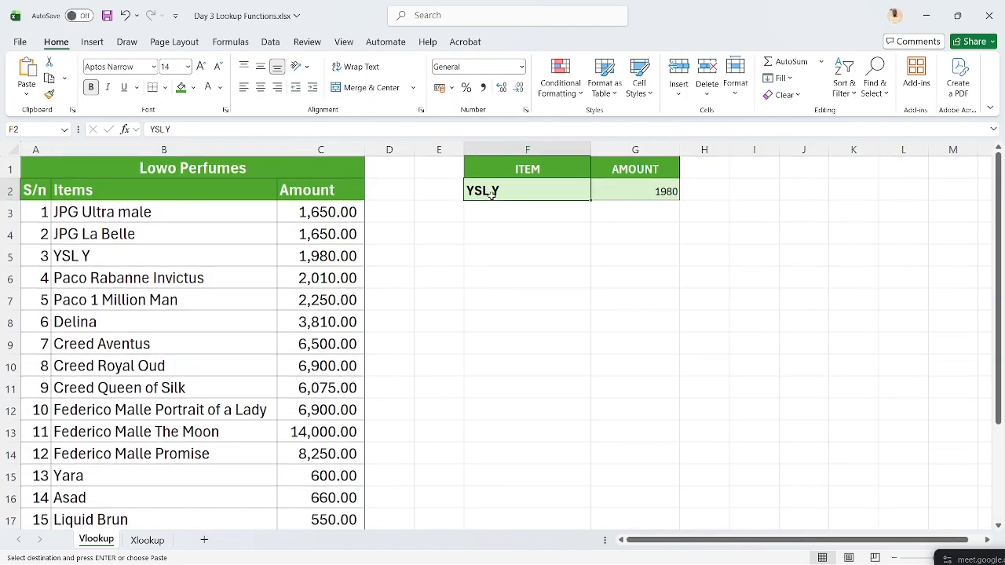
{"action": "key", "text": "ctrl+v"}
{"action": "left_click", "coordinate": [648, 200]}
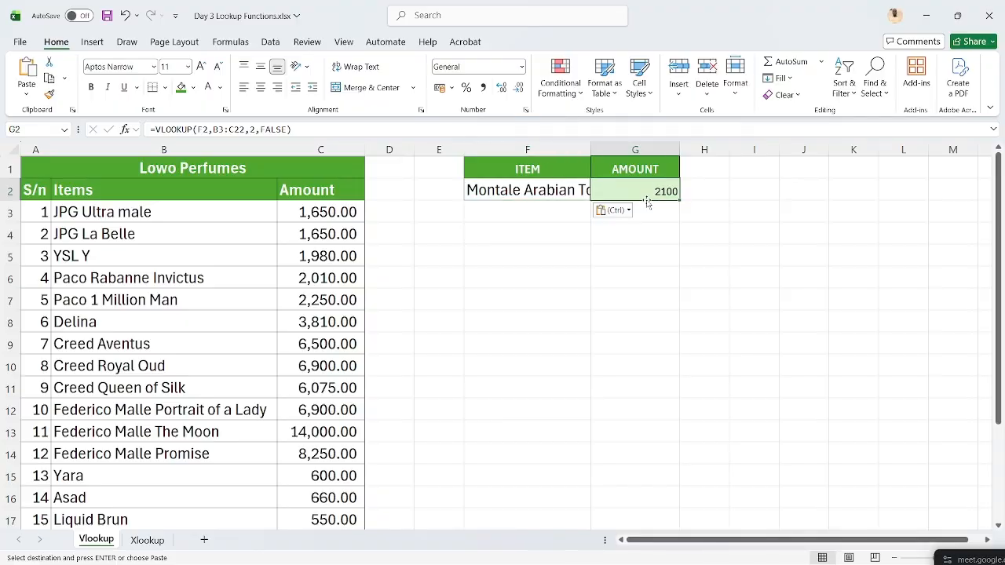
{"action": "scroll", "coordinate": [243, 393], "scroll_direction": "down", "scroll_amount": 3}
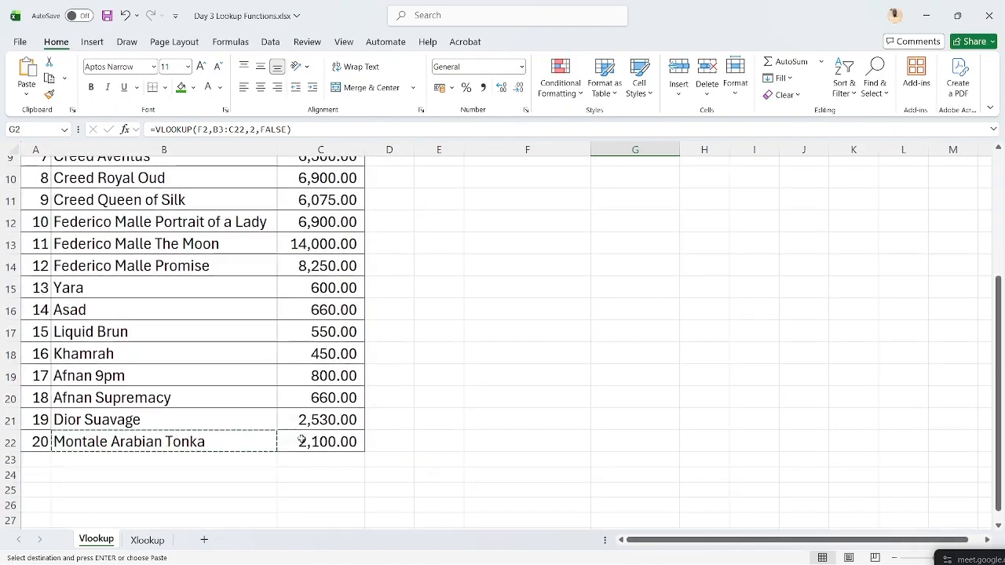
{"action": "left_click", "coordinate": [300, 441]}
{"action": "key", "text": "Escape"}
{"action": "scroll", "coordinate": [302, 443], "scroll_direction": "up", "scroll_amount": 3}
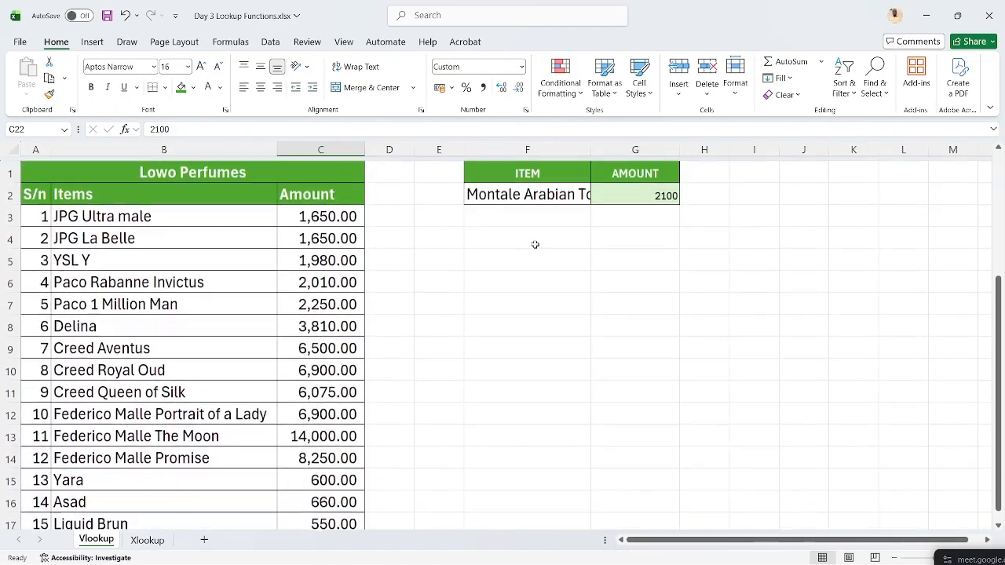
{"action": "double_click", "coordinate": [591, 149]}
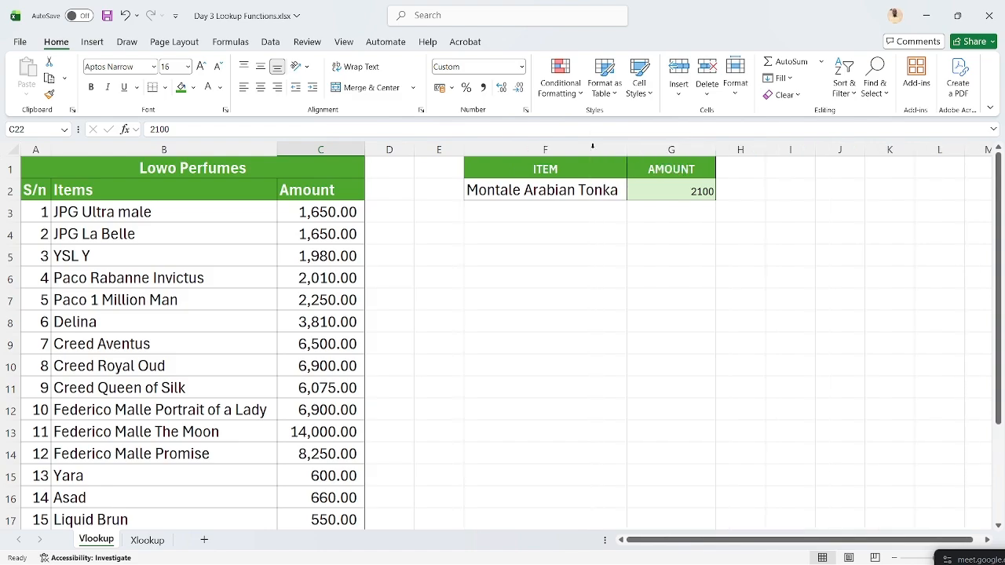
{"action": "left_click", "coordinate": [696, 190]}
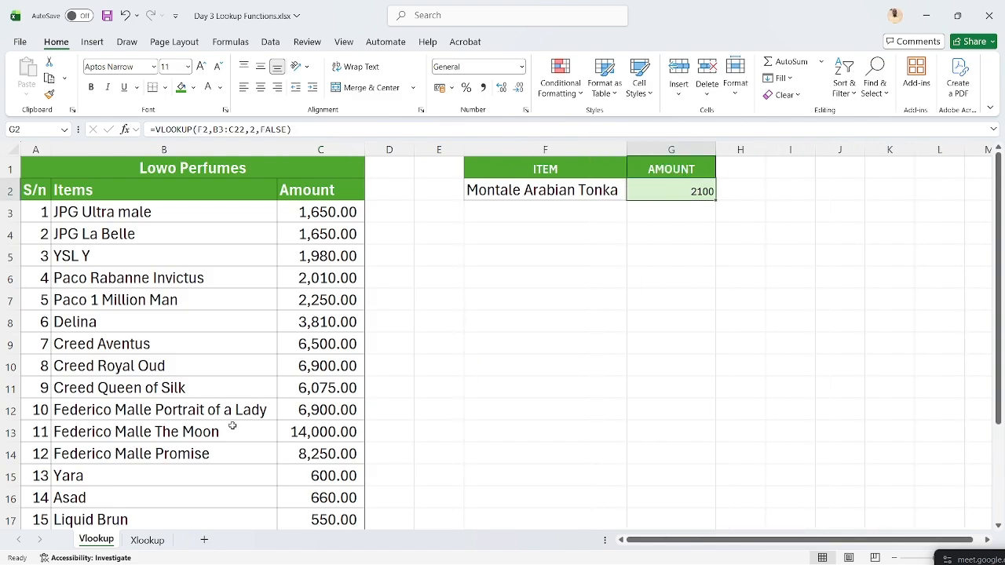
{"action": "left_click", "coordinate": [202, 432]}
{"action": "key", "text": "ctrl+c"}
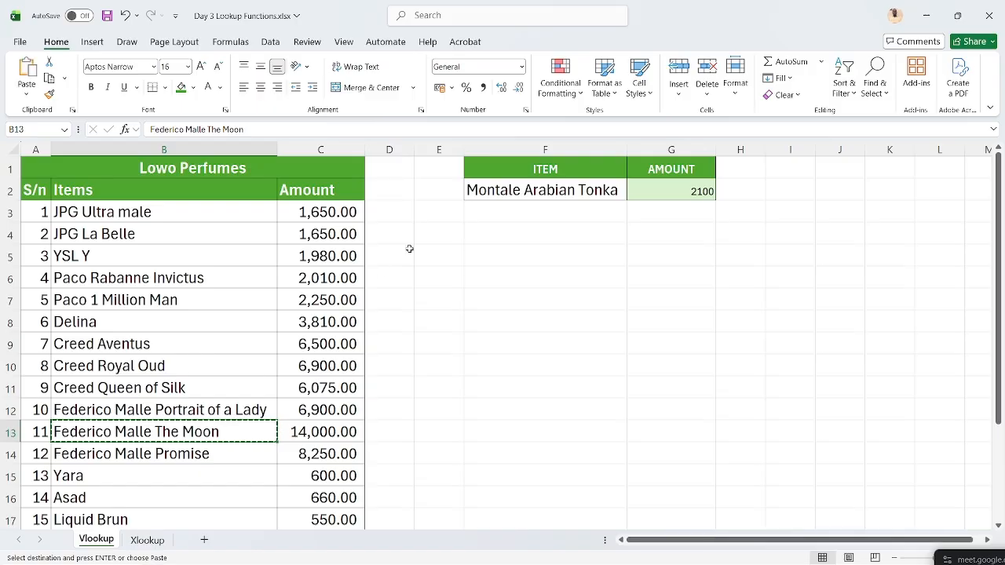
{"action": "left_click", "coordinate": [526, 188]}
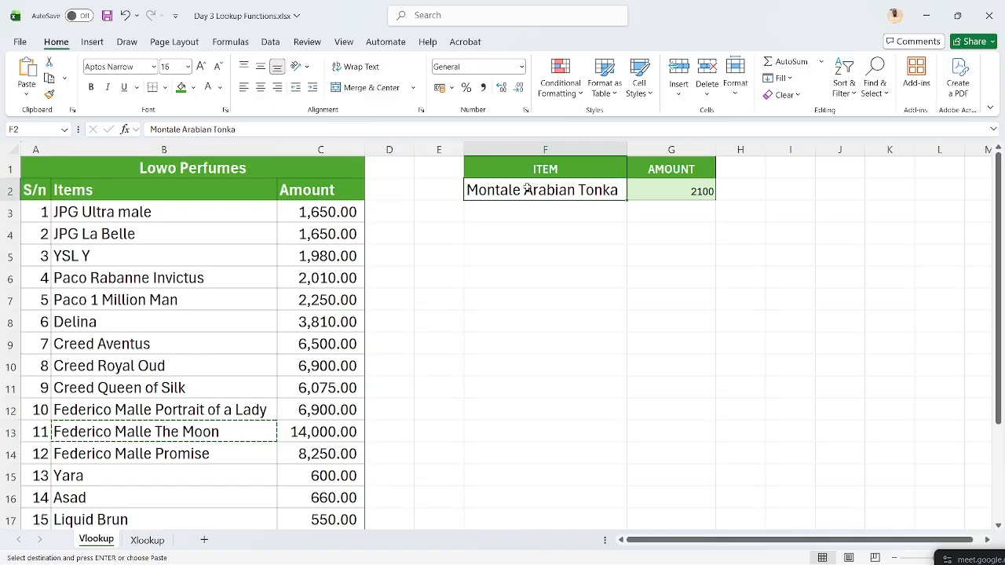
{"action": "key", "text": "ctrl+v"}
{"action": "left_click", "coordinate": [693, 189]}
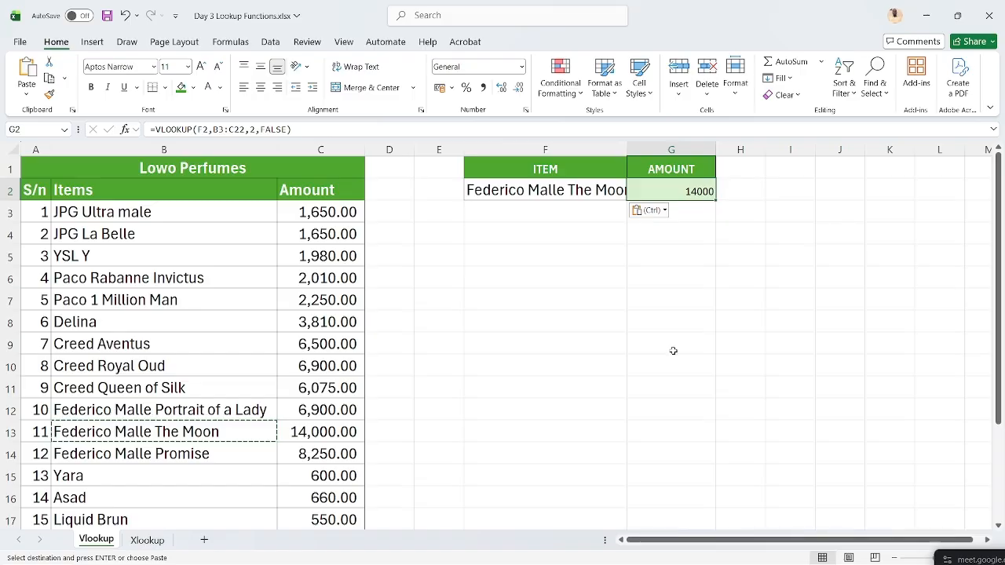
- Zoom the worksheet in with Ctrl+wheel, then ease it back slightly
{"action": "scroll", "coordinate": [639, 362], "scroll_direction": "up", "scroll_amount": 3}
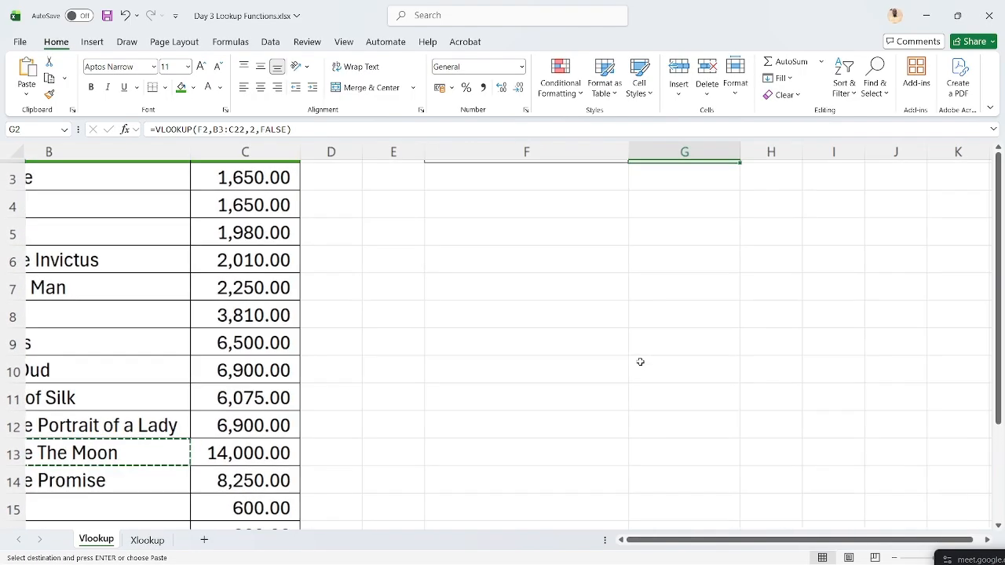
{"action": "scroll", "coordinate": [467, 337], "scroll_direction": "left", "scroll_amount": 3}
{"action": "scroll", "coordinate": [467, 336], "scroll_direction": "up", "scroll_amount": 2}
{"action": "scroll", "coordinate": [467, 336], "scroll_direction": "down", "scroll_amount": 1}
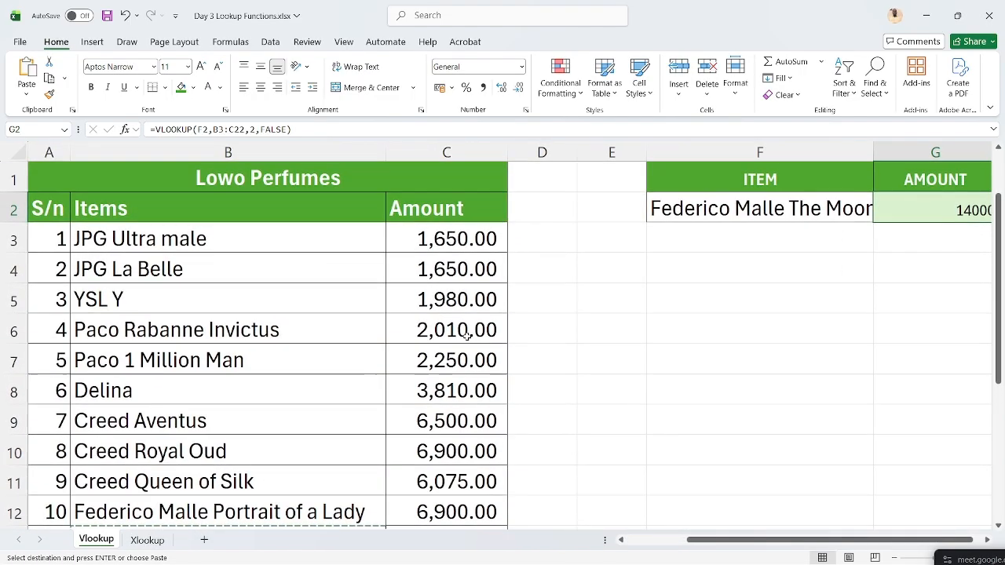
{"action": "scroll", "coordinate": [467, 337], "scroll_direction": "down", "scroll_amount": 1}
{"action": "scroll", "coordinate": [467, 336], "scroll_direction": "down", "scroll_amount": 2}
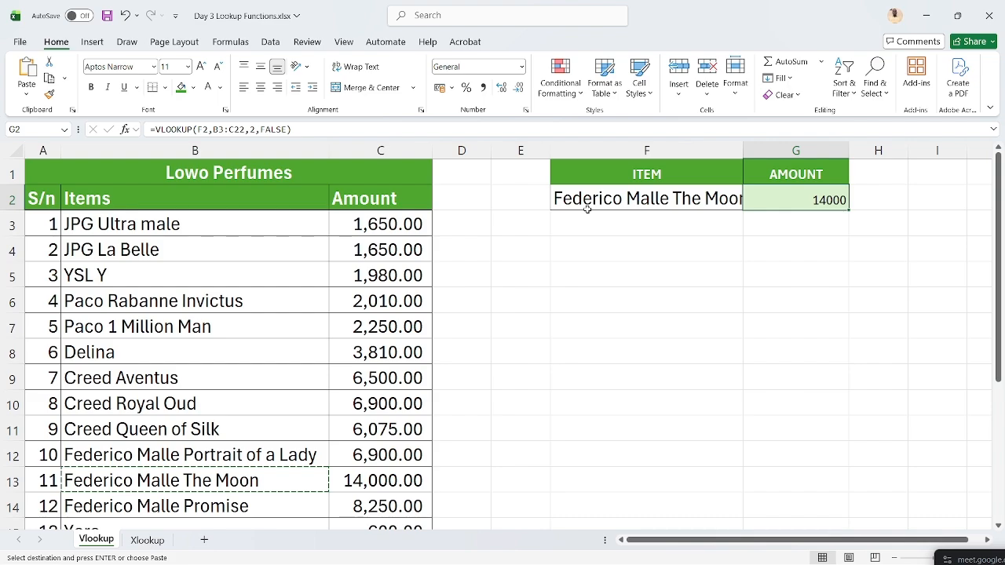
- Glance at the Xlookup sheet, then return to the Vlookup sheet showing 14000 in G2
{"action": "left_click", "coordinate": [146, 541]}
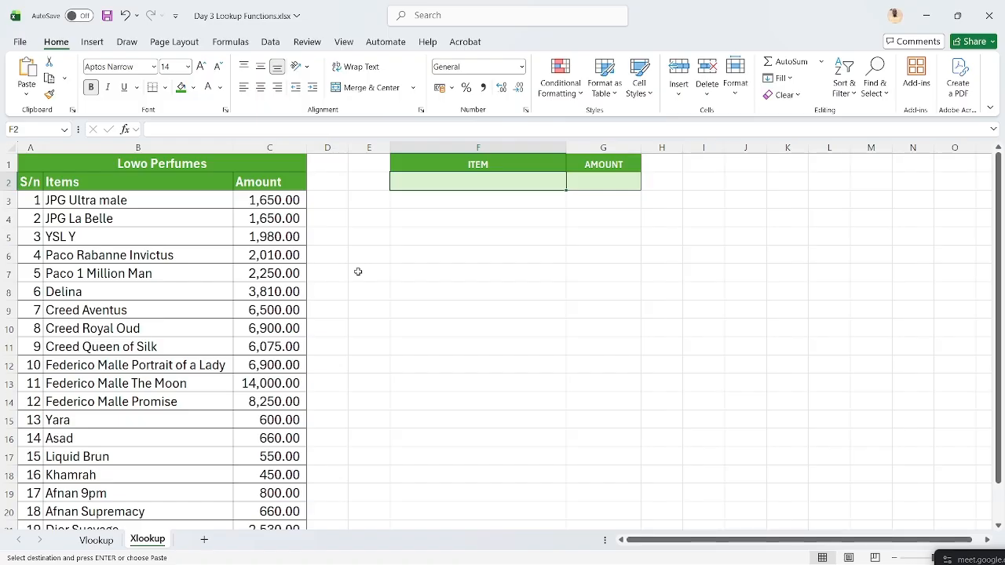
{"action": "left_click", "coordinate": [97, 539]}
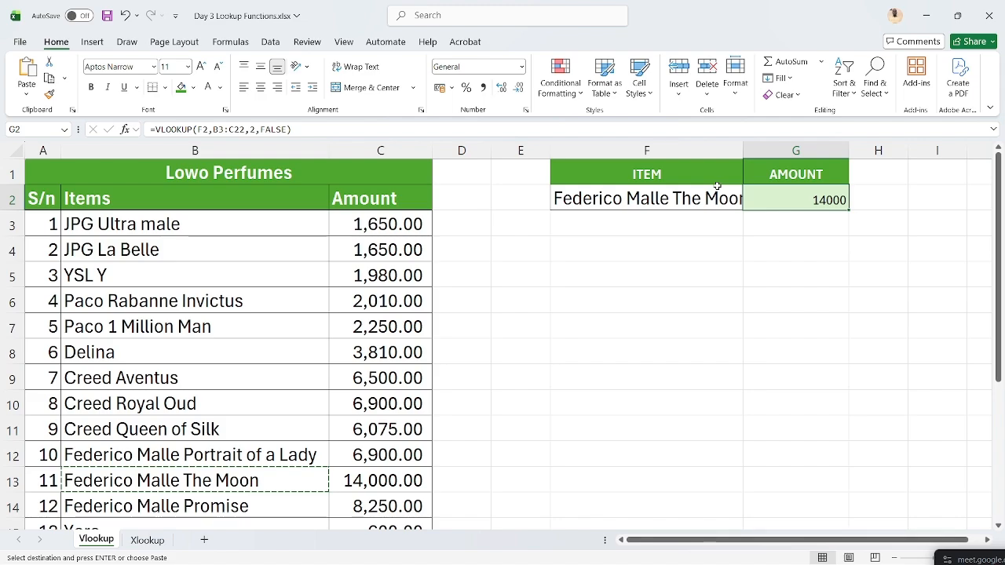
- Copy JPG La Belle from B4 into F3 as the second item
{"action": "left_click", "coordinate": [717, 186]}
{"action": "key", "text": "Down"}
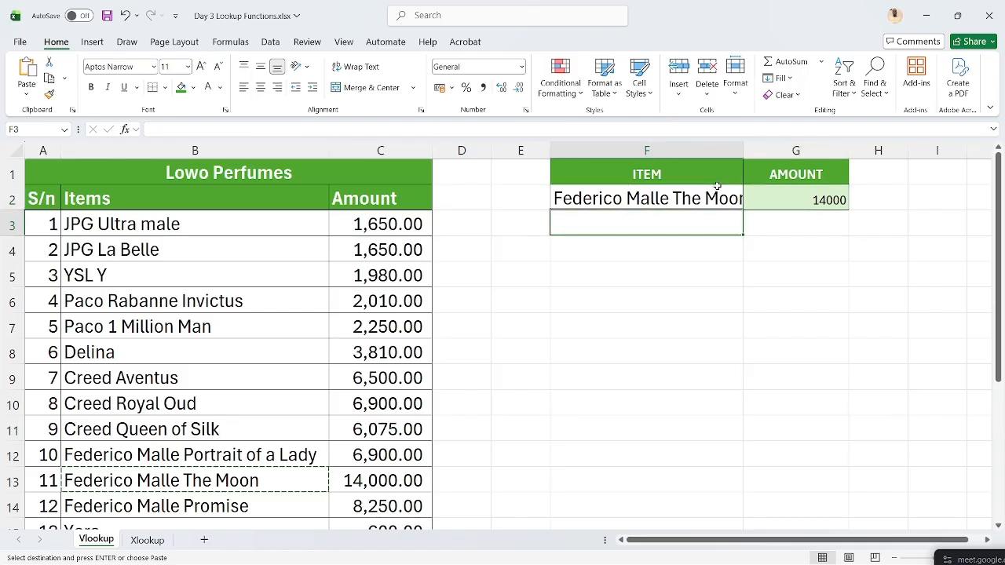
{"action": "left_click", "coordinate": [262, 254]}
{"action": "key", "text": "ctrl+c"}
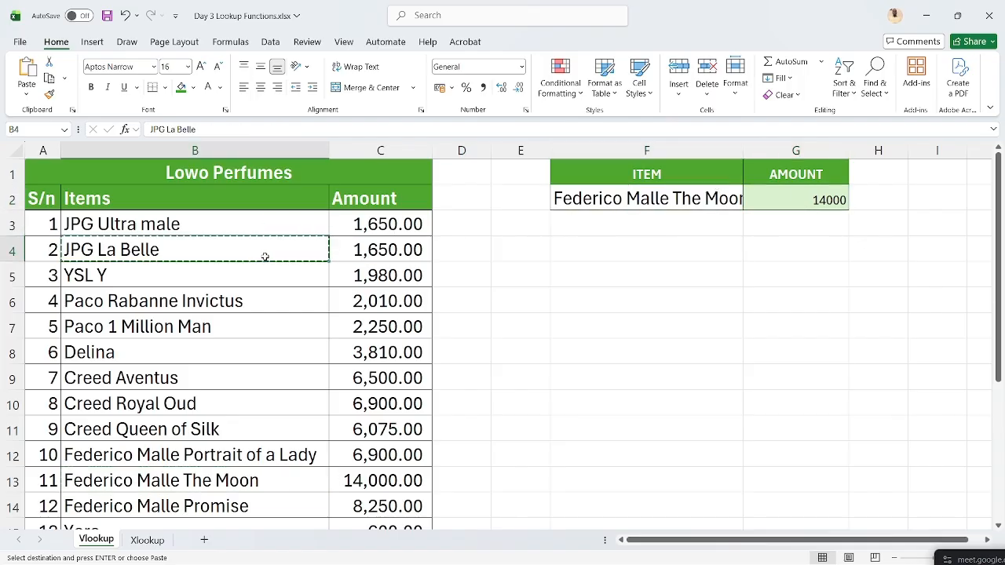
{"action": "left_click", "coordinate": [564, 229]}
{"action": "key", "text": "ctrl+v"}
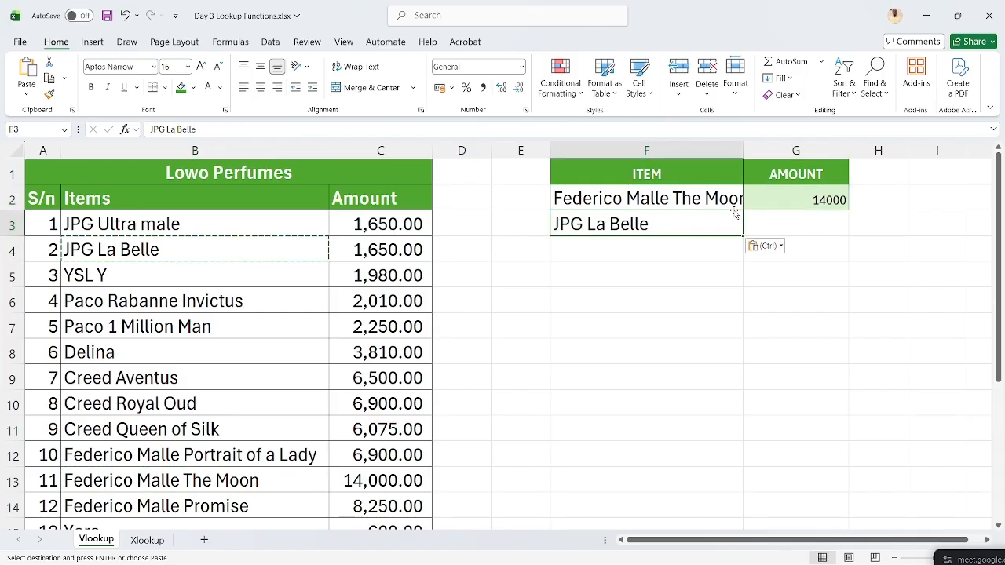
- Fill the G2 lookup down to G3, giving 1650, and compare both formulas
{"action": "left_click", "coordinate": [812, 208]}
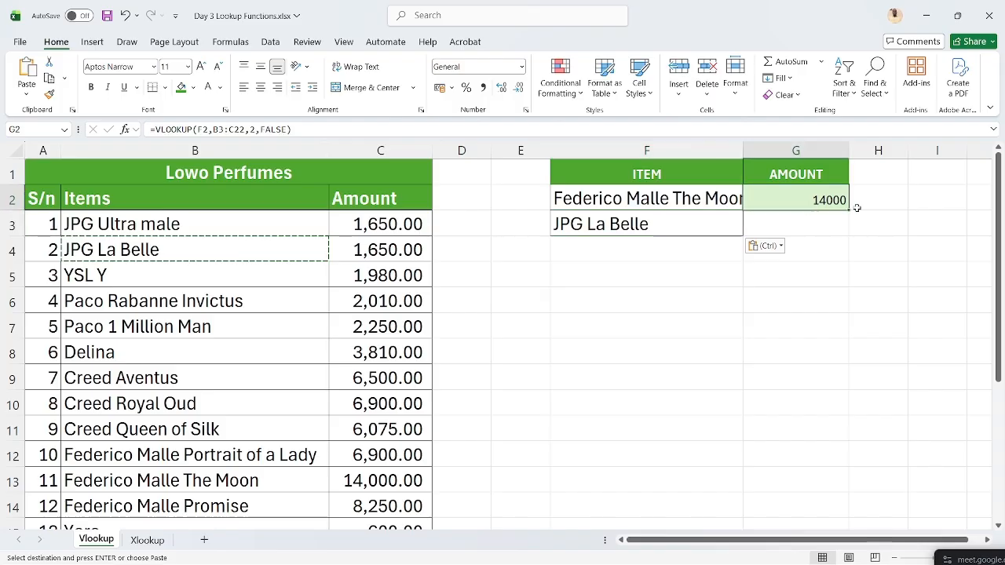
{"action": "left_click_drag", "start_coordinate": [848, 210], "coordinate": [849, 230]}
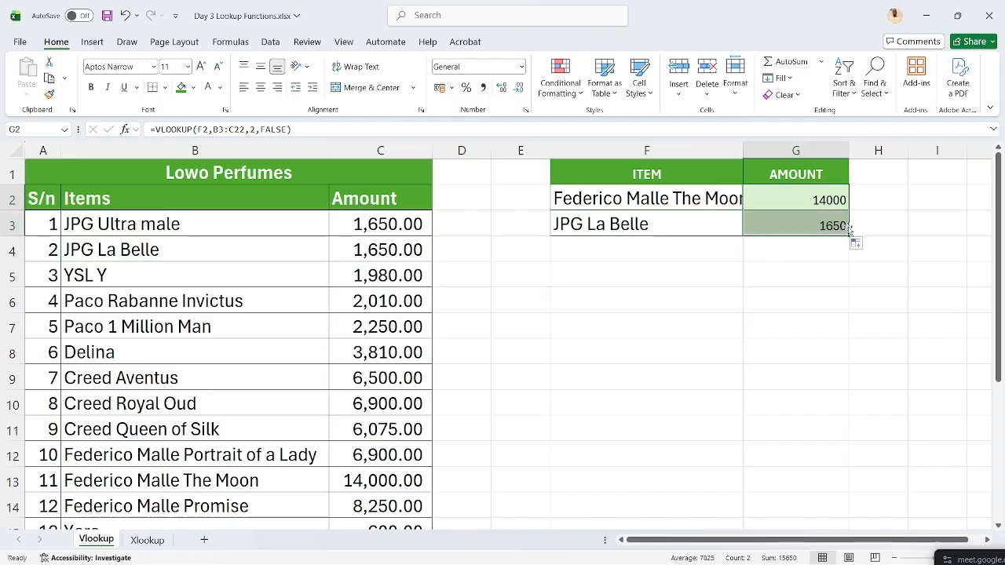
{"action": "left_click", "coordinate": [833, 228]}
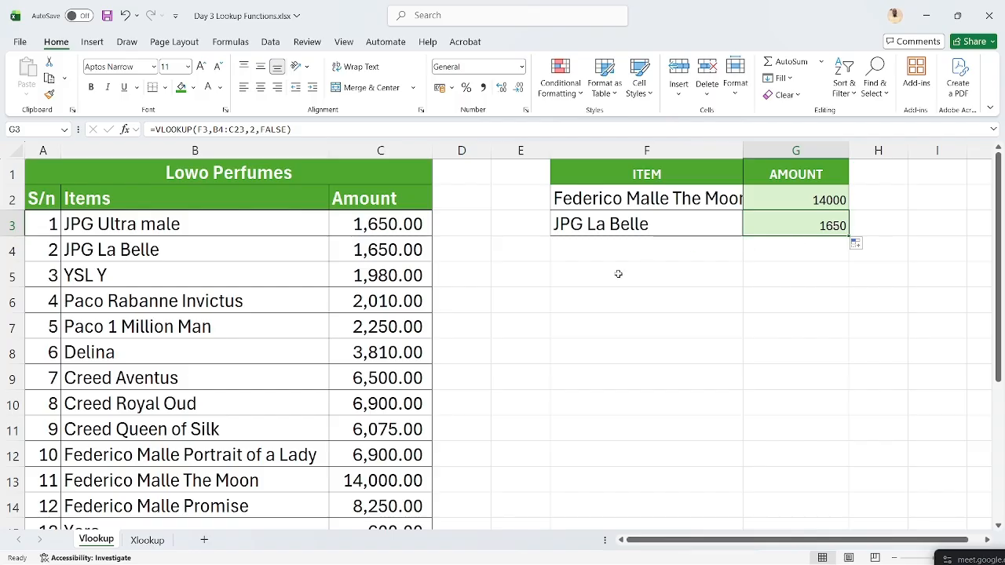
{"action": "key", "text": "Up"}
{"action": "key", "text": "Down"}
{"action": "key", "text": "Up"}
{"action": "key", "text": "Down"}
{"action": "key", "text": "Up"}
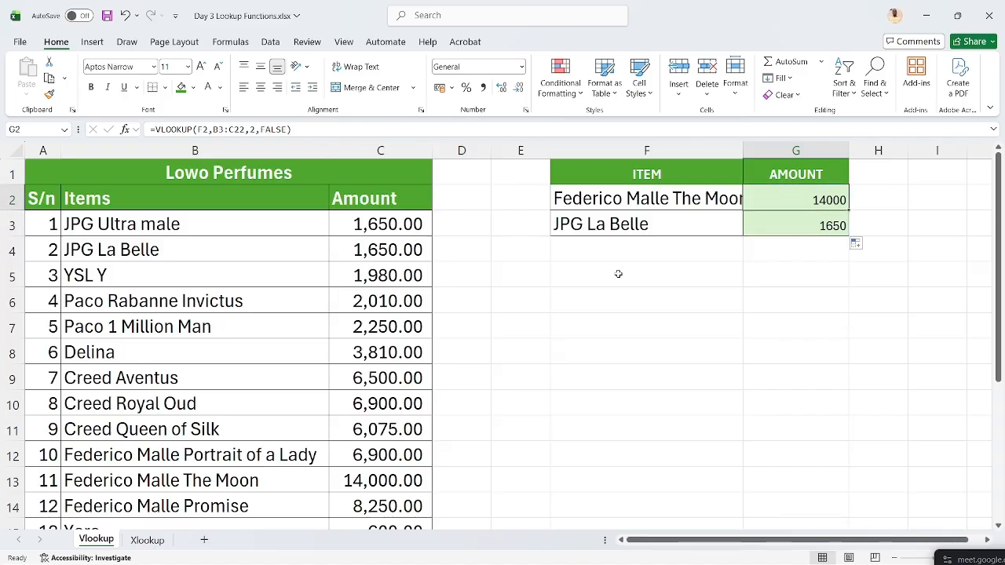
- Try making G2's table range absolute with F4, then cancel the edit and recheck G3
{"action": "key", "text": "ctrl+c"}
{"action": "left_click", "coordinate": [242, 129]}
{"action": "left_click_drag", "start_coordinate": [243, 129], "coordinate": [213, 128]}
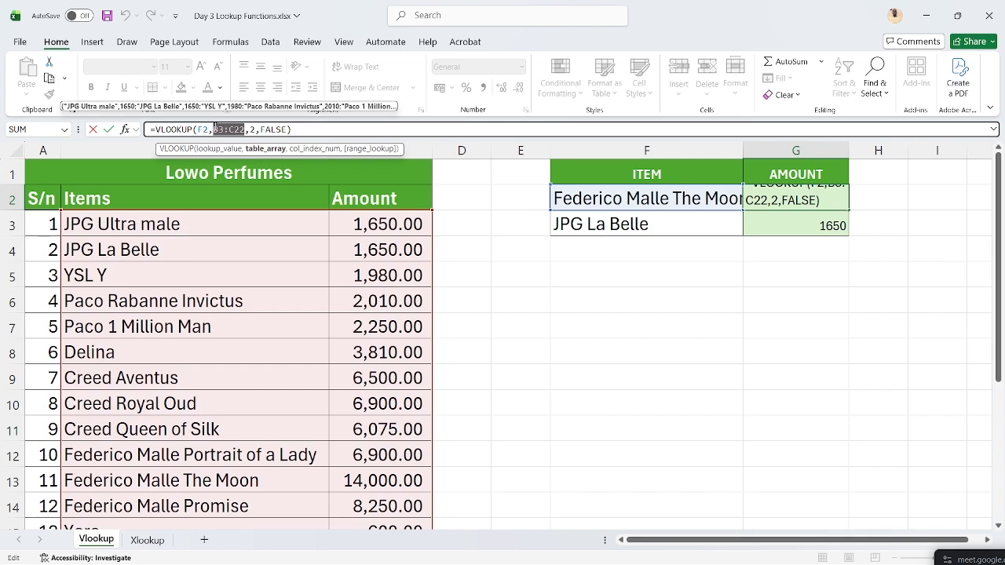
{"action": "key", "text": "F4"}
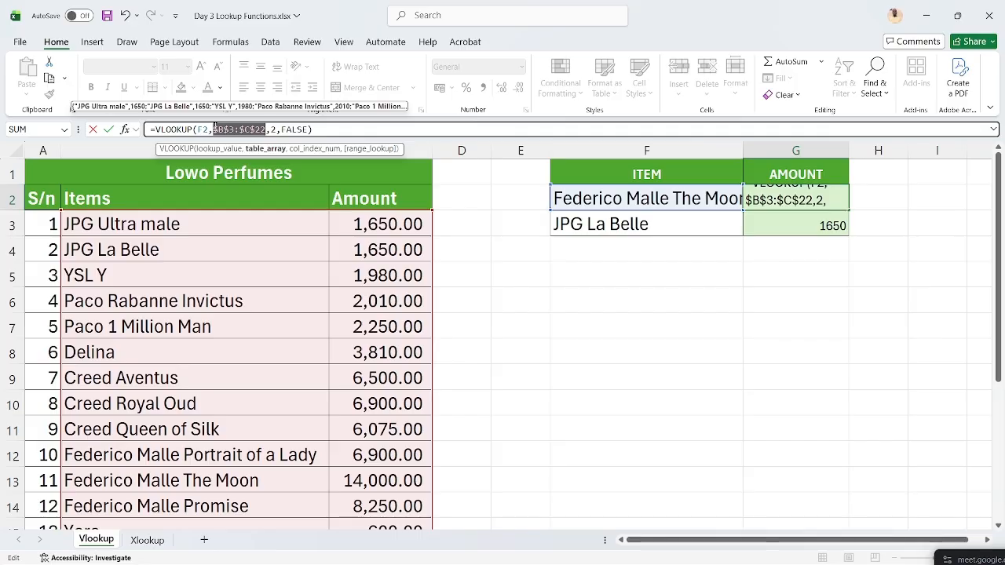
{"action": "key", "text": "Escape"}
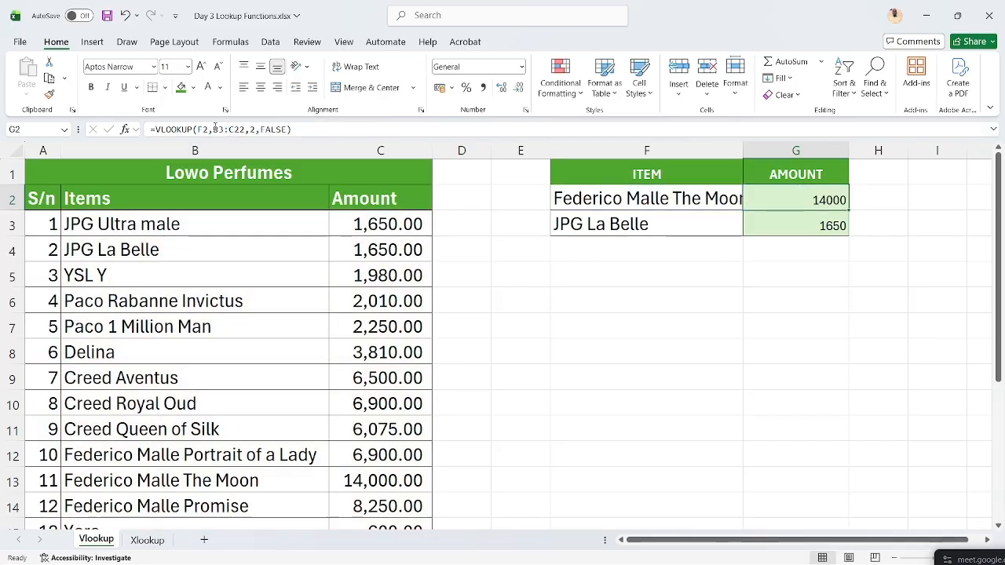
{"action": "left_click", "coordinate": [780, 216]}
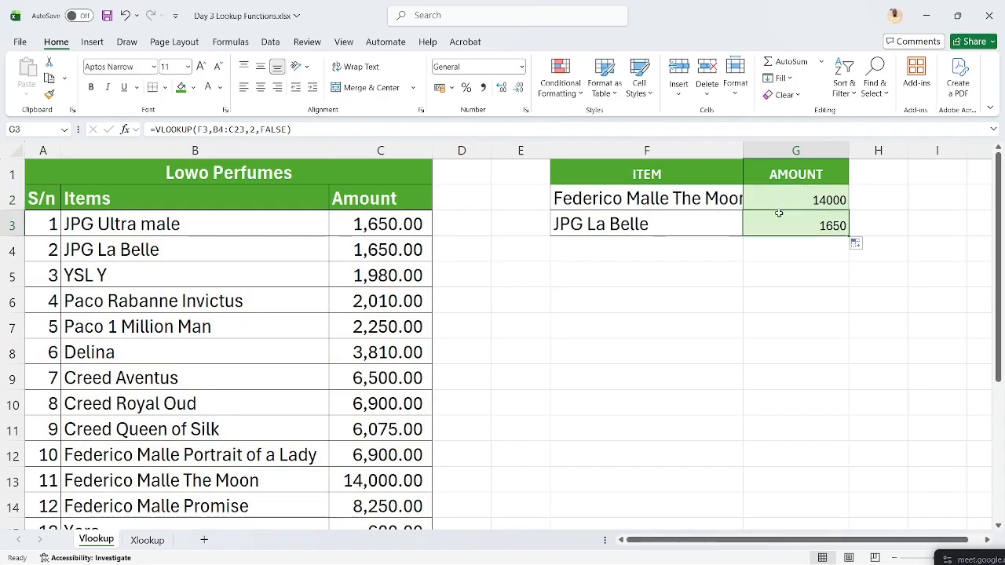
- Copy JPG Ultra male into F3 as the second item, which shows #N/A in G3
{"action": "left_click", "coordinate": [222, 232]}
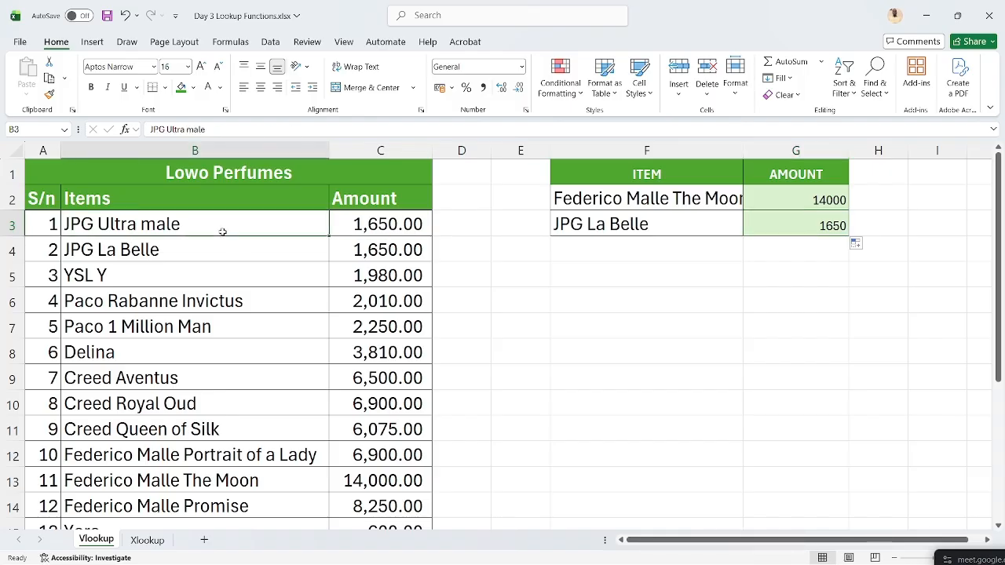
{"action": "key", "text": "ctrl+c"}
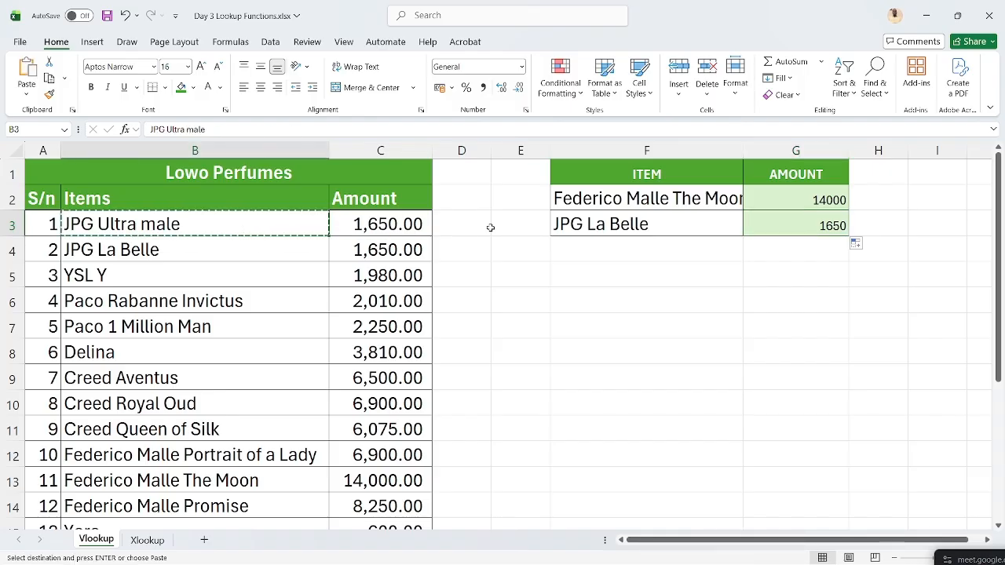
{"action": "left_click", "coordinate": [597, 224]}
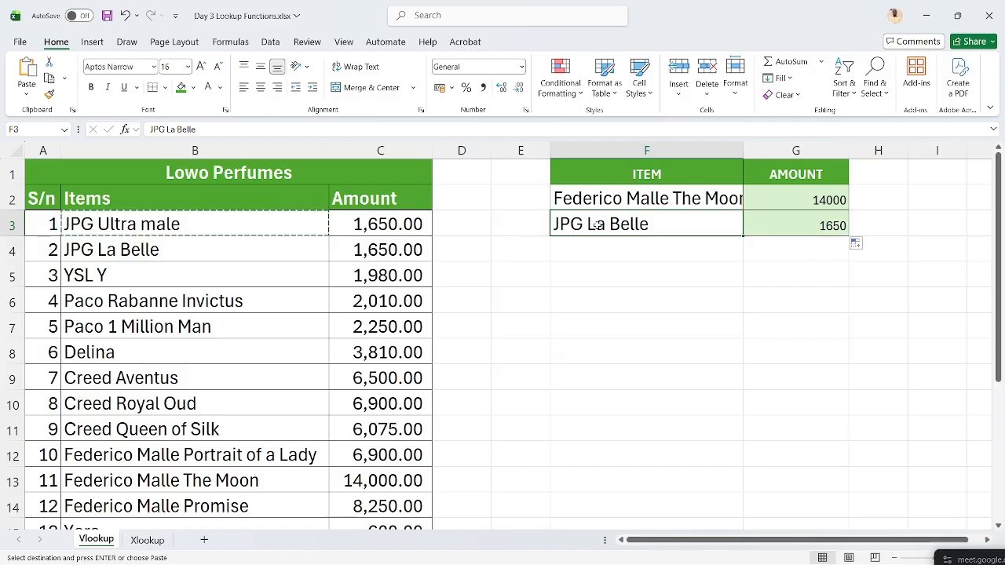
{"action": "key", "text": "ctrl+v"}
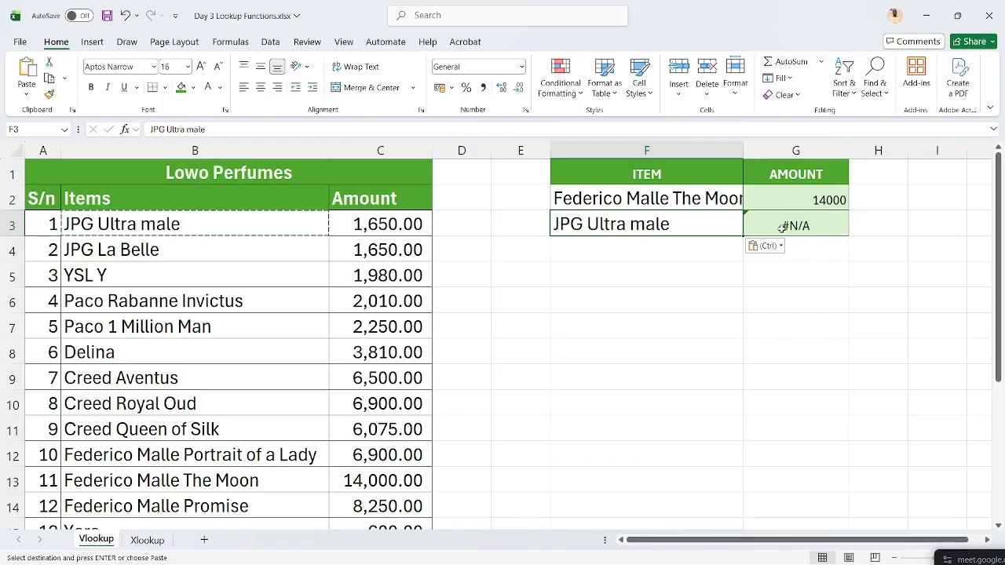
{"action": "left_click", "coordinate": [814, 226]}
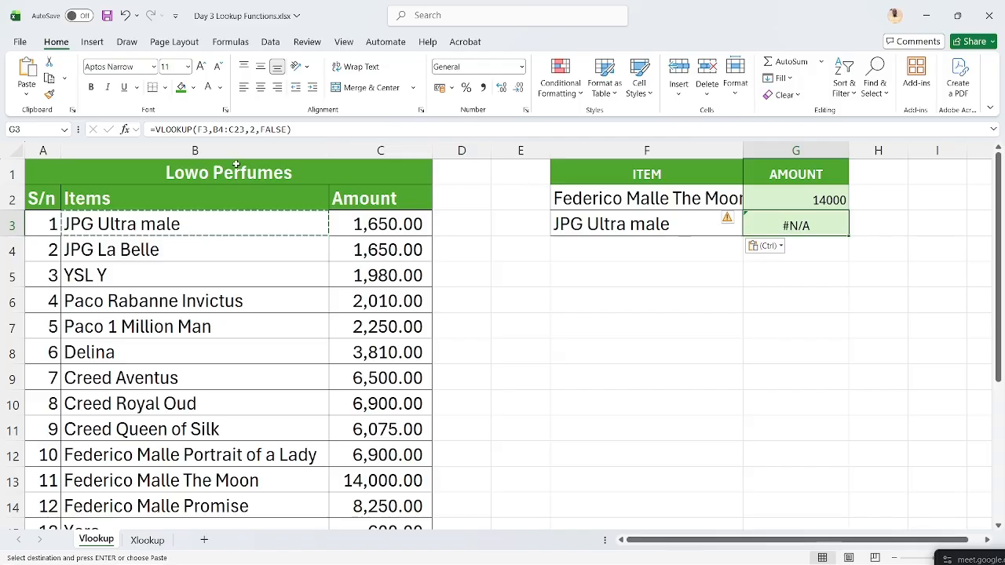
- Make G2's lookup range absolute ($B$3:$C$22) and refill G3, which now returns 1650
{"action": "left_click", "coordinate": [106, 248]}
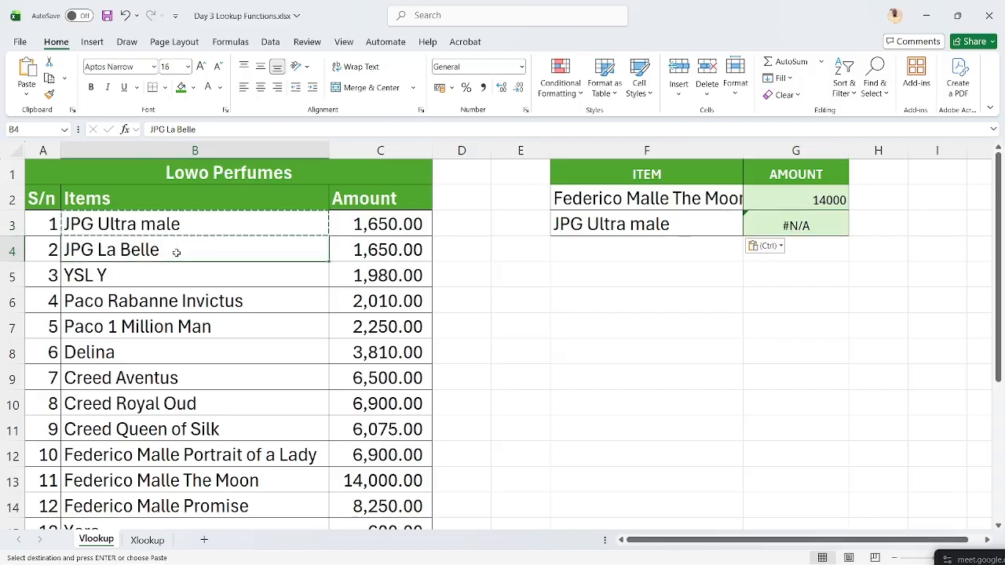
{"action": "left_click", "coordinate": [780, 197]}
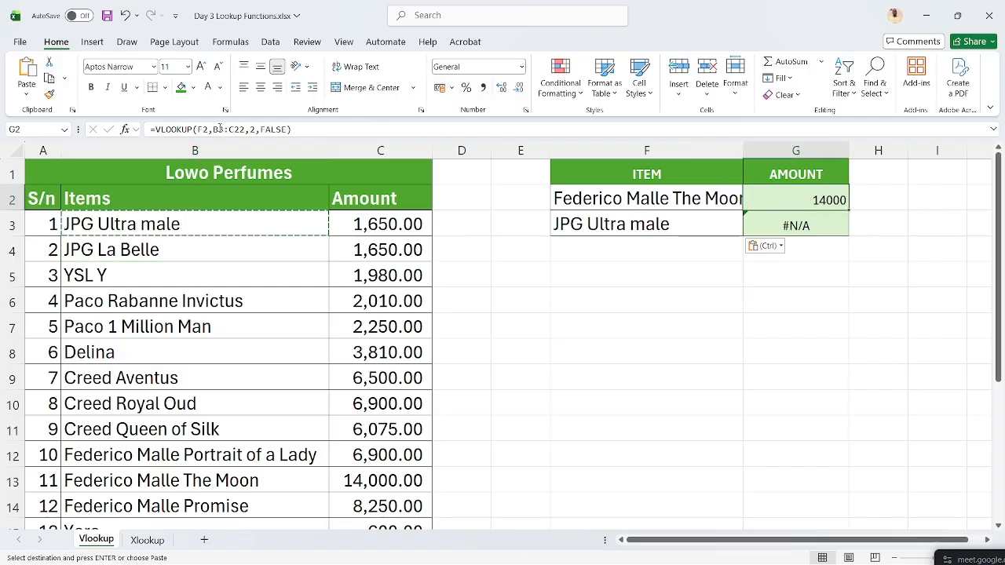
{"action": "left_click_drag", "start_coordinate": [214, 128], "coordinate": [246, 129]}
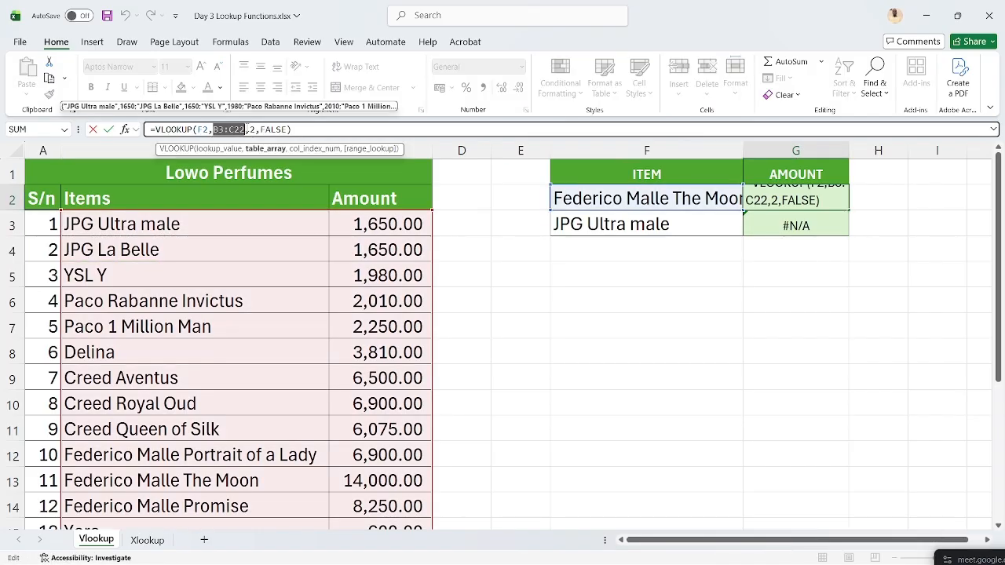
{"action": "key", "text": "F4"}
{"action": "key", "text": "Return"}
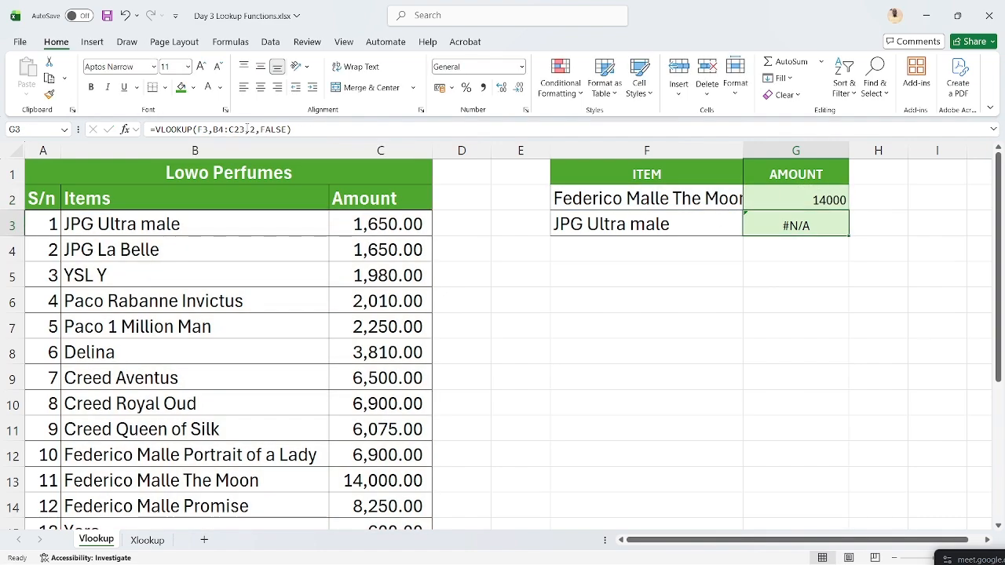
{"action": "key", "text": "ctrl+d"}
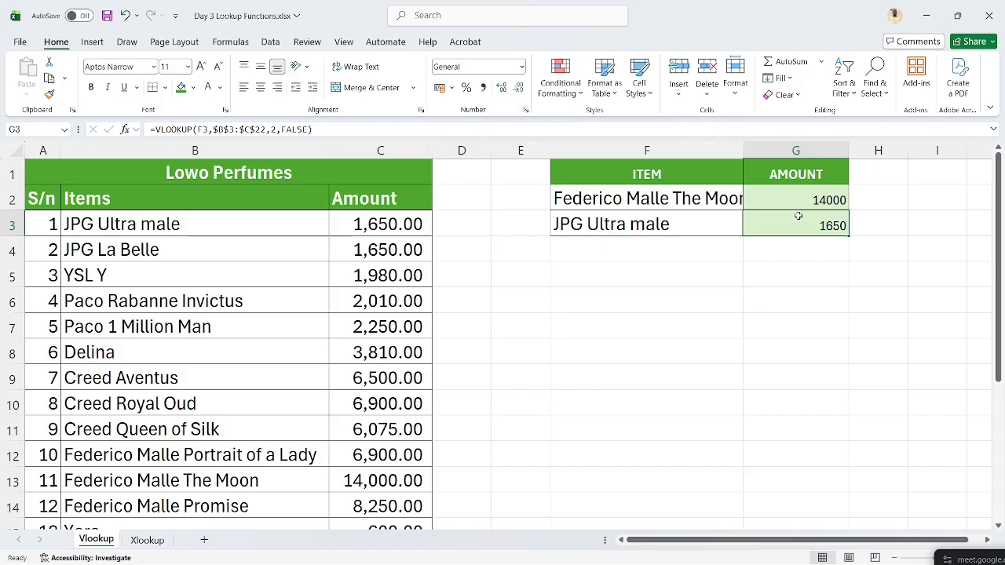
- Go to the Xlookup sheet and copy Yara from cell B15 of the Items list
{"action": "left_click", "coordinate": [147, 540]}
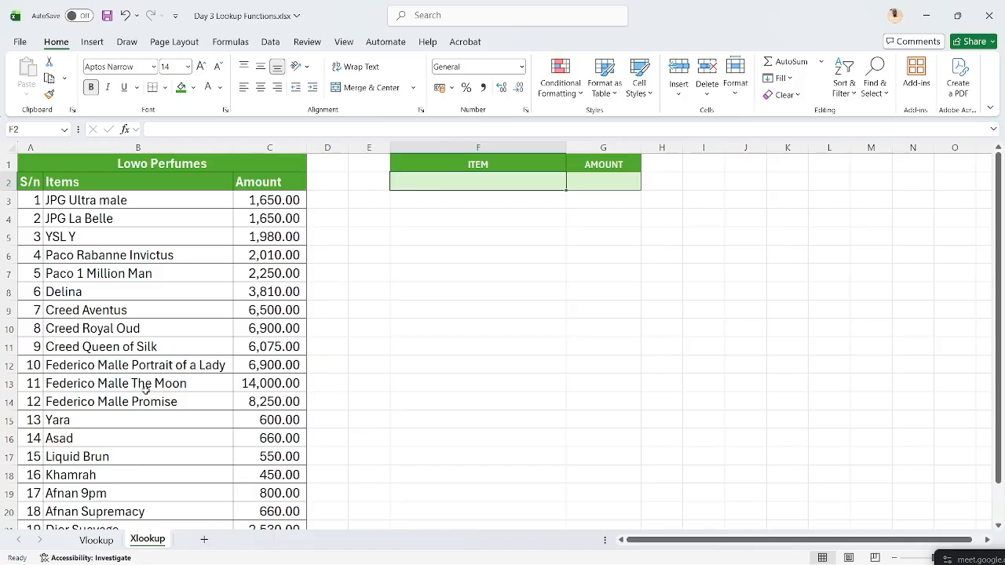
{"action": "left_click", "coordinate": [132, 416]}
{"action": "key", "text": "ctrl+c"}
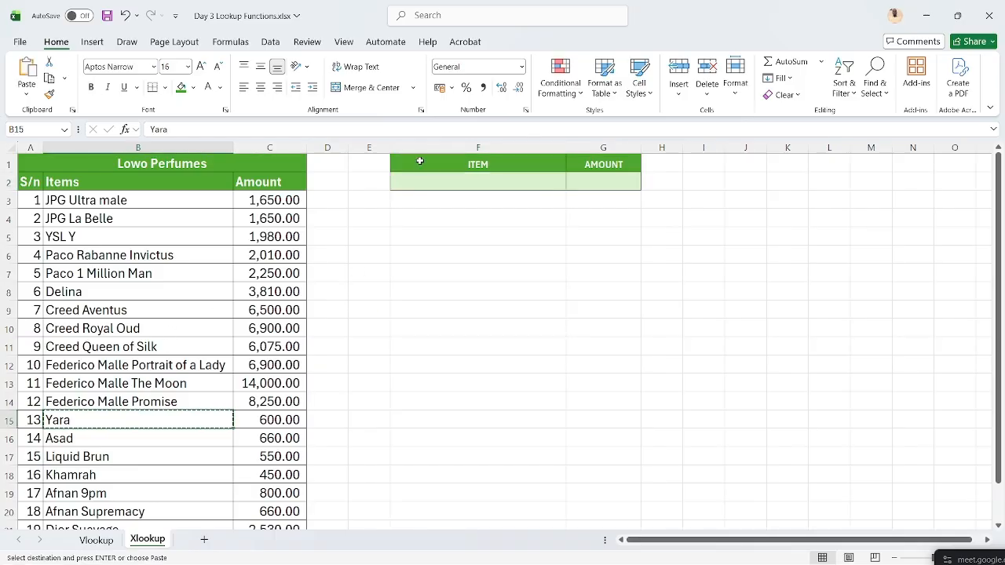